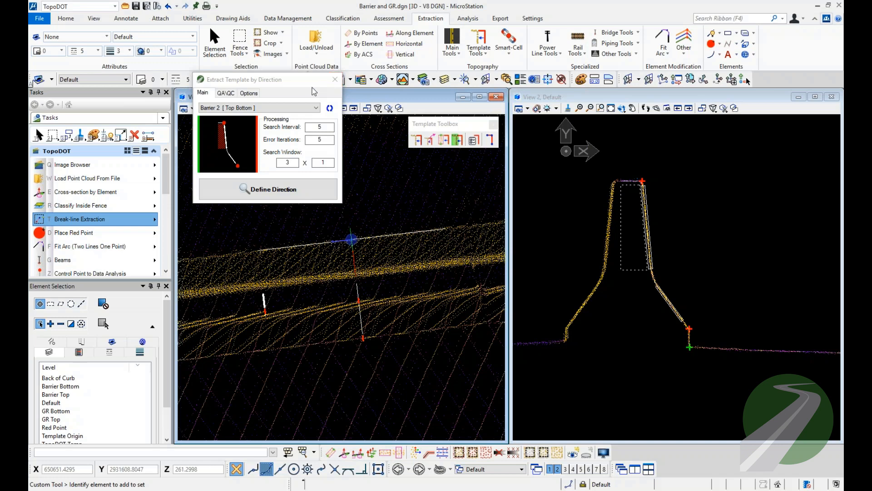
Close the open extraction dialog and look through the Template Toolbox tool list under Break-line Extraction.
click(335, 79)
mouse_move(439, 126)
mouse_down()
mouse_move(416, 127)
mouse_move(441, 125)
mouse_up()
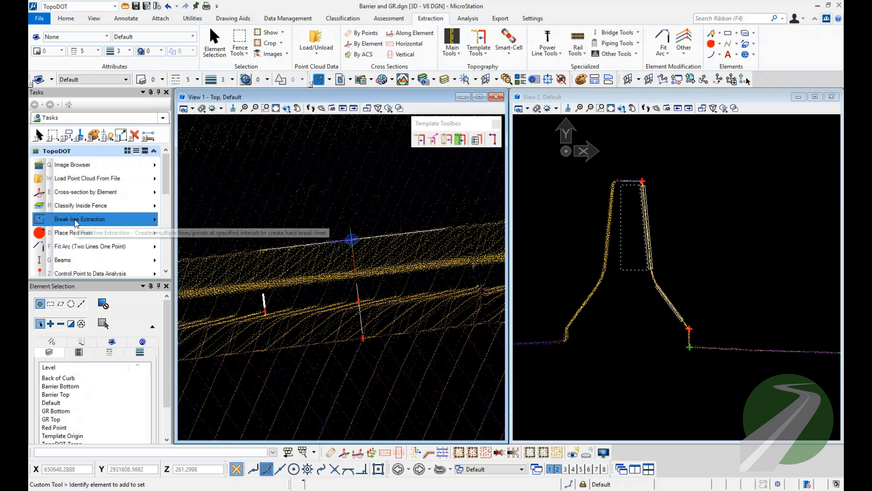
click(118, 220)
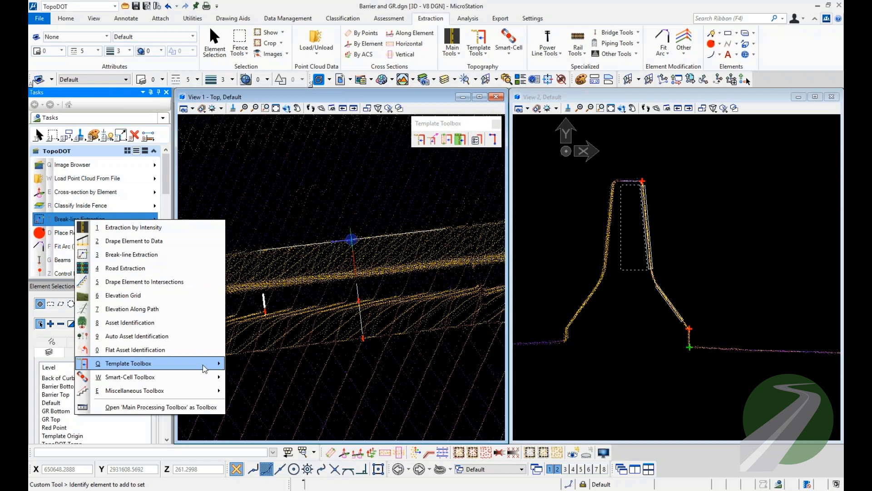
mouse_move(206, 368)
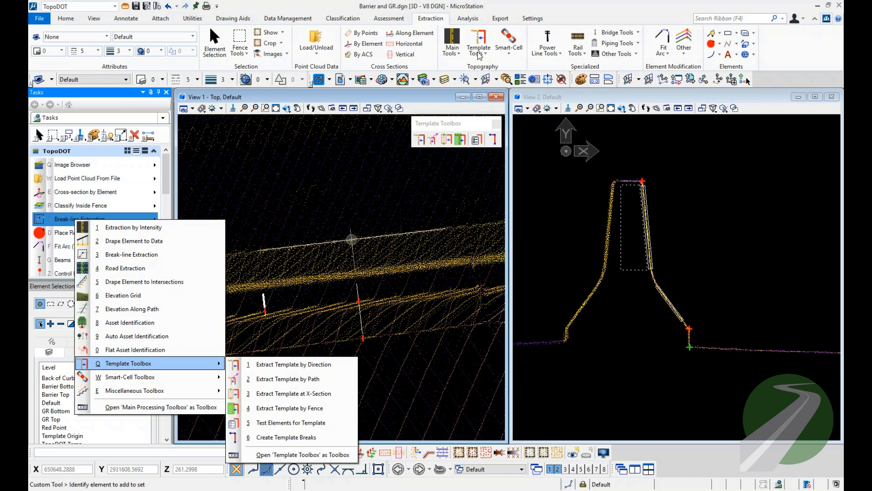
click(446, 164)
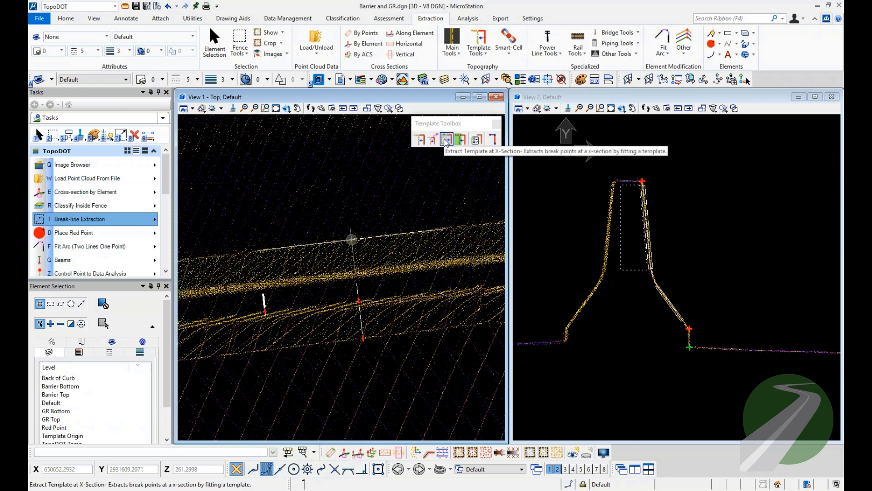
Start Extract Template by Direction and choose the Barrier 1 [Top Bottom (adjustable)] template.
click(494, 140)
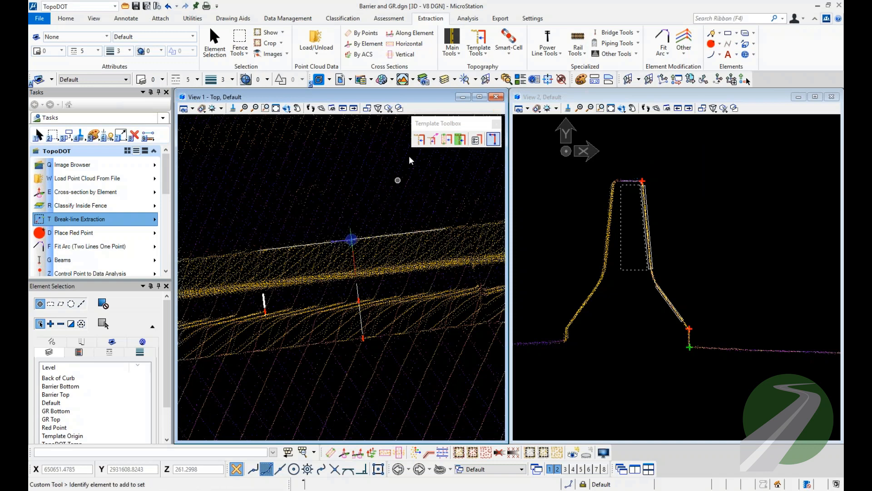
click(419, 139)
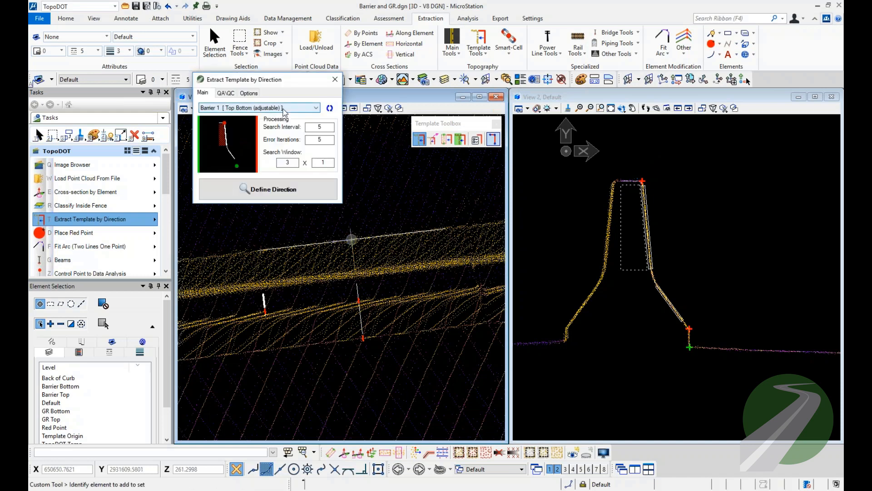
click(285, 108)
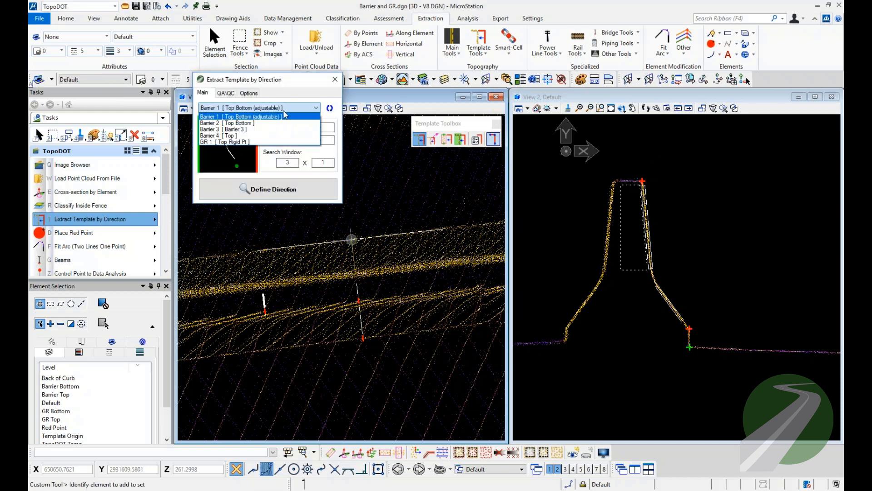
click(275, 117)
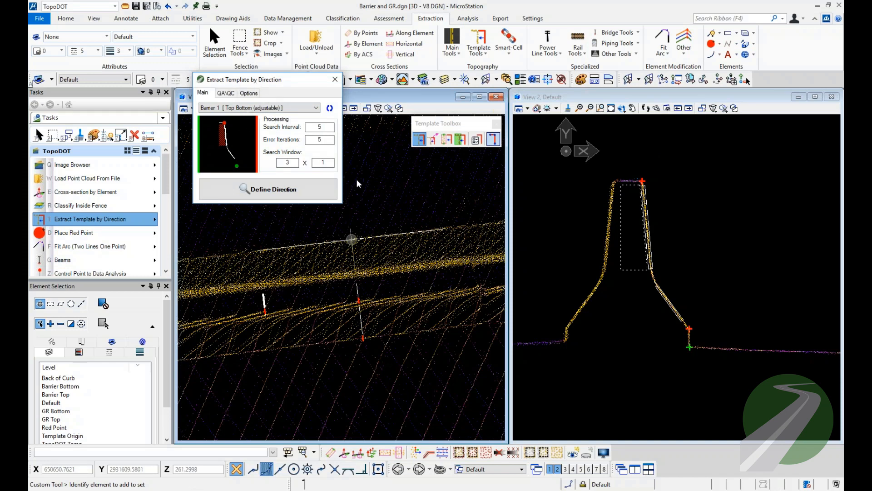
Define the extraction direction along the lower side of the barrier near its start and extract its break lines.
click(306, 308)
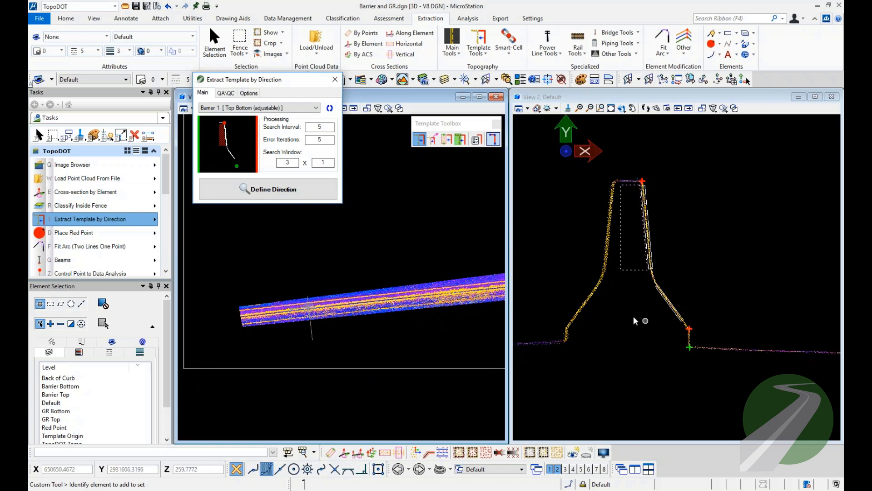
click(244, 188)
scroll(254, 314, up, 3)
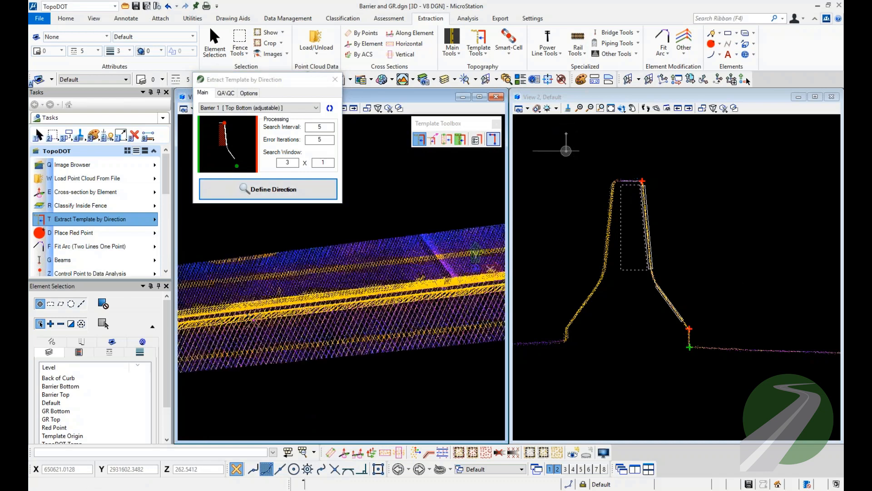
click(252, 310)
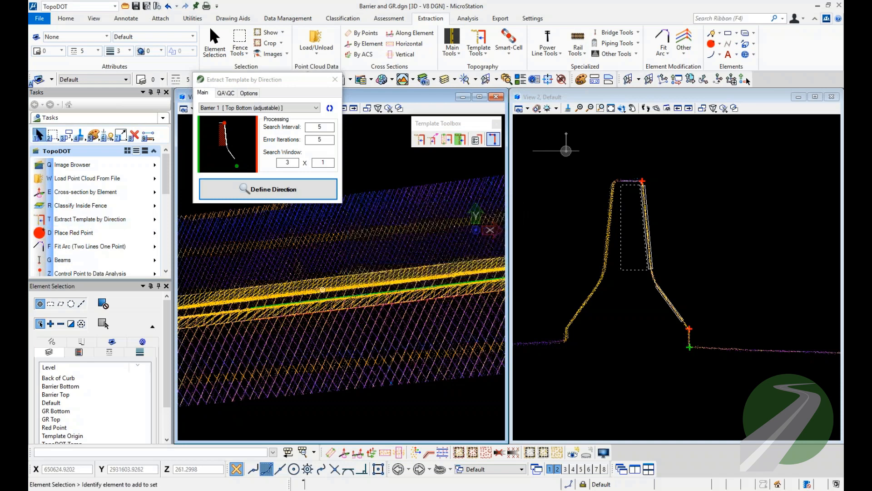
Select the two extracted barrier lines to check which levels they are on.
middle_drag(303, 308, 327, 299)
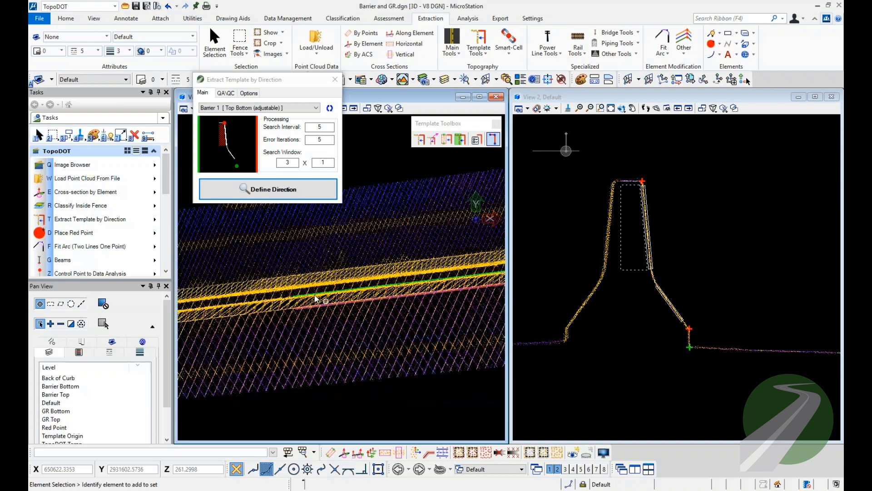
scroll(326, 298, up, 3)
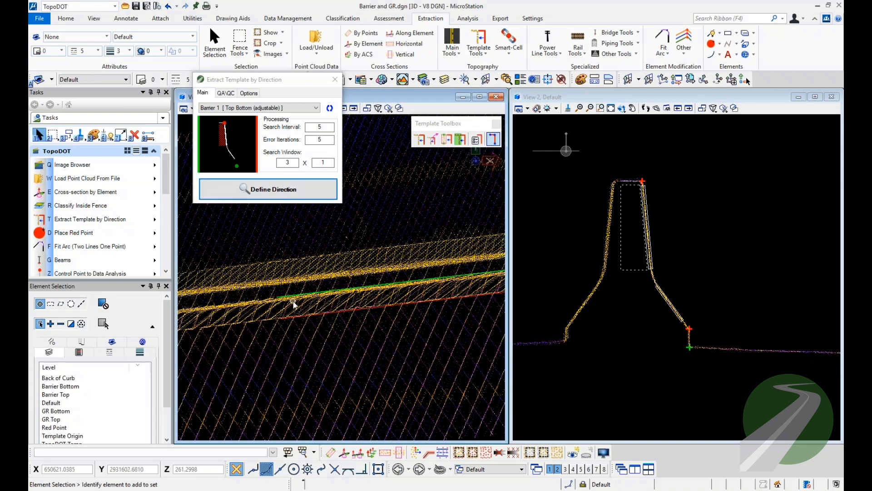
scroll(293, 291, up, 2)
drag(370, 351, 341, 257)
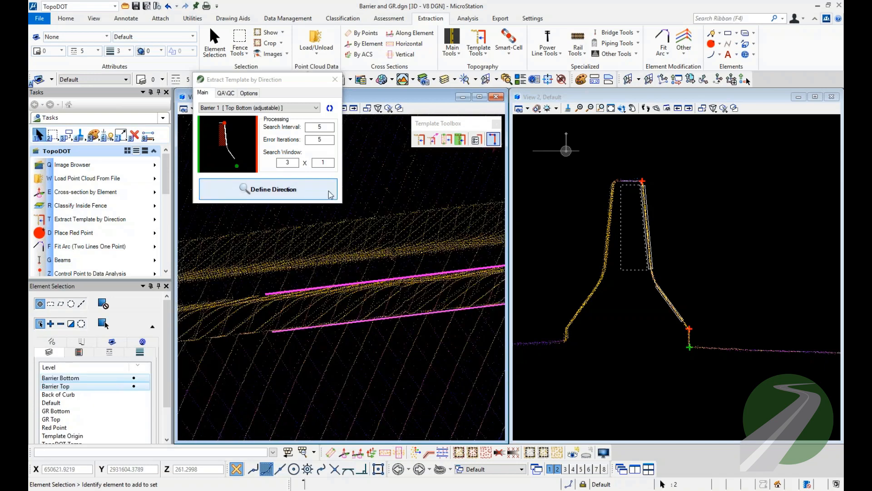
Define a second direction along the upper side of the barrier, extract its lines with a search interval of 5, and clear the selection.
double_click(327, 127)
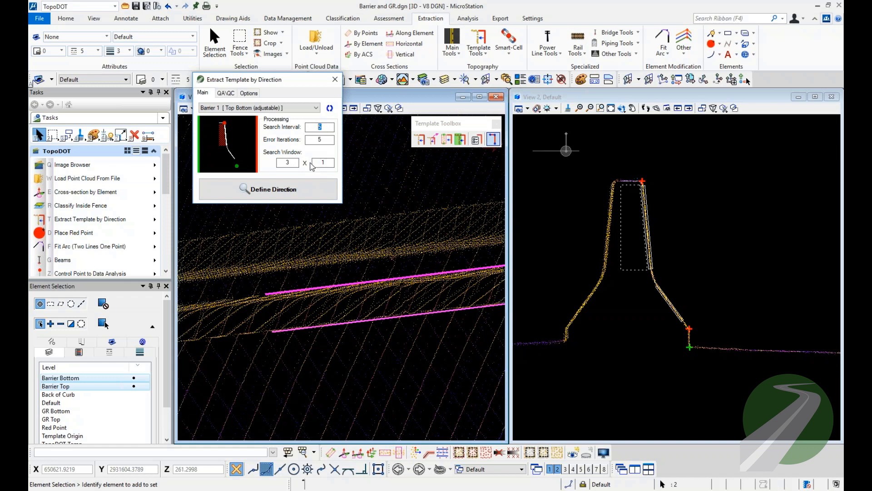
click(260, 188)
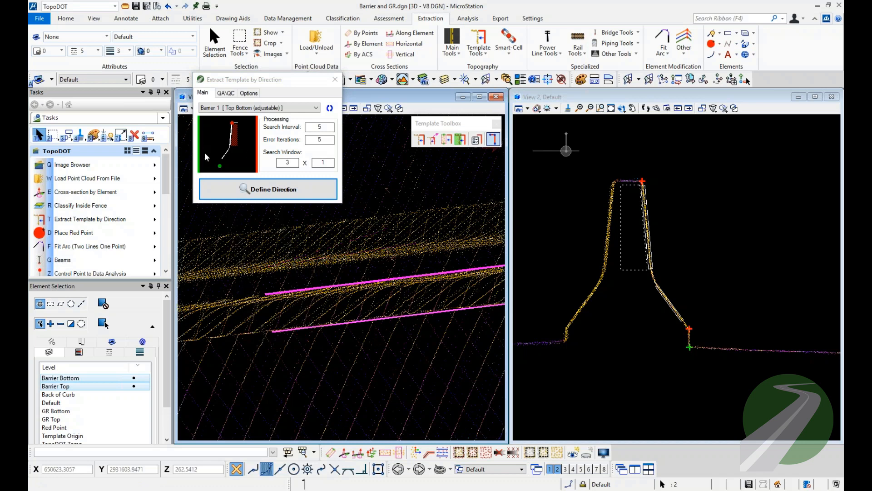
click(471, 236)
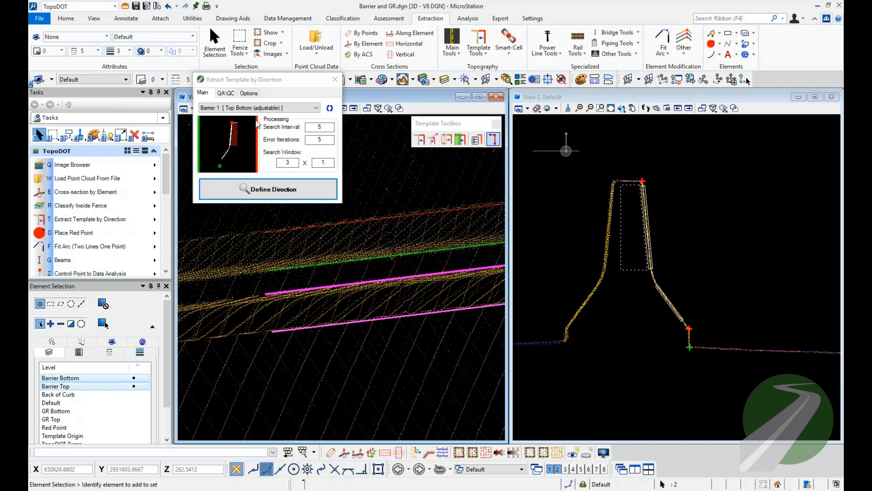
click(326, 255)
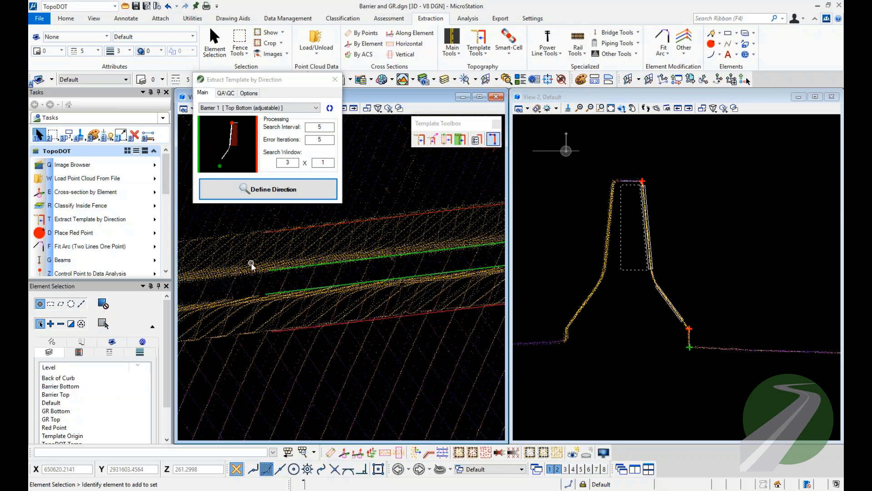
Check the extracted lines at the far end of the barrier, delete them, and close the extraction dialog.
scroll(235, 278, down, 7)
middle_drag(466, 256, 466, 256)
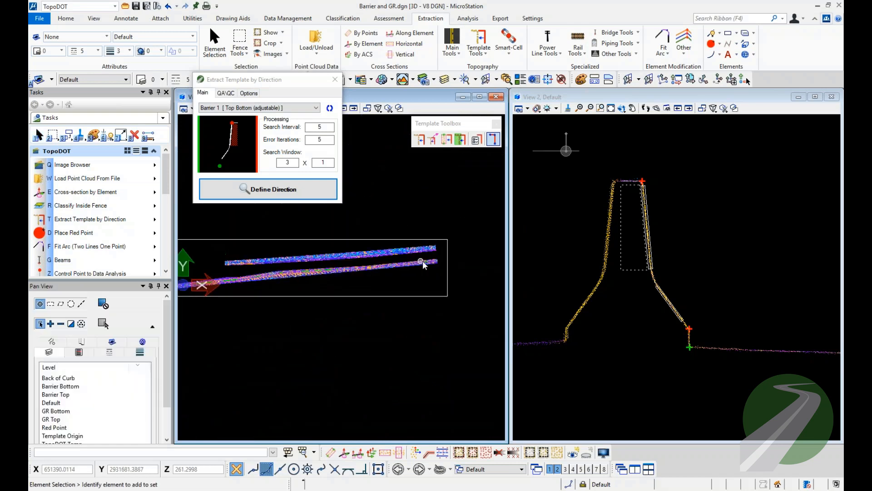
scroll(422, 261, up, 4)
scroll(434, 271, up, 2)
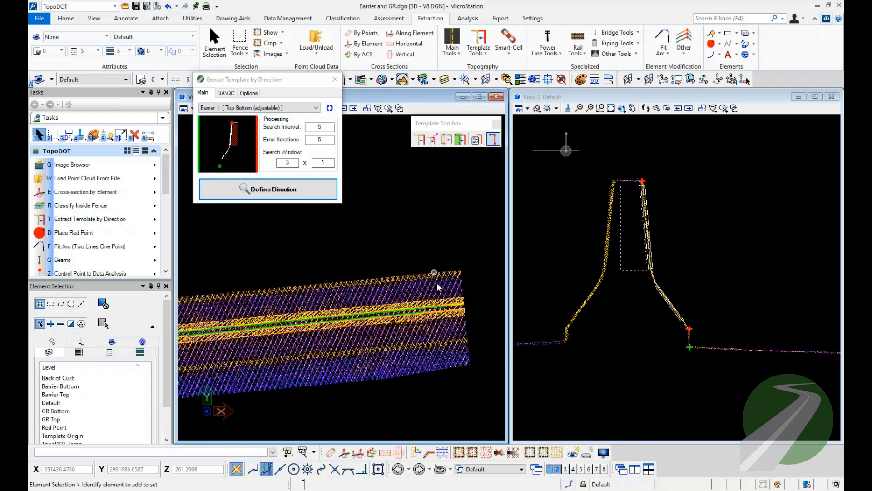
scroll(367, 305, up, 2)
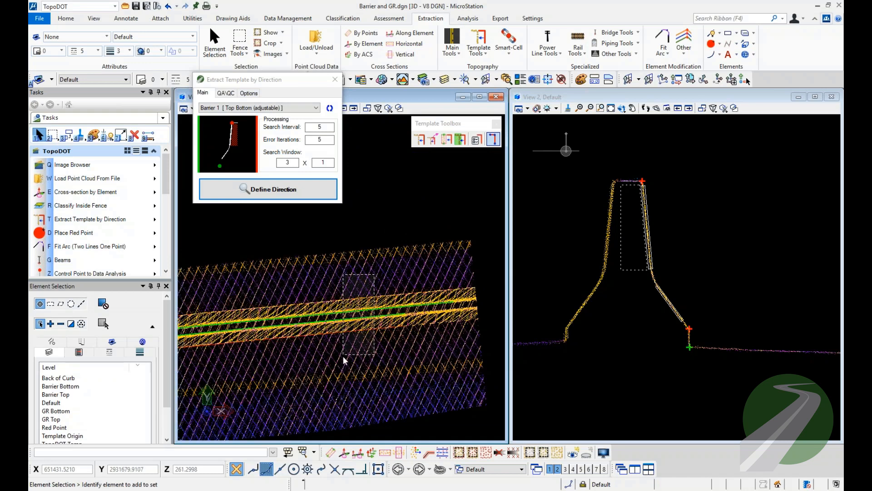
click(343, 313)
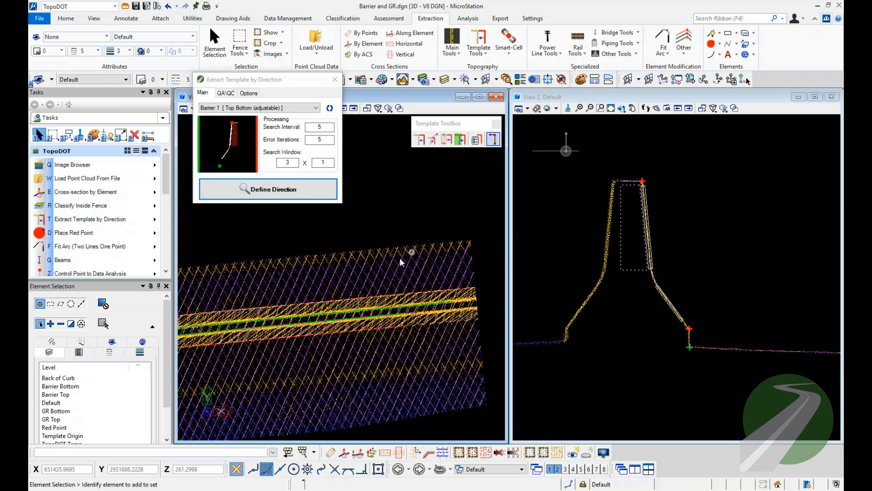
click(289, 354)
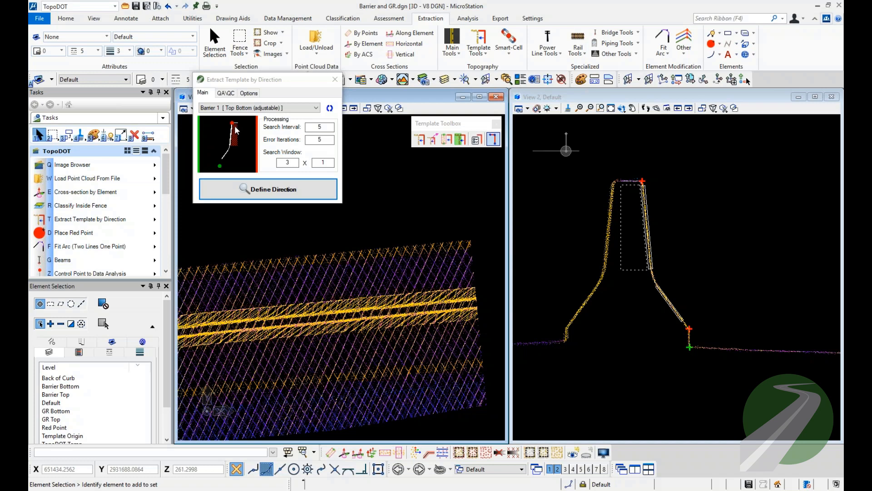
click(335, 80)
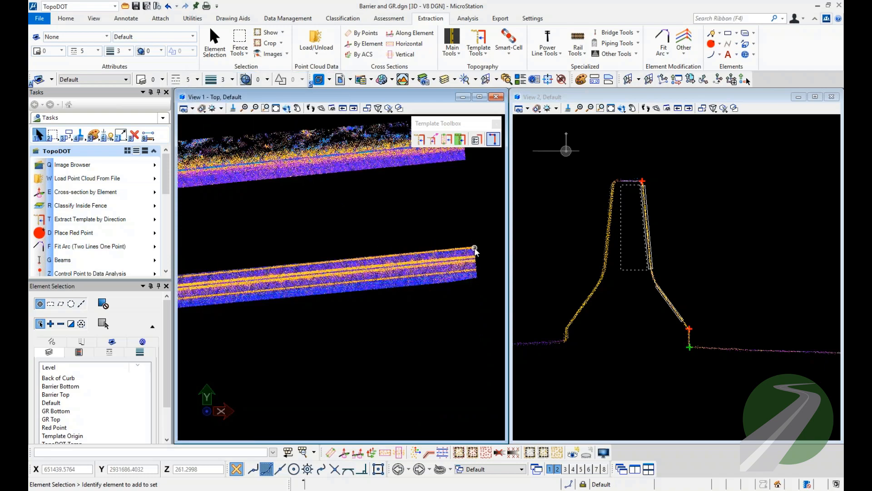
Create a cross-section by element through the barrier template, 1 thick and clipped in view 2, using its direction line.
mouse_move(268, 272)
middle_down()
mouse_move(461, 253)
mouse_move(427, 259)
mouse_move(442, 255)
middle_up()
scroll(262, 272, up, 3)
scroll(263, 272, up, 4)
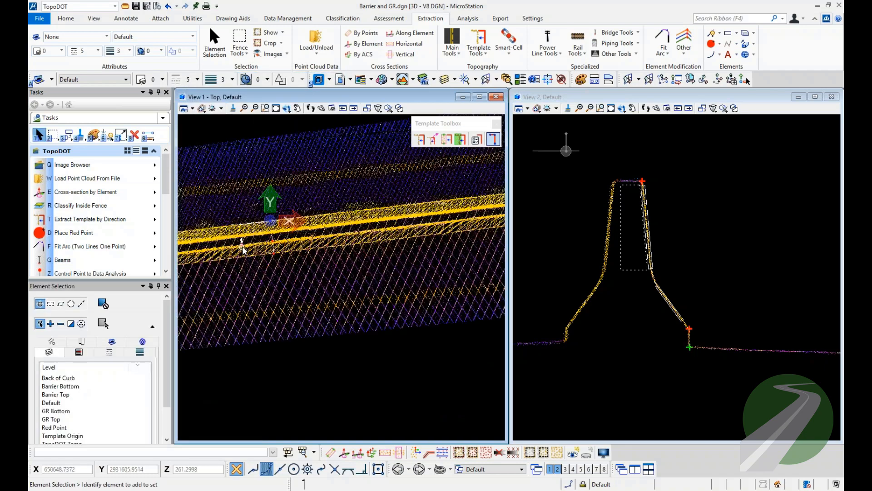
middle_drag(265, 222, 320, 172)
click(319, 173)
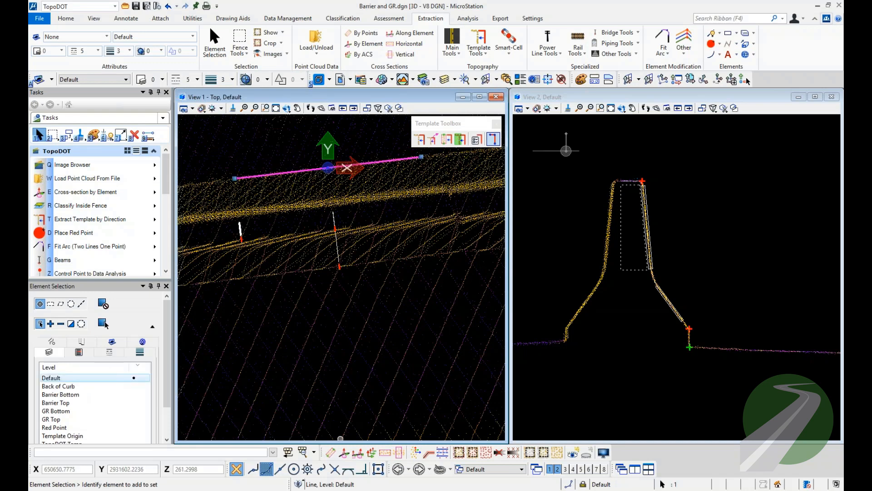
click(344, 452)
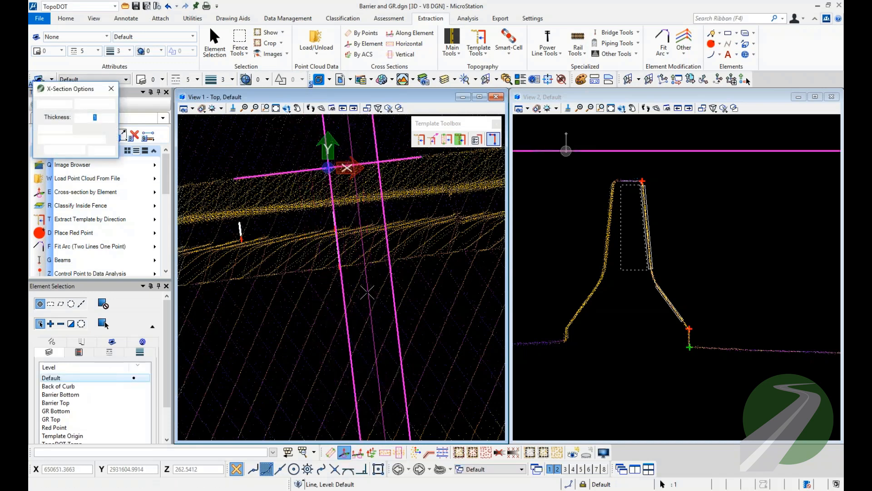
middle_drag(352, 222, 345, 256)
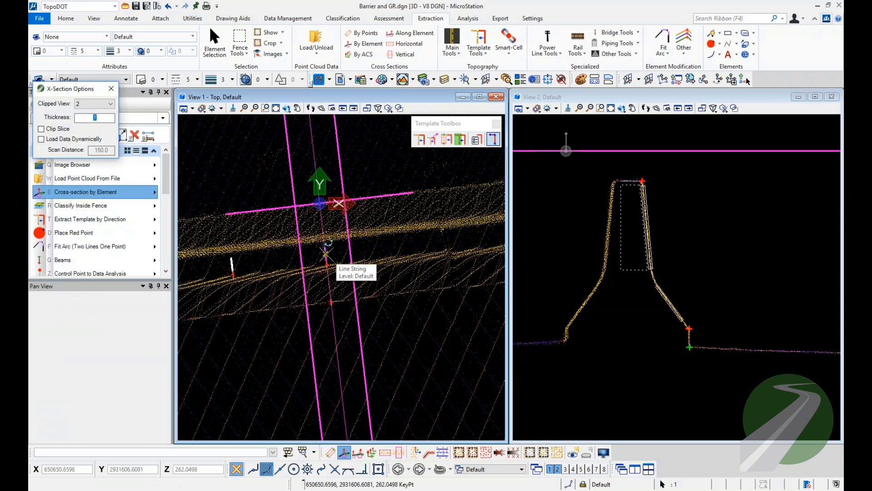
click(326, 254)
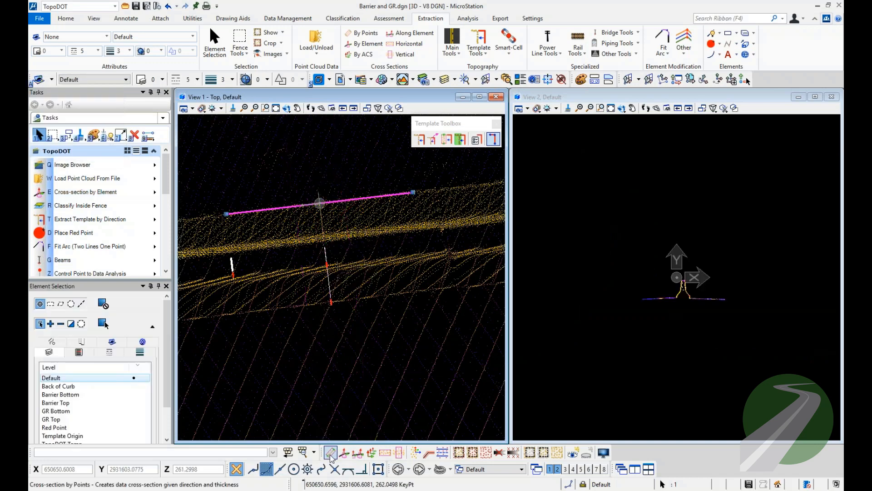
Examine the barrier template's elements in the cross-section, selecting the profile line string and the narrow shape around the upper face.
scroll(687, 270, up, 5)
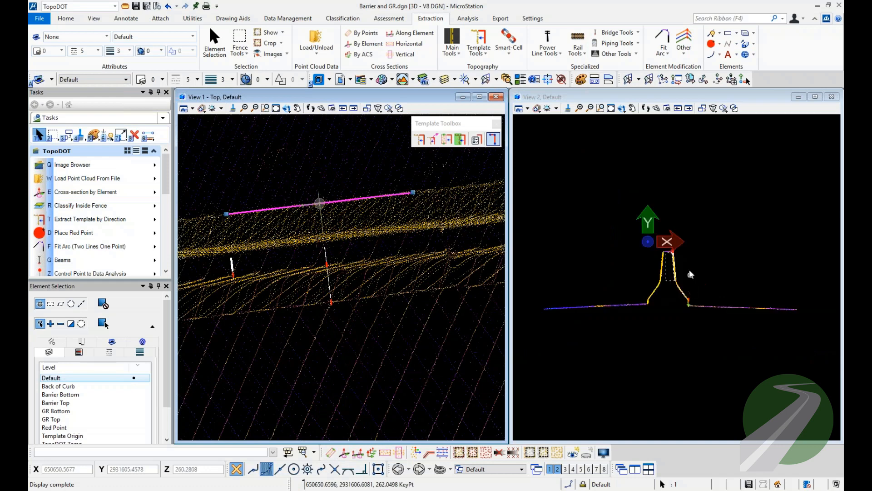
middle_drag(674, 302, 678, 293)
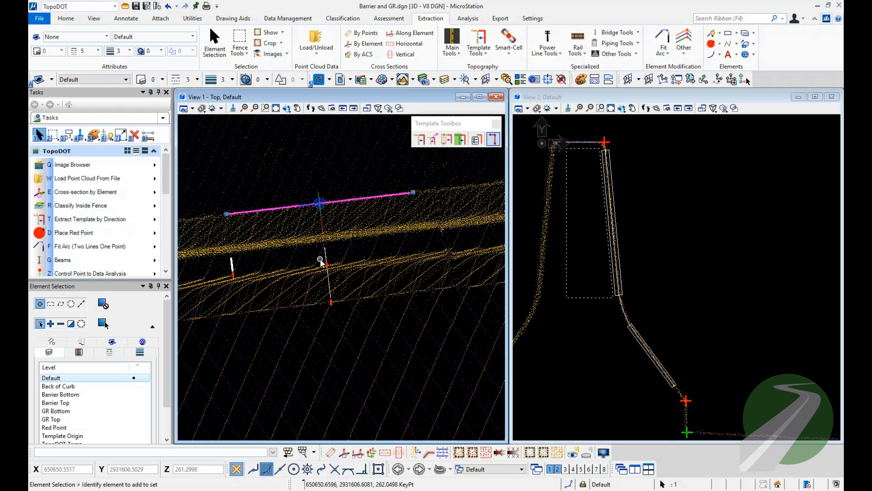
click(607, 172)
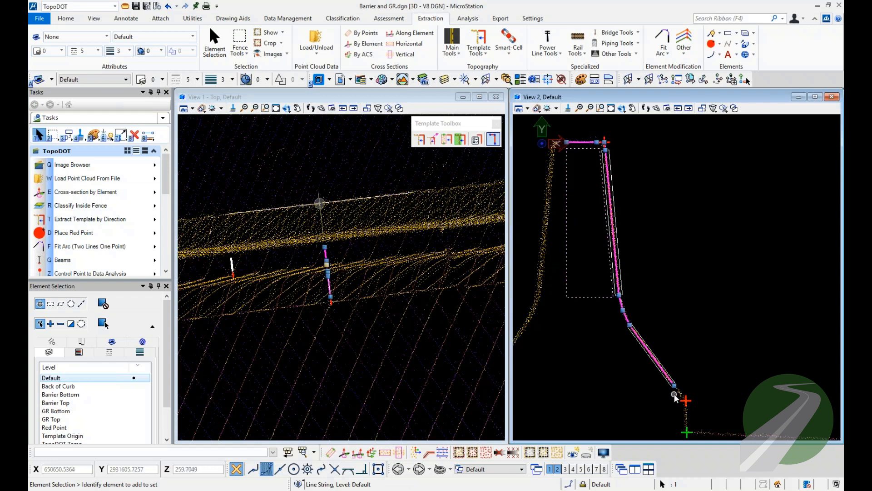
click(732, 314)
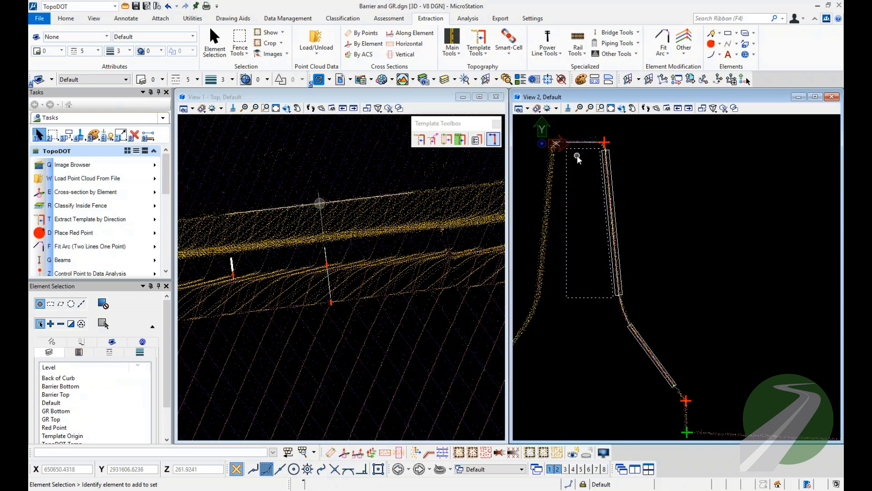
scroll(577, 157, up, 2)
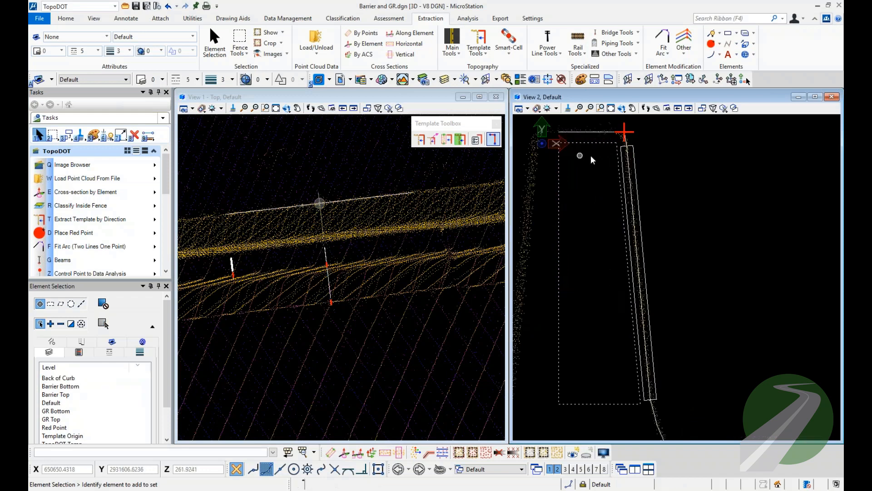
click(635, 155)
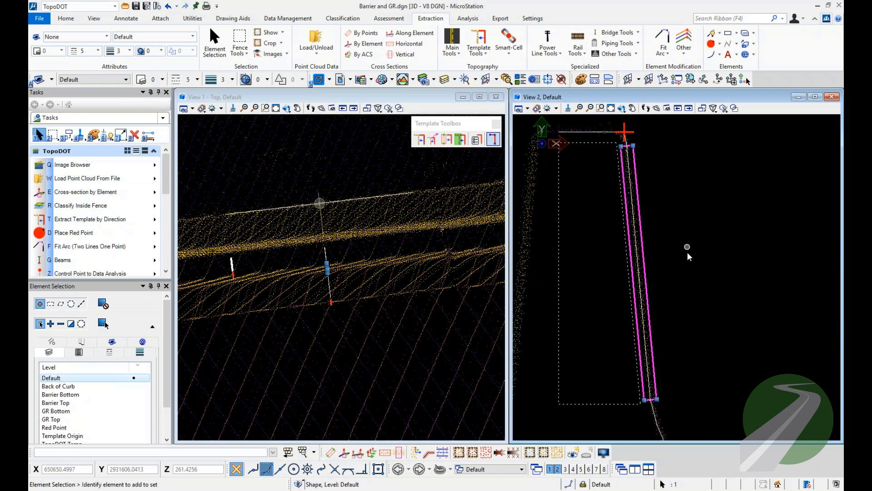
Compare the existing template's profile line string with the narrow block around its upper face, and clear the selection.
click(599, 133)
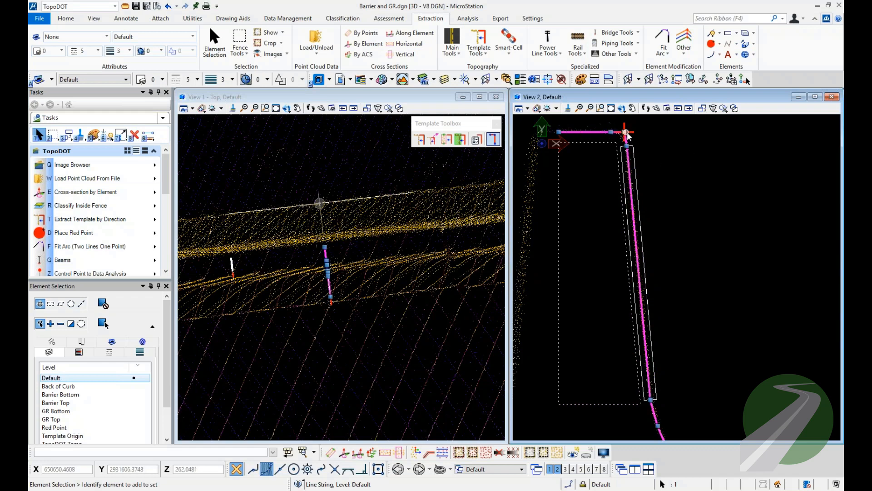
click(636, 163)
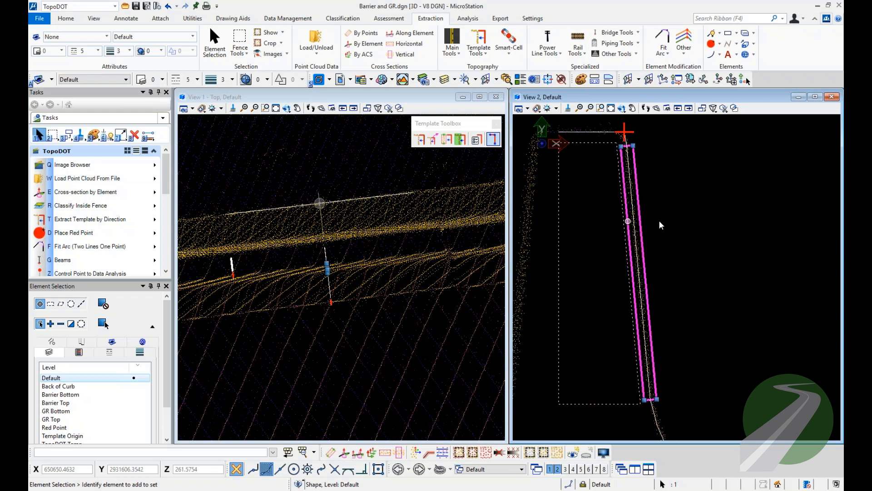
click(685, 210)
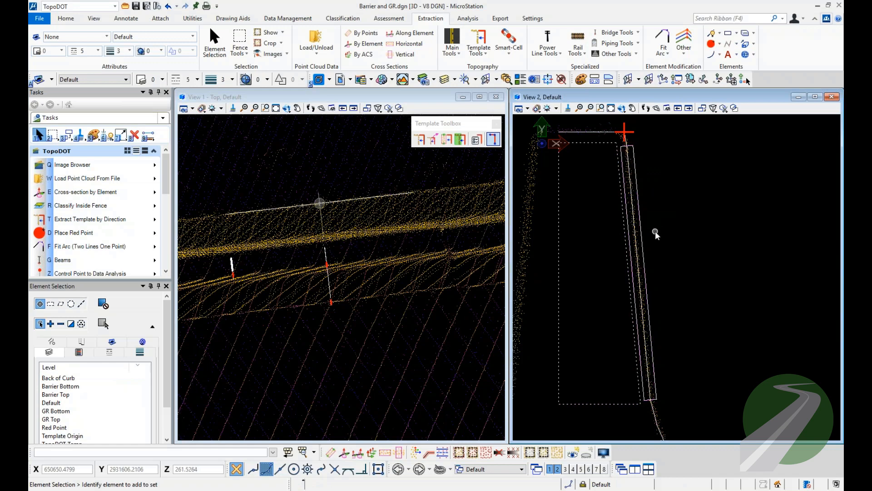
middle_drag(655, 230, 654, 196)
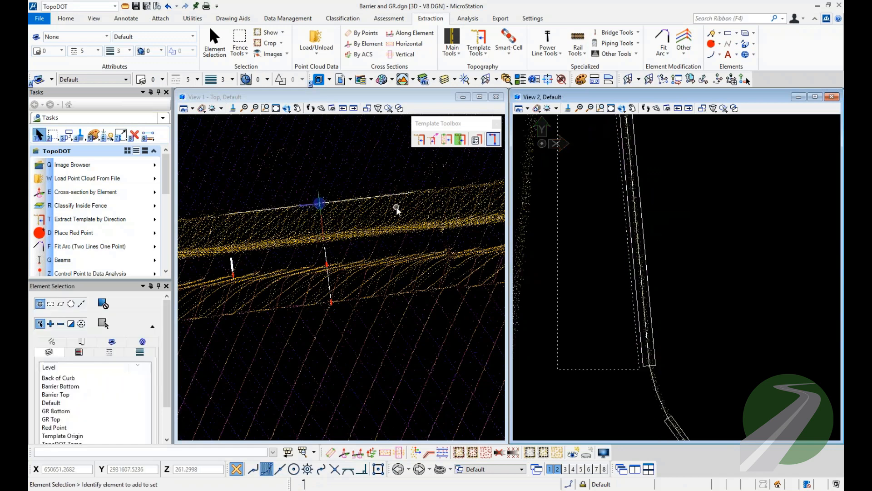
Create a cross-section by element at the far end of the direction line, 1 thick and clipped in view 2.
click(394, 193)
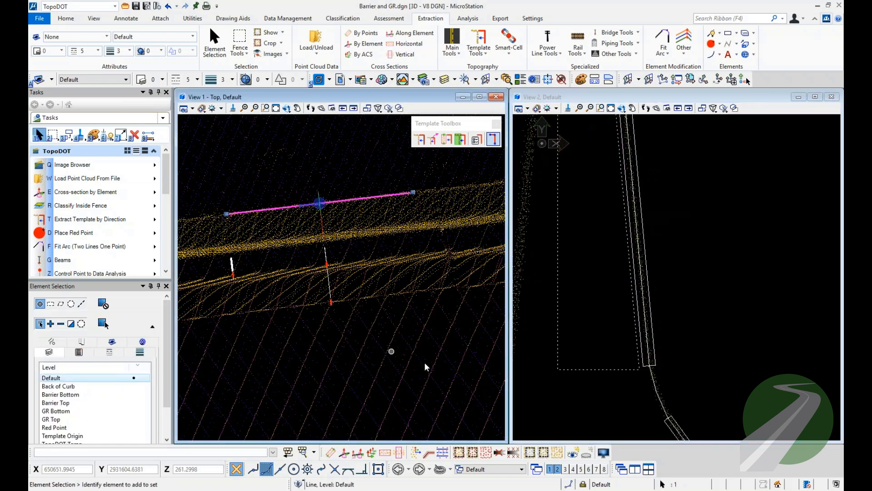
click(345, 454)
click(424, 201)
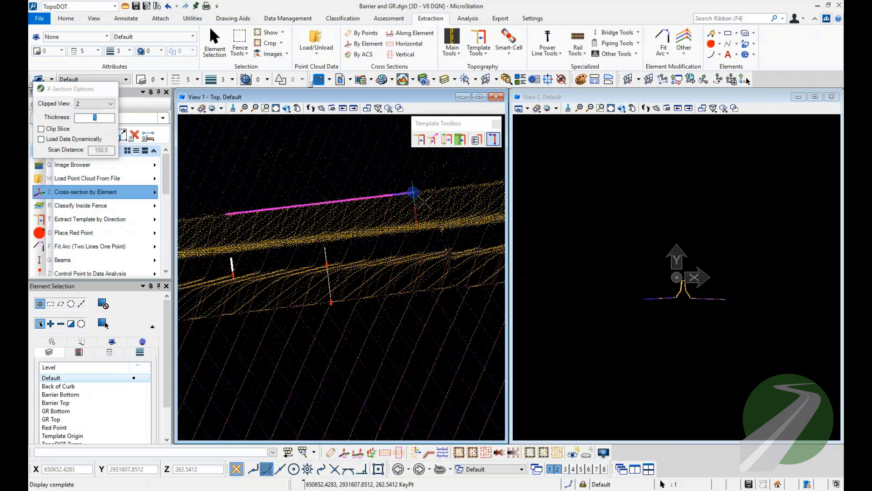
scroll(676, 280, up, 5)
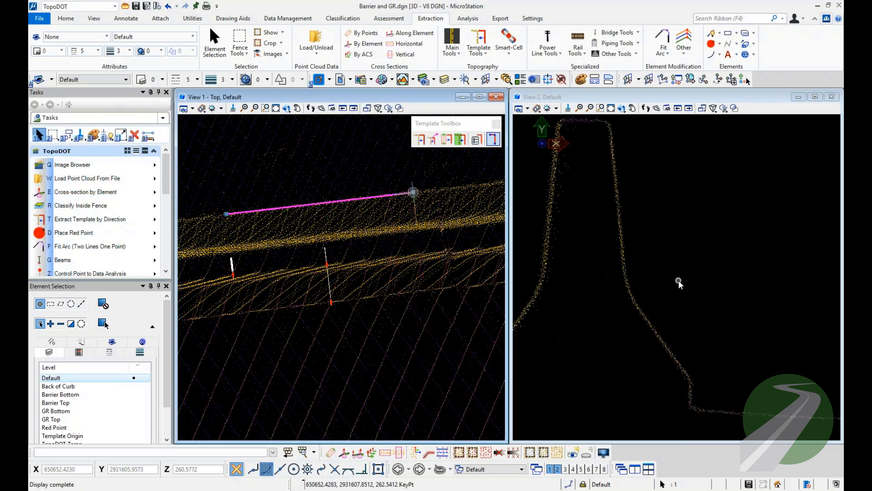
scroll(678, 282, down, 1)
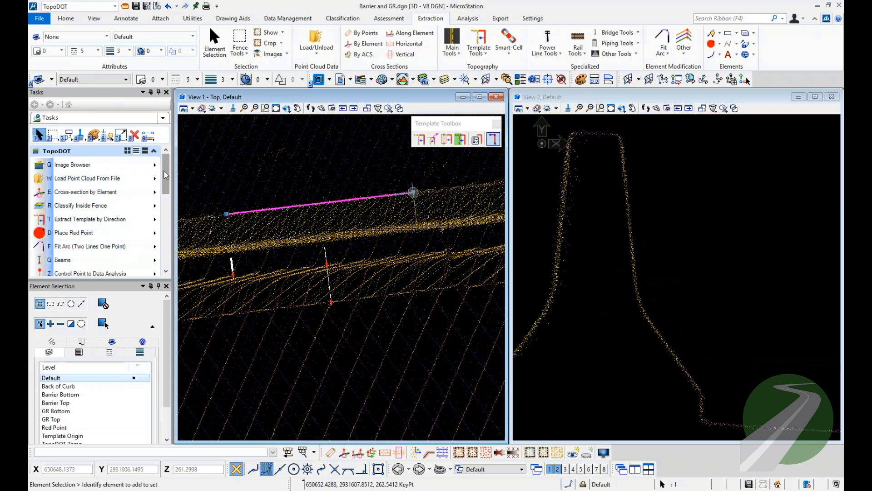
Start a SmartLine for the new barrier profile and set the active line style and line weight to 0.
scroll(91, 204, down, 3)
click(73, 182)
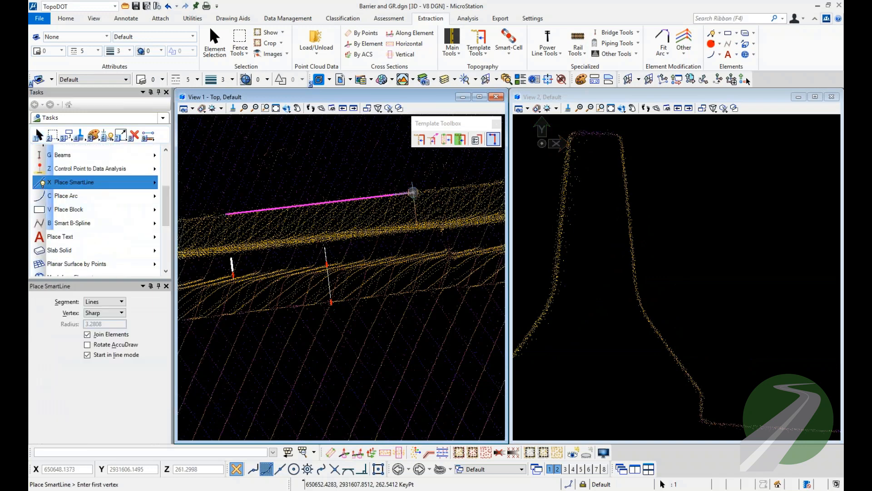
scroll(600, 128, up, 2)
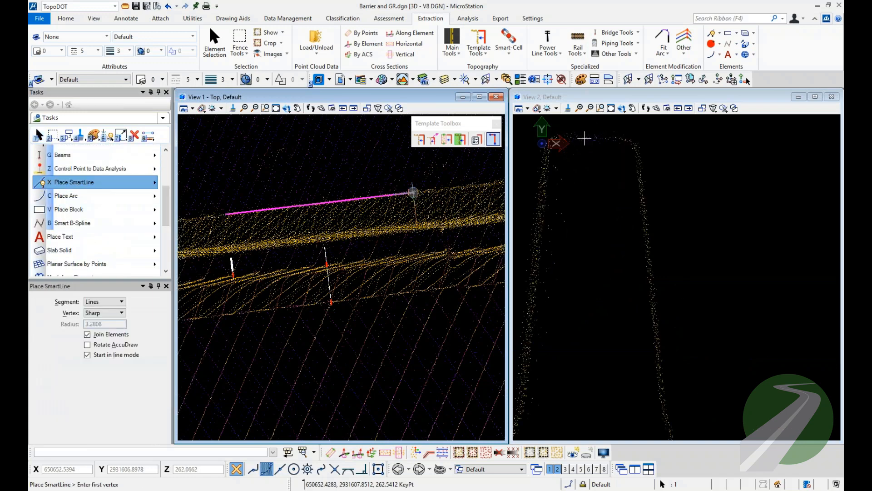
click(584, 138)
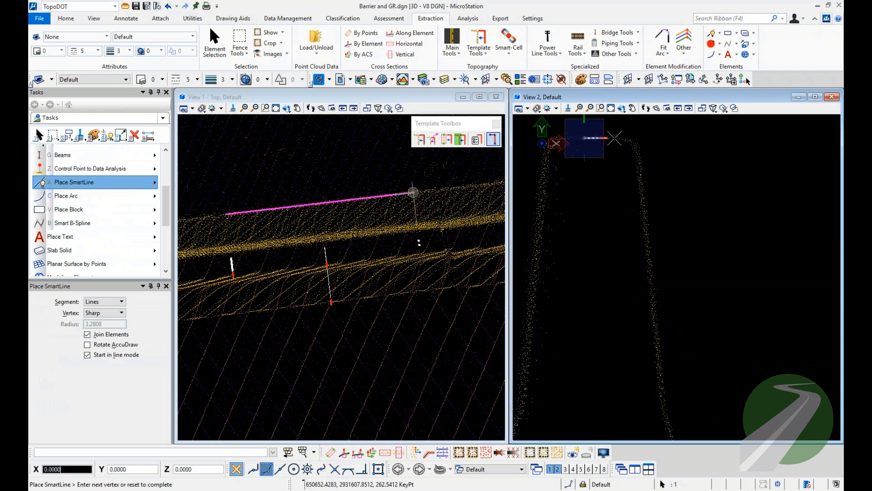
click(191, 82)
click(200, 102)
click(231, 80)
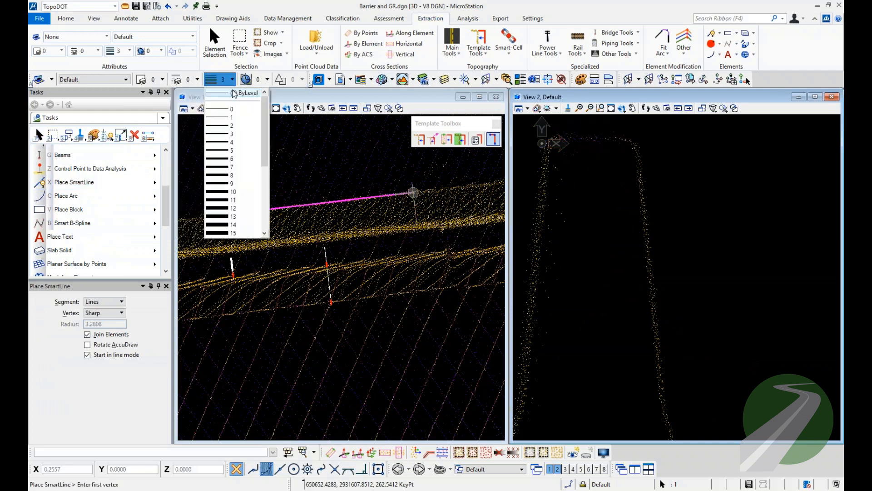
click(222, 109)
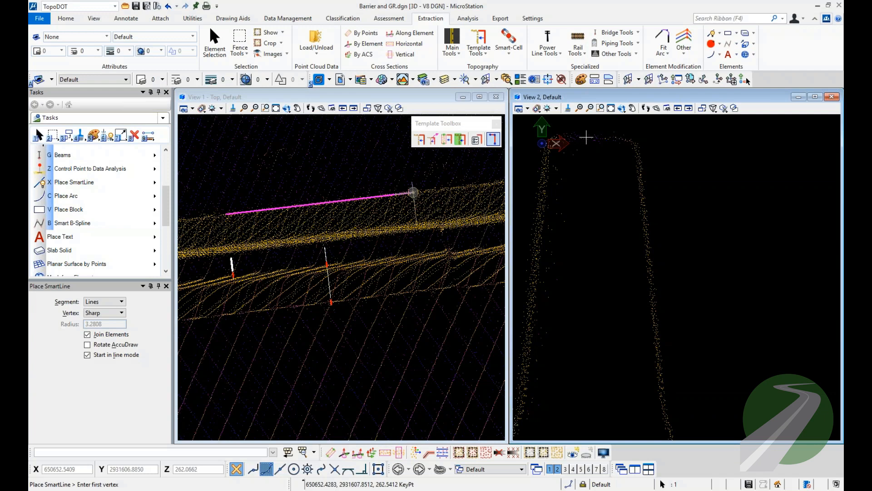
Draw a SmartLine profile from the middle of the barrier's top, over the edge and down the sloping face to just above the base.
click(586, 137)
click(636, 137)
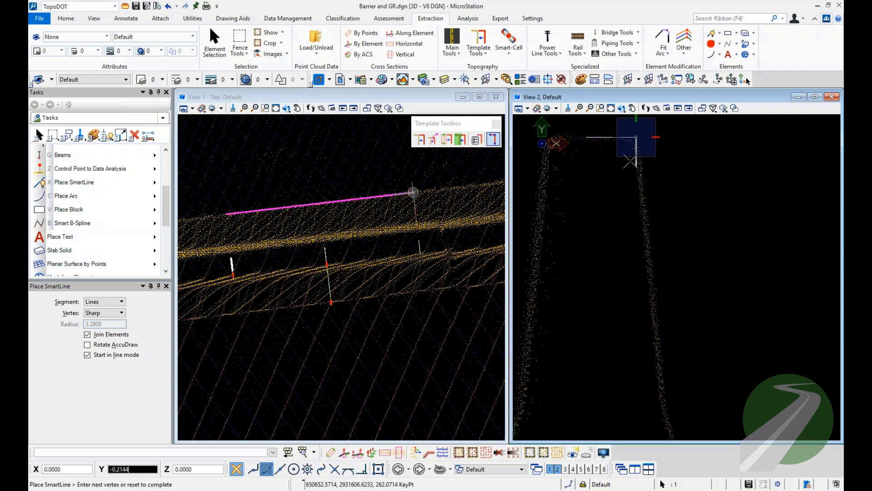
scroll(638, 136, down, 3)
scroll(647, 195, up, 3)
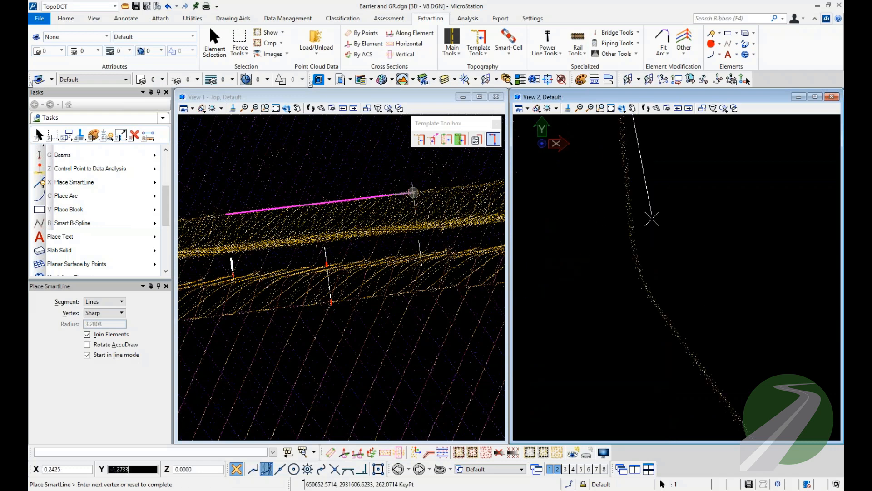
click(633, 314)
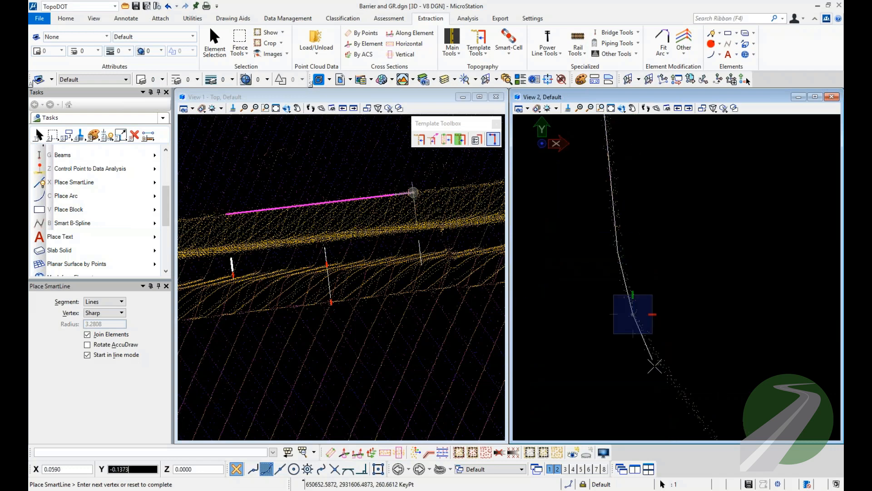
click(662, 367)
scroll(596, 265, down, 3)
scroll(657, 352, up, 3)
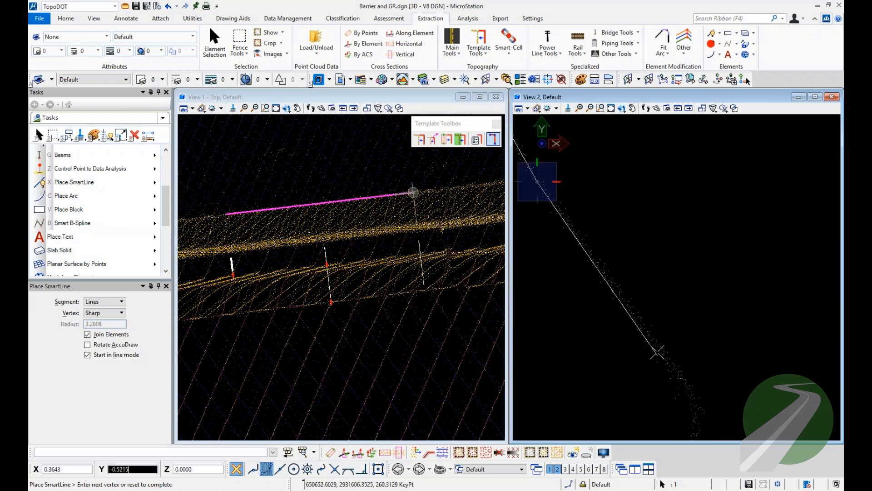
click(658, 348)
right_click(762, 308)
scroll(761, 308, down, 3)
middle_drag(726, 274, 718, 298)
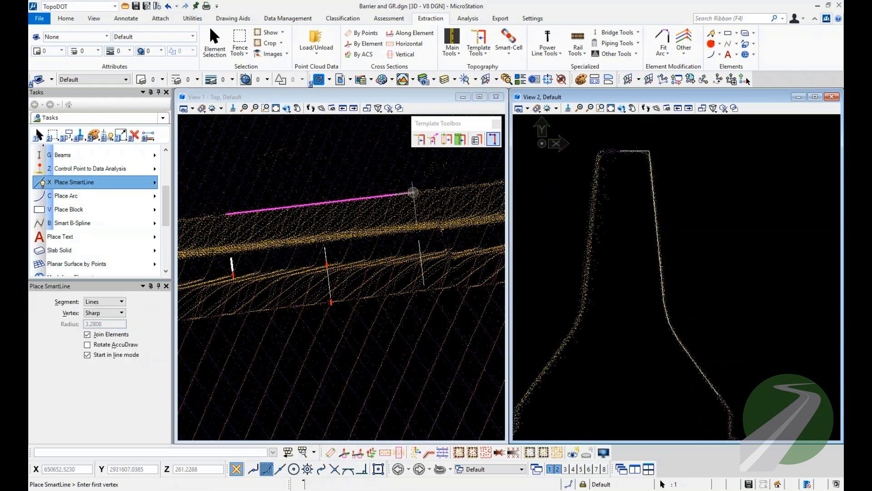
Select the new profile line string to check its vertices against the point cloud, and clear the selection.
click(38, 134)
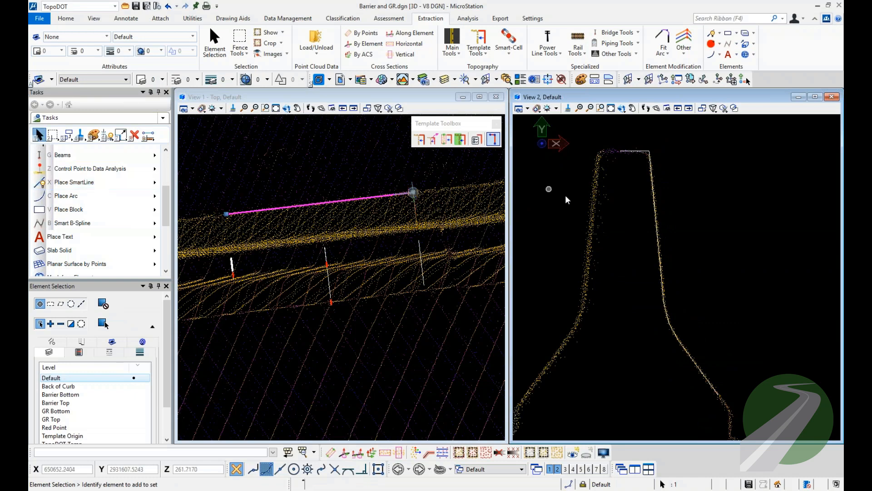
click(649, 222)
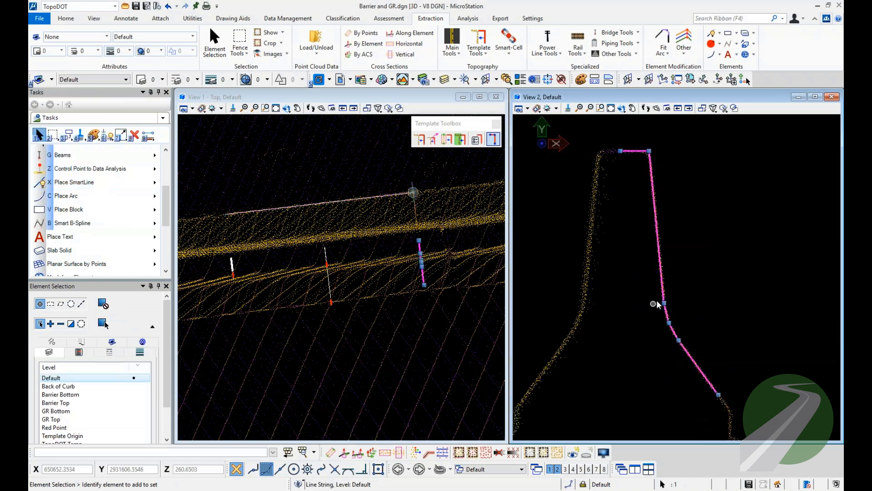
middle_drag(694, 277, 679, 277)
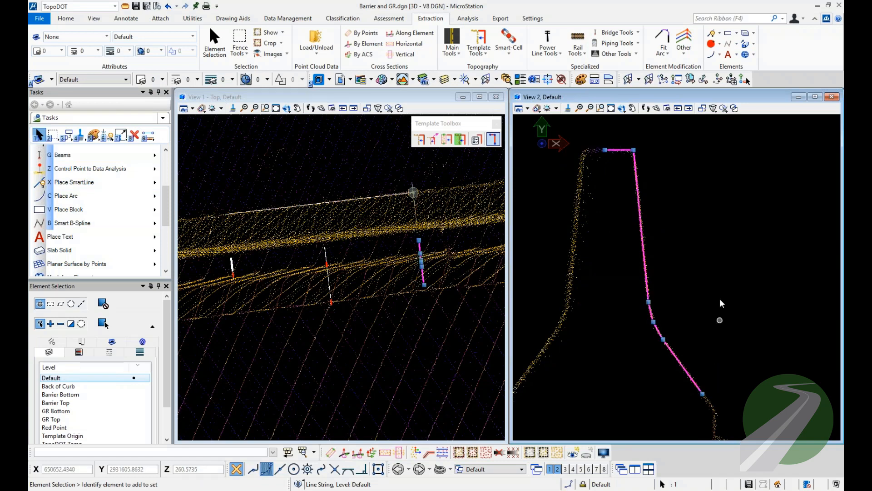
click(727, 263)
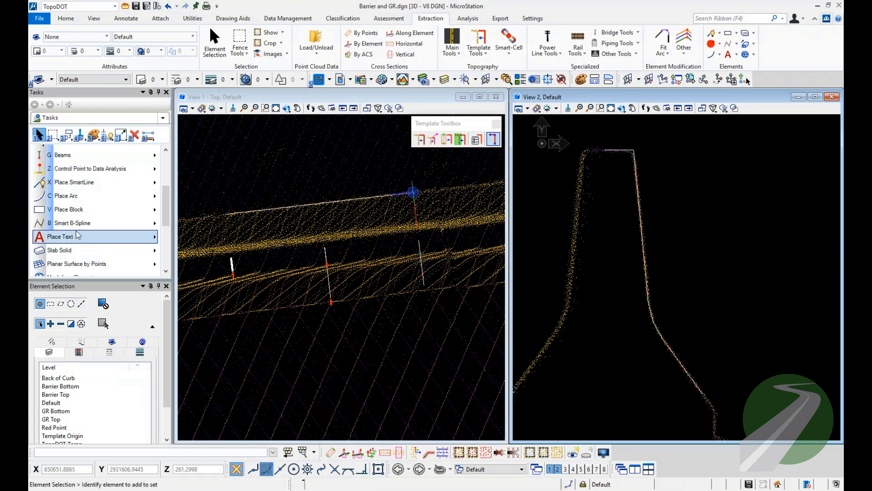
Place a narrow rotated block about 1.35 long around the profile's steep upper face, centred on the profile line.
click(71, 210)
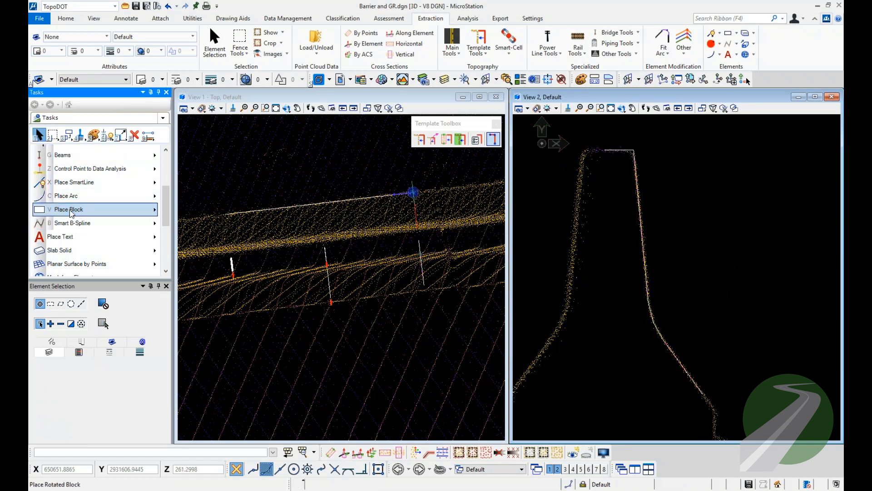
scroll(635, 154, up, 5)
click(624, 132)
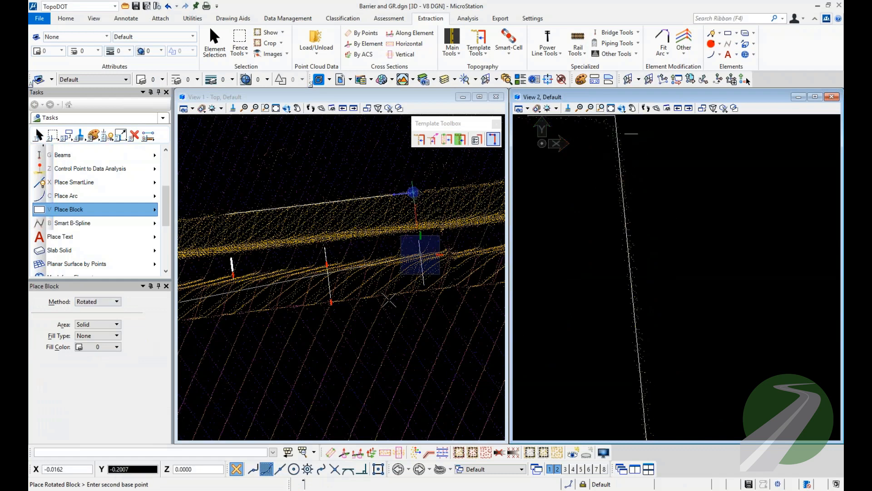
scroll(639, 253, down, 3)
scroll(648, 350, up, 3)
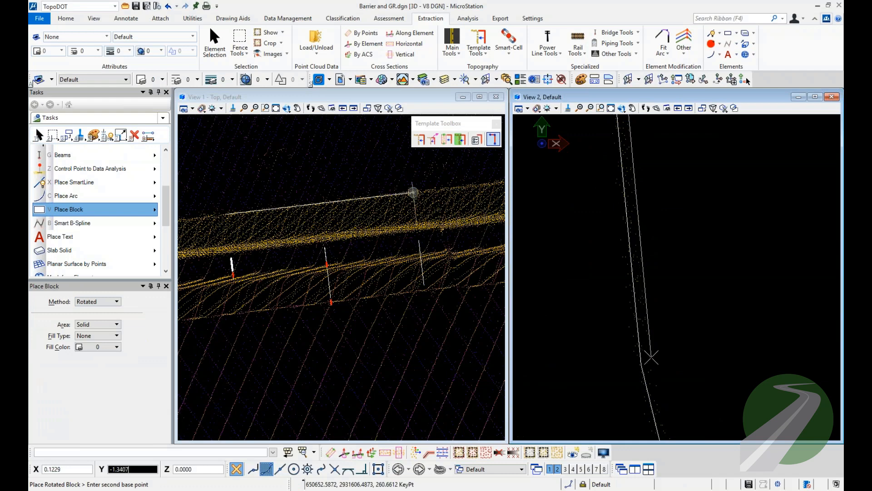
click(653, 357)
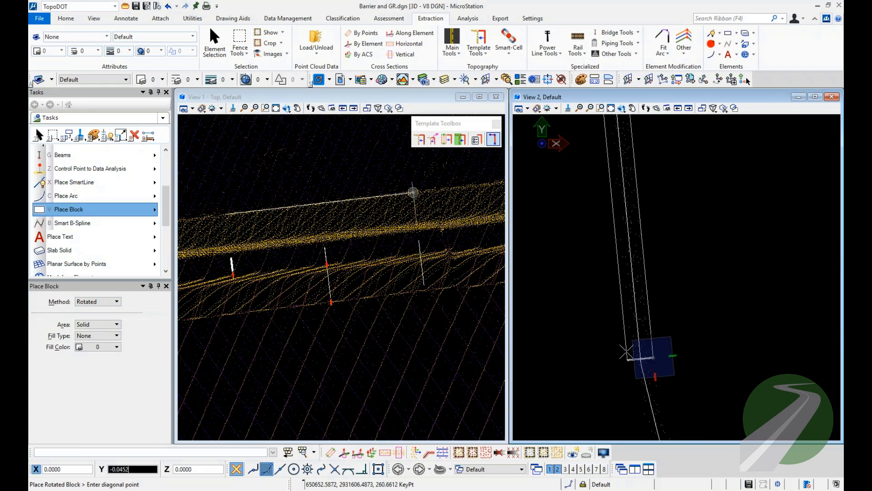
click(627, 352)
scroll(584, 377, down, 2)
scroll(601, 283, down, 3)
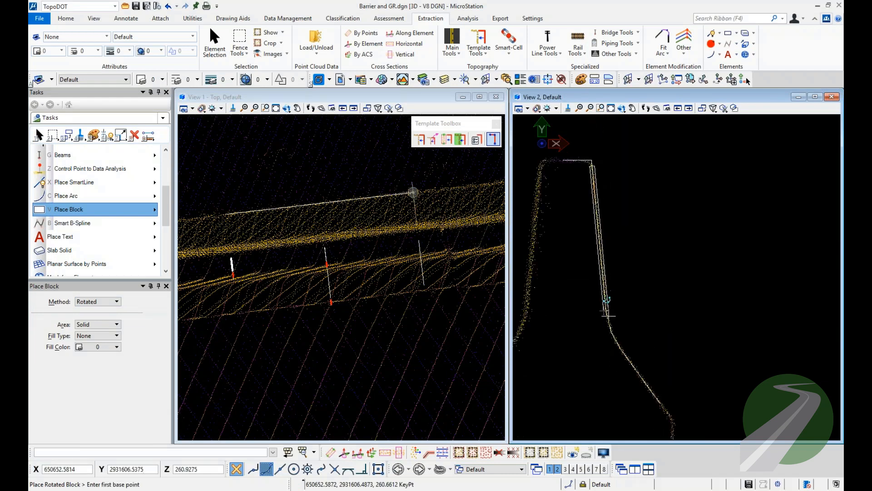
Place a second narrow rotated block around the profile's lower sloping face, between the curved transition and the base.
scroll(623, 357, up, 3)
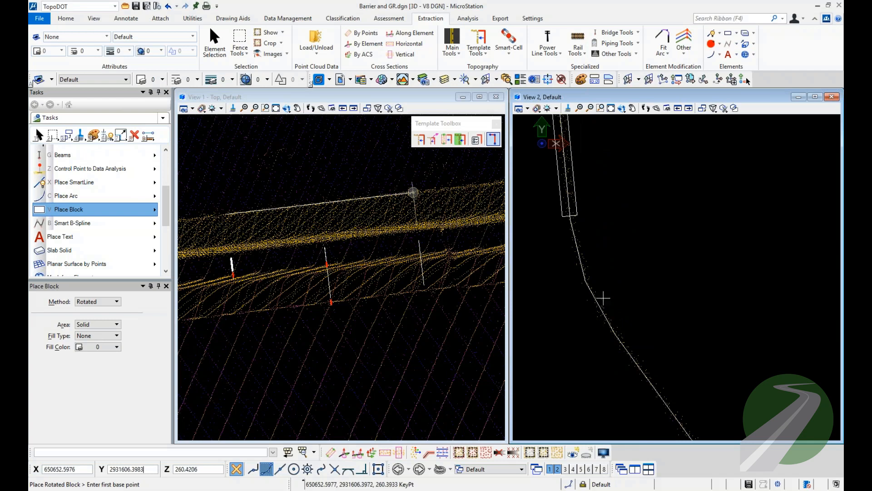
click(603, 298)
scroll(672, 382, up, 5)
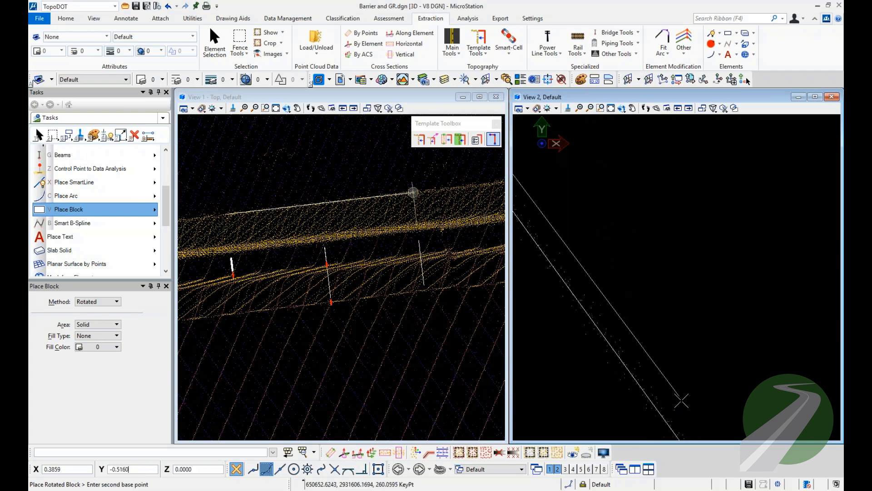
click(689, 430)
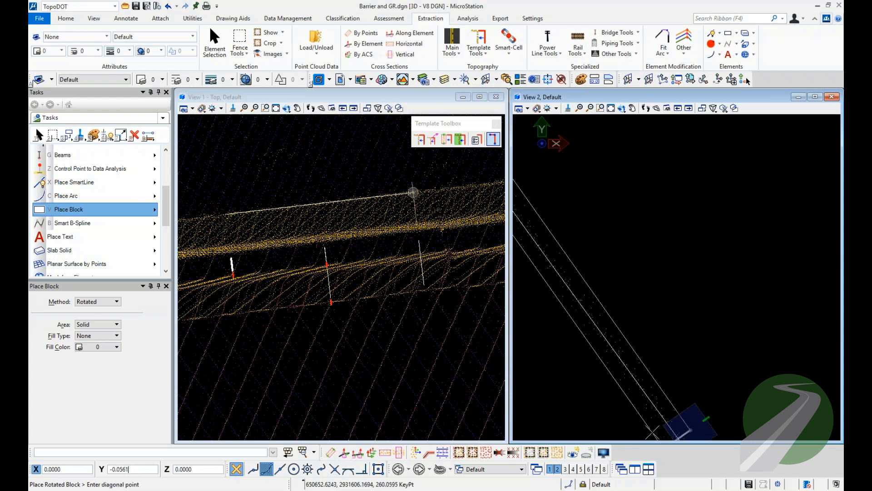
click(663, 437)
scroll(702, 421, down, 4)
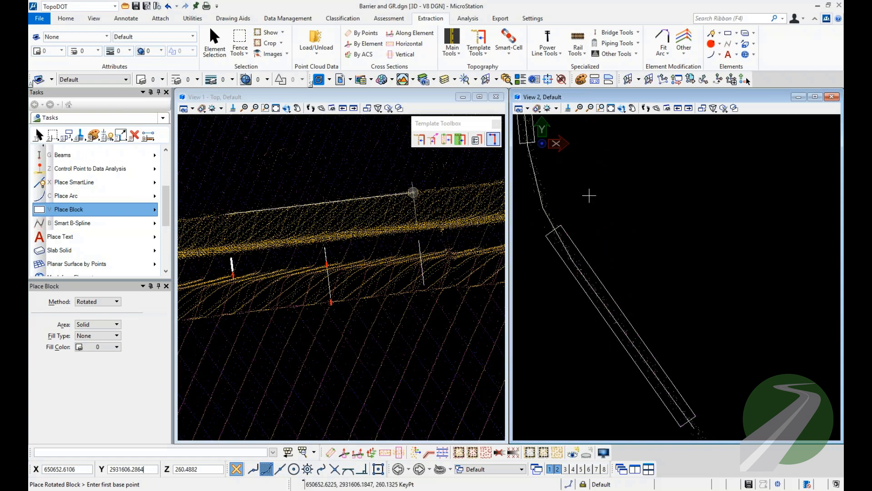
Place a third rotated block about 0.18 long around the flat top segment of the profile, stopping short of the top edge.
middle_drag(588, 191, 654, 337)
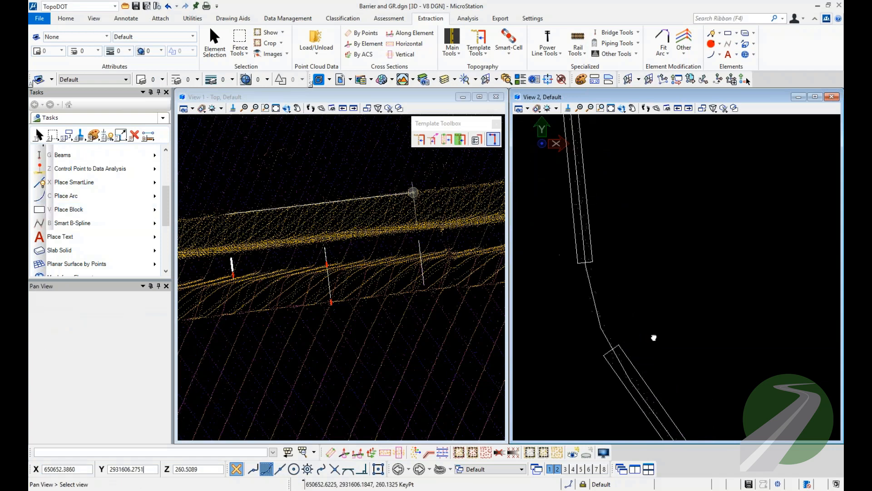
scroll(654, 338, down, 2)
middle_drag(604, 123, 653, 217)
scroll(653, 216, up, 2)
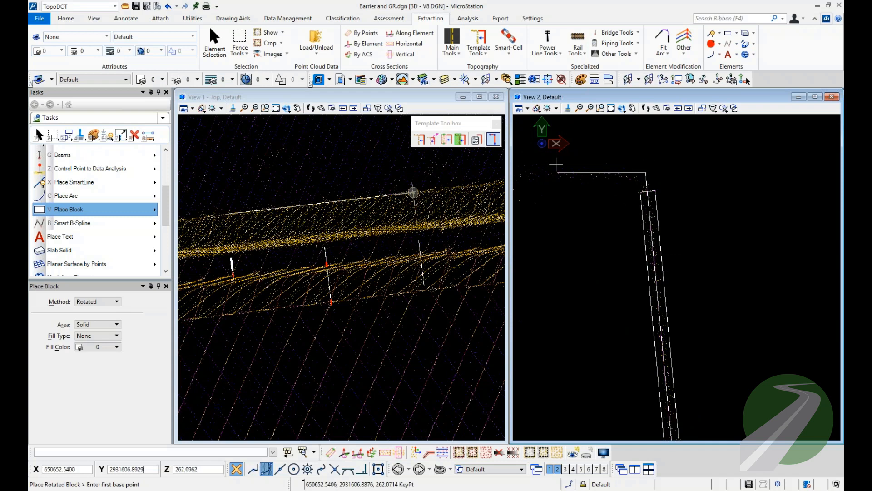
click(556, 164)
click(618, 164)
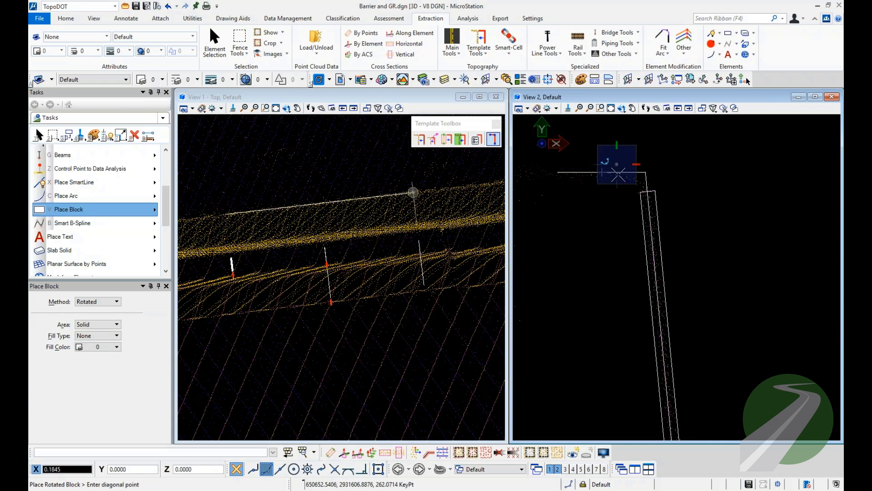
click(617, 182)
scroll(600, 169, down, 3)
scroll(599, 168, down, 2)
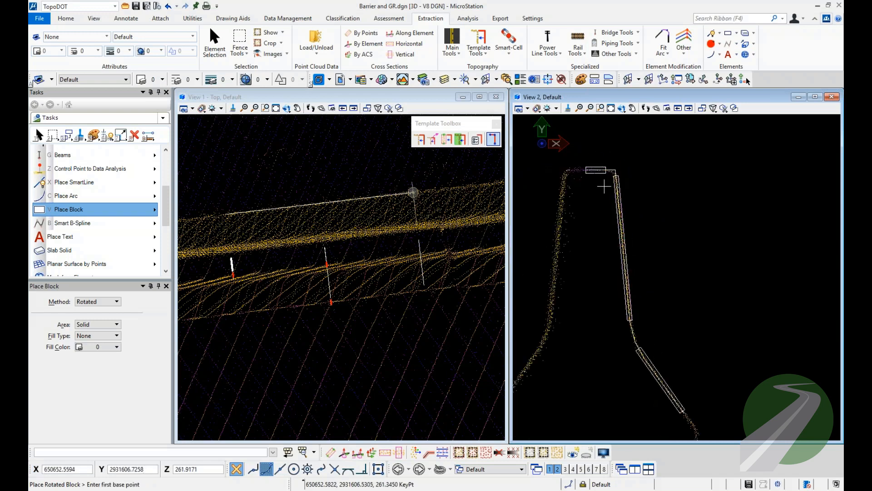
Select the barrier profile line string together with its three rotated search blocks.
middle_drag(603, 191, 602, 176)
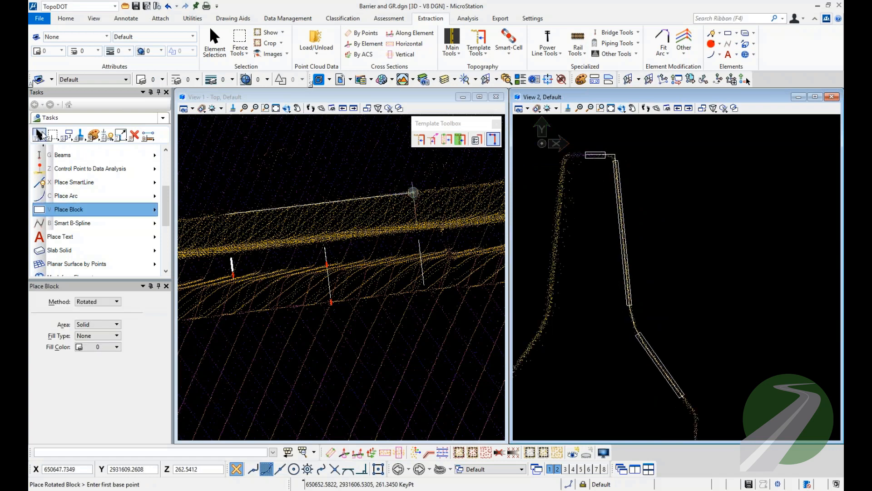
click(40, 133)
click(331, 139)
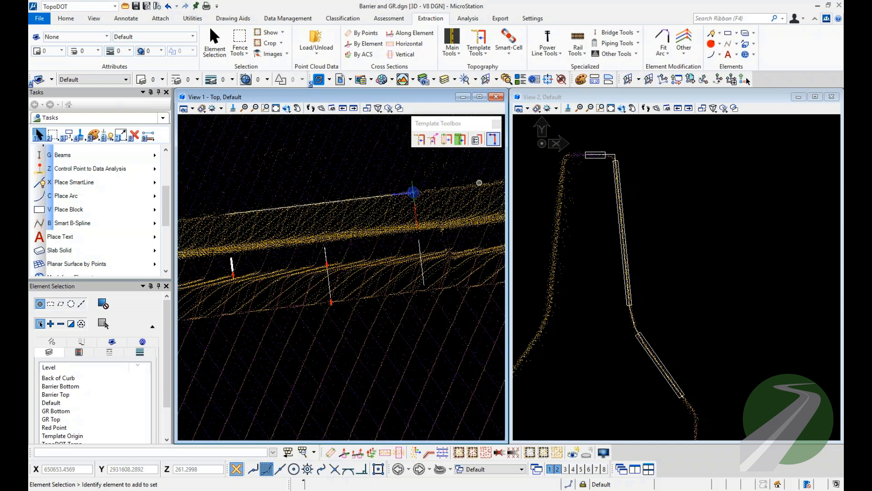
click(663, 388)
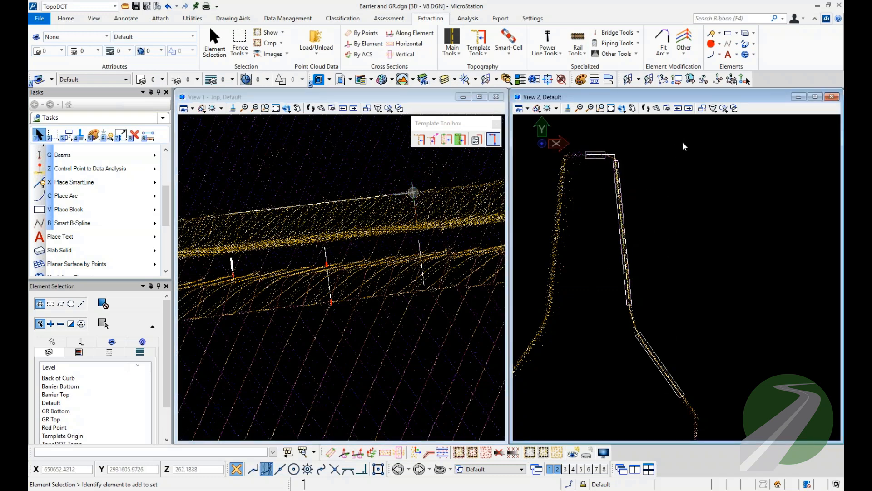
drag(682, 142, 594, 370)
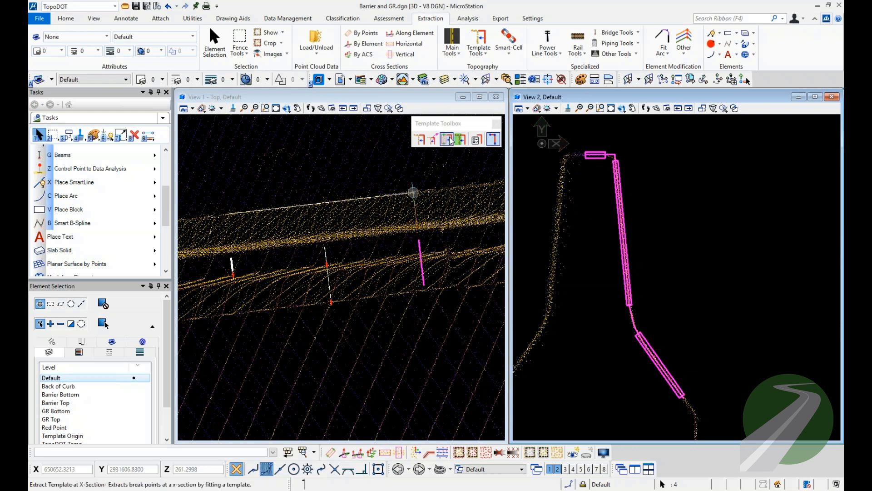
Run the Template Element Tester on the selected profile and blocks in Preview mode with search area 3 and data thickness 1.
click(476, 139)
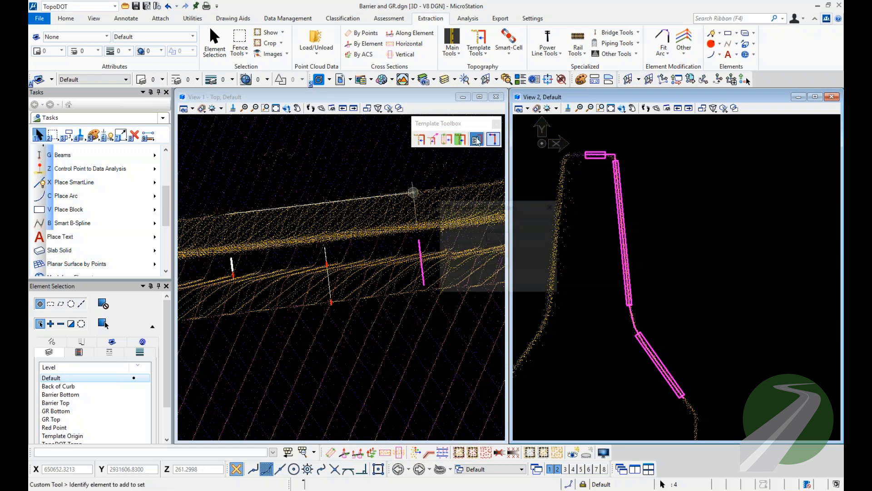
drag(502, 213, 497, 169)
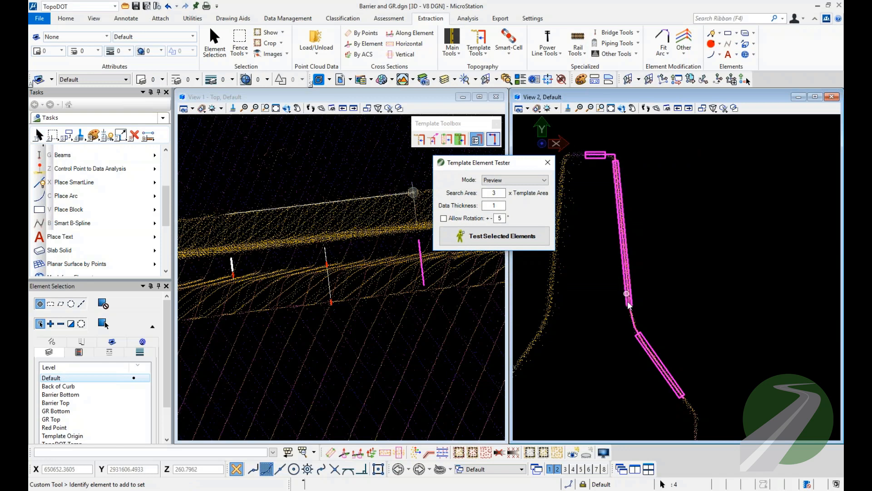
click(508, 181)
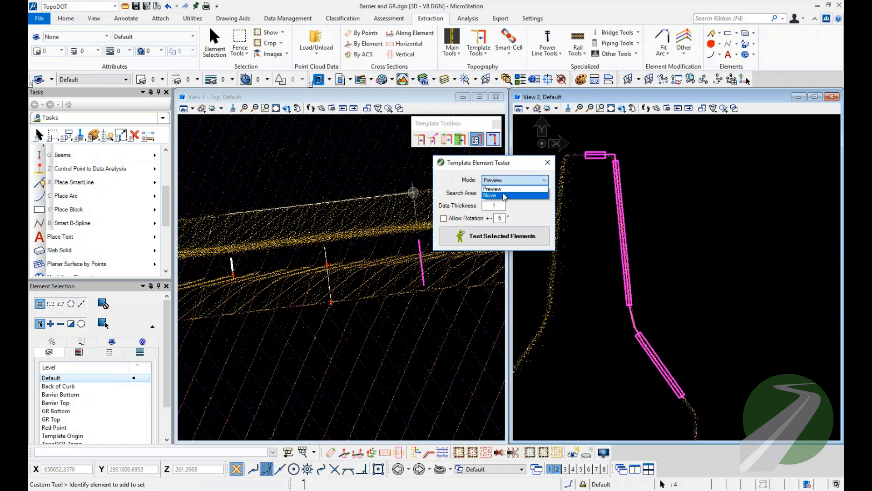
click(509, 188)
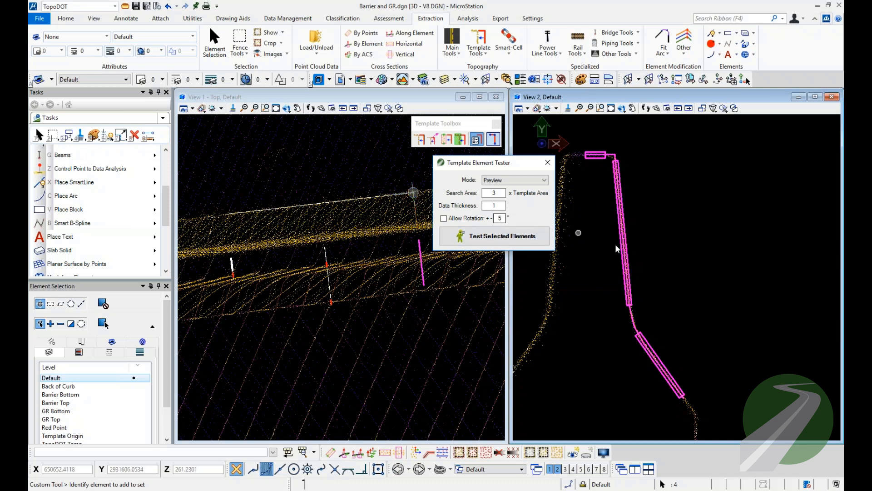
click(500, 239)
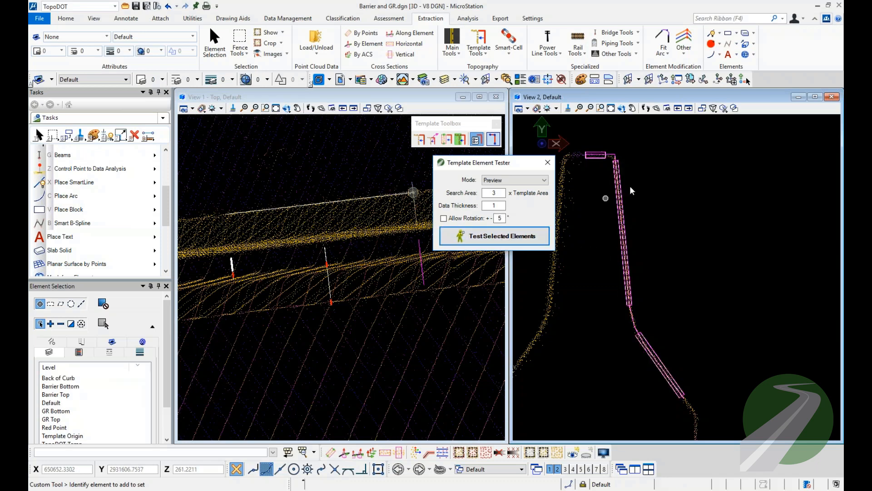
Examine how the previewed template fit lines up with the drawn profile and point cloud along the top, steep face and lower slope.
scroll(596, 150, up, 5)
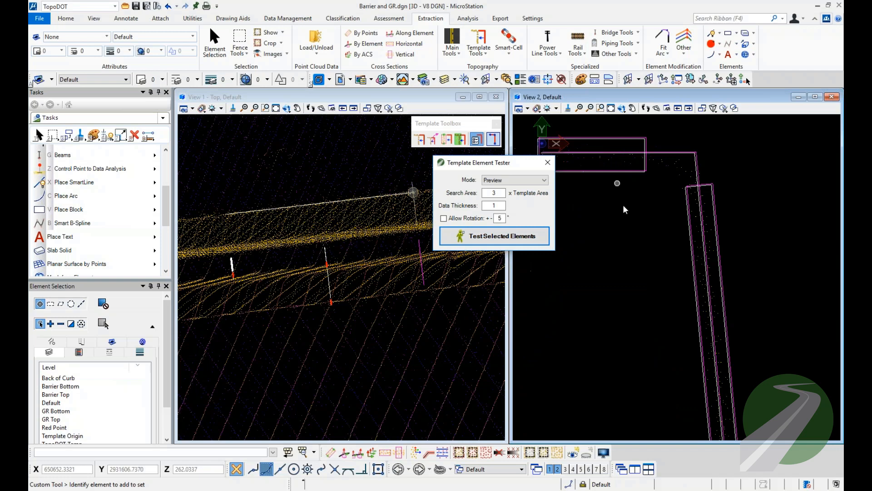
scroll(622, 205, up, 3)
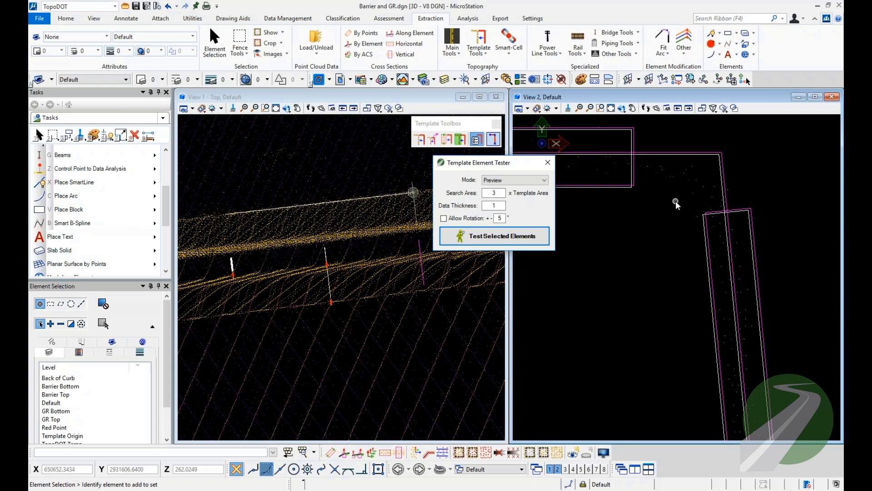
scroll(663, 195, down, 5)
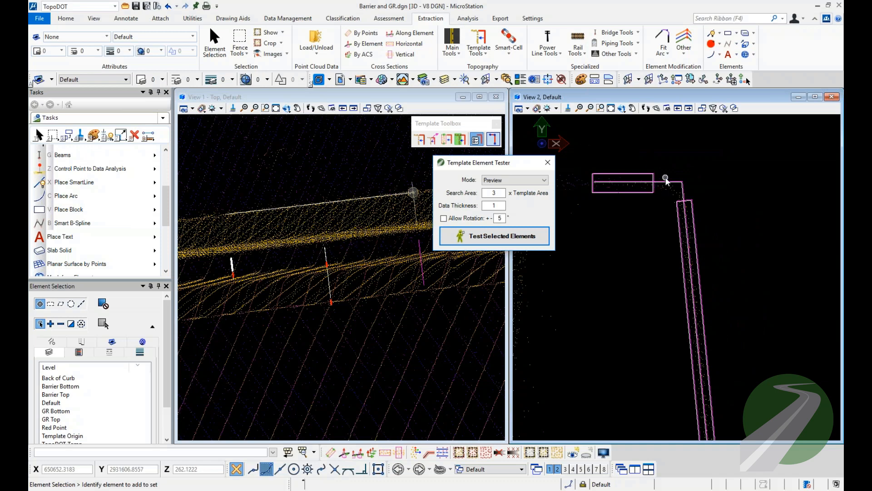
click(639, 246)
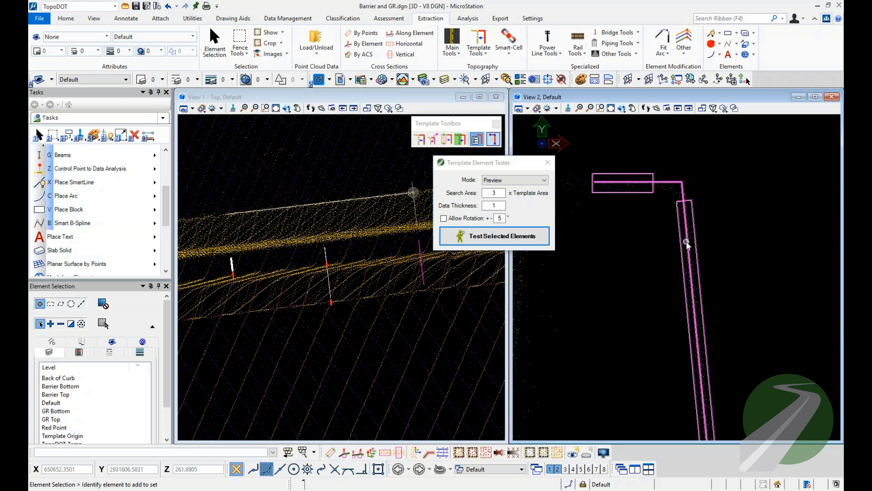
scroll(685, 242, down, 2)
middle_drag(685, 286, 670, 216)
scroll(670, 218, down, 2)
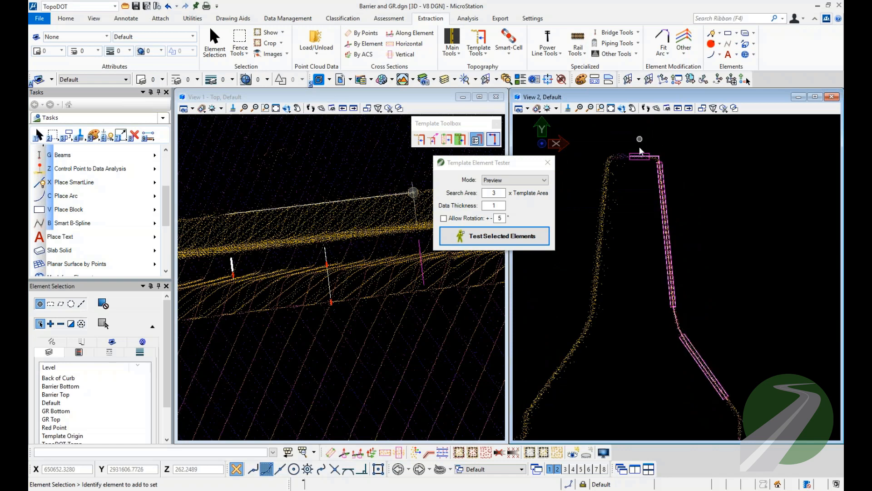
scroll(640, 150, up, 4)
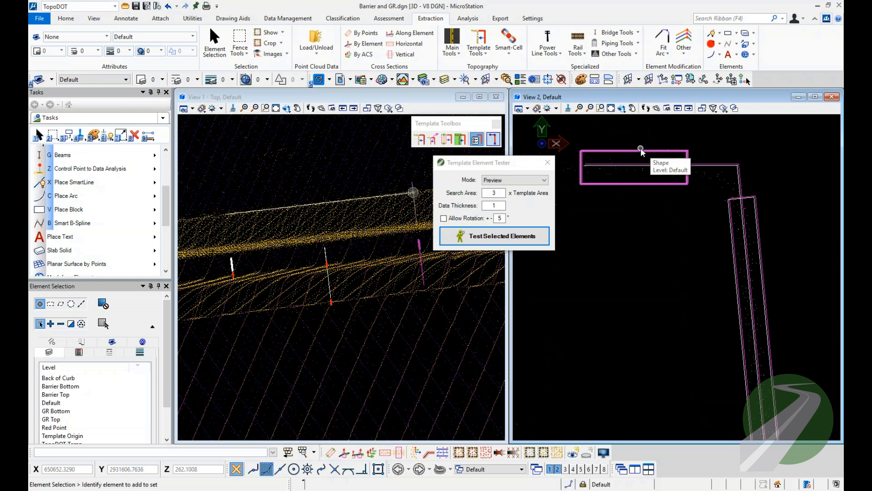
Set the line weight of the block around the profile's flat top to 2 and clear the selection.
click(611, 147)
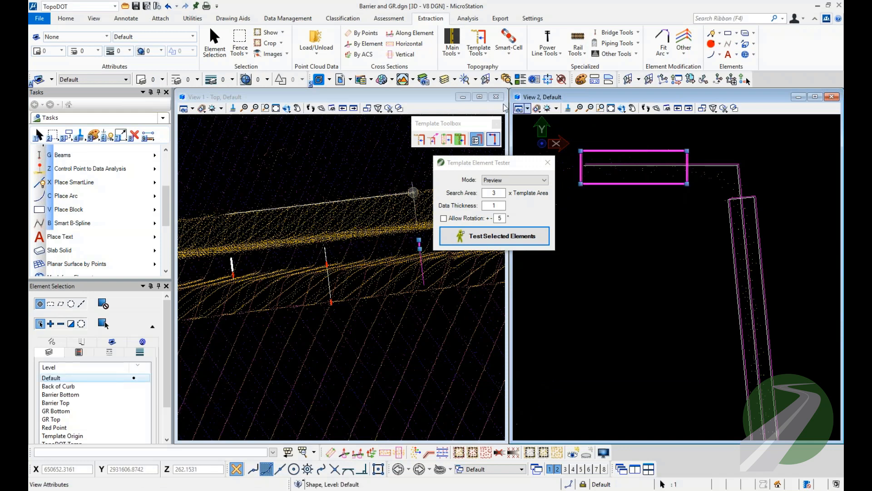
click(218, 82)
click(227, 103)
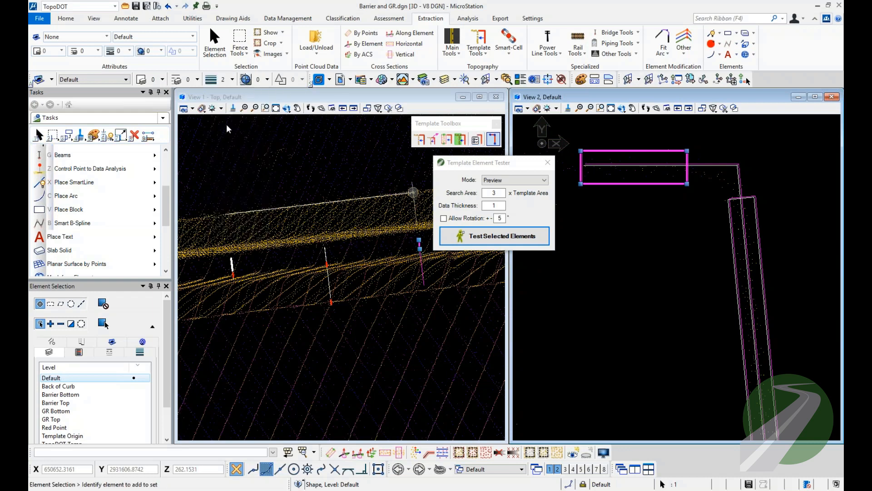
click(702, 152)
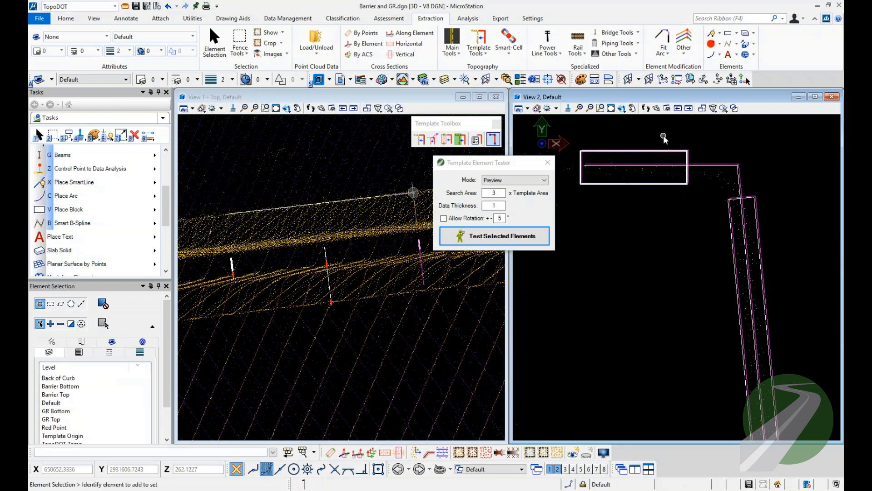
Draw a closed four-sided SmartLine shape in line style 5 inside the upper barrier, about 0.22 wide at the top and 1.4 high.
scroll(663, 167, down, 2)
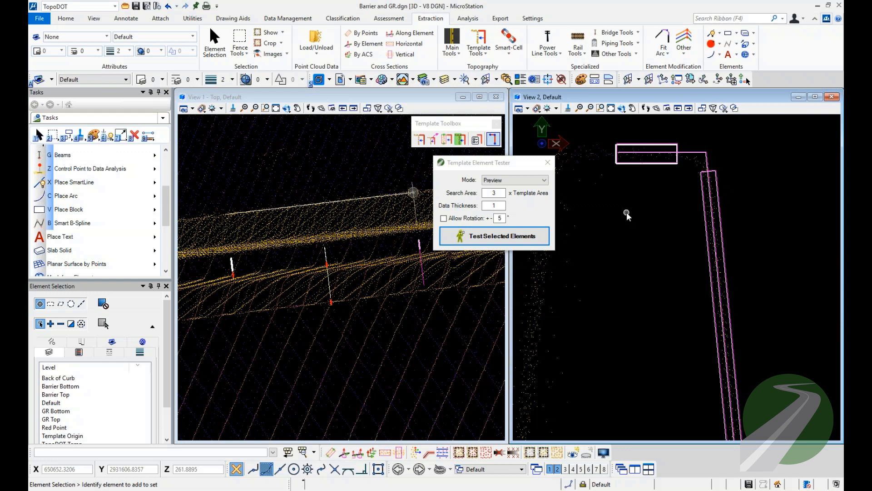
click(196, 81)
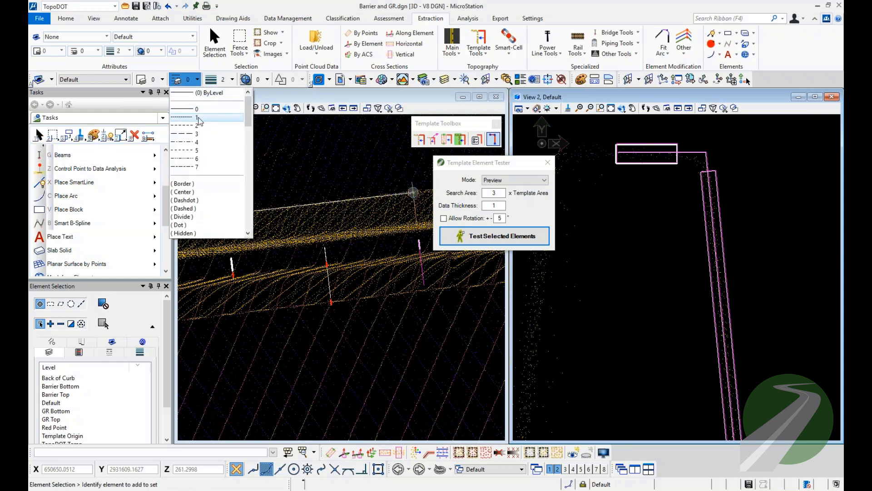
click(192, 147)
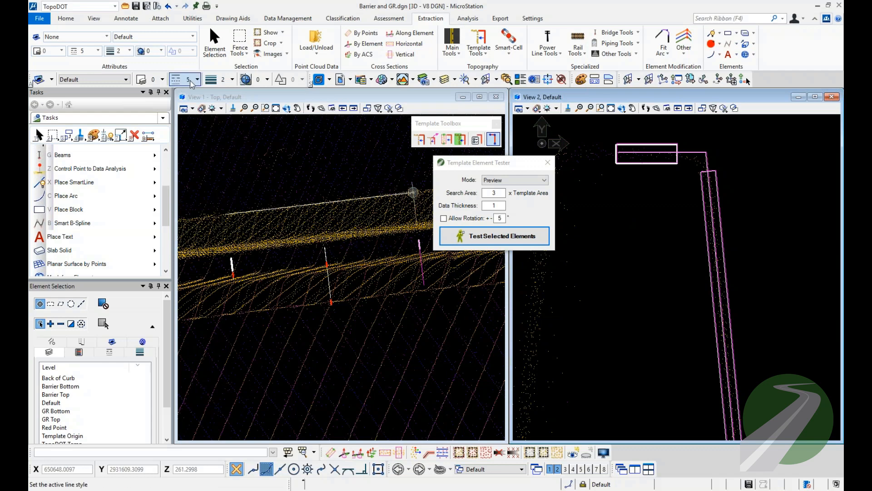
click(73, 182)
click(616, 176)
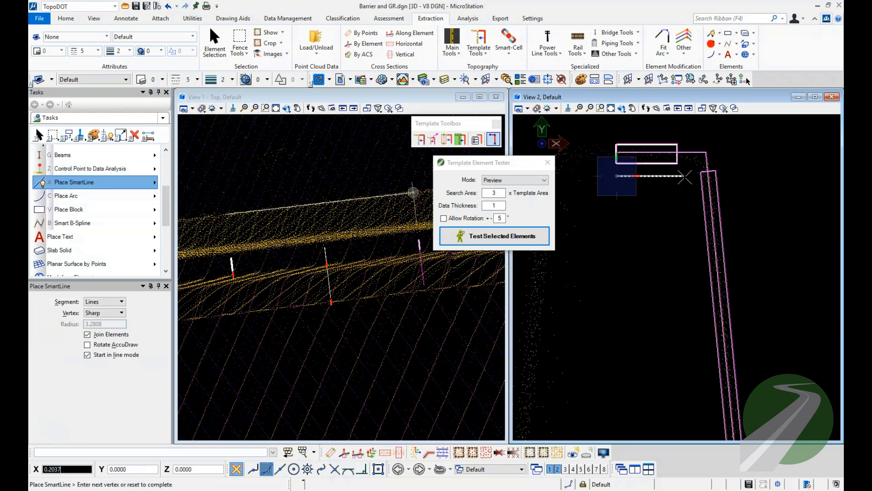
click(220, 80)
click(259, 92)
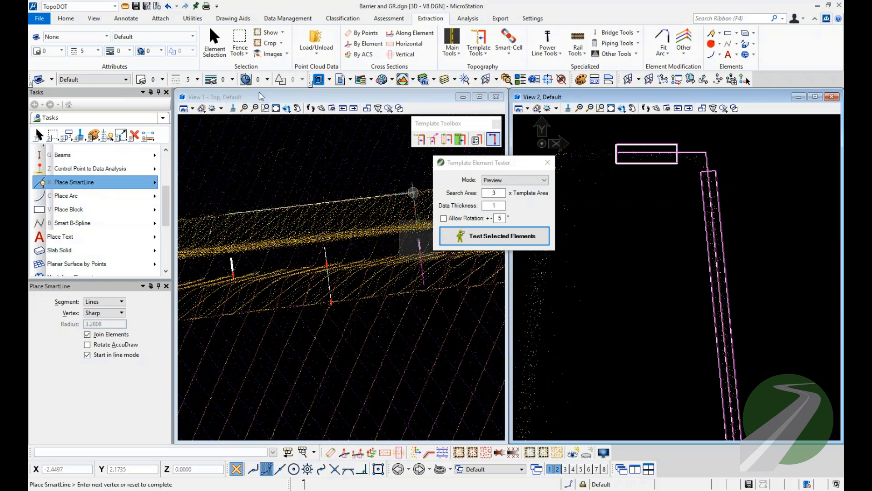
click(690, 174)
scroll(661, 153, down, 5)
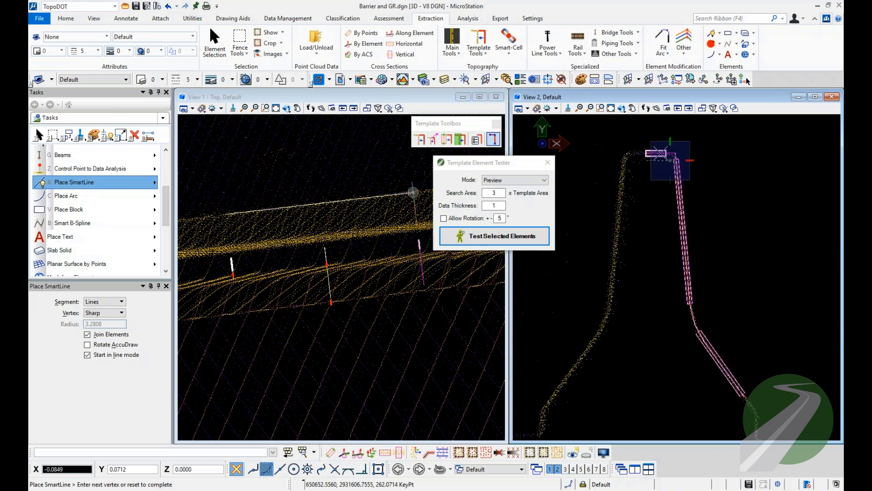
click(691, 315)
scroll(688, 316, up, 5)
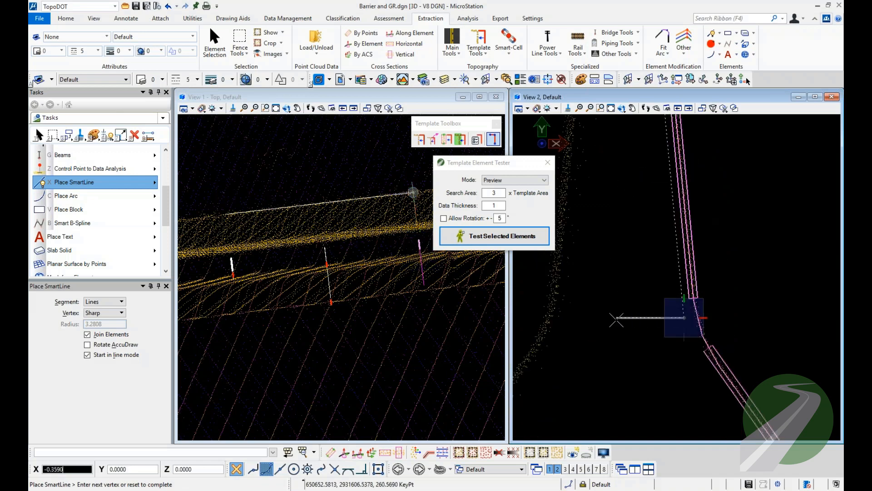
scroll(622, 291, down, 3)
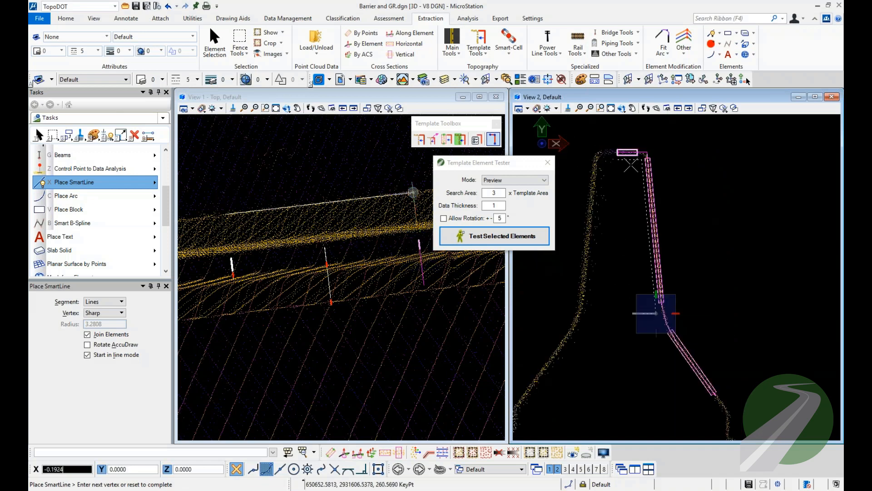
scroll(629, 165, up, 3)
click(609, 156)
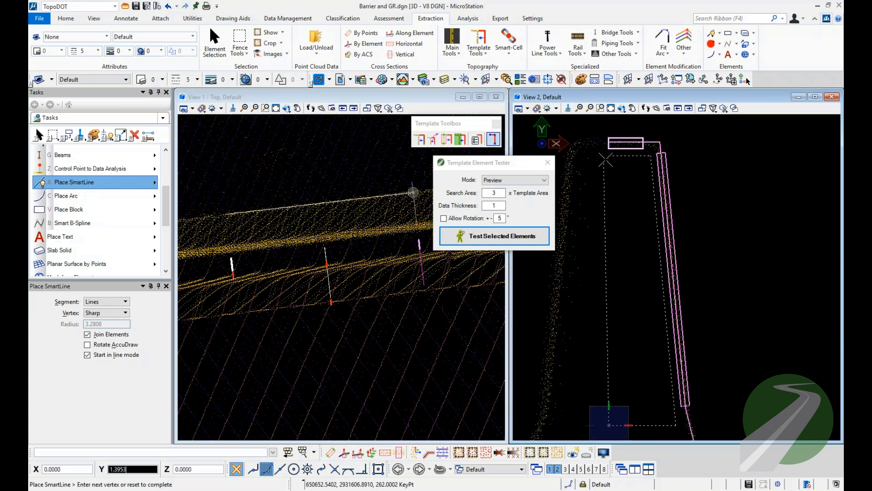
click(609, 156)
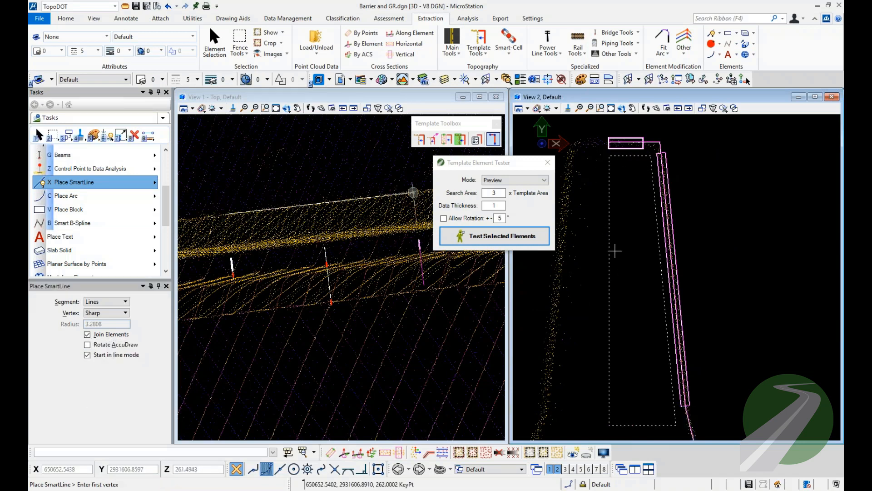
key(Escape)
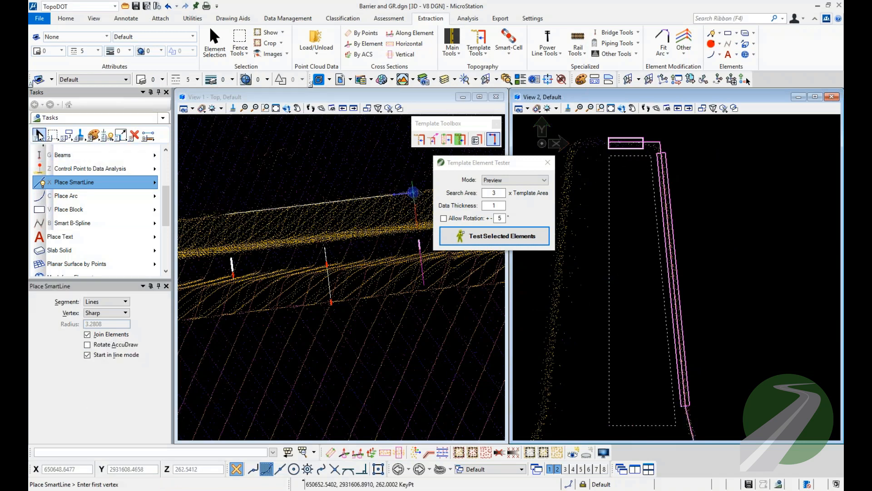
Select the profile, the three blocks and the dashed shape, and try moving them together as one template.
click(615, 227)
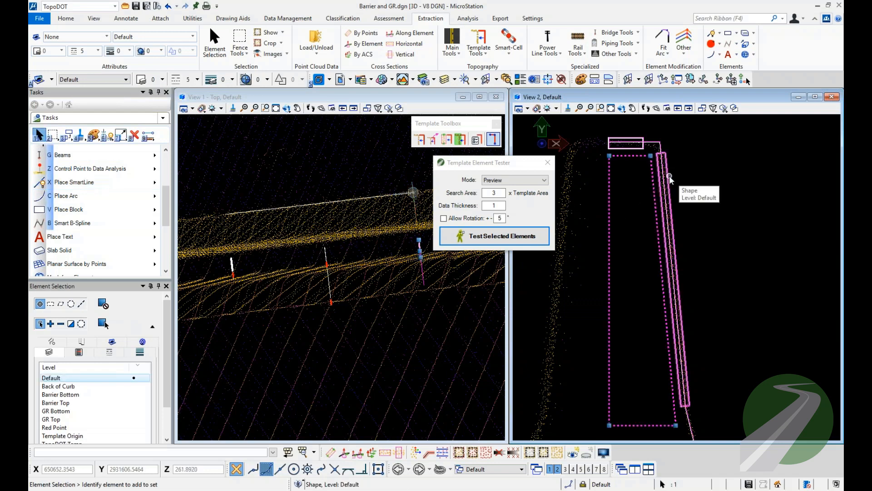
scroll(590, 179, down, 3)
click(681, 171)
drag(707, 133, 592, 402)
click(69, 135)
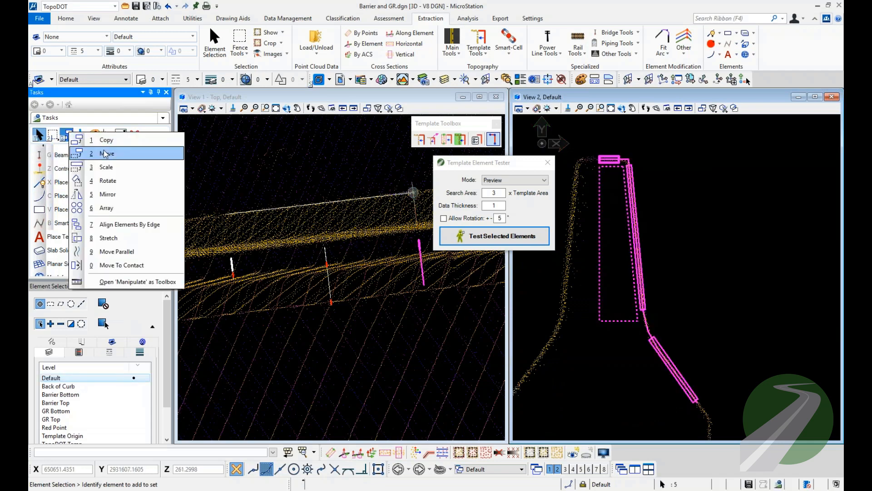
click(86, 153)
click(639, 237)
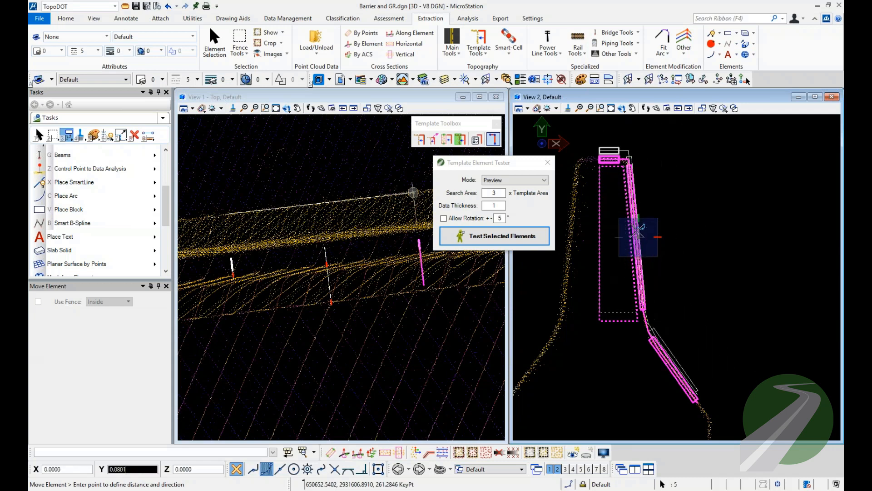
right_click(638, 237)
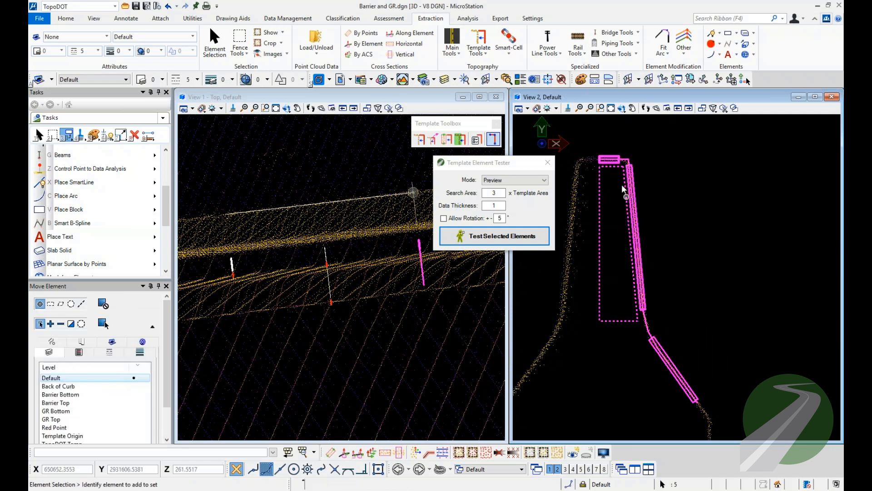
click(615, 265)
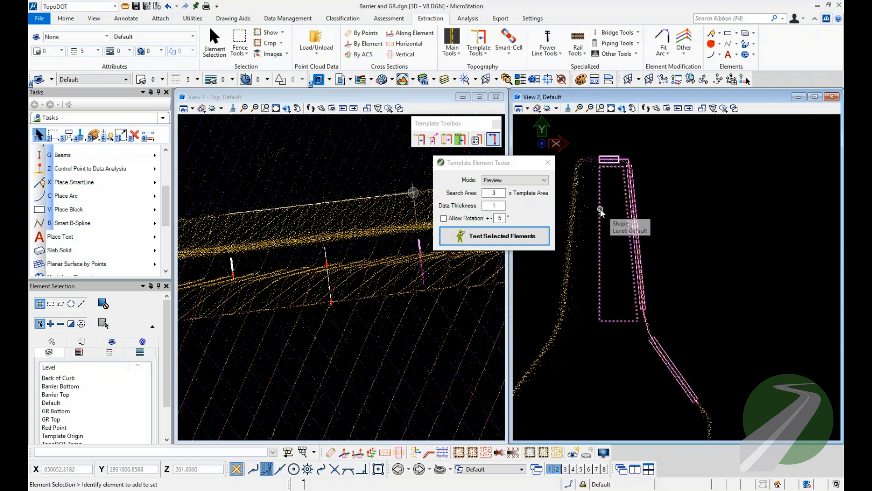
Inspect the dashed shape and the profile line of the new template by selecting each one.
click(600, 208)
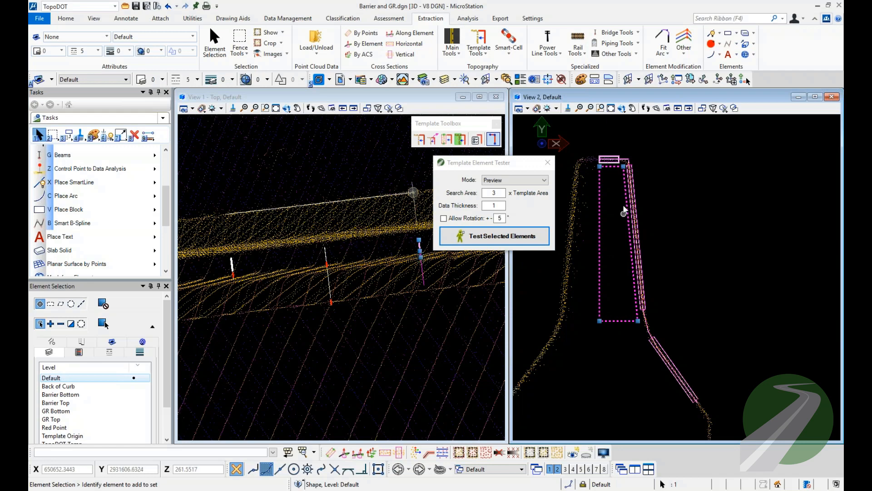
scroll(615, 165, up, 4)
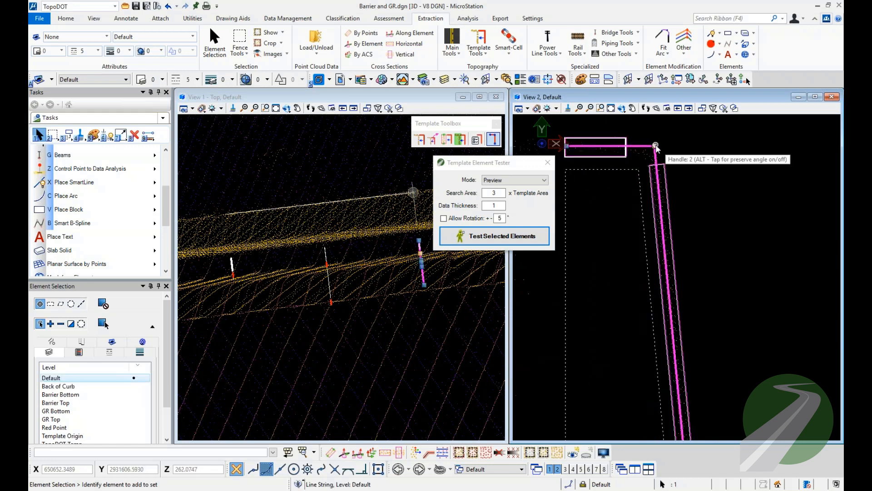
click(690, 142)
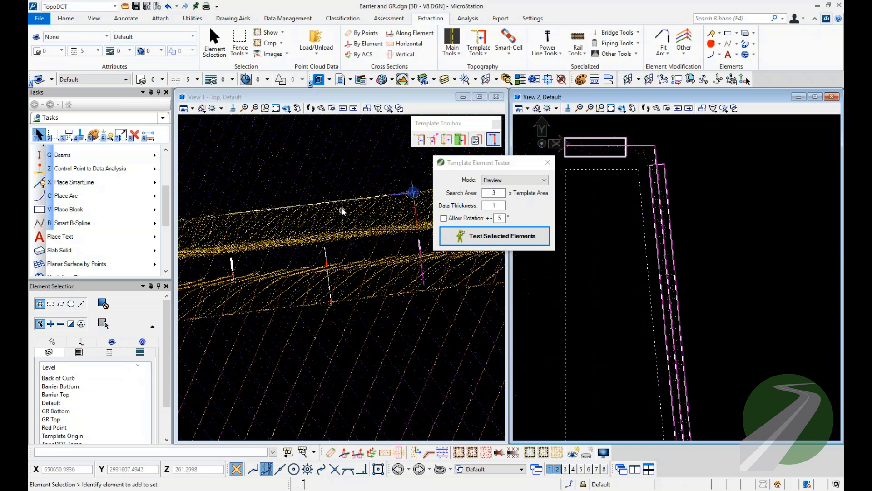
Cut a cross section by element along the alignment line at the completed template nearest the middle of the line.
click(340, 201)
click(344, 452)
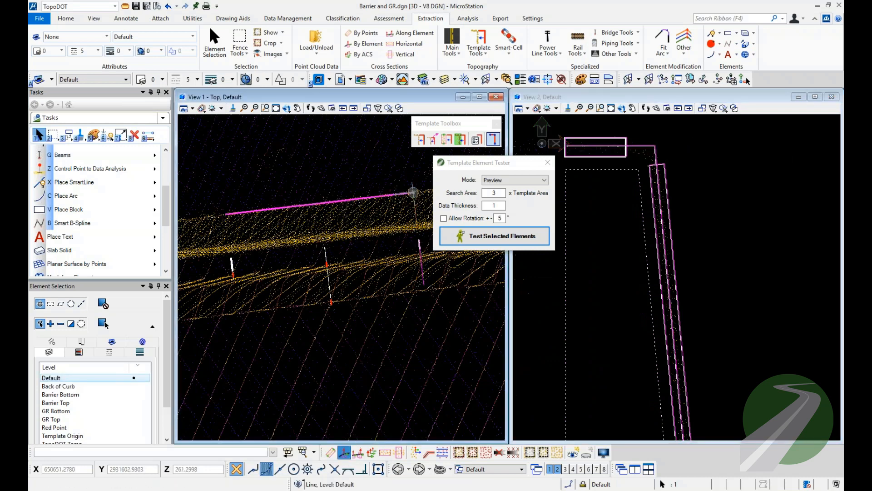
click(330, 287)
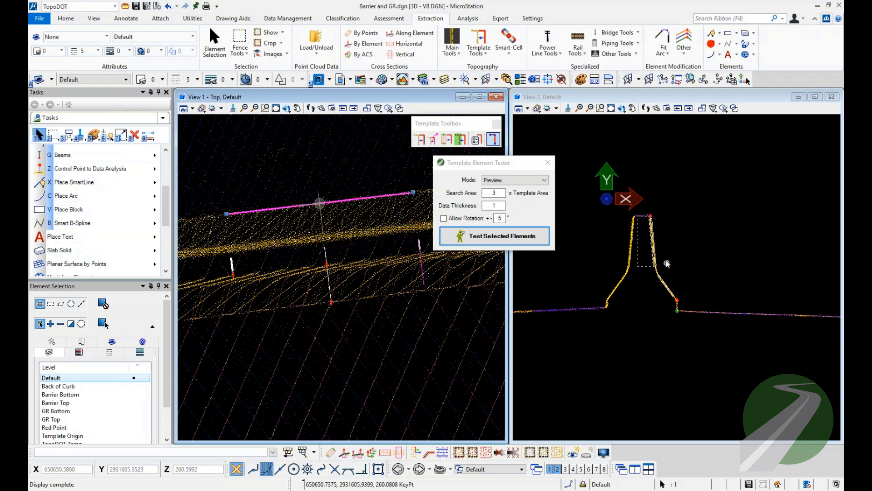
scroll(665, 259, up, 4)
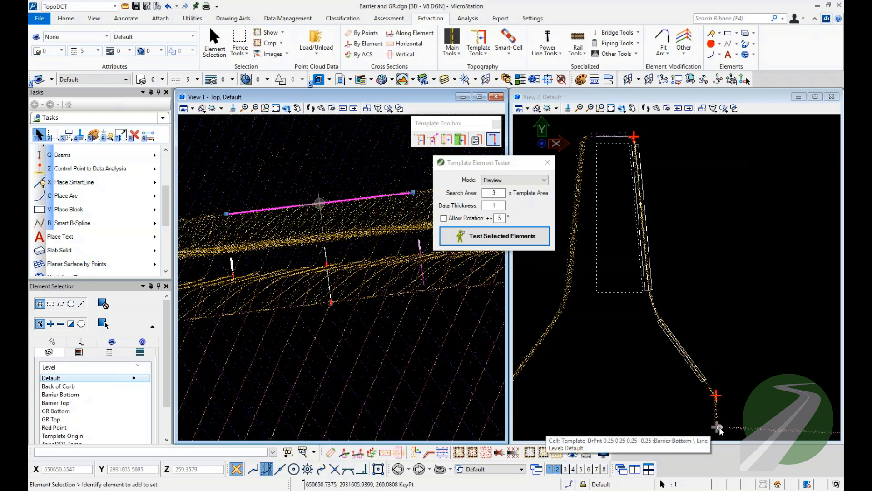
Examine the completed template's profile and its break line point markers at the barrier's top corner, lower bend and base.
click(738, 399)
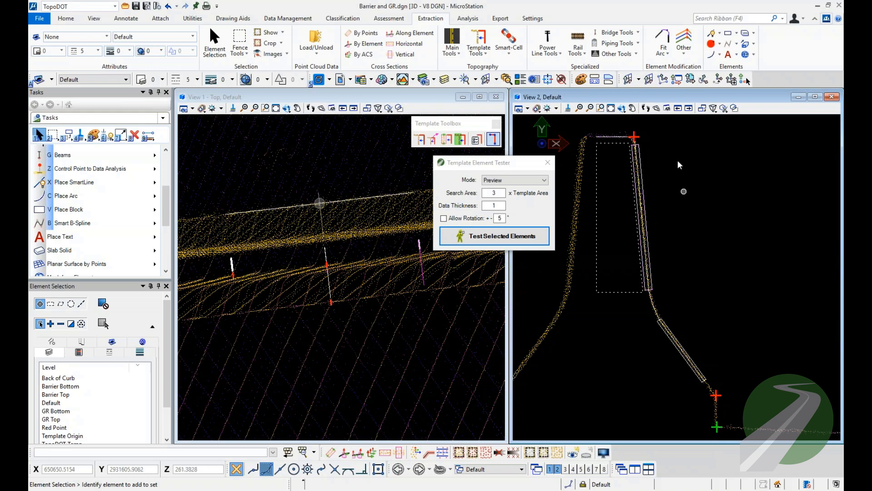
click(632, 137)
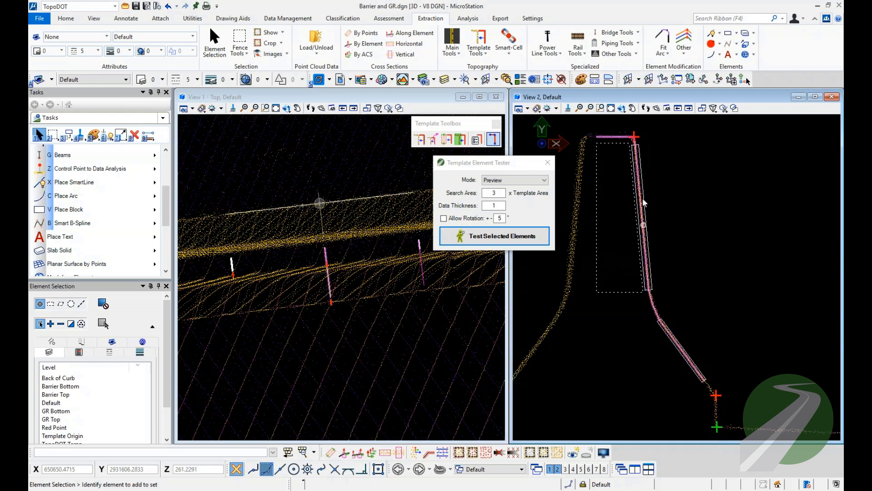
scroll(627, 130, up, 2)
scroll(627, 149, up, 2)
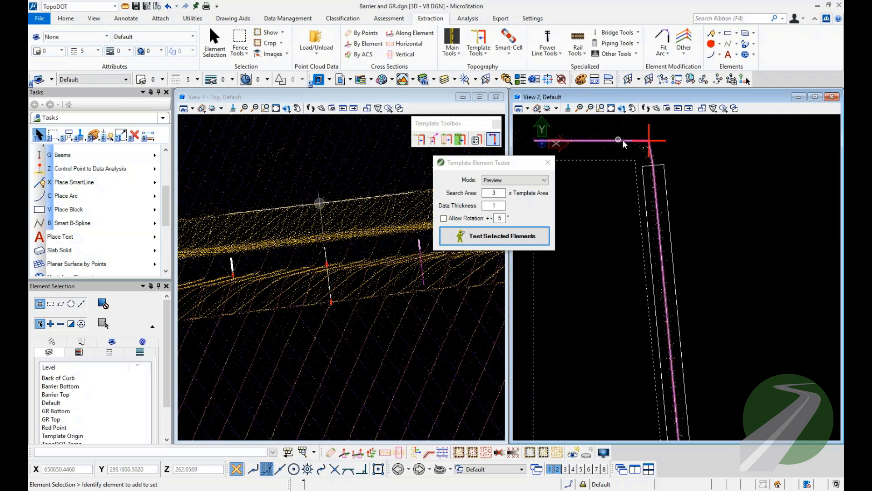
scroll(628, 152, down, 3)
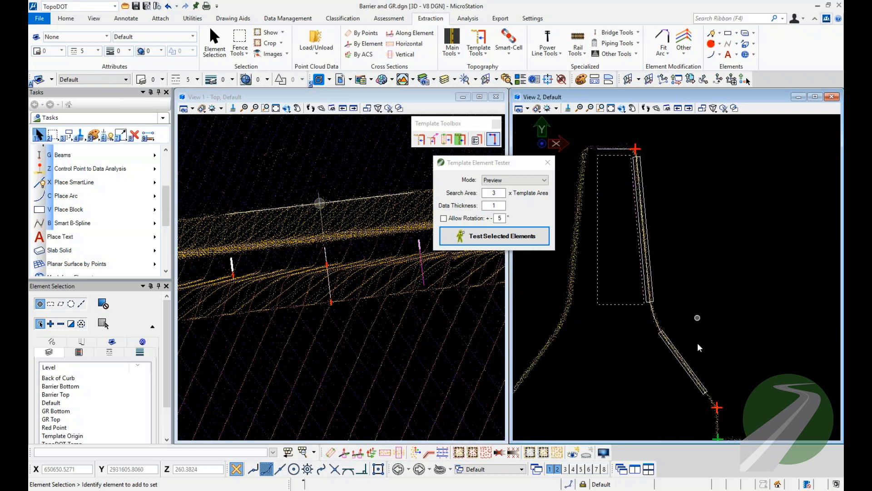
scroll(697, 314, up, 5)
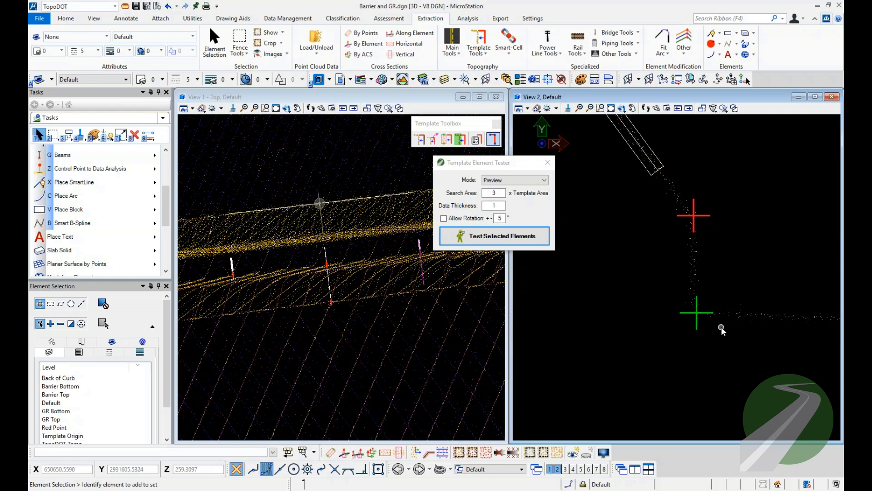
scroll(721, 326, down, 3)
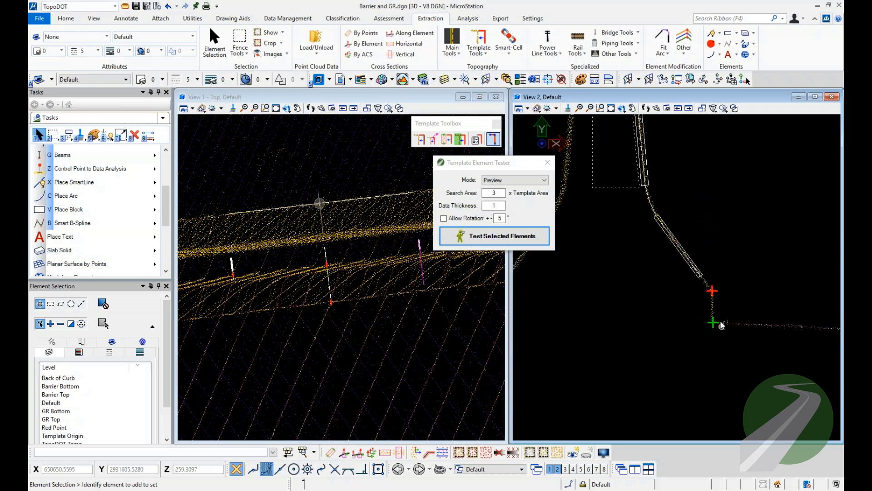
scroll(696, 218, down, 2)
middle_drag(695, 240, 695, 292)
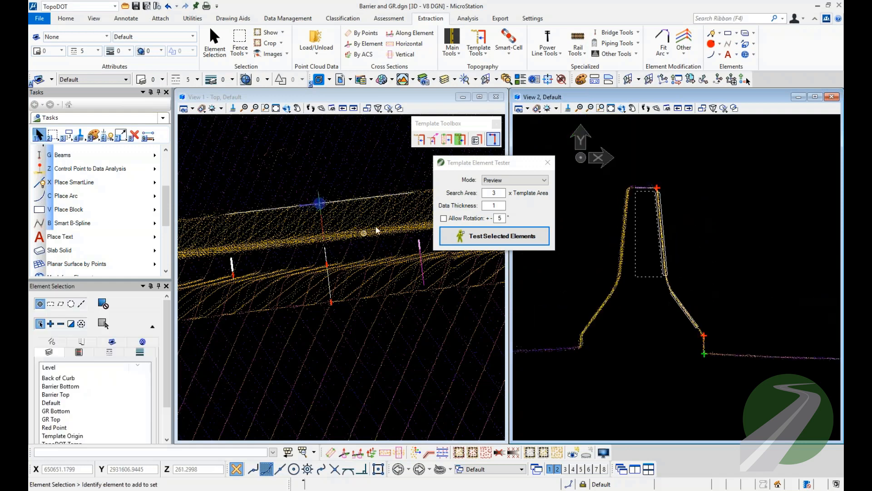
Cut a cross section by element at the alignment line's end, through the new template, and close the element tester.
middle_drag(376, 230, 317, 251)
click(344, 452)
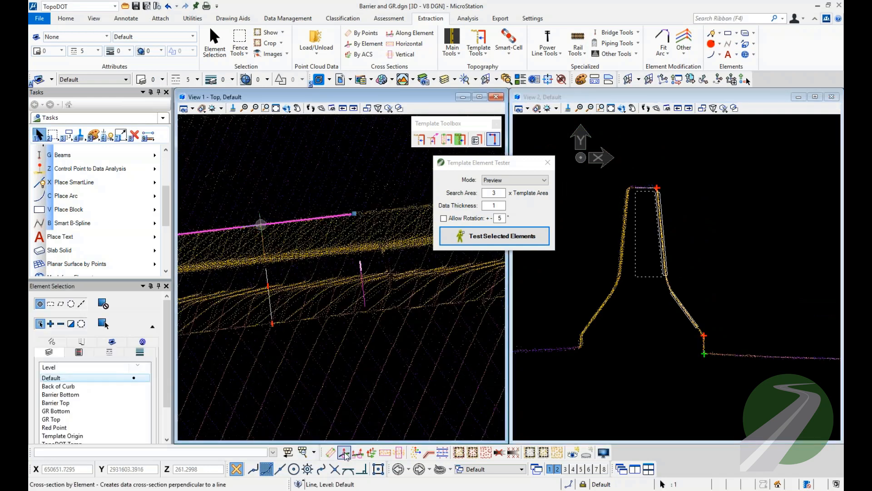
click(364, 267)
click(572, 259)
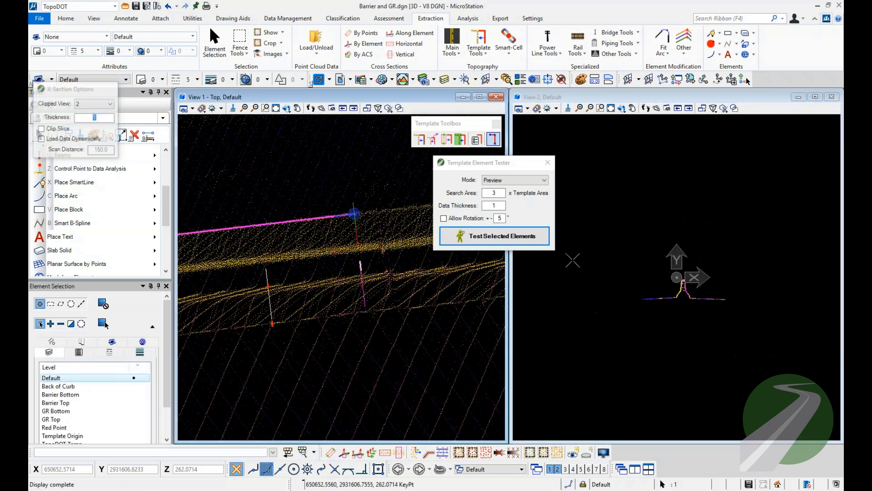
scroll(684, 286, up, 7)
click(707, 264)
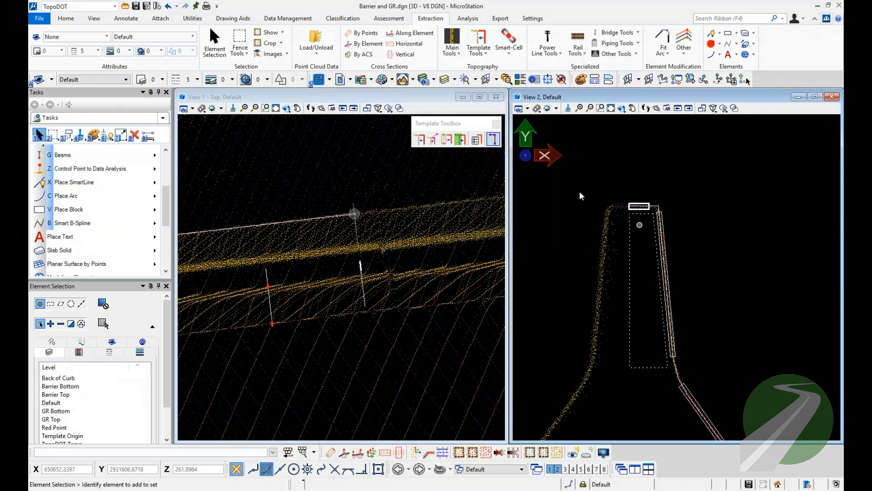
middle_drag(590, 162, 580, 132)
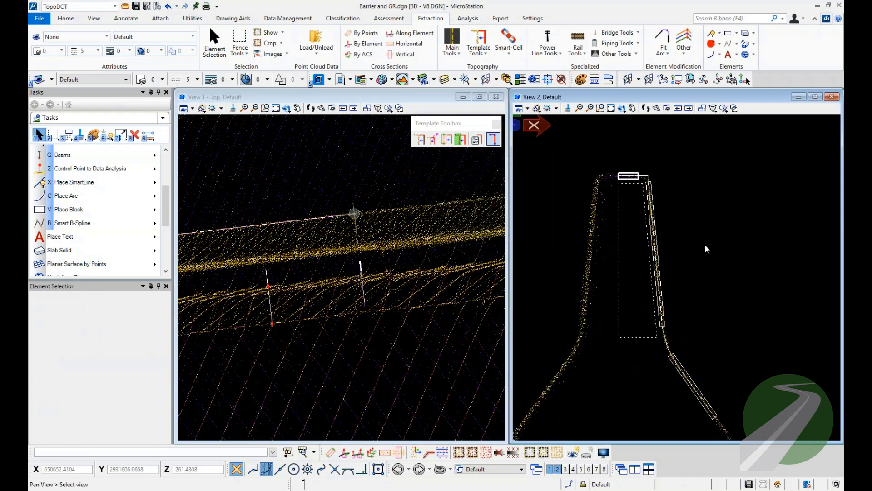
scroll(702, 237, up, 3)
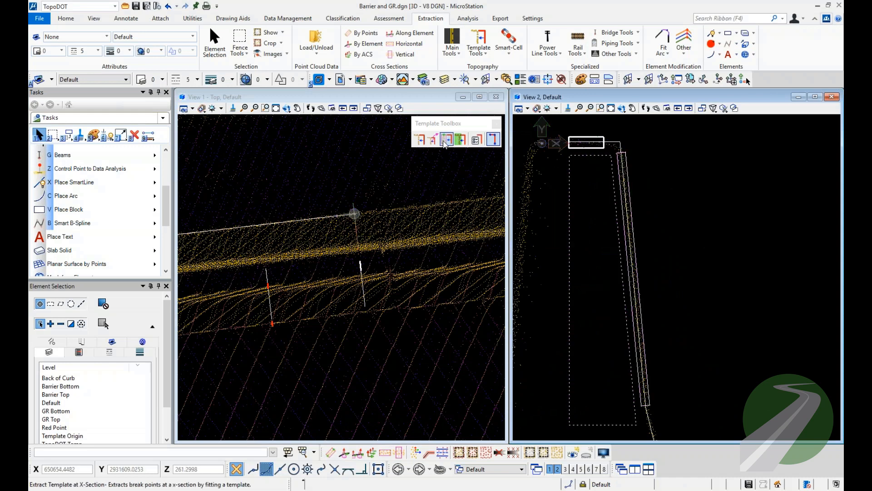
Place a template break line point on level Barrier Top, without draping, at the top corner of the new profile.
click(496, 142)
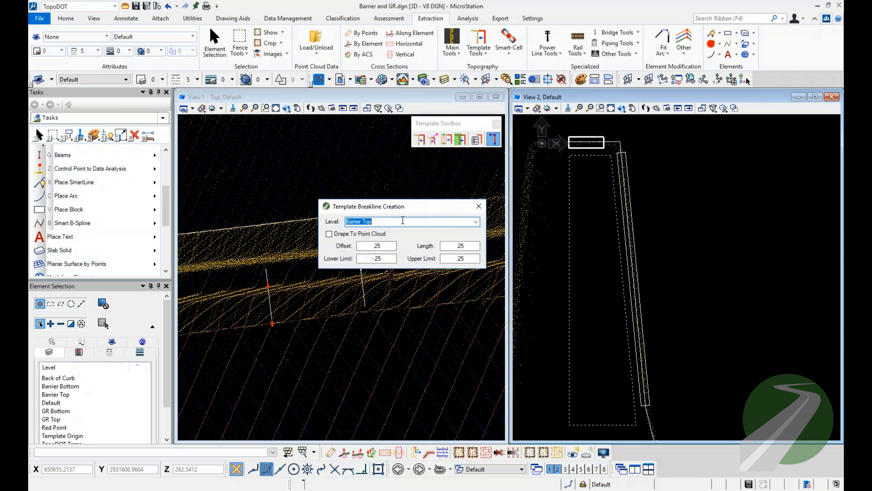
click(403, 222)
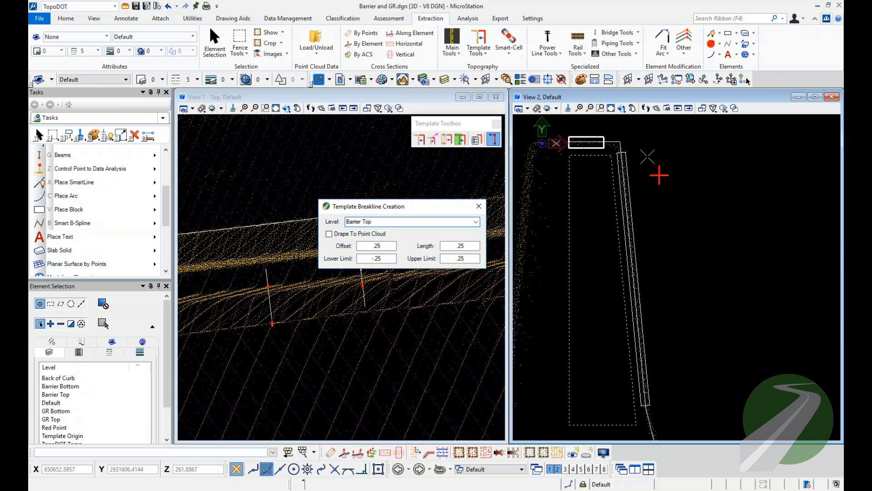
scroll(620, 137, up, 2)
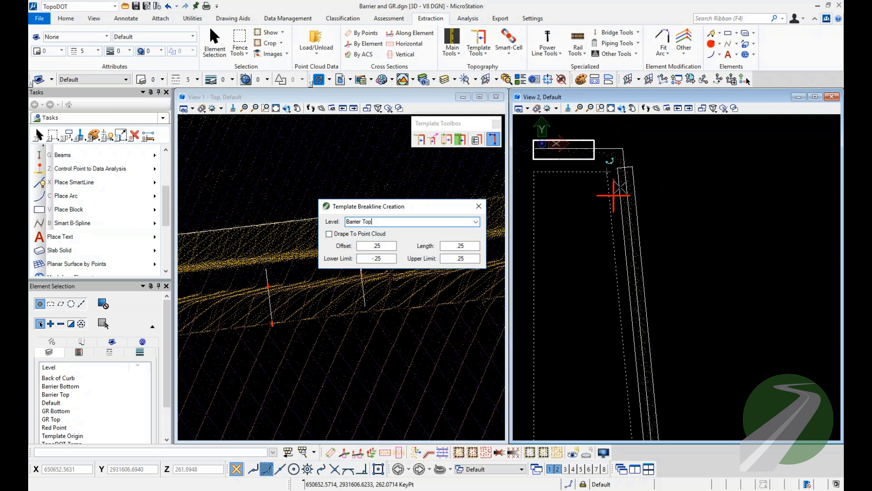
scroll(664, 144, down, 3)
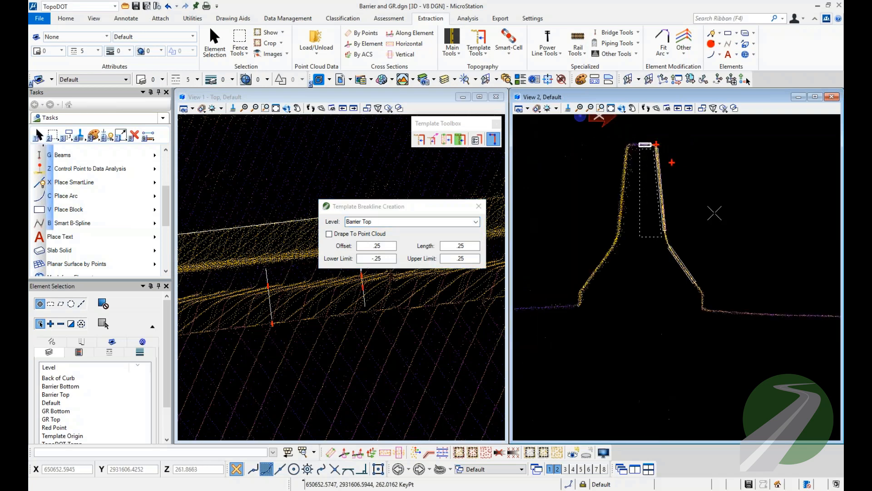
right_click(702, 309)
Start another template break line point on level Barrier Bottom with Drape To Point Cloud enabled, and preview its search box near the barrier base.
scroll(702, 311, up, 3)
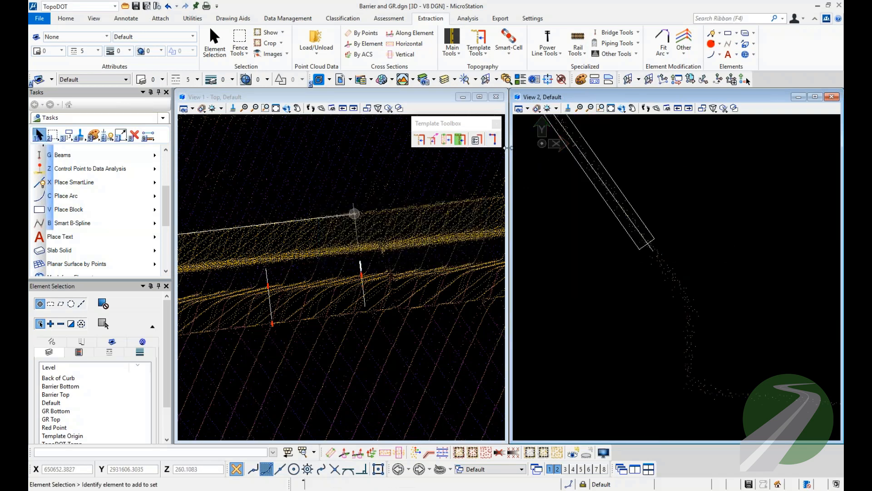
click(493, 139)
click(476, 222)
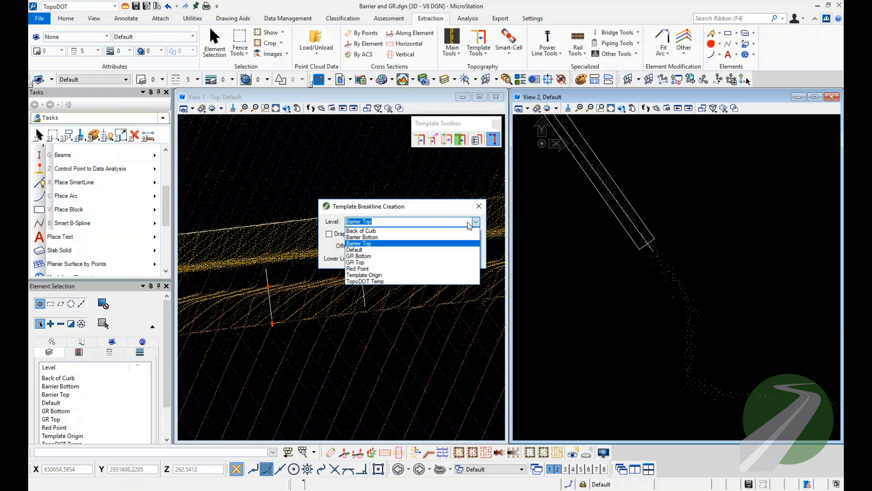
click(370, 237)
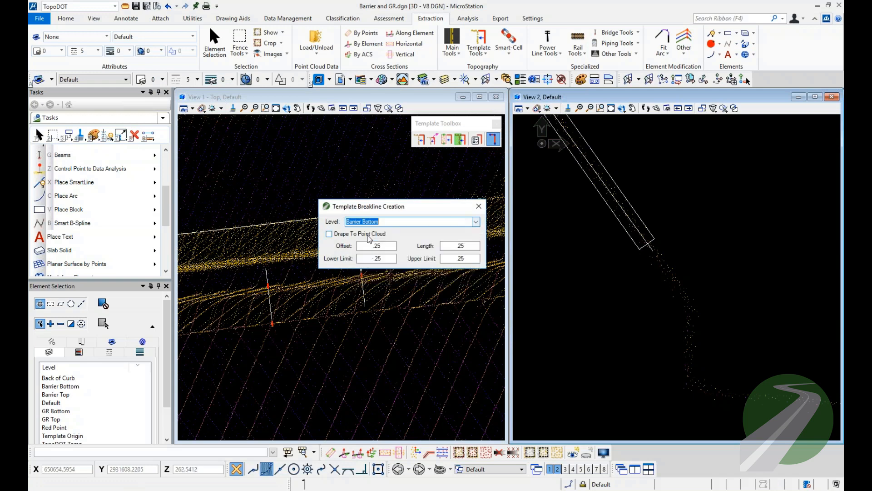
click(329, 233)
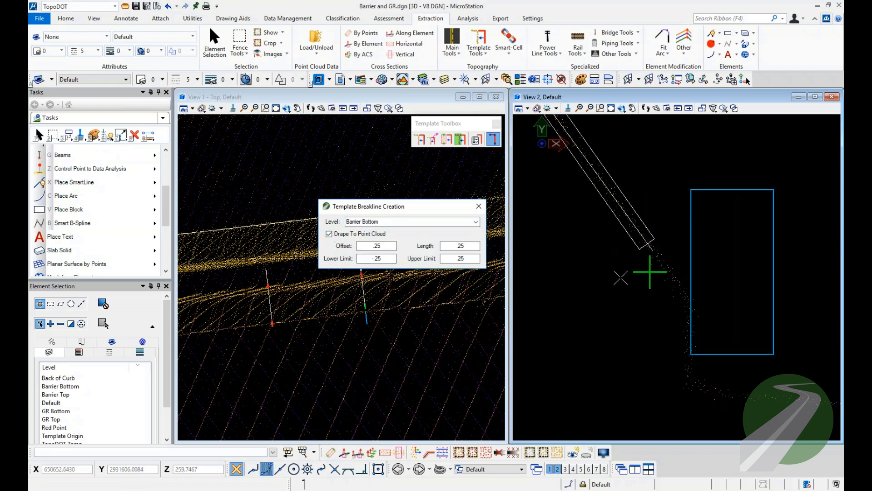
scroll(629, 281, down, 2)
scroll(705, 291, up, 2)
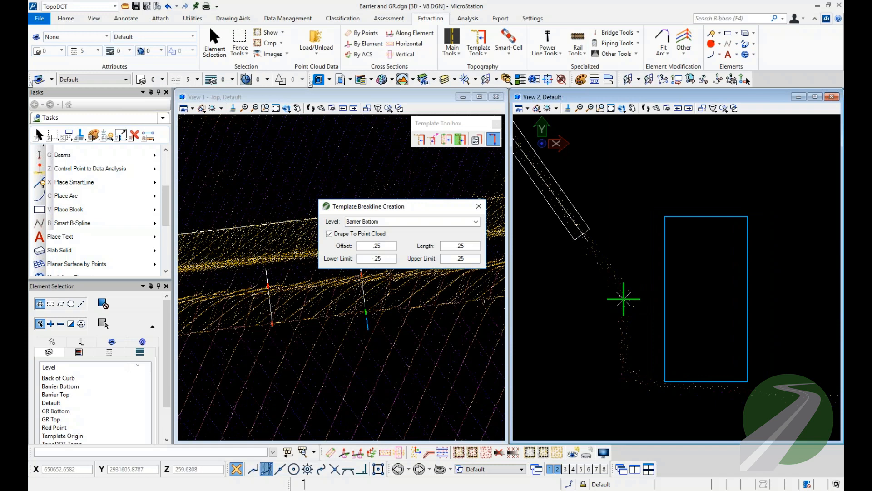
middle_drag(624, 299, 590, 260)
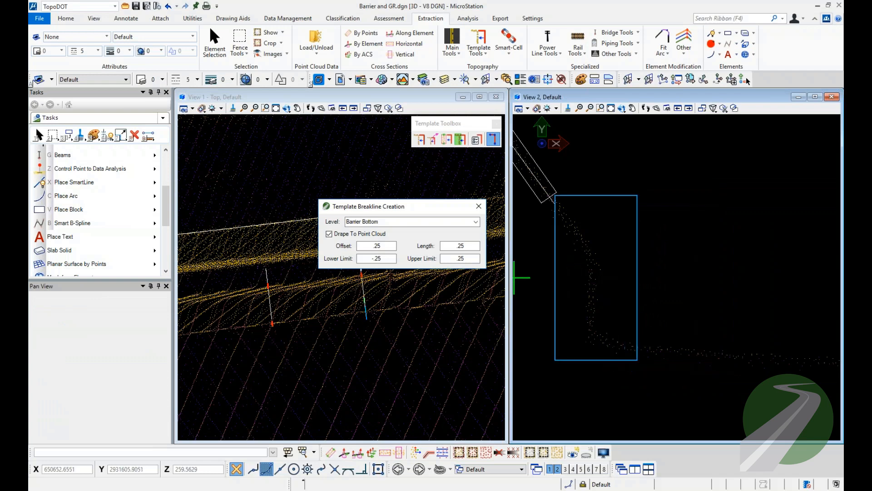
Set the draped break line's offset to .5, length to .5 and lower limit to -.5.
double_click(373, 246)
text(.5)
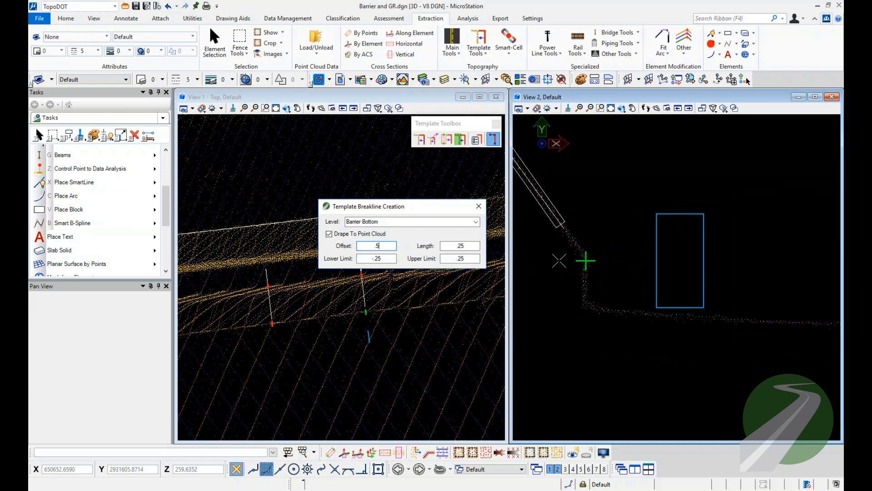
click(460, 245)
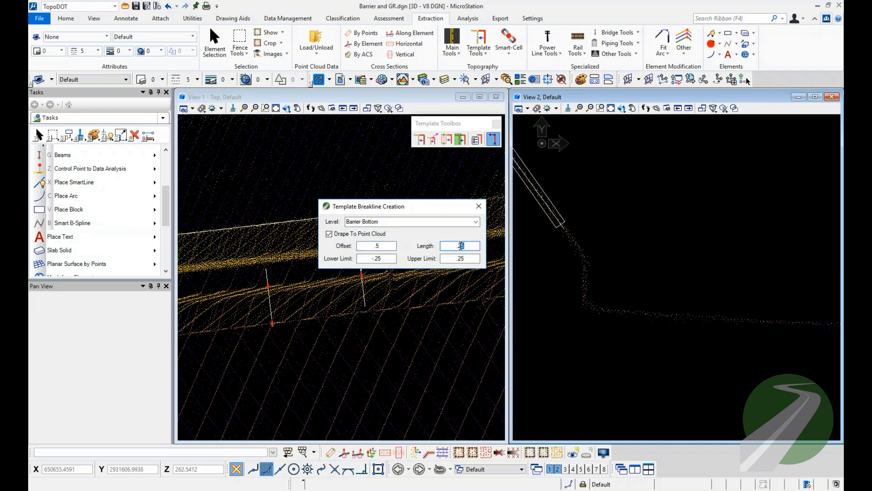
text(.5)
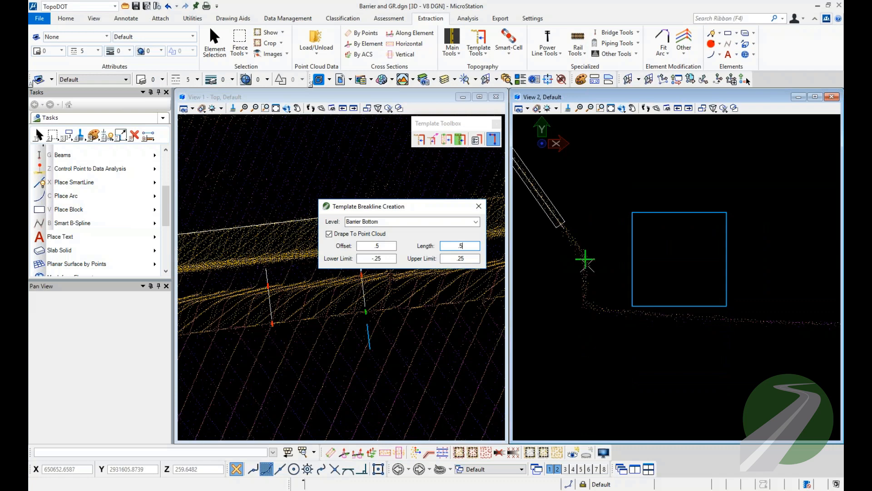
drag(381, 259, 375, 258)
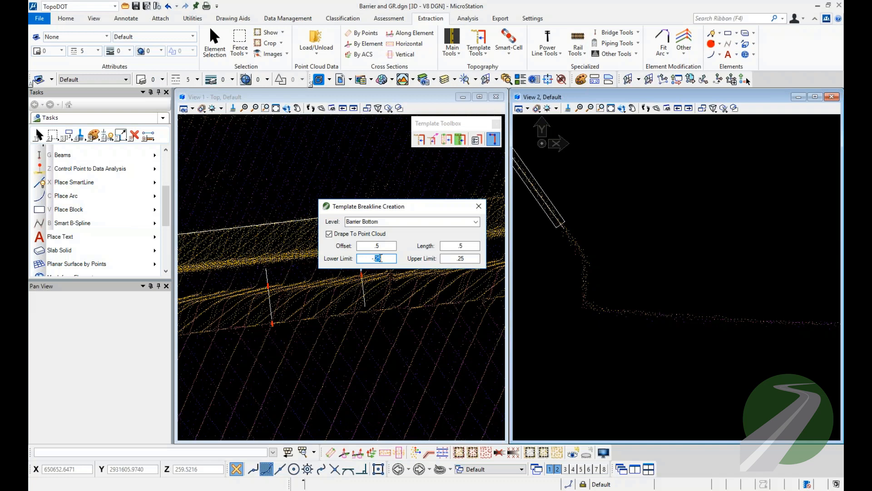
text(5)
Place the draped Barrier Bottom point on the point cloud where the slope meets the barrier's vertical toe, and select it to check it.
click(584, 261)
key(Escape)
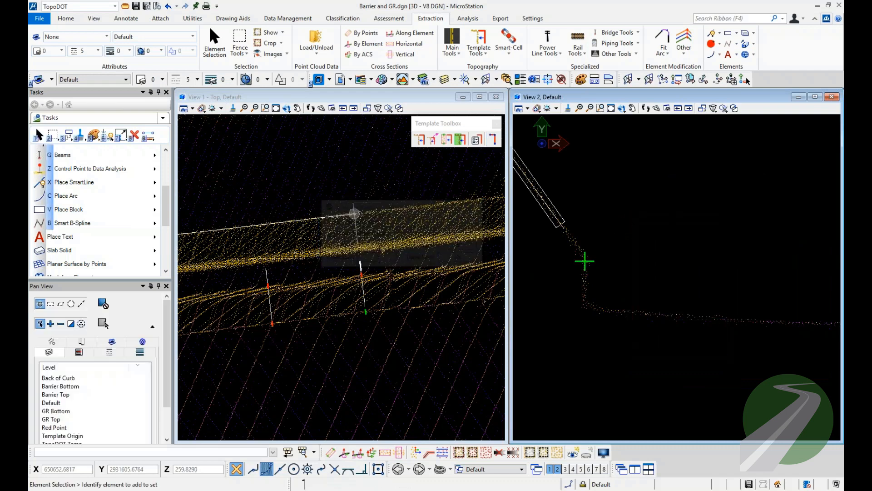
click(586, 262)
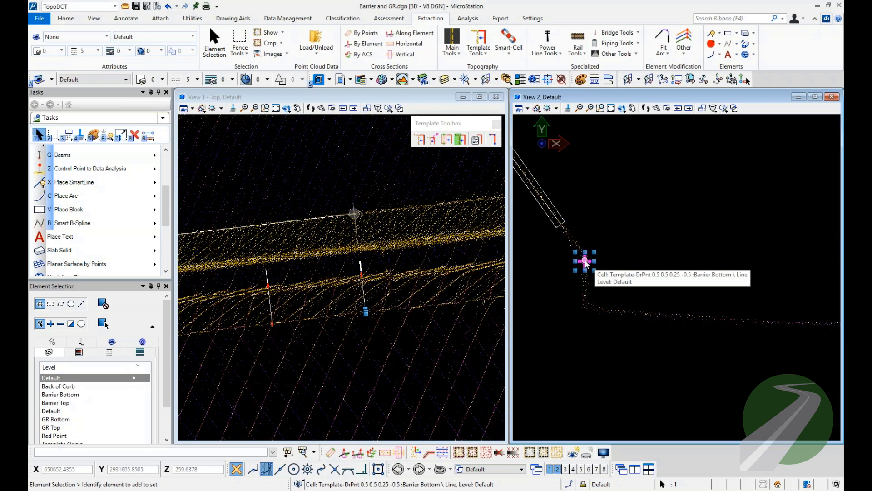
click(617, 215)
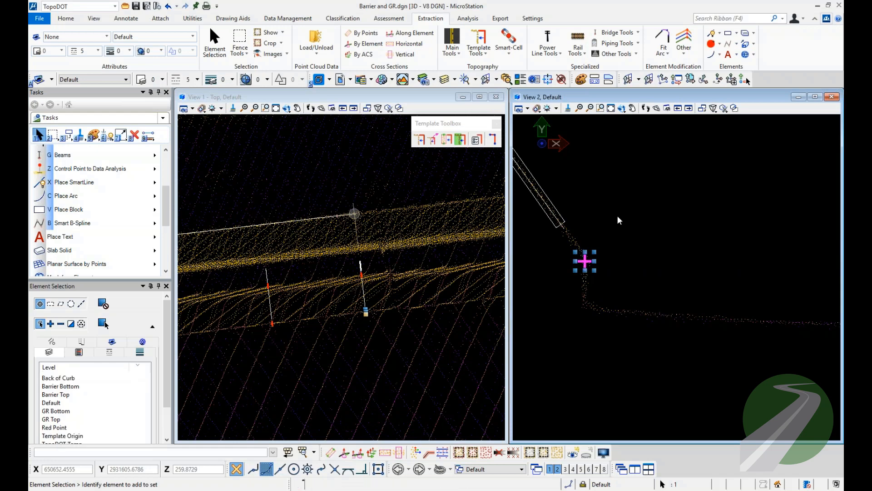
Define the cell origin at the lower end of the block around the barrier's upper, near-vertical face.
scroll(624, 279, down, 3)
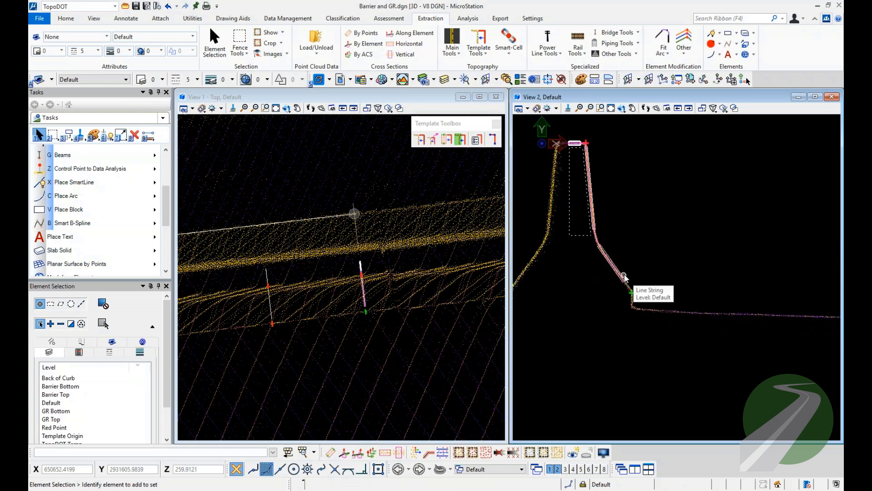
middle_drag(630, 212, 655, 226)
click(715, 19)
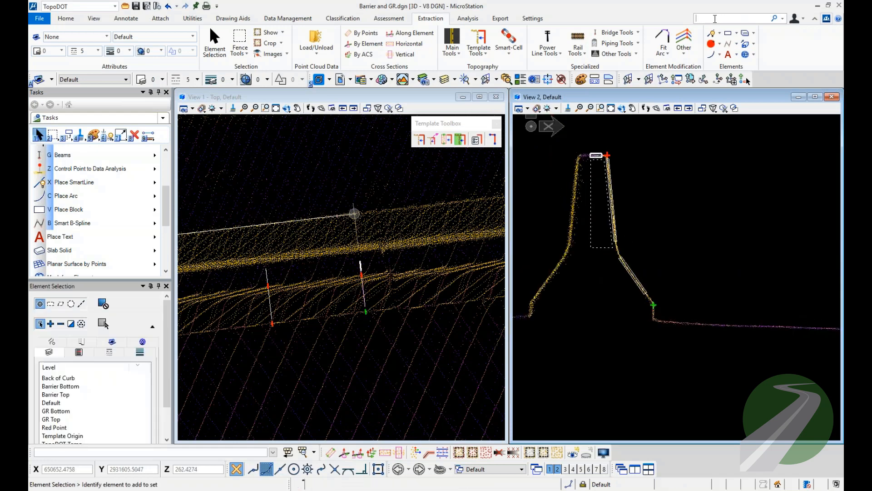
text(defin)
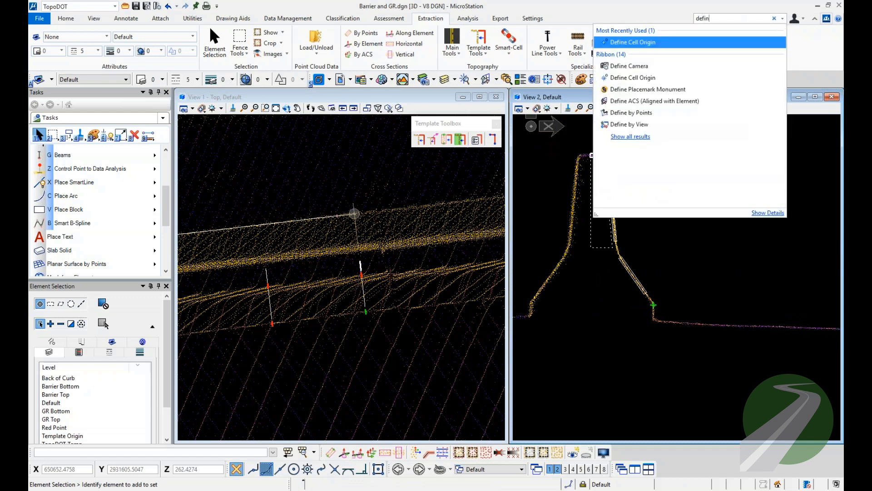
click(639, 44)
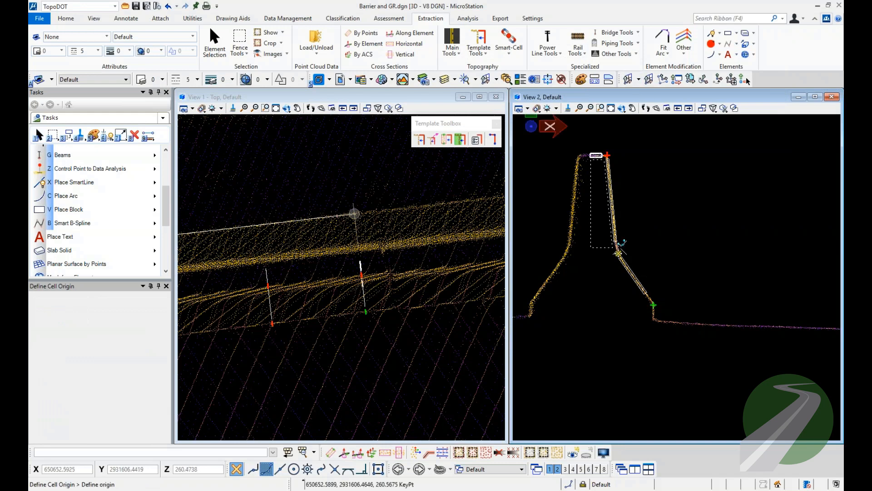
scroll(620, 246, up, 3)
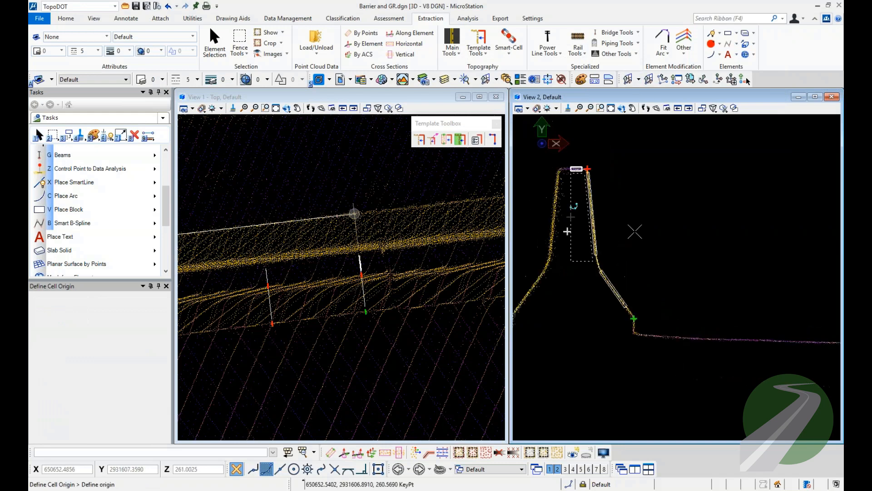
scroll(575, 278, down, 2)
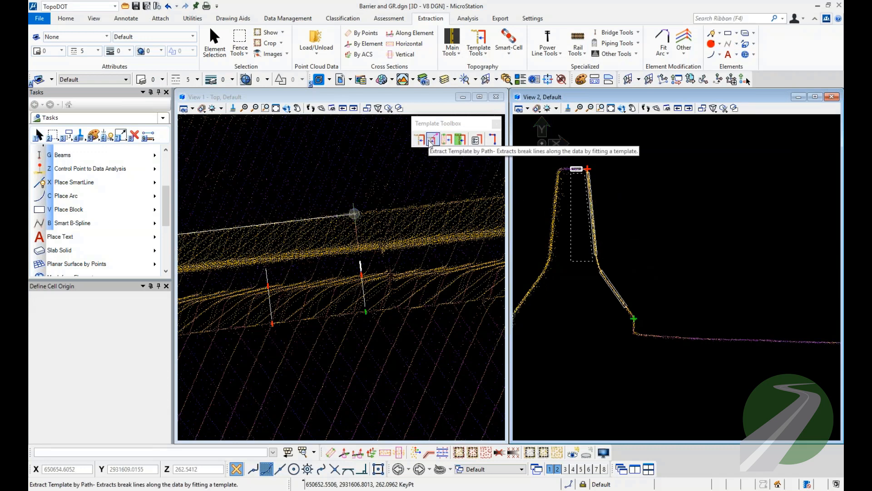
scroll(595, 246, up, 3)
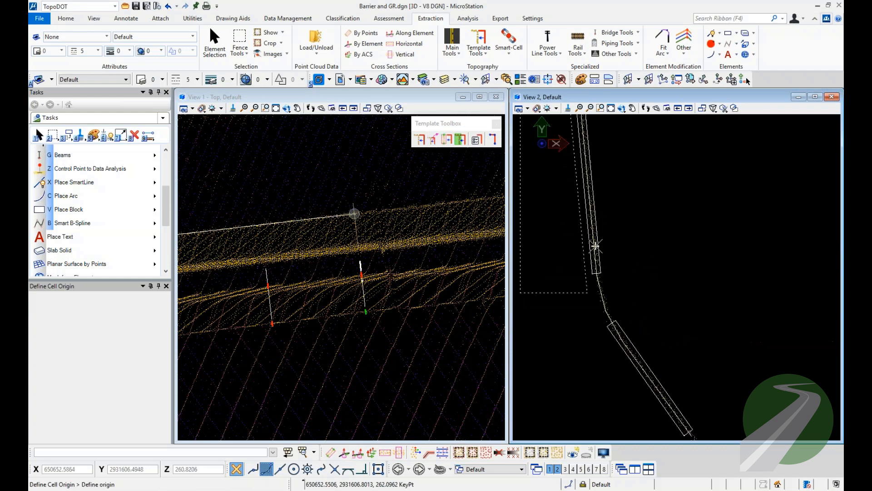
click(597, 273)
key(Escape)
scroll(626, 269, down, 5)
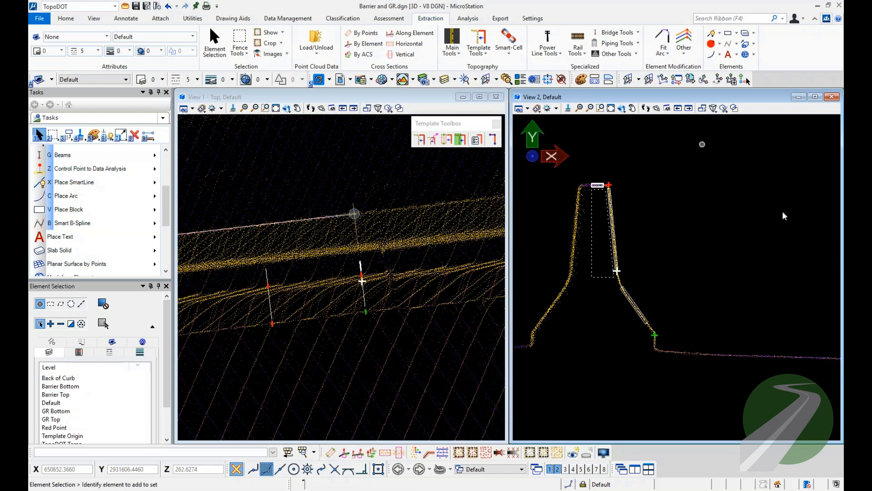
Create a graphic cell named asdf with description asdf in the cell library from all elements of the barrier template.
click(752, 18)
text(cells)
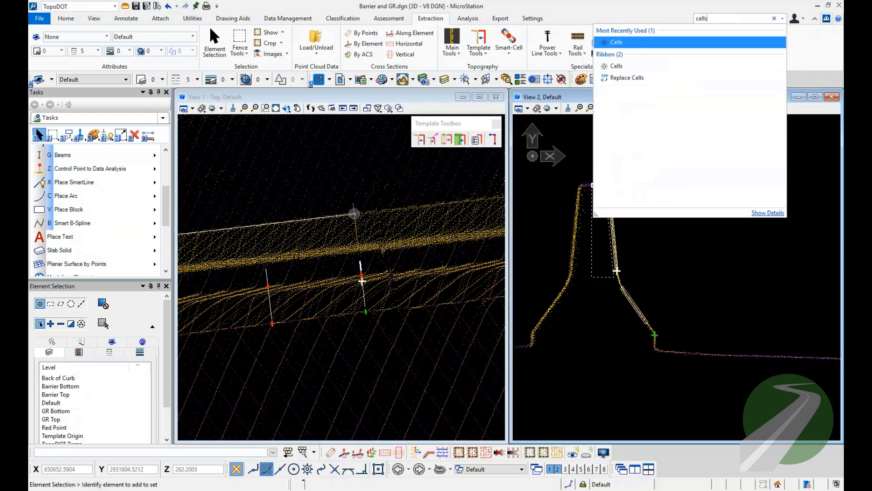
click(717, 43)
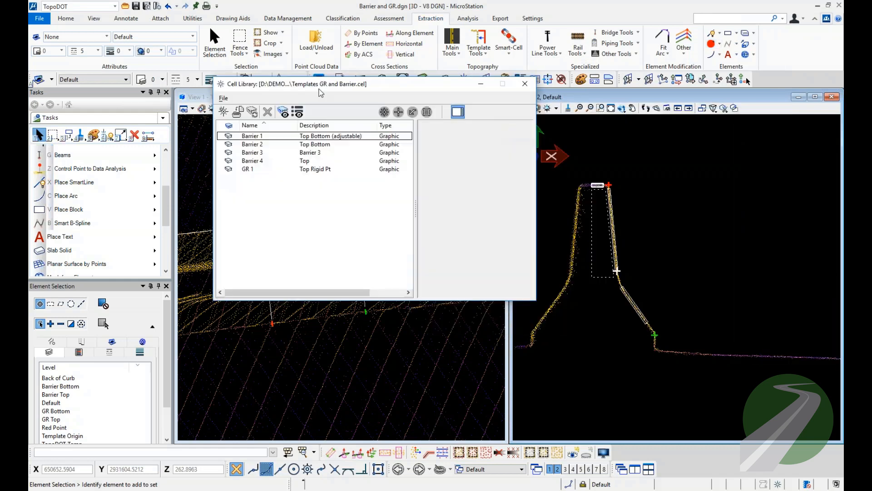
drag(566, 164, 658, 346)
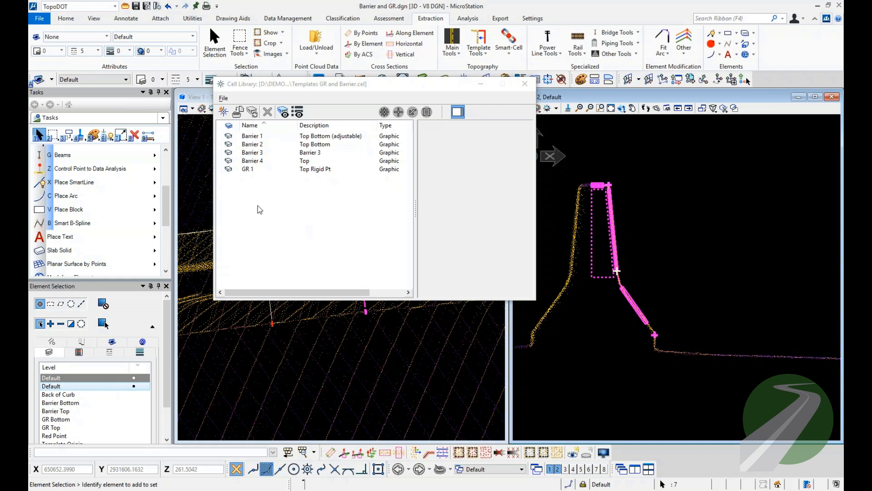
right_click(280, 200)
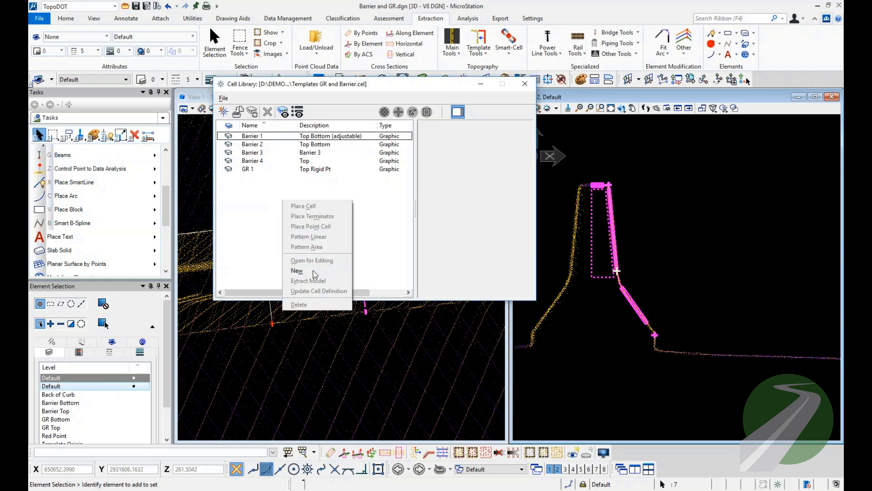
click(313, 271)
text(asdf)
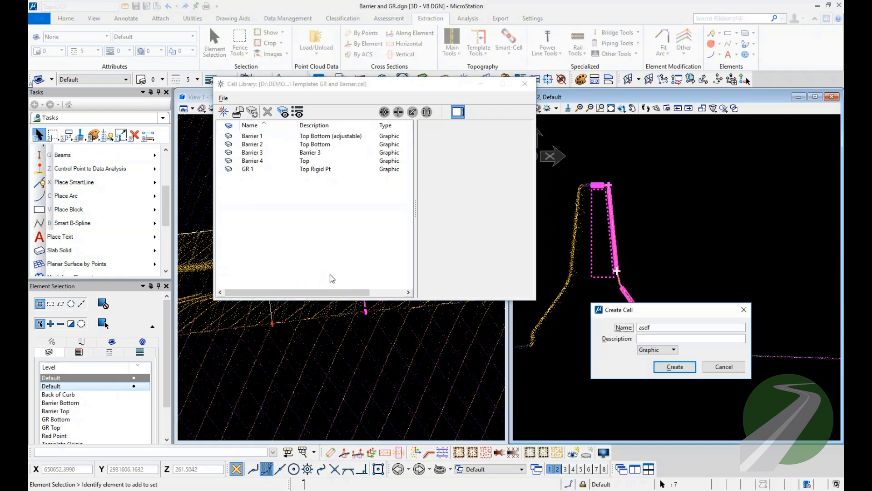
click(659, 338)
text(asdf)
click(671, 366)
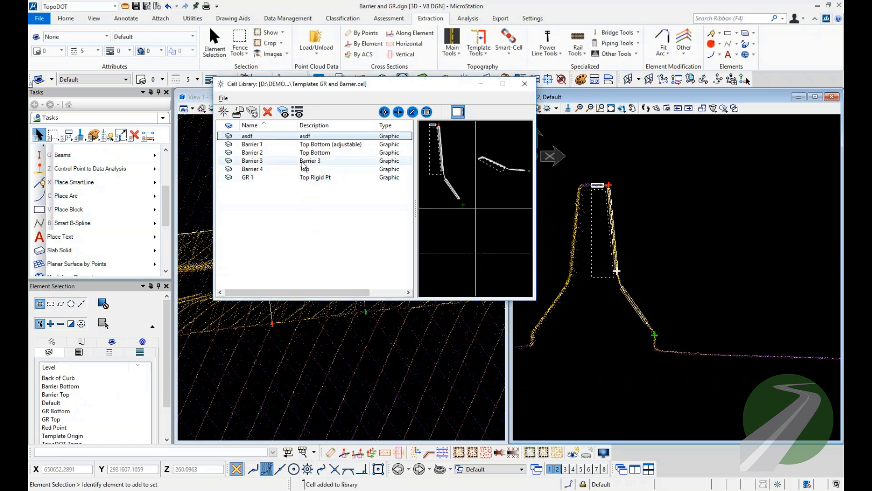
Preview the stored template cells Barrier 1, Barrier 2, Barrier 3, Barrier 4 and GR 1 in the cell library.
click(271, 144)
key(Down)
key(Down)
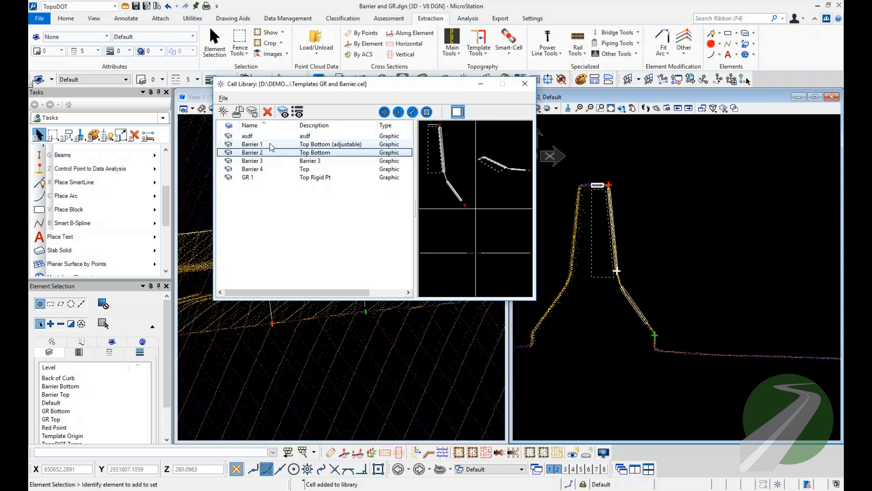
key(Up)
click(272, 153)
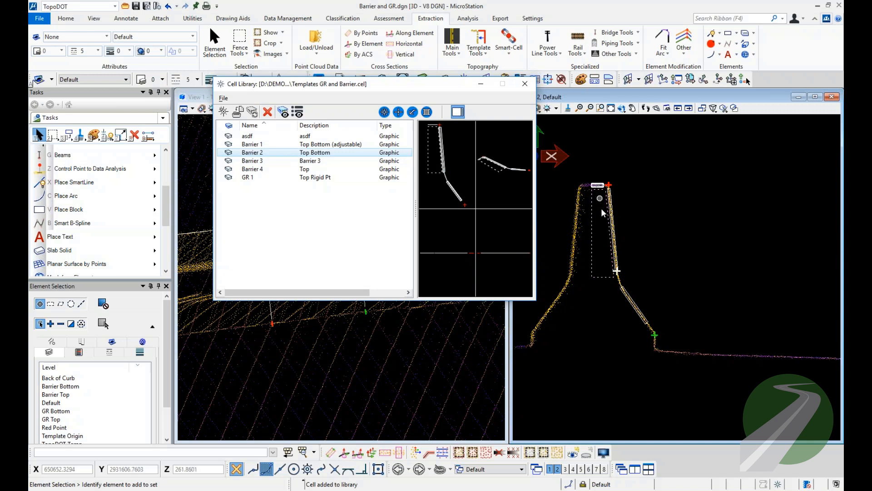
click(357, 159)
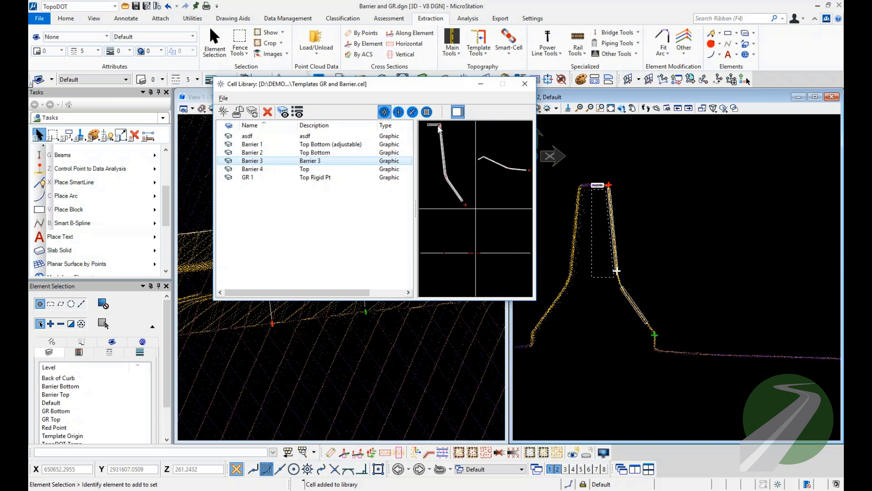
click(307, 171)
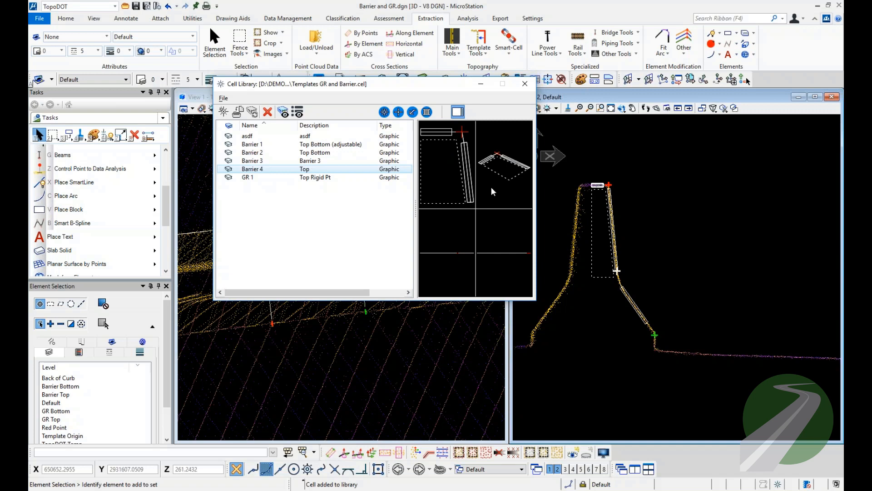
click(325, 177)
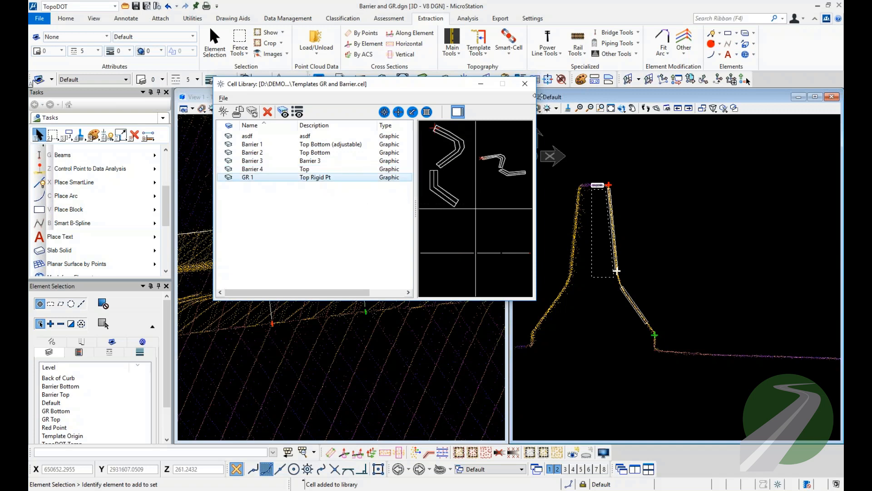
Delete the asdf cell from the library and close the cell library.
click(274, 136)
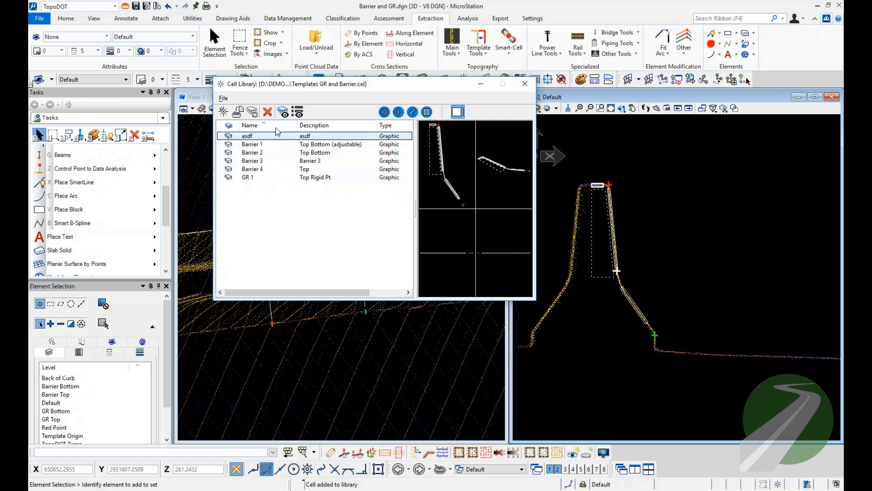
click(267, 112)
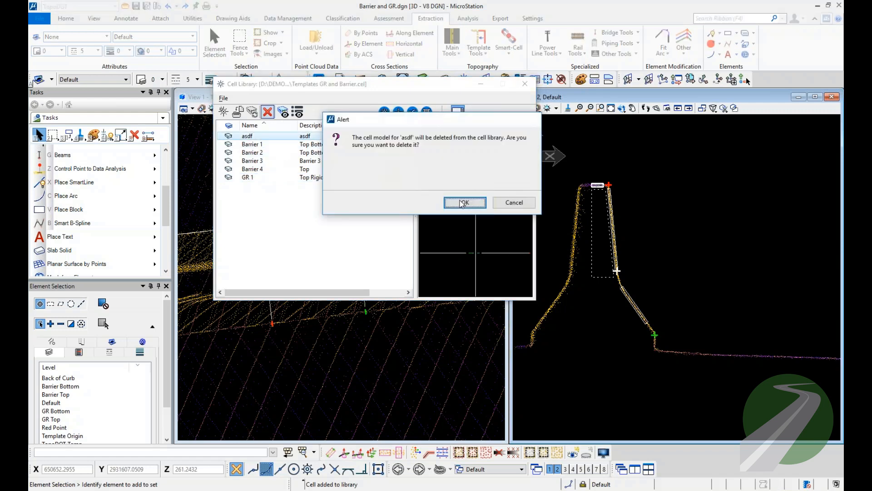
click(465, 202)
click(525, 90)
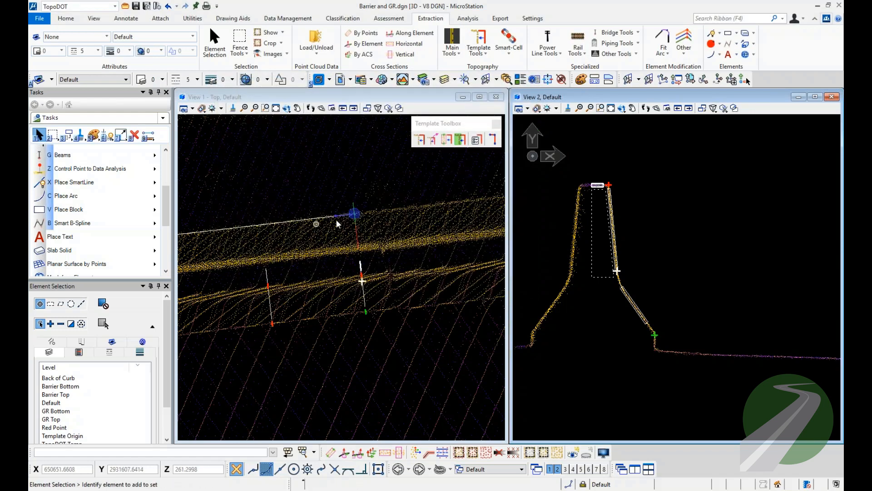
Start Extract Template by Direction, look through the available templates and choose Barrier 1 [Top Bottom (adjustable)].
scroll(382, 217, down, 5)
middle_drag(271, 264, 422, 243)
scroll(423, 243, down, 3)
middle_drag(324, 250, 387, 243)
scroll(387, 242, down, 3)
scroll(388, 242, up, 3)
scroll(389, 239, up, 3)
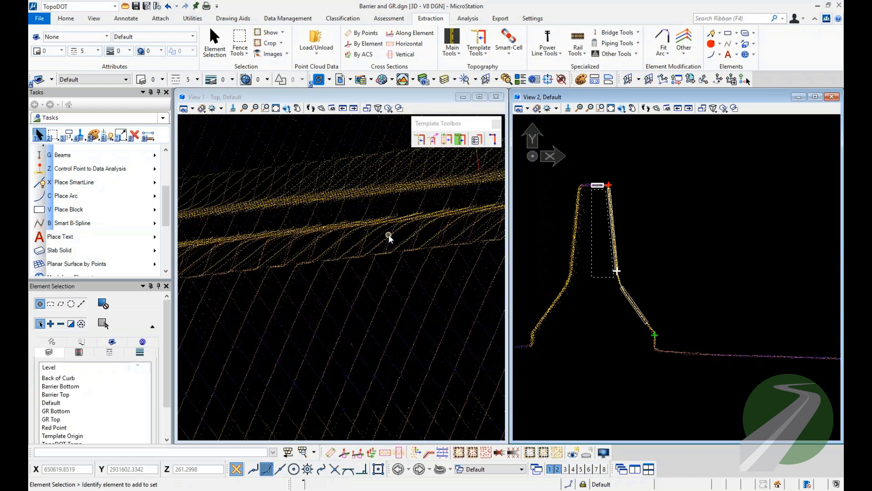
click(420, 140)
click(259, 109)
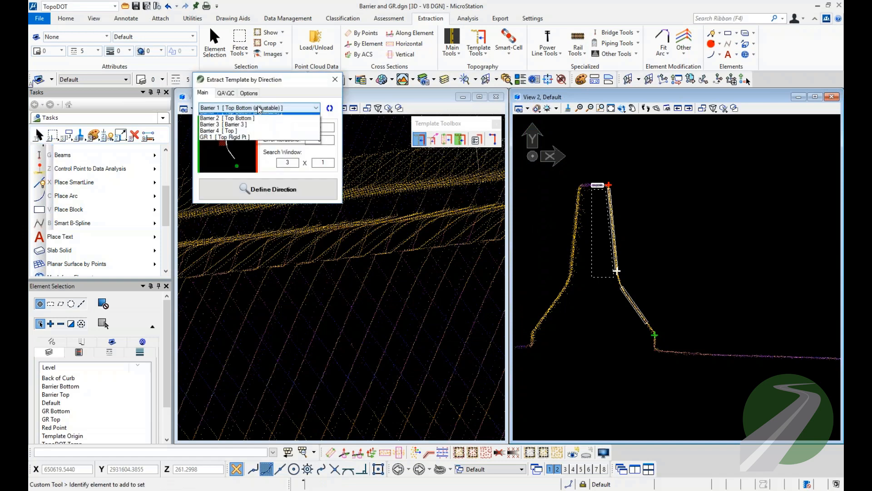
click(245, 118)
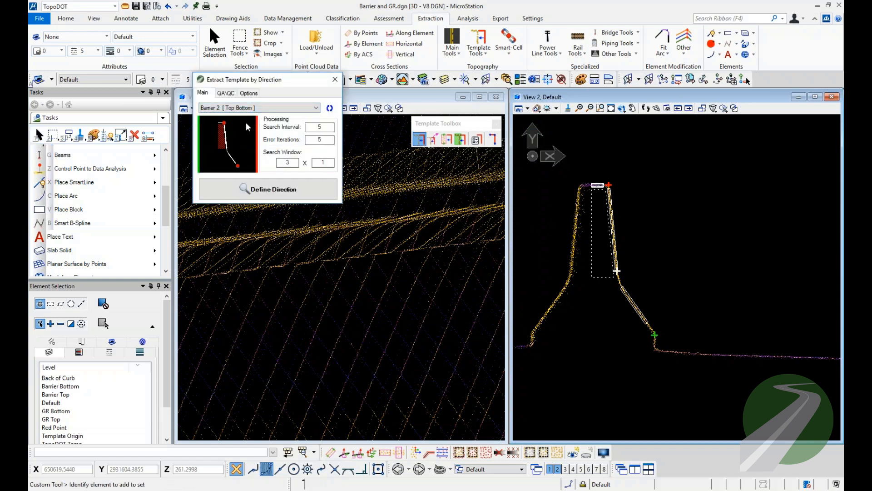
key(Down)
key(Down)
key(Down)
key(Up)
key(Up)
key(Up)
key(Up)
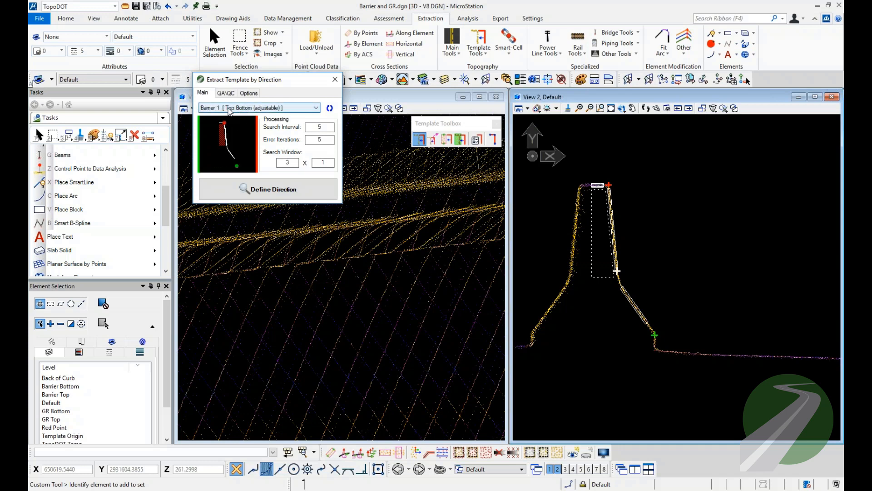
Define the extraction direction with two points along the barrier's top edge in the top view and extract the break lines.
click(276, 191)
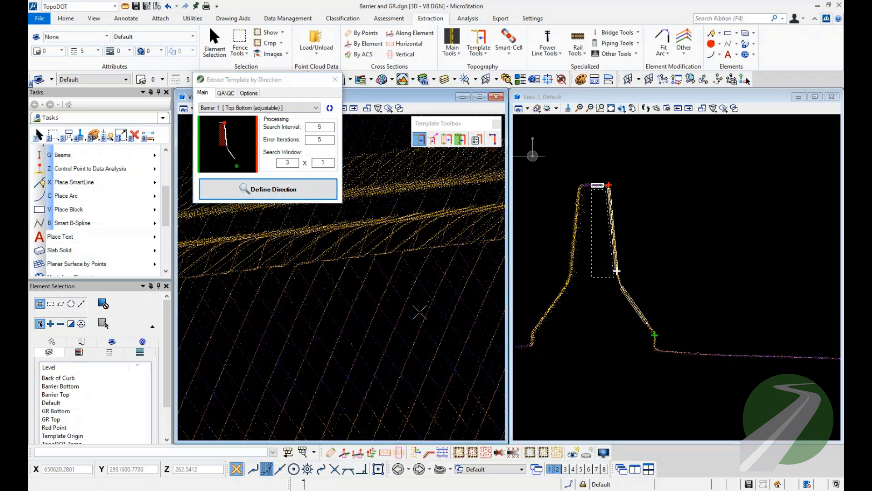
click(321, 269)
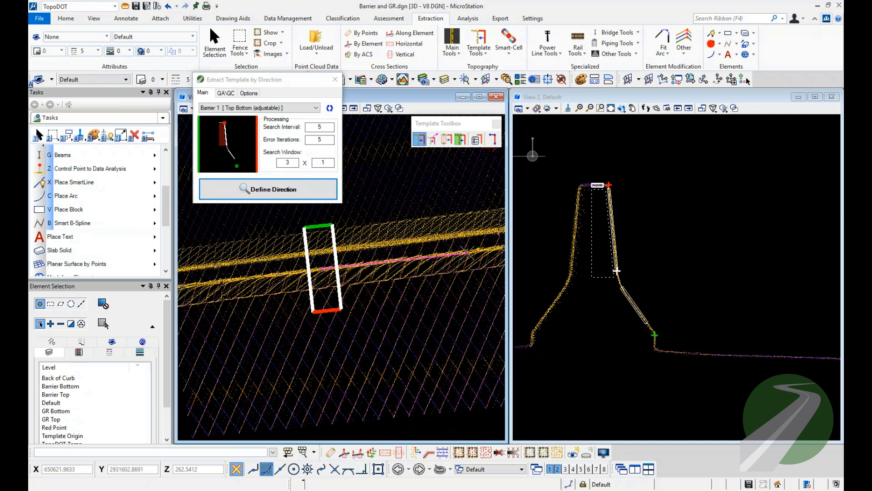
click(468, 253)
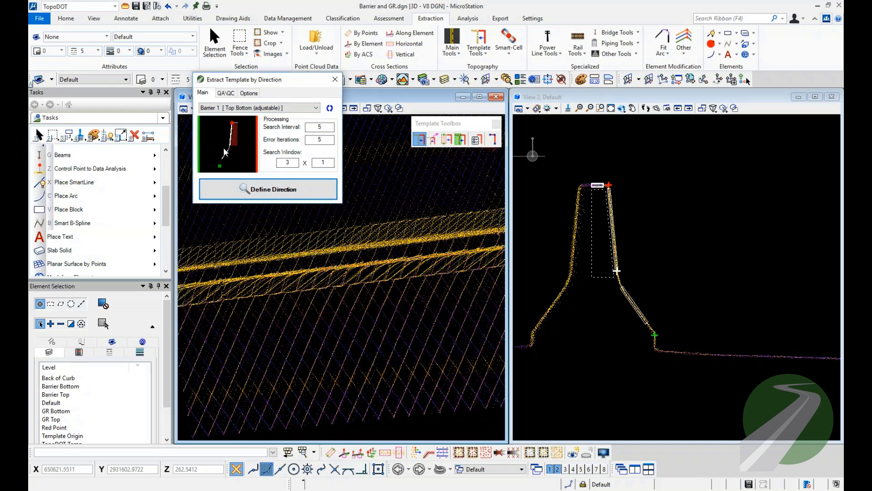
click(268, 189)
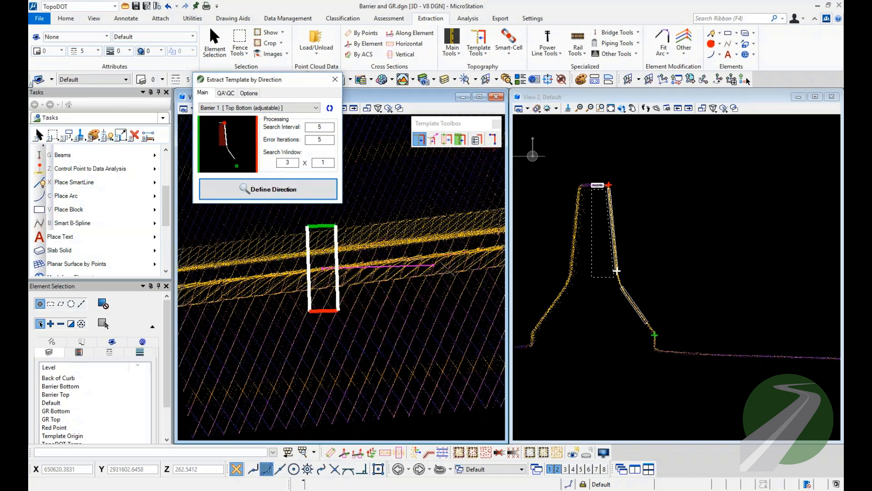
click(469, 250)
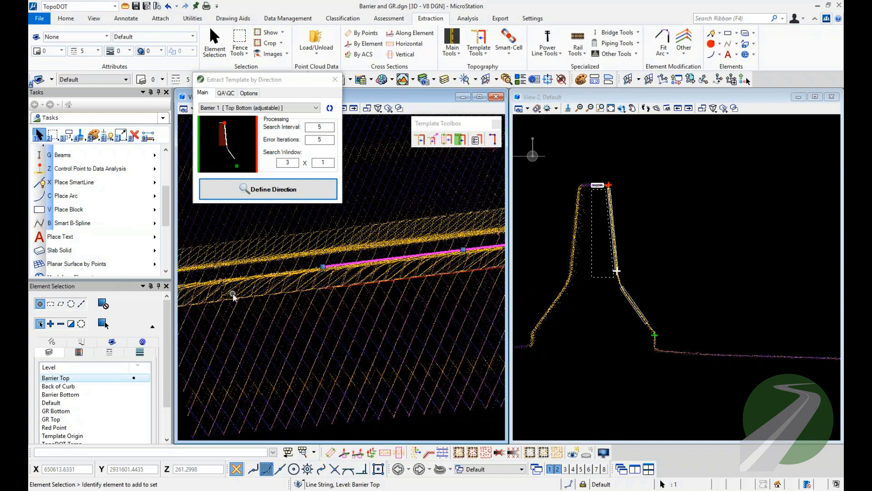
Examine the extracted Barrier Top and bottom break lines along the length of the barrier.
middle_drag(478, 267, 285, 296)
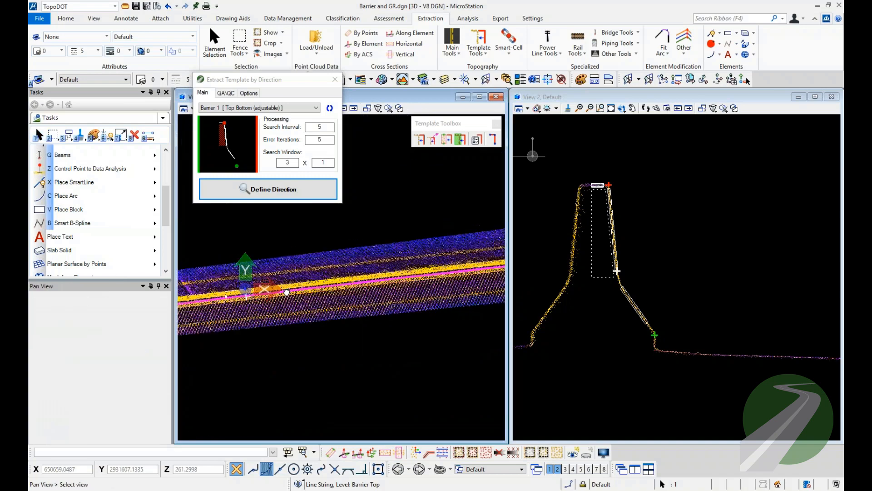
scroll(285, 296, down, 5)
middle_drag(439, 278, 327, 301)
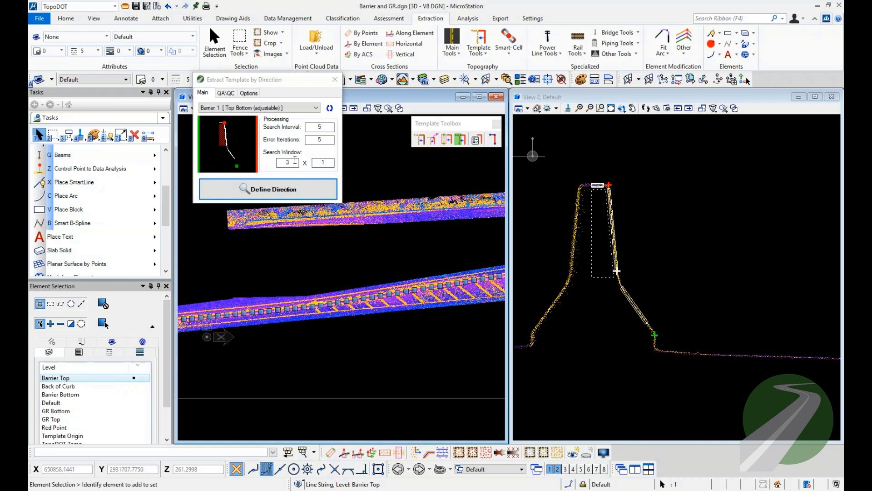
scroll(253, 313, up, 3)
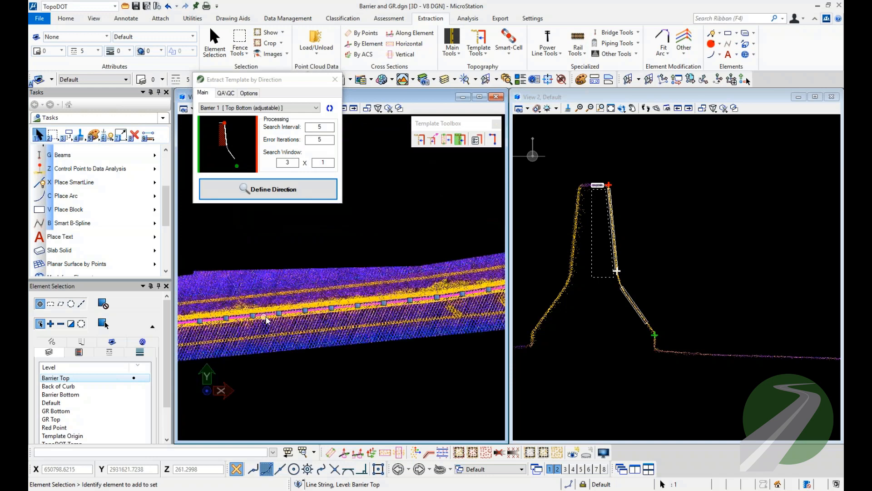
scroll(267, 318, up, 2)
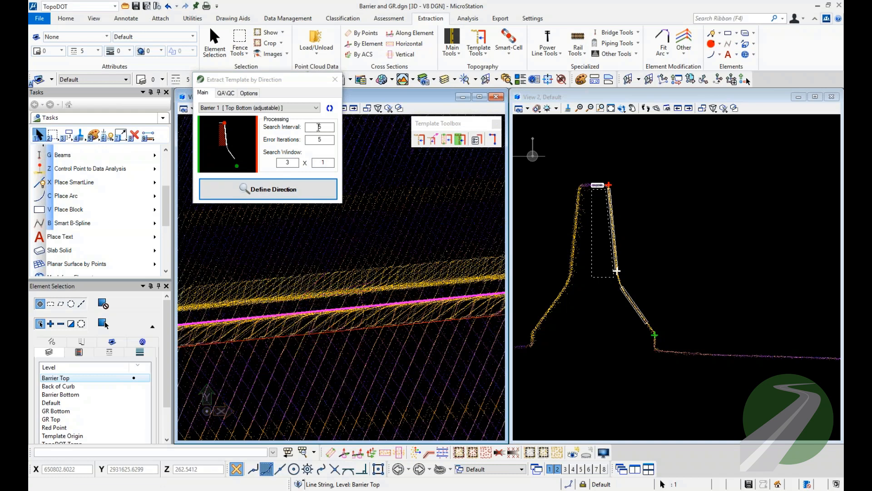
Review the extraction options, including trajectory extrapolation method and max road grade, look at the score check settings, and clear the selection.
click(364, 237)
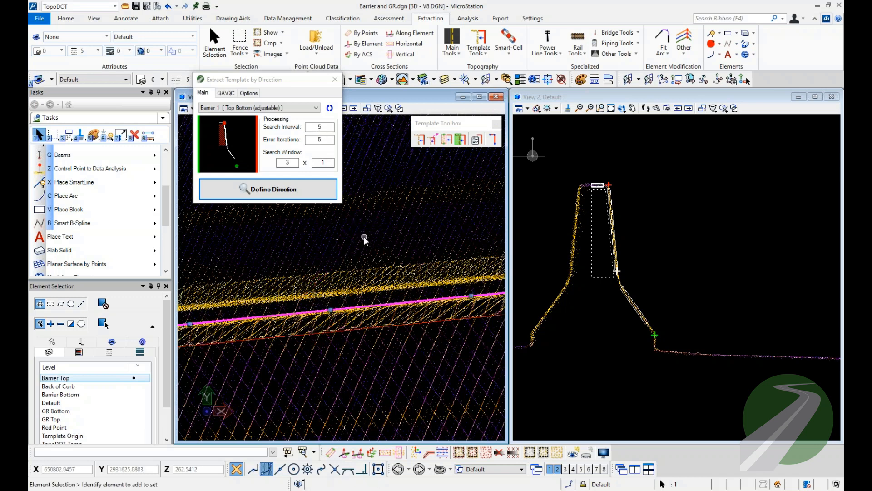
click(242, 94)
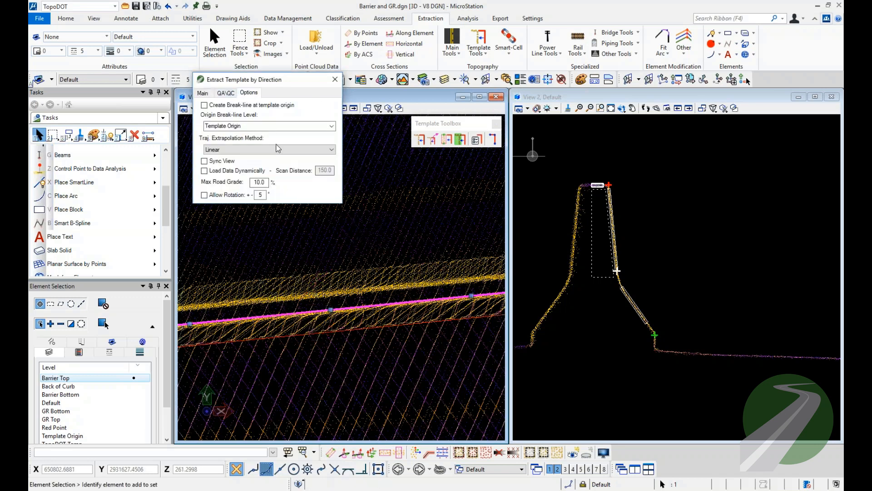
click(224, 149)
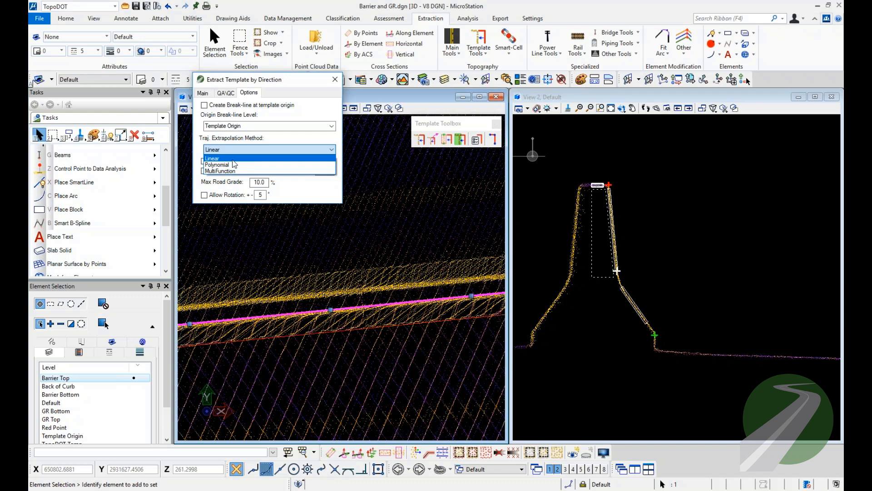
click(230, 158)
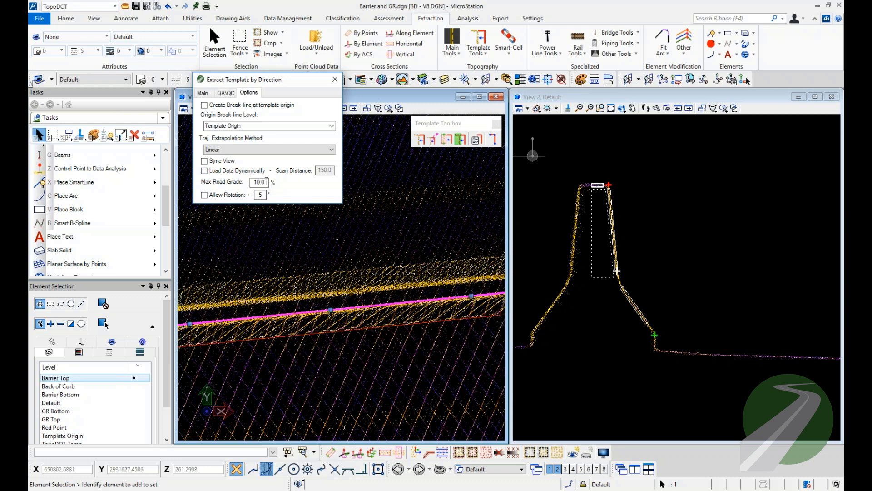
drag(266, 181, 257, 181)
click(226, 93)
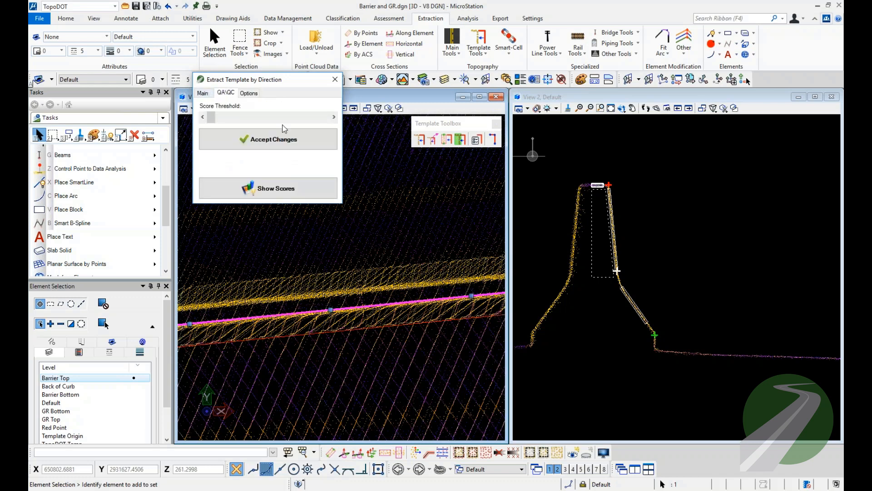
click(205, 94)
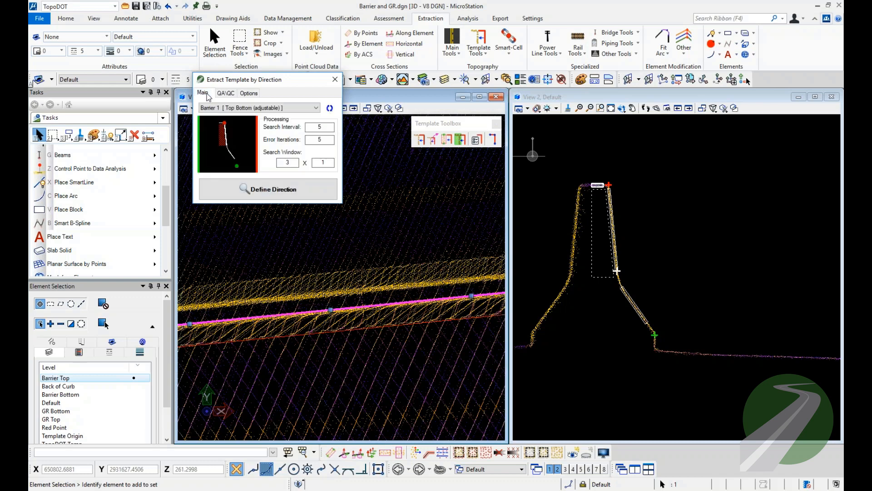
click(400, 178)
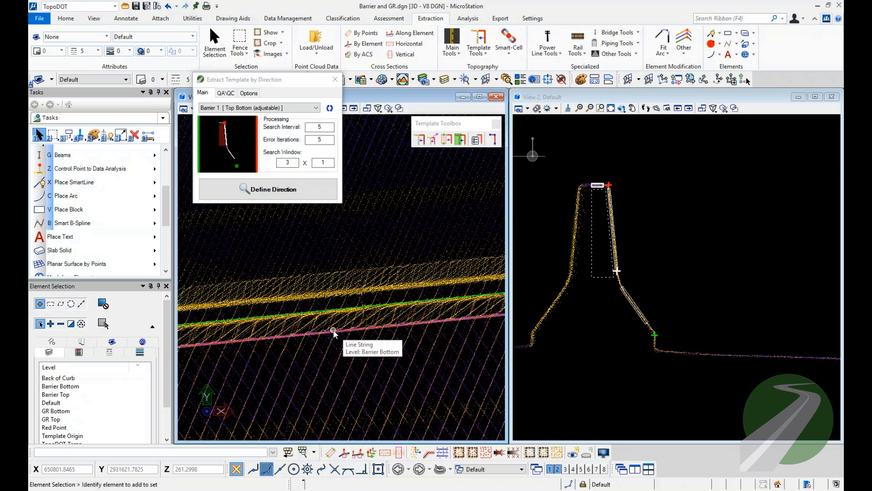
Show the extraction scores and examine the score markers along the barrier up to the lowest-rated points, then clear them.
click(226, 93)
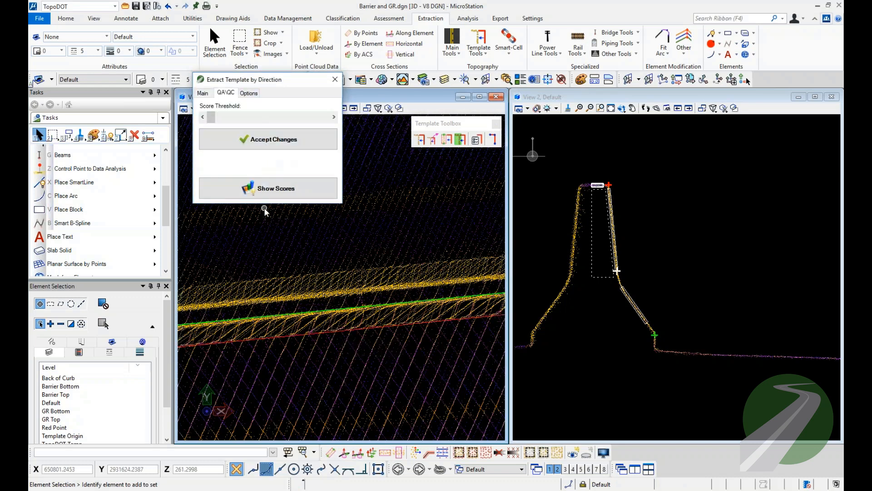
click(268, 188)
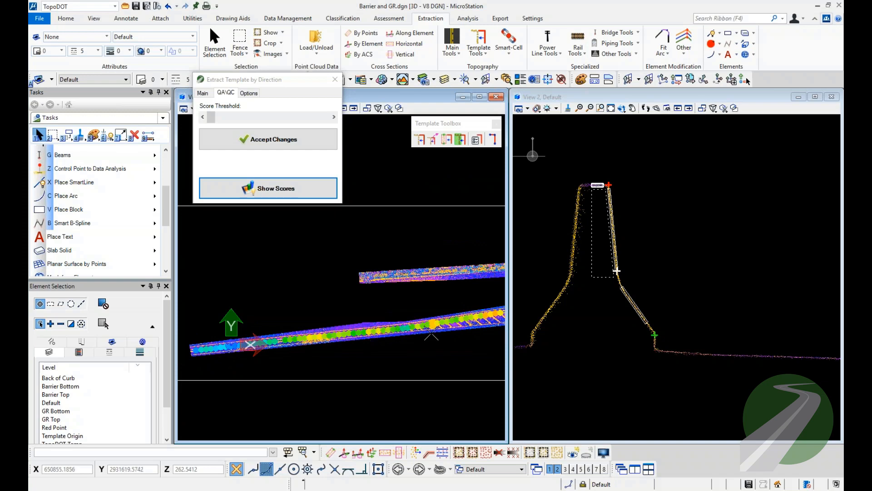
middle_drag(435, 328, 343, 356)
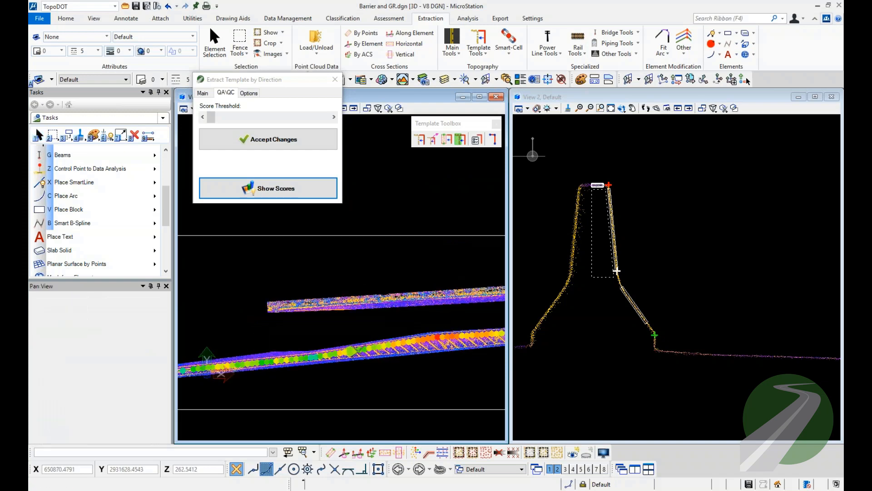
scroll(427, 338, up, 3)
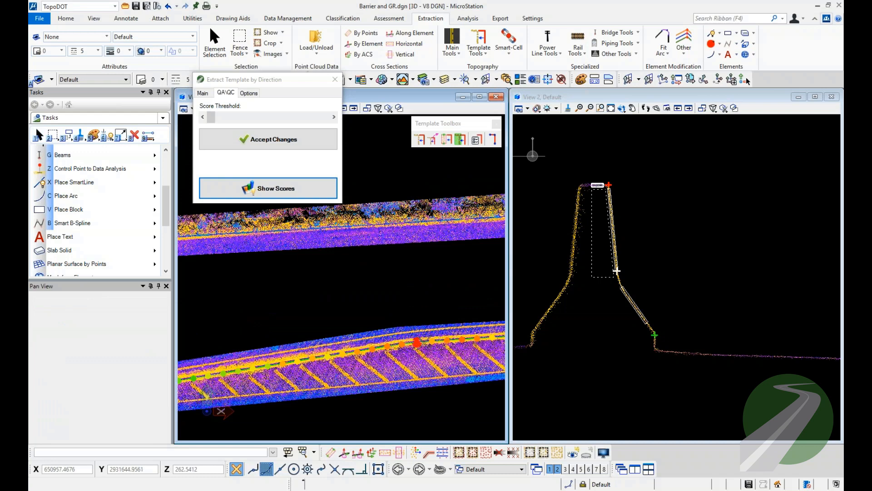
scroll(417, 342, up, 2)
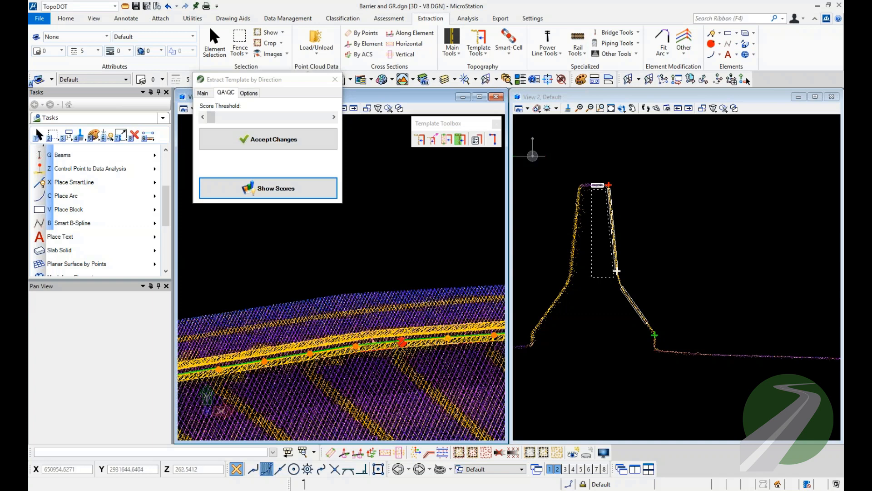
middle_drag(407, 305, 316, 285)
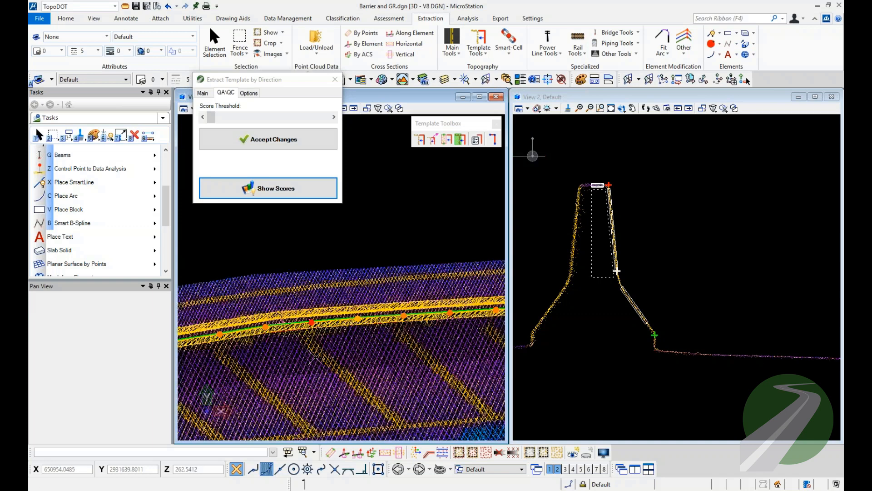
right_click(320, 297)
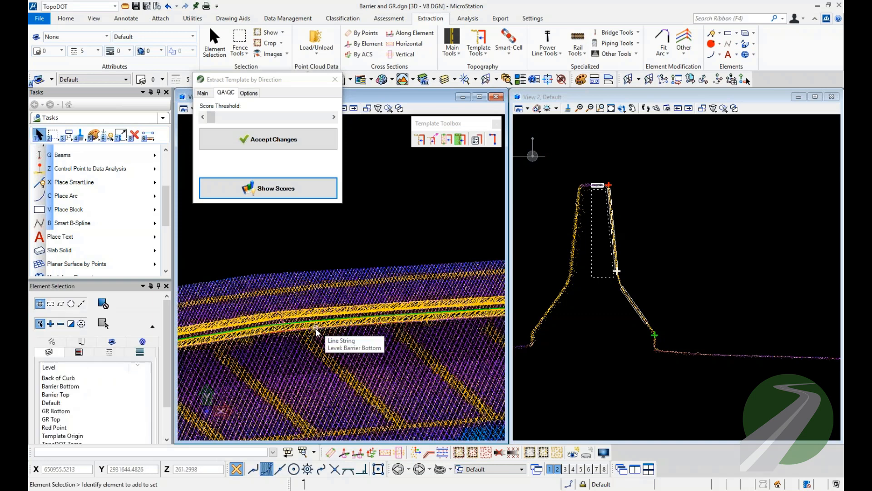
Start a cross-section along the Barrier Bottom line, clipped in view 2 with thickness 1, step 0 and Utilize Vertices enabled.
click(317, 330)
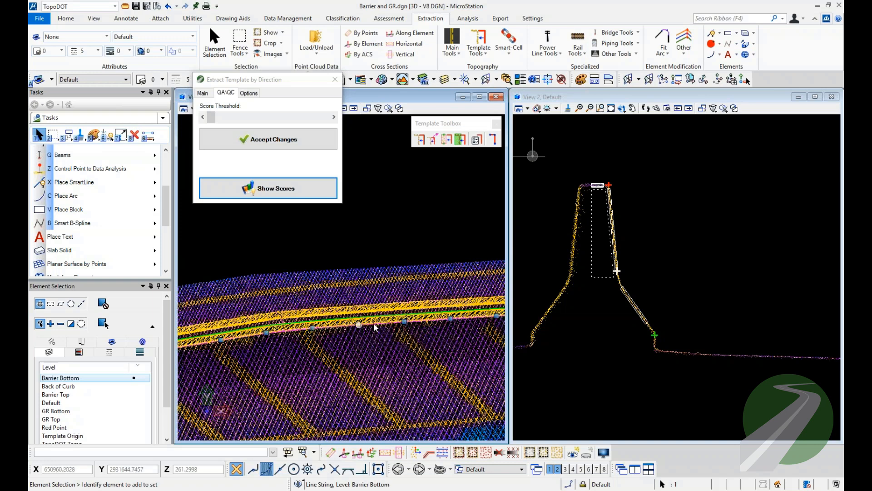
click(358, 453)
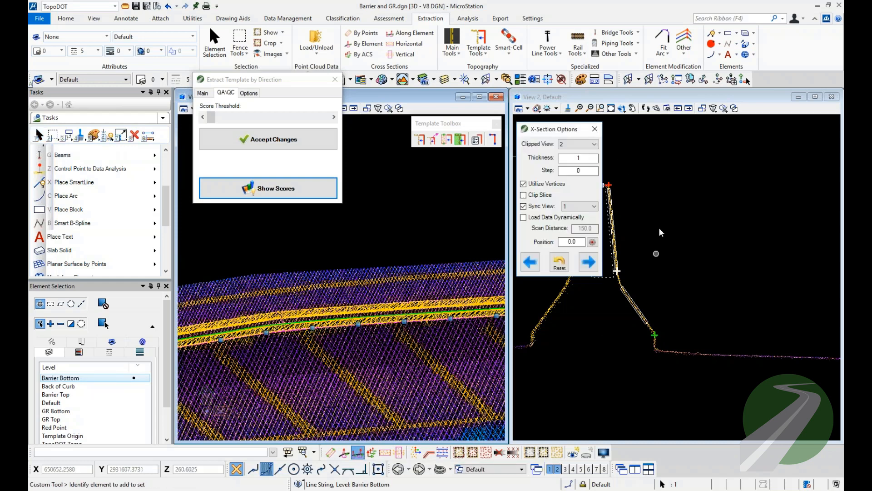
drag(553, 132, 551, 129)
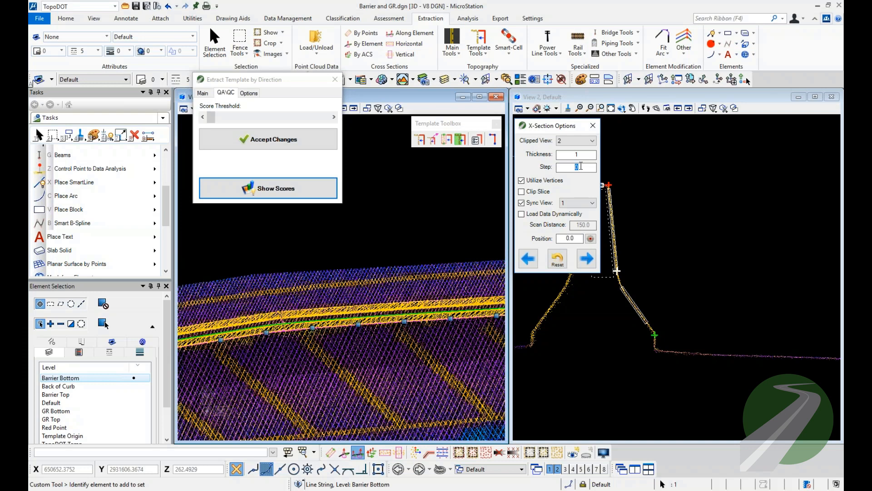
click(586, 258)
drag(574, 129, 541, 166)
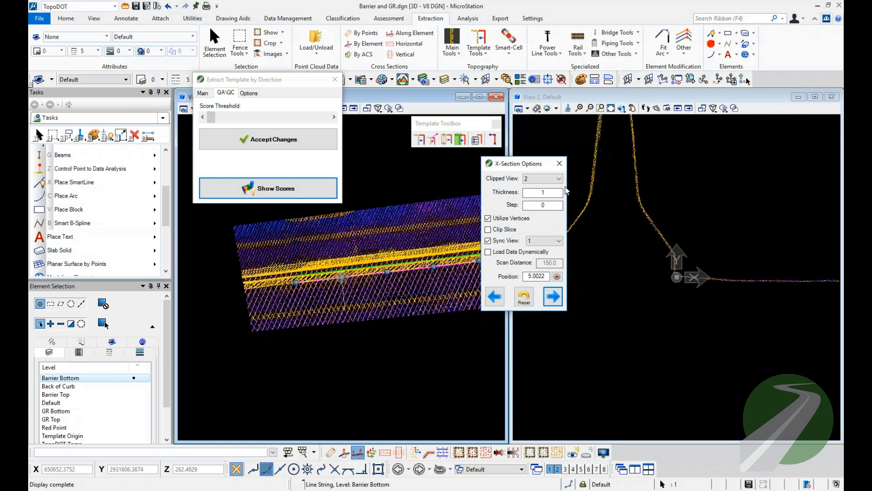
Step forward through the cross-sections at the Barrier Bottom vertices to about position 196, checking the line against the point cloud.
click(554, 297)
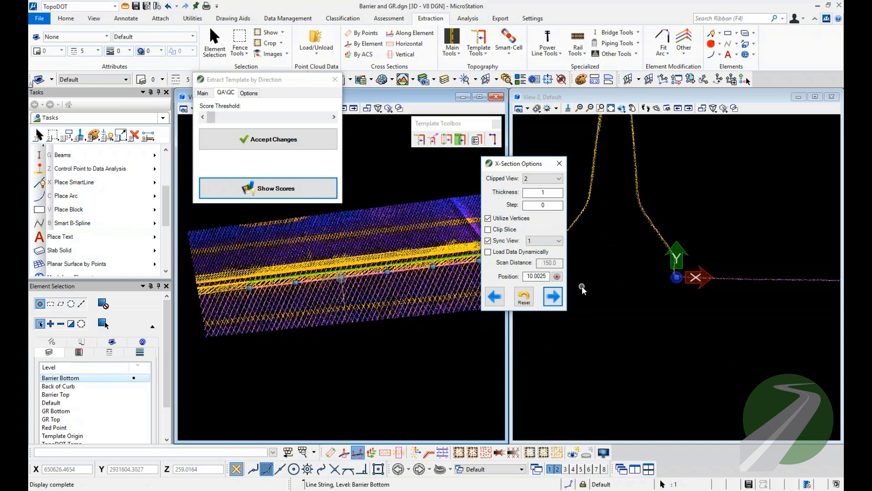
key(Right)
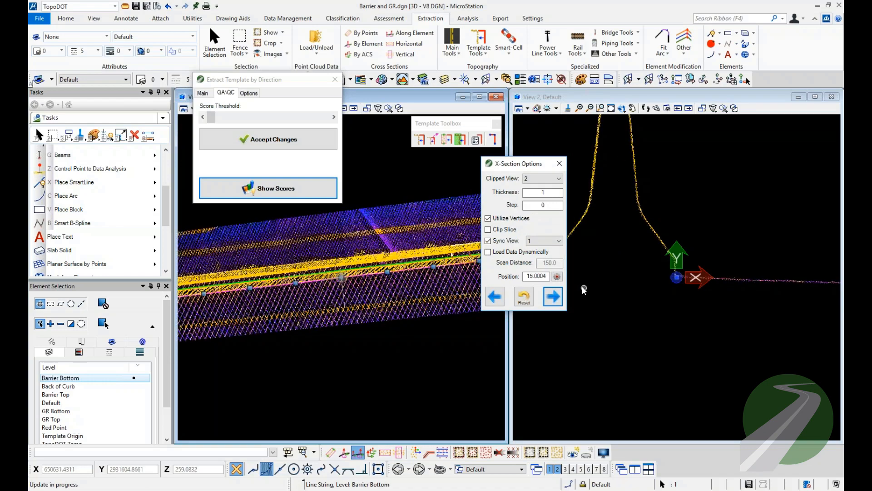
key(Right)
key(Right)
key(Right)
key(Right)
key(Right)
key(Right)
key(Right)
key(Right)
key(Right)
key(Right)
key(Right)
key(Right)
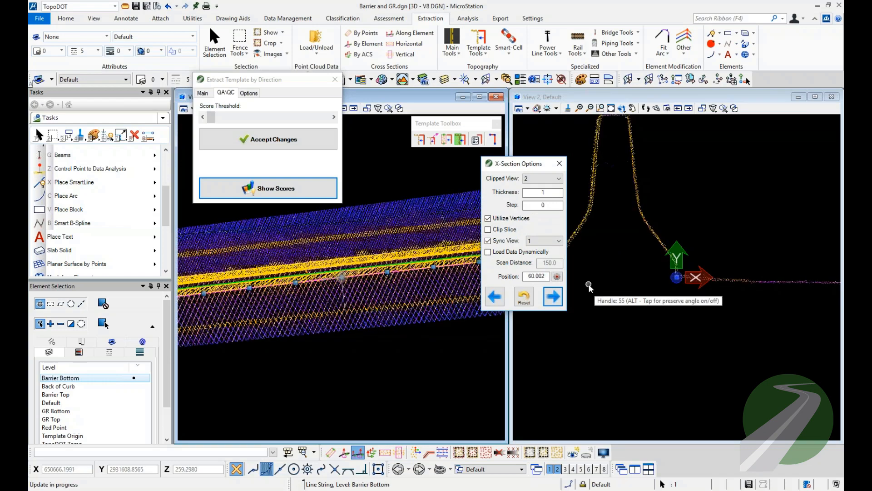
key(Right)
key(Right)
key(Right)
key(Right)
key(Right)
key(Right)
key(Right)
key(Right)
key(Right)
key(Right)
key(Right)
key(Right)
key(Right)
key(Right)
key(Right)
key(Right)
key(Right)
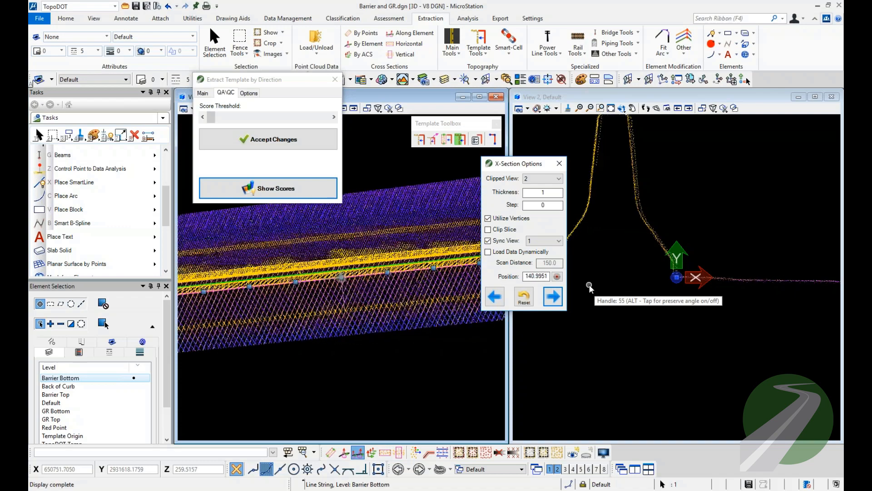
key(Right)
key(Right)
key(Right)
key(Right)
key(Right)
key(Right)
key(Right)
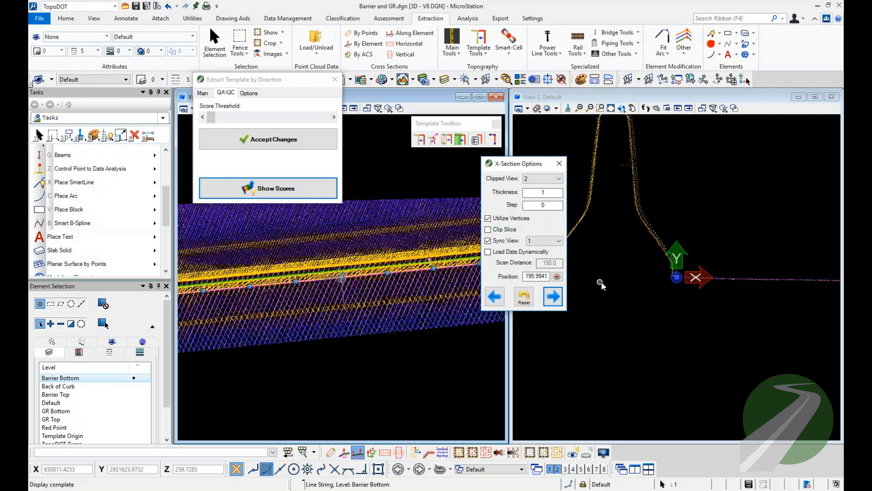
Add the Barrier Top line to the selection and check both lines through the cross-sections forward to about position 351.
middle_drag(626, 257, 629, 291)
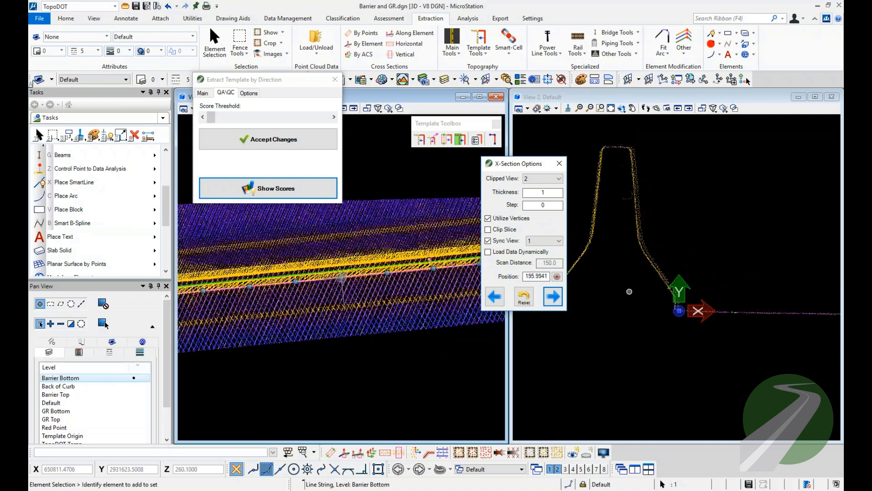
scroll(369, 286, up, 2)
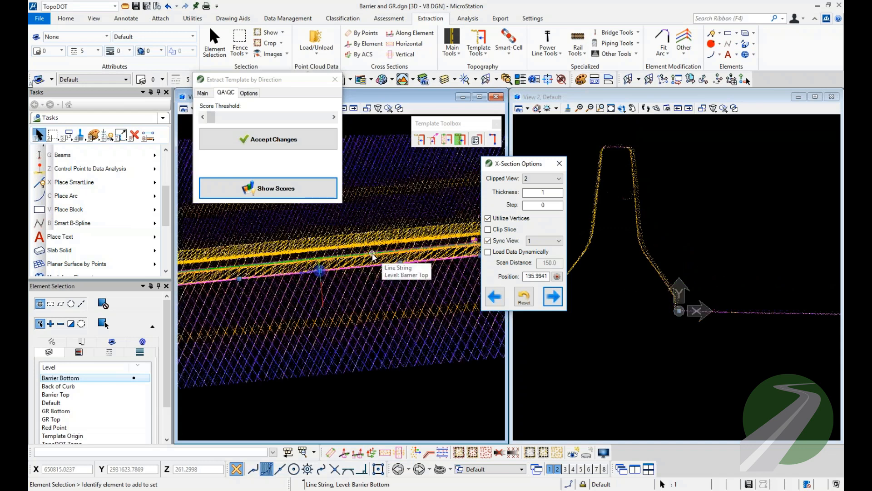
ctrl+click(372, 255)
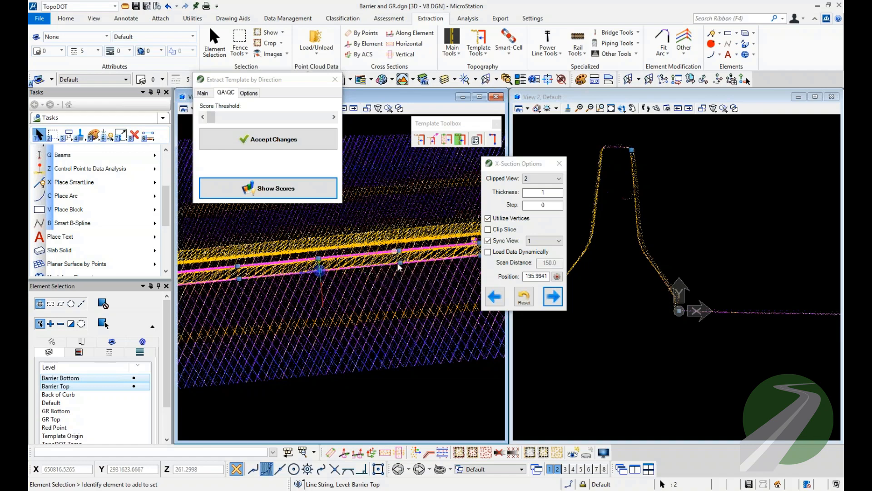
click(549, 297)
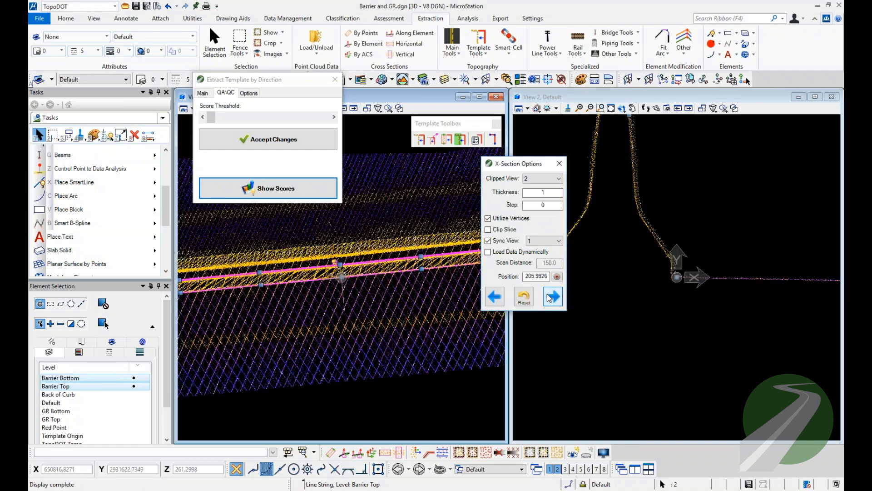
click(549, 297)
click(549, 298)
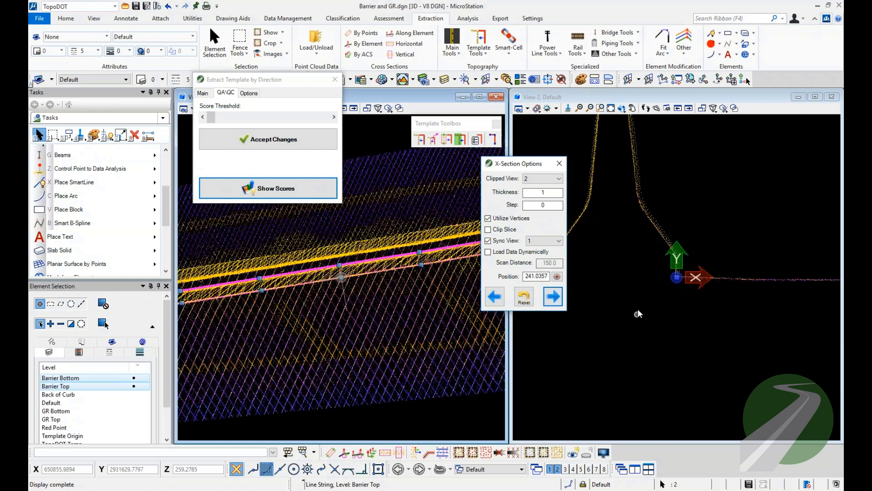
click(554, 299)
click(554, 299)
click(554, 299)
click(553, 299)
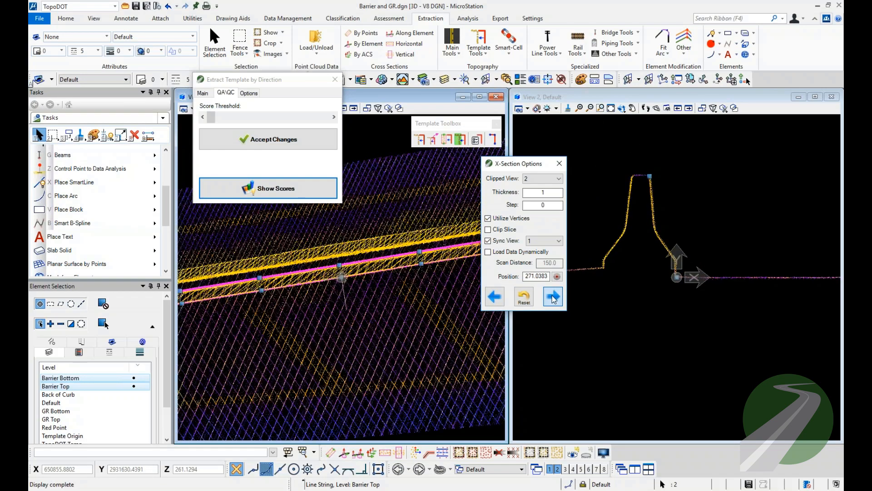
click(553, 299)
click(553, 299)
click(554, 299)
click(554, 298)
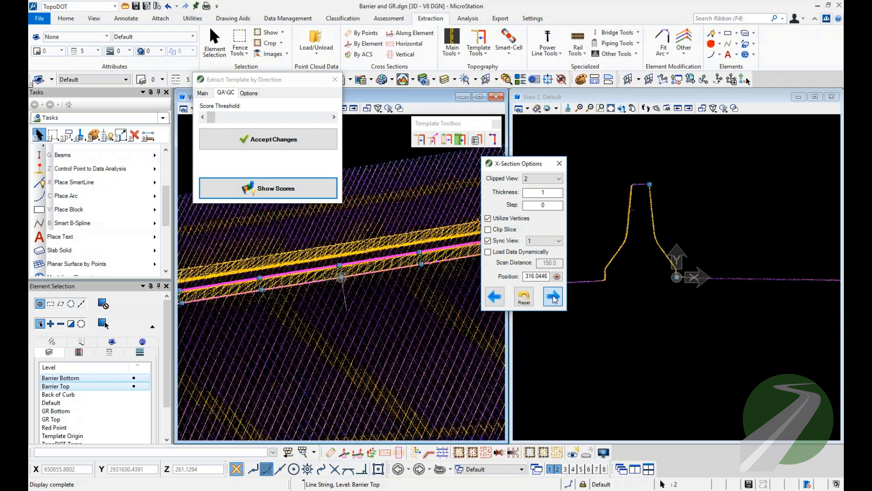
click(553, 298)
click(554, 298)
click(553, 298)
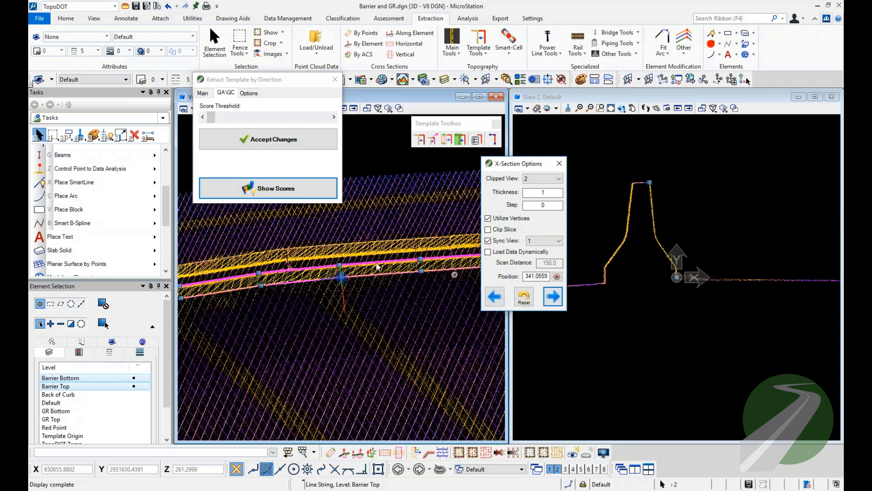
click(554, 298)
click(554, 298)
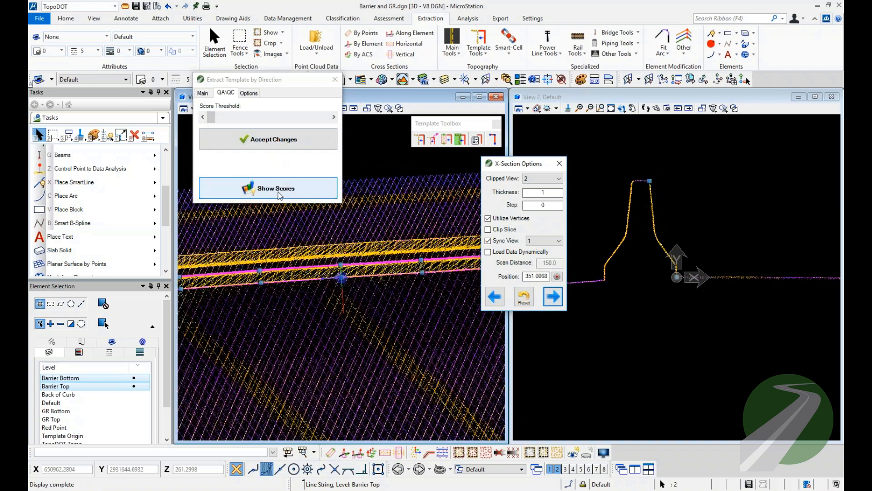
Show the extraction scores and step through the neighbouring cross-sections, going back to position 341.
click(279, 190)
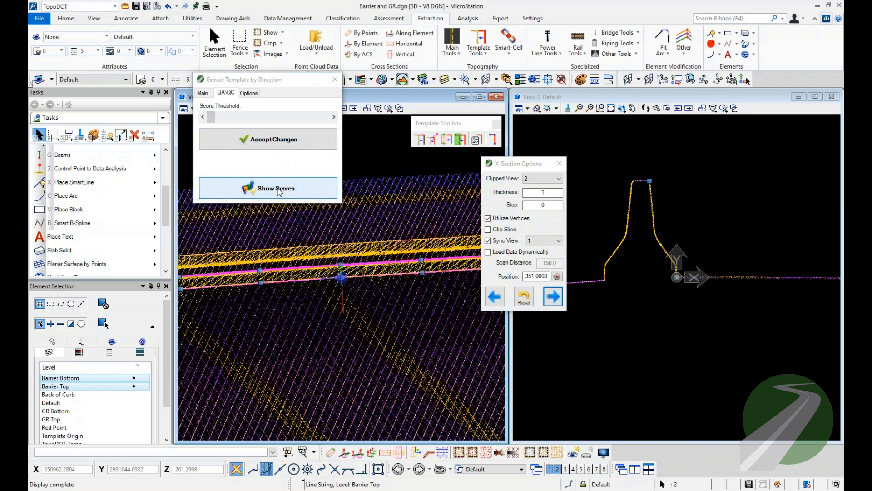
click(554, 297)
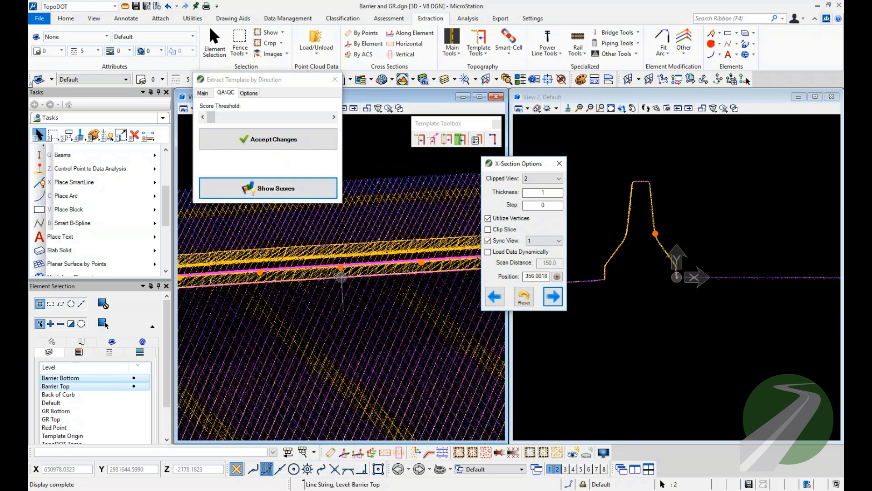
click(497, 298)
click(498, 297)
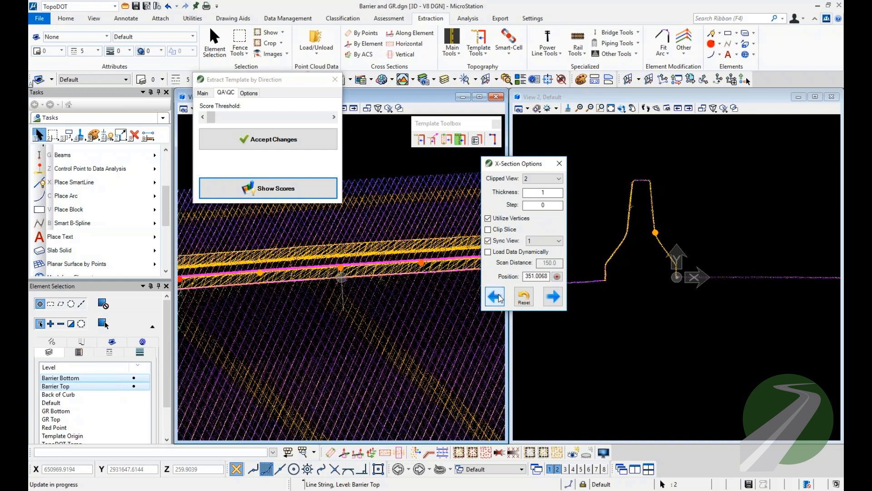
click(497, 298)
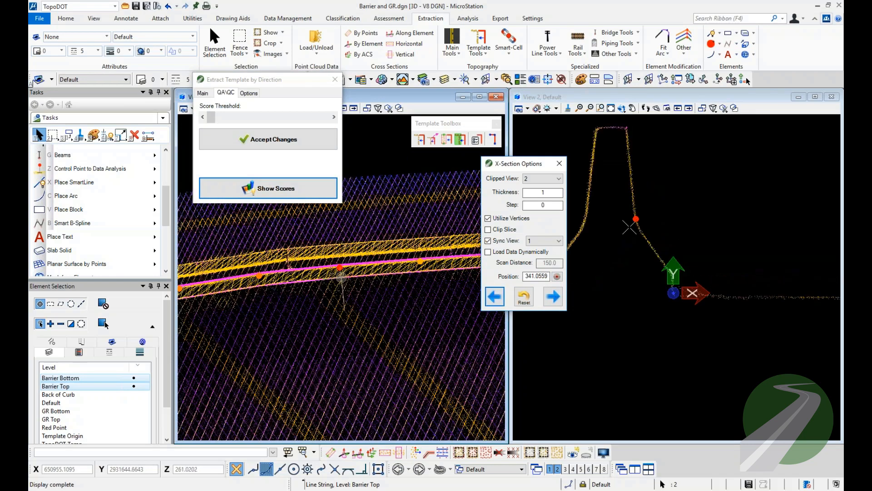
Examine the red score marker, barrier top and barrier bottom against the point cloud in this cross-section, then close the cross-section tool.
scroll(685, 296, up, 2)
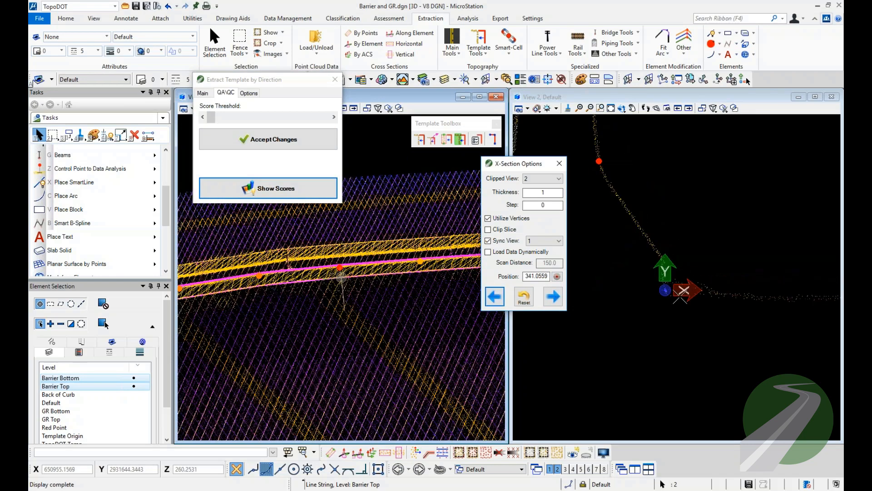
scroll(620, 289, down, 2)
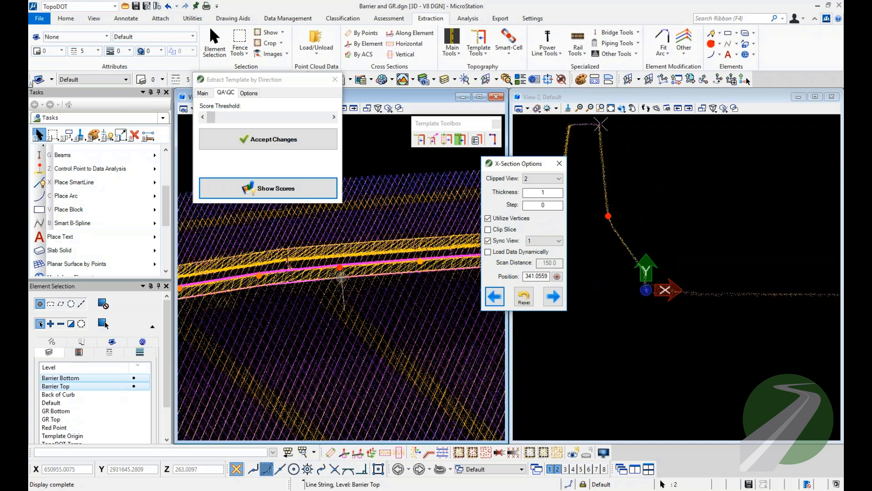
scroll(600, 124, up, 2)
scroll(596, 127, down, 1)
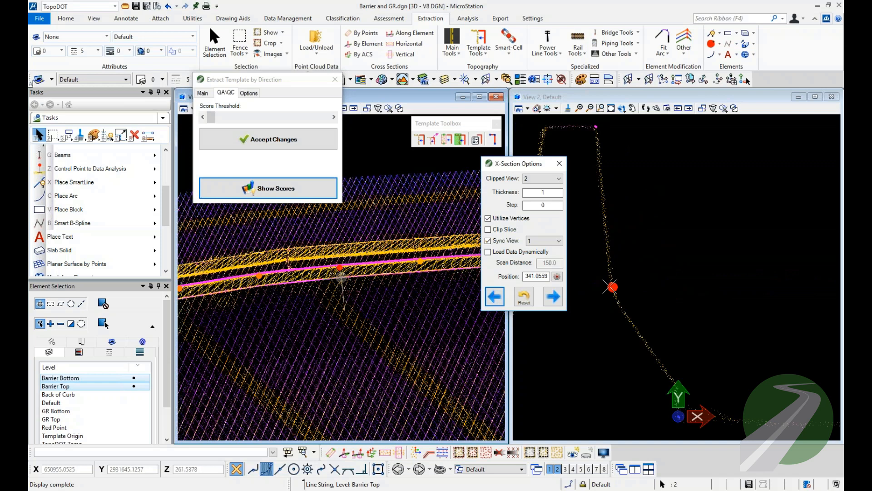
scroll(609, 286, down, 1)
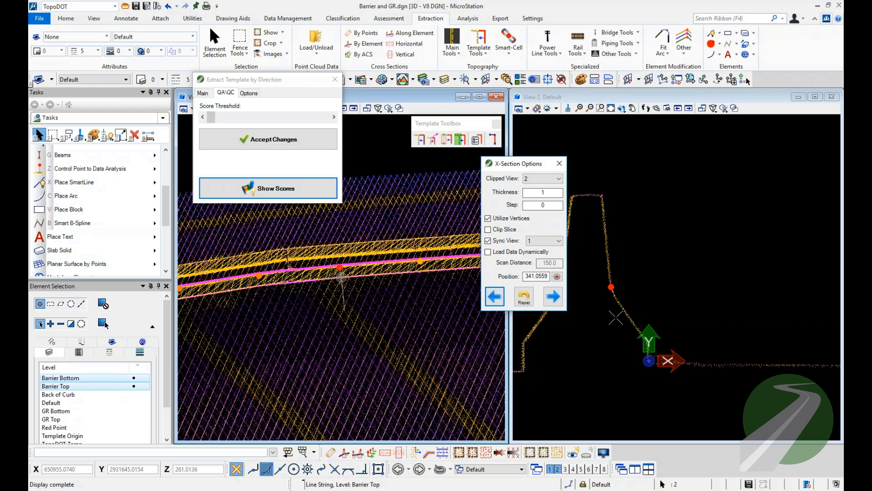
click(560, 164)
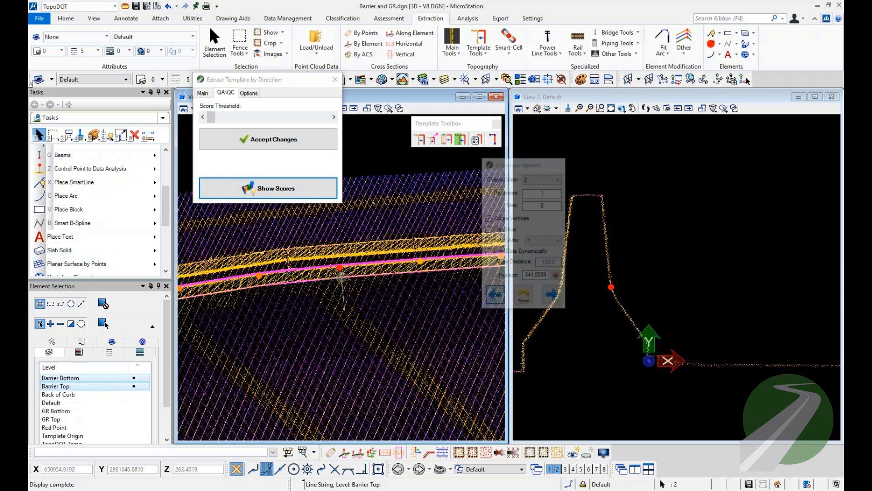
Return to the main extraction settings and locate the guardrail's reference lines in view 1, temporarily hiding the point cloud.
click(200, 93)
drag(240, 79, 457, 160)
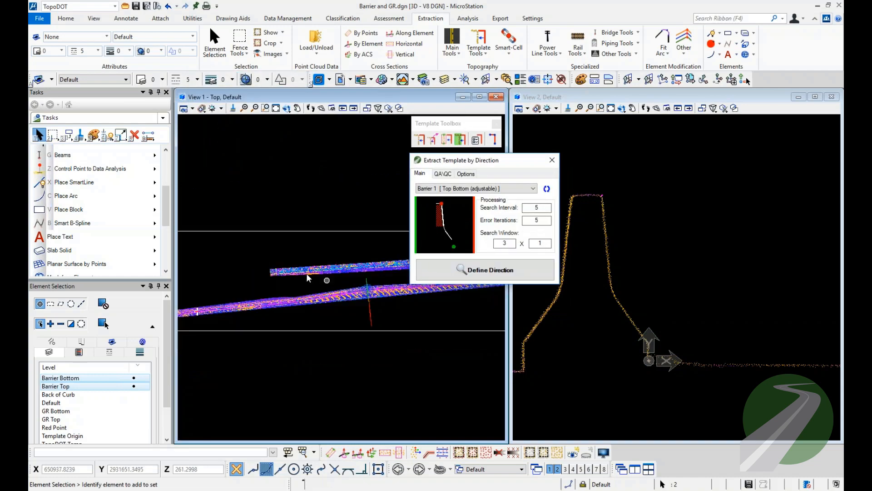
scroll(268, 272, up, 6)
middle_drag(349, 295, 297, 295)
scroll(297, 296, up, 1)
middle_drag(364, 292, 236, 330)
scroll(236, 331, down, 6)
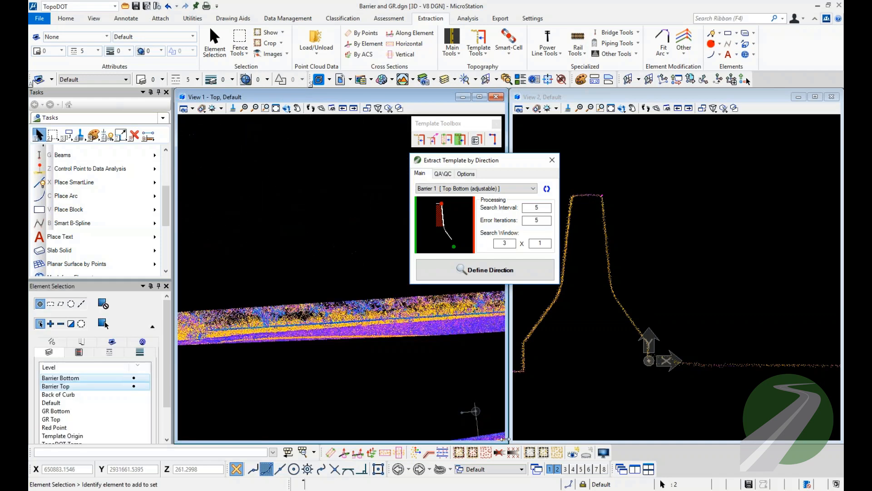
click(587, 453)
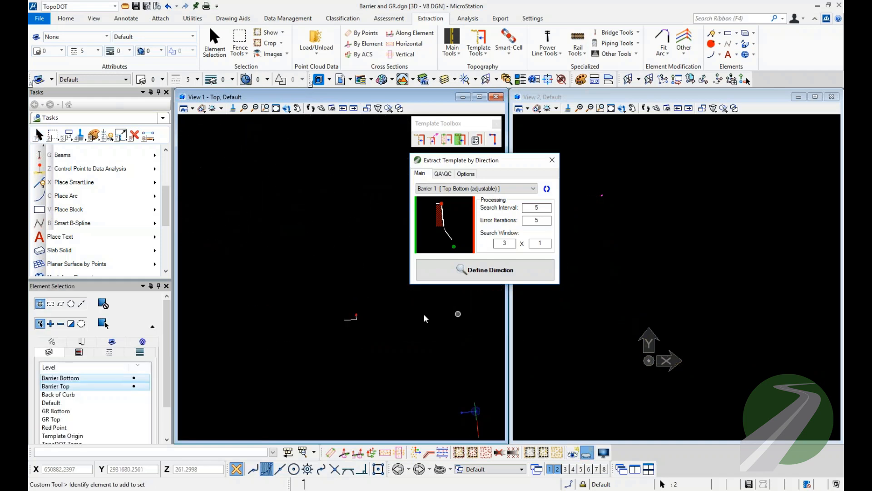
scroll(355, 317, up, 2)
click(573, 452)
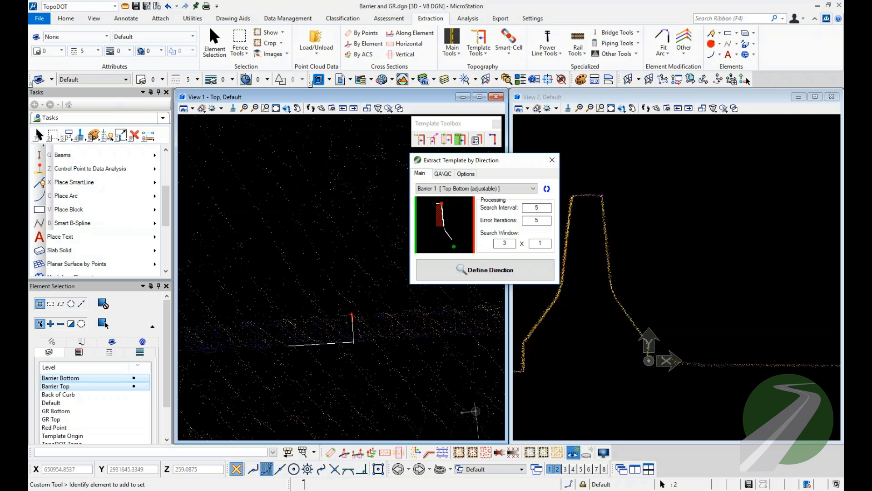
Cut a cross-section by element at the endpoint of the short guardrail reference line and frame the guardrail template in view 2.
click(327, 343)
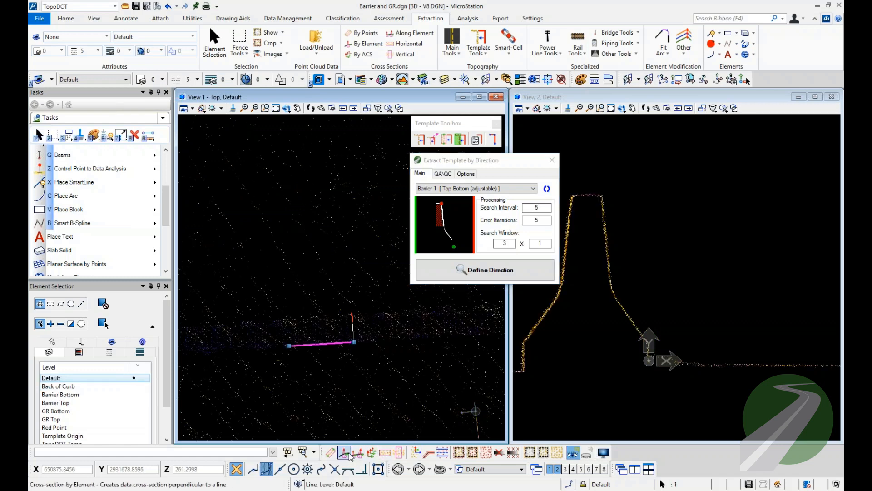
click(348, 453)
click(354, 342)
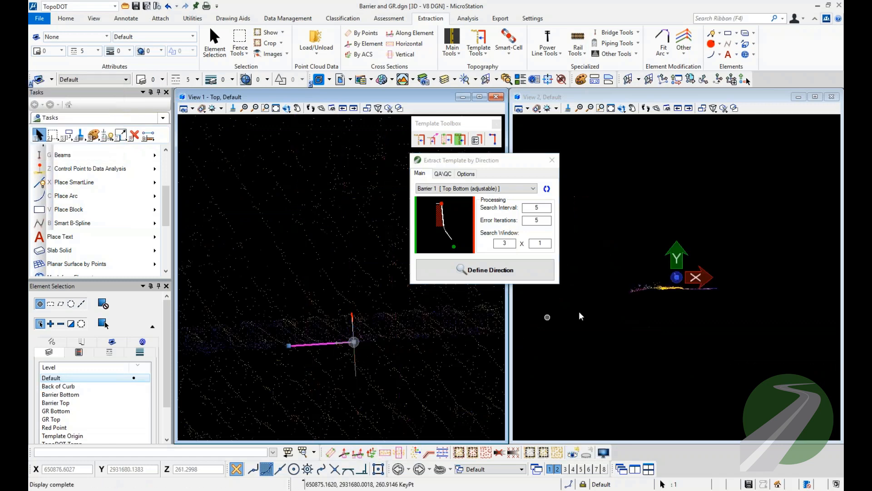
scroll(636, 309, up, 5)
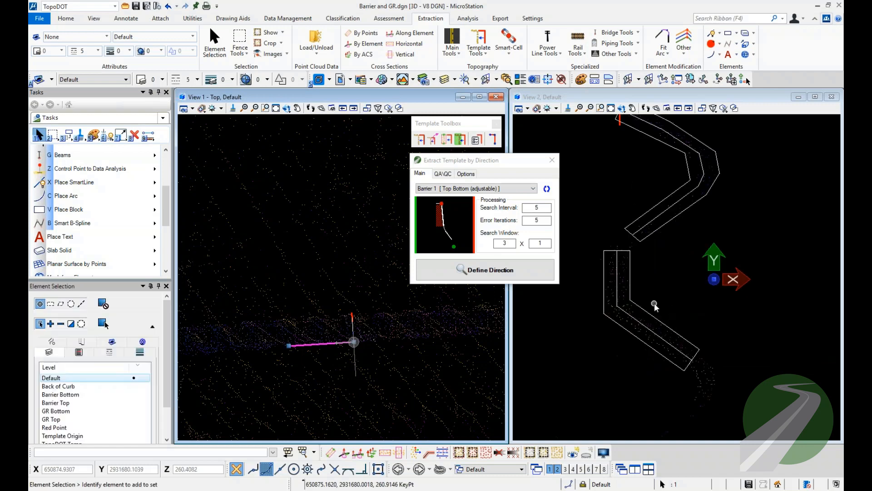
middle_drag(654, 303, 649, 341)
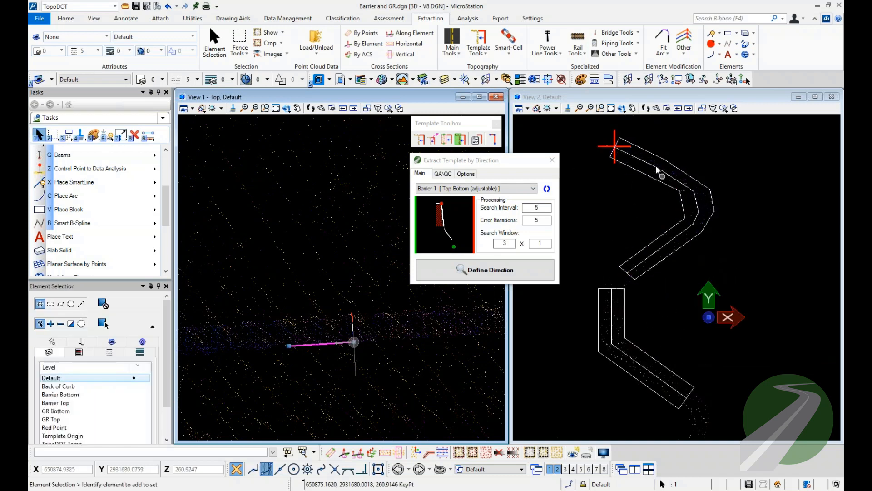
Set the point cloud's display weight to 2 in all views, keeping the Colored Intensity mode.
click(603, 453)
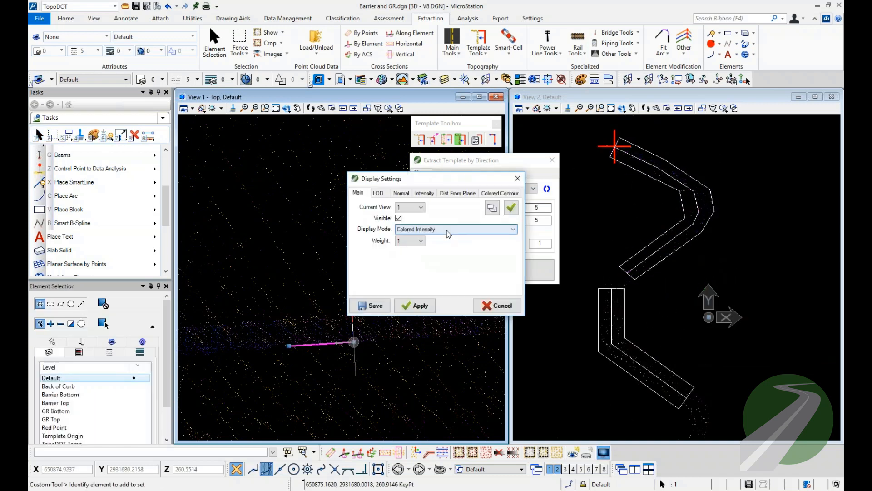
click(414, 241)
click(407, 255)
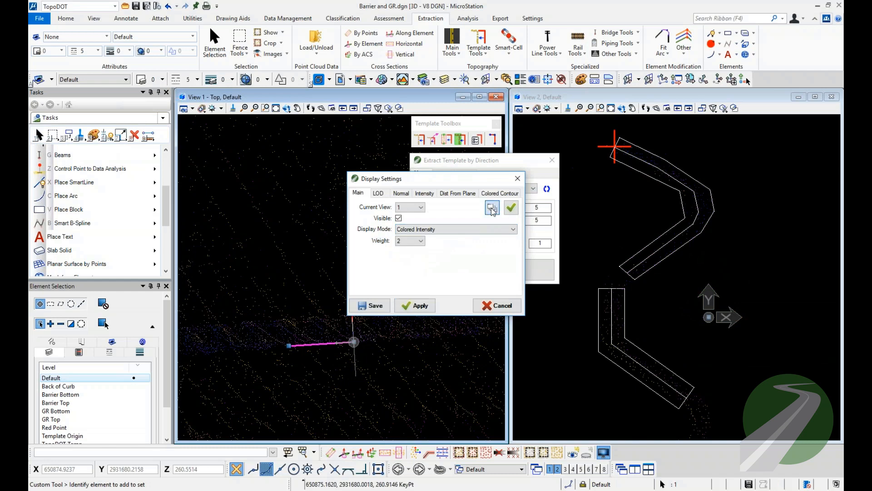
Examine the guardrail template by selecting its lower shape, upper shape and inner line string in the cross-section.
scroll(710, 227, down, 2)
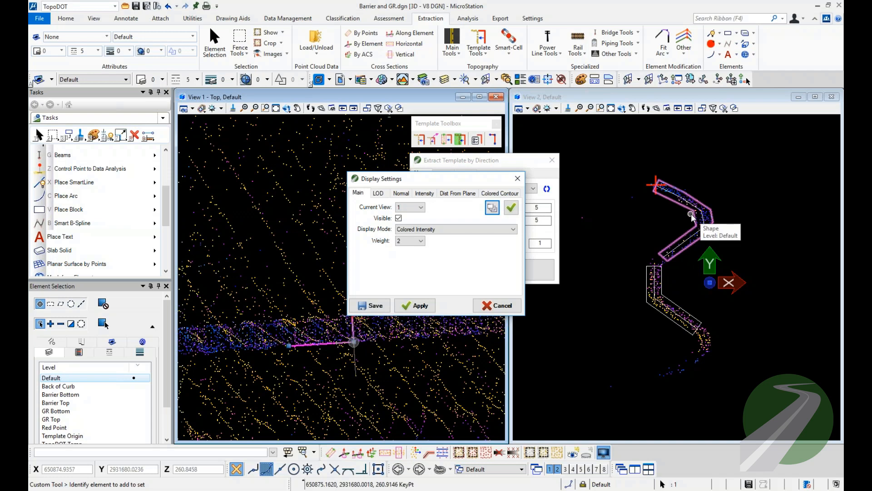
scroll(697, 212, up, 3)
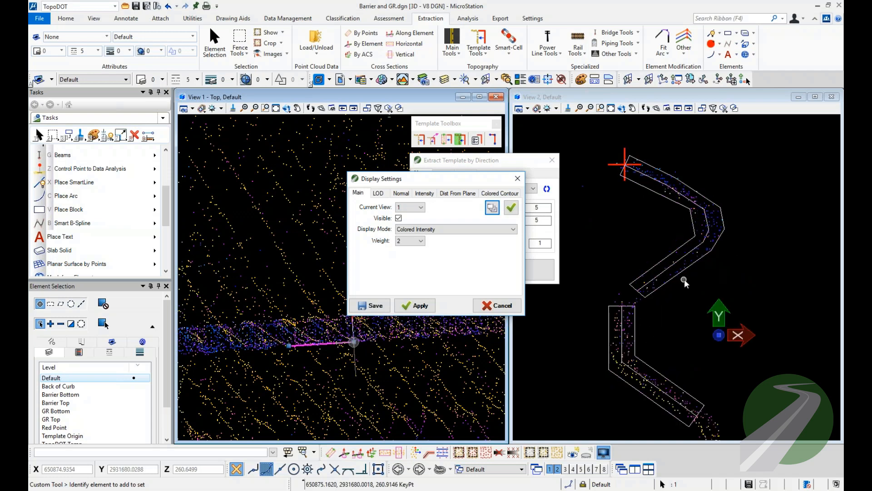
middle_drag(684, 279, 691, 230)
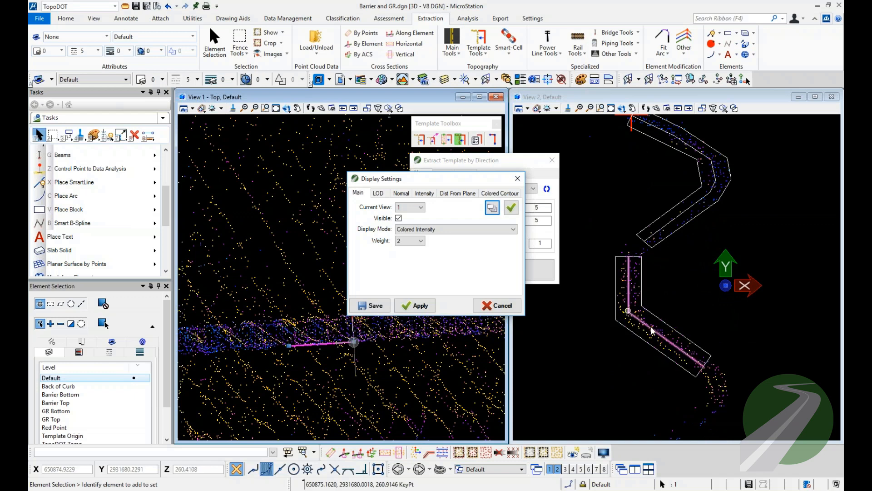
click(641, 268)
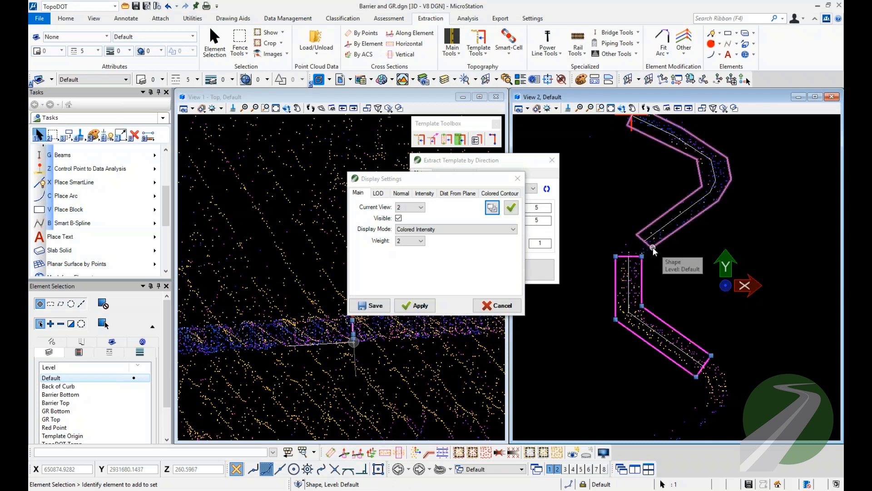
click(653, 249)
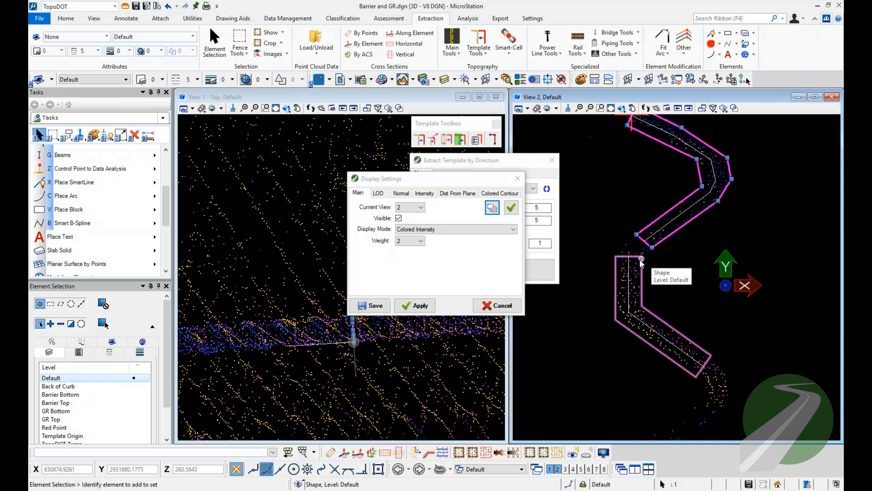
click(631, 269)
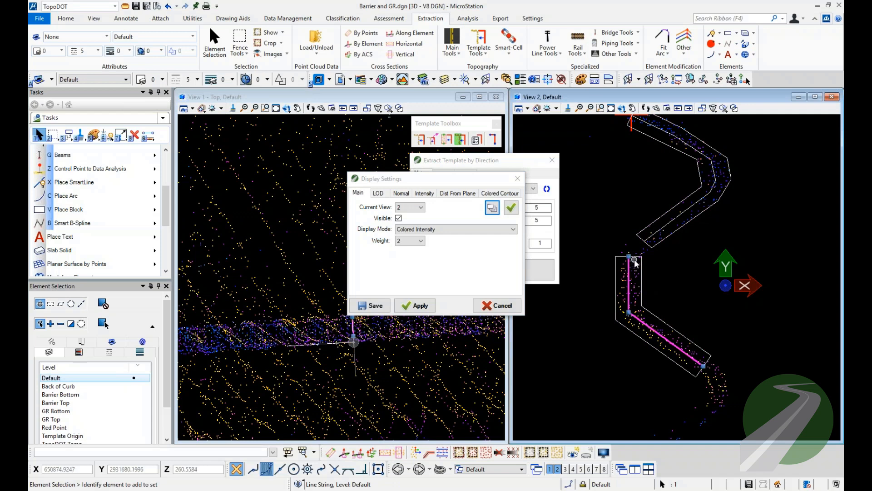
click(640, 257)
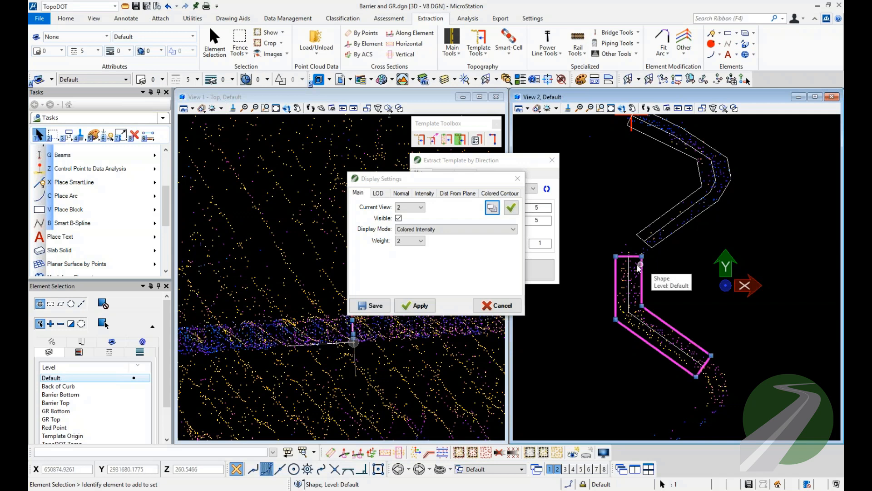
click(108, 135)
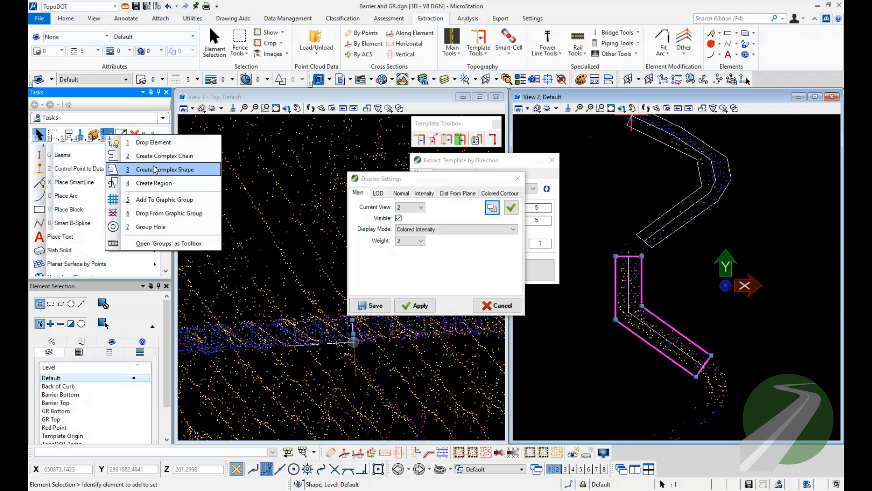
click(194, 169)
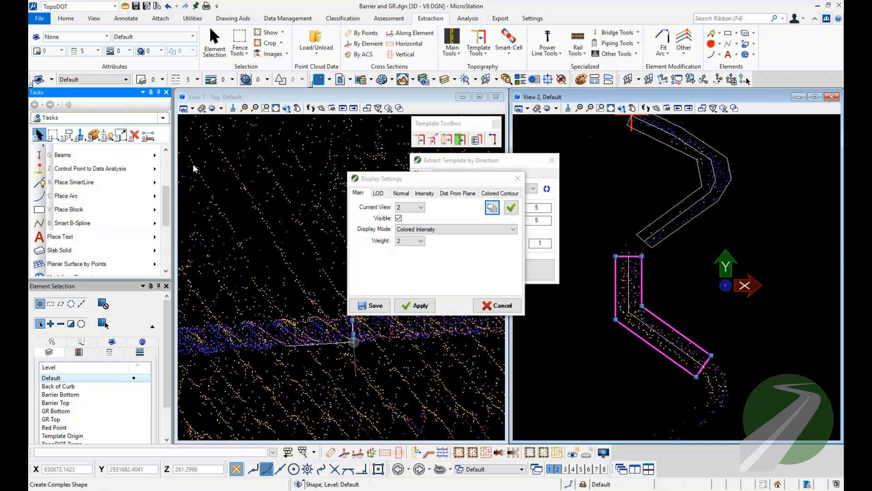
click(39, 134)
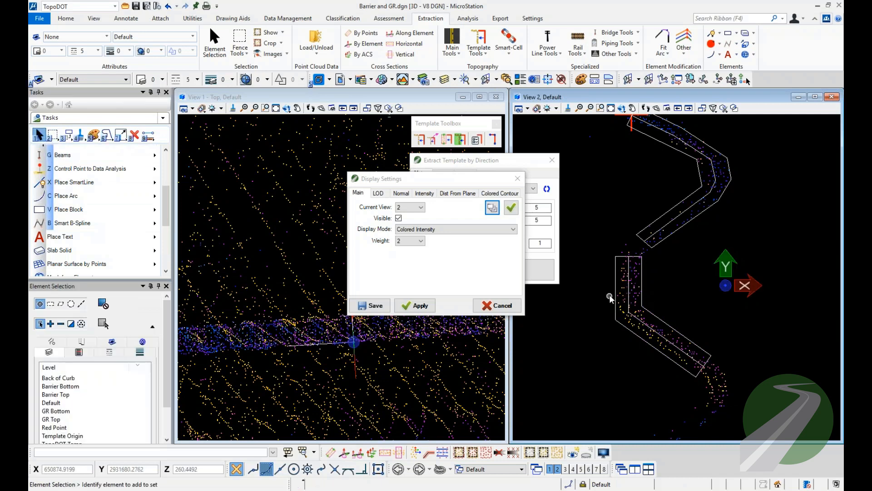
Close the display settings and choose the GR 1 [Top Rigid Pt] template for extraction by direction.
scroll(652, 260, down, 2)
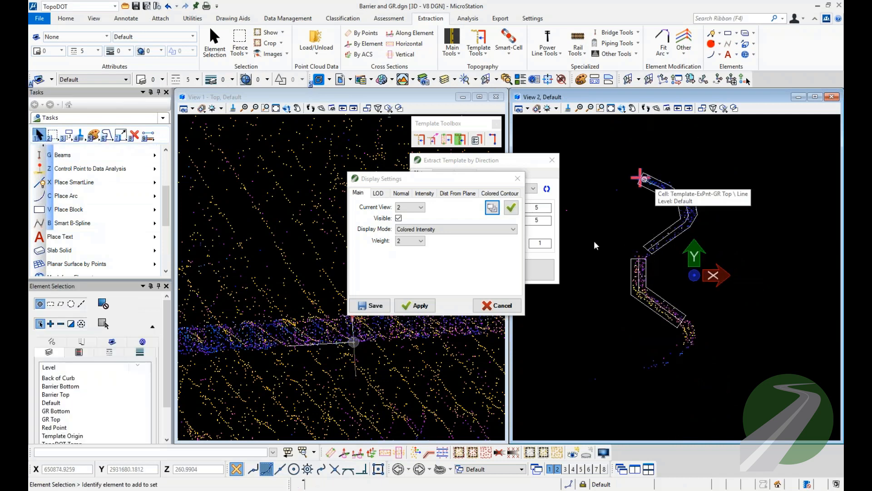
click(518, 183)
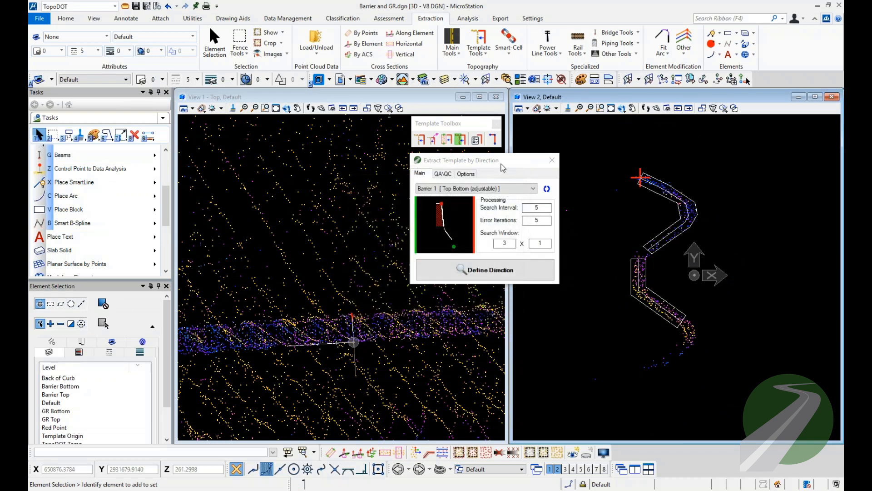
drag(490, 160, 275, 127)
click(274, 155)
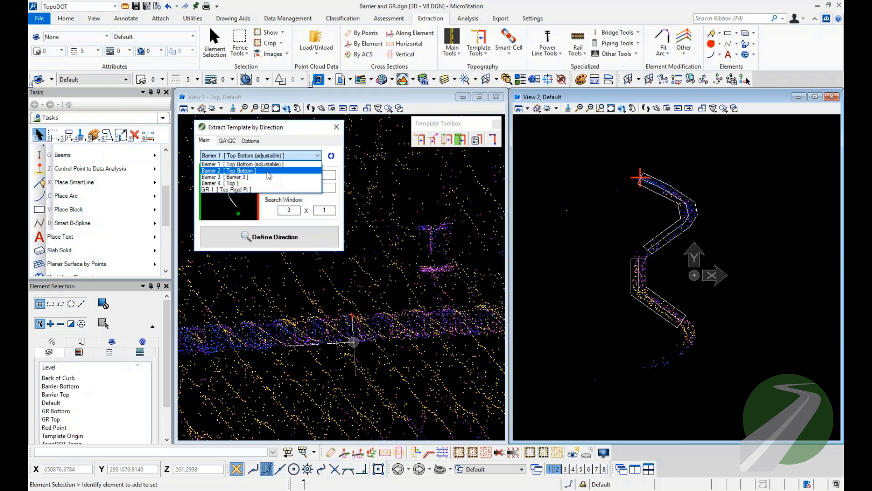
click(222, 174)
Extract the guardrail with the GR 1 template, setting the search window to 2 x 1 and defining the direction along the rail.
click(262, 235)
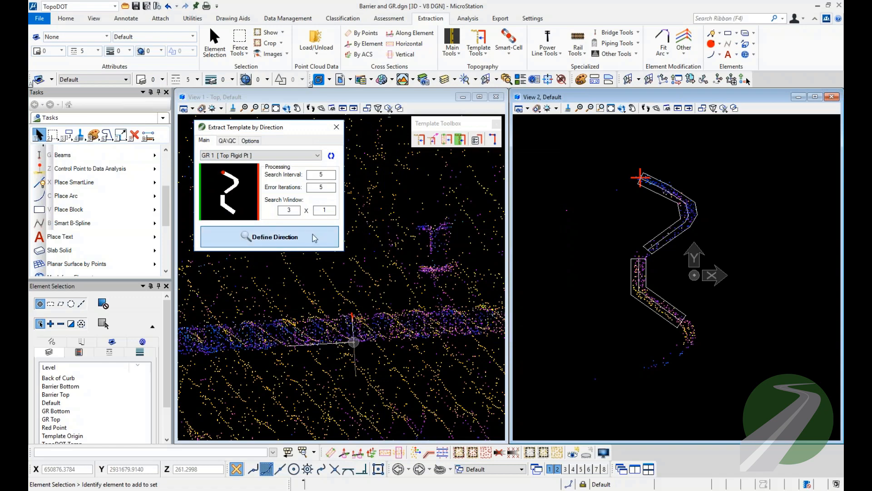
middle_drag(258, 312, 386, 310)
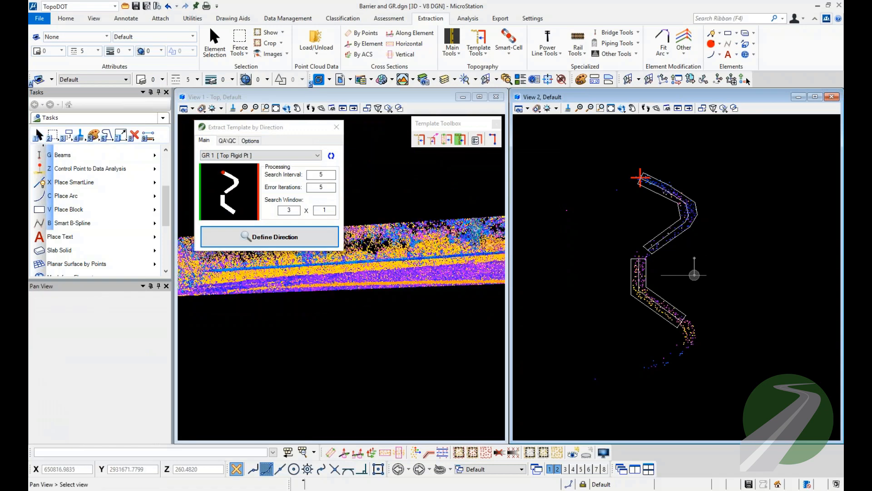
middle_drag(227, 309, 319, 308)
scroll(359, 318, up, 5)
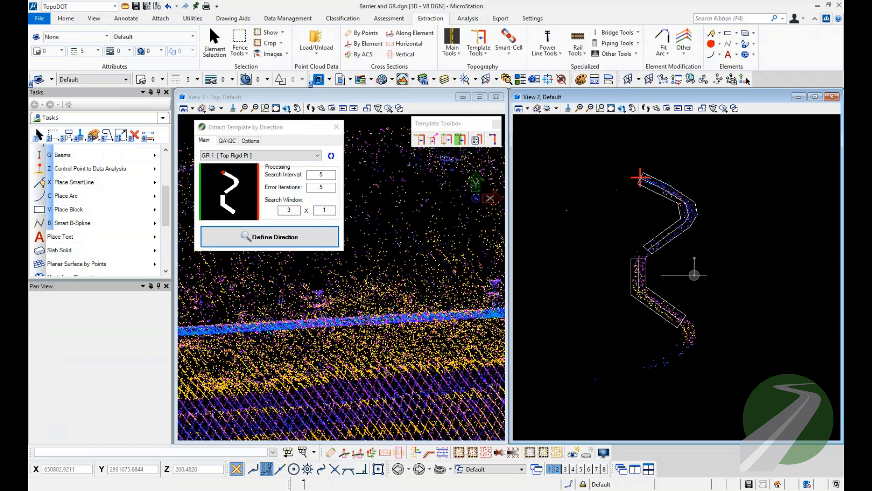
click(370, 319)
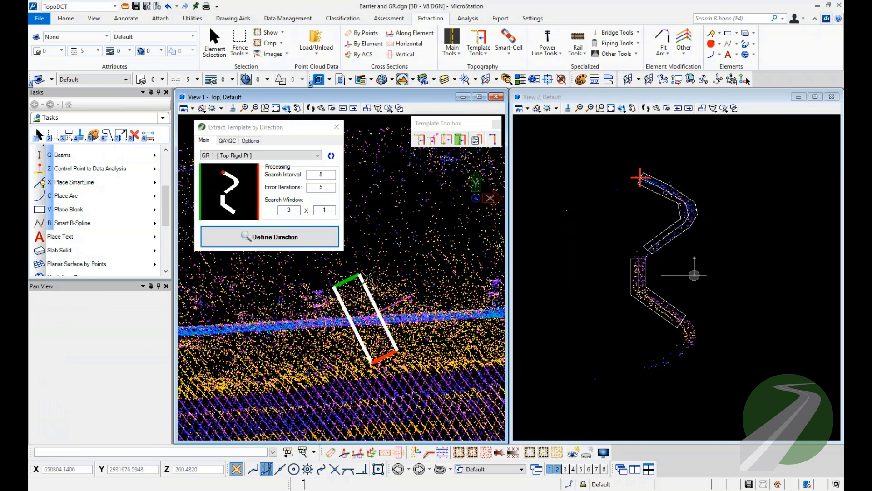
click(285, 210)
text(2)
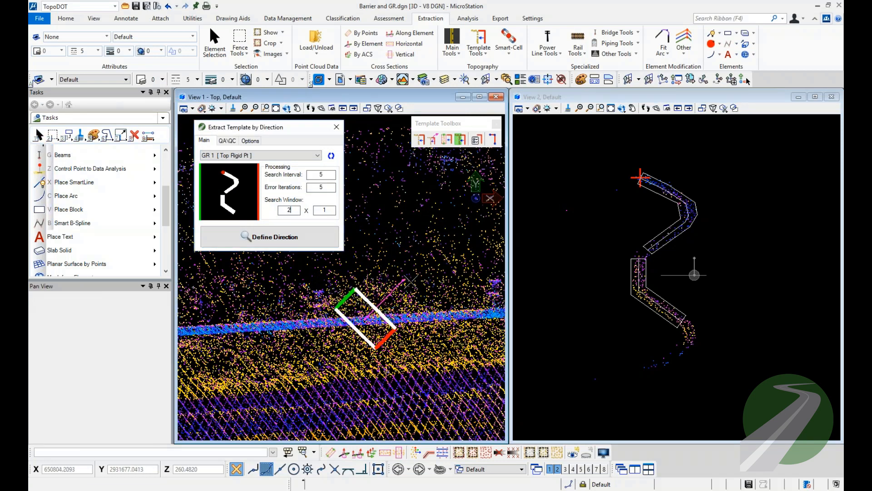
middle_drag(436, 304, 346, 313)
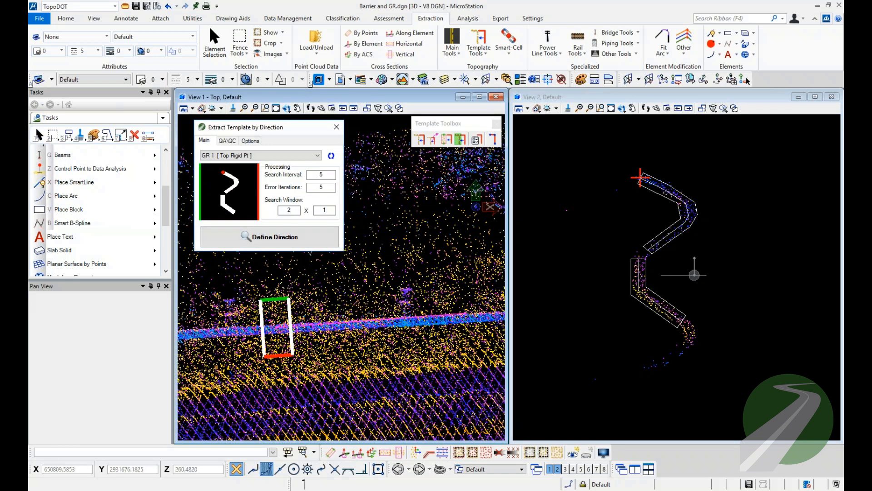
click(470, 315)
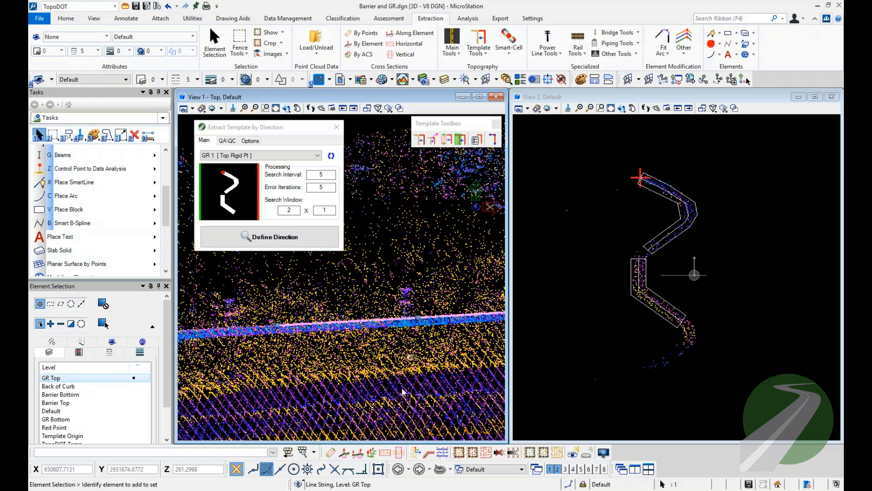
Step a cross-section along the extracted GR Top line, vertex by vertex, to check its fit to the guardrail points.
click(358, 453)
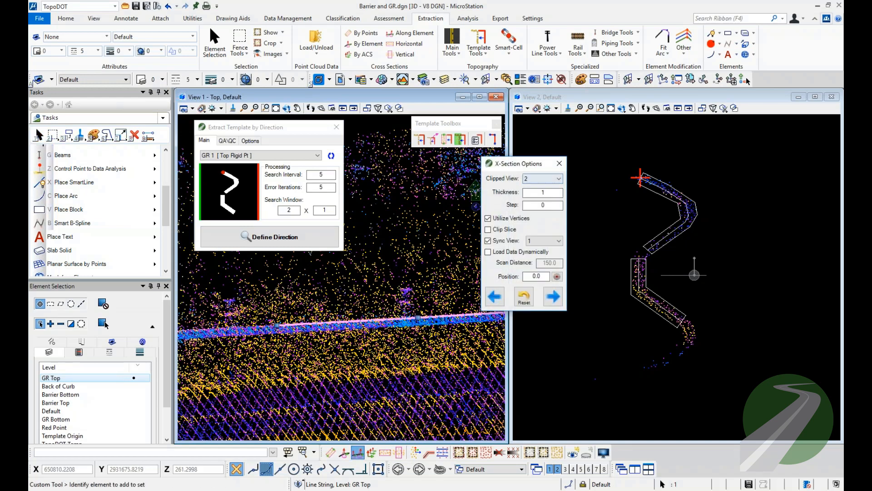
click(552, 297)
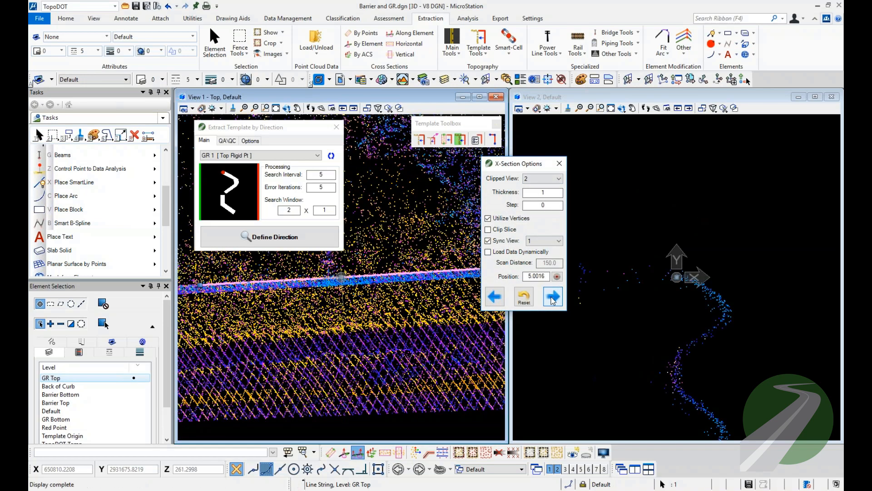
click(553, 299)
click(552, 299)
click(553, 300)
click(553, 300)
click(553, 300)
click(553, 299)
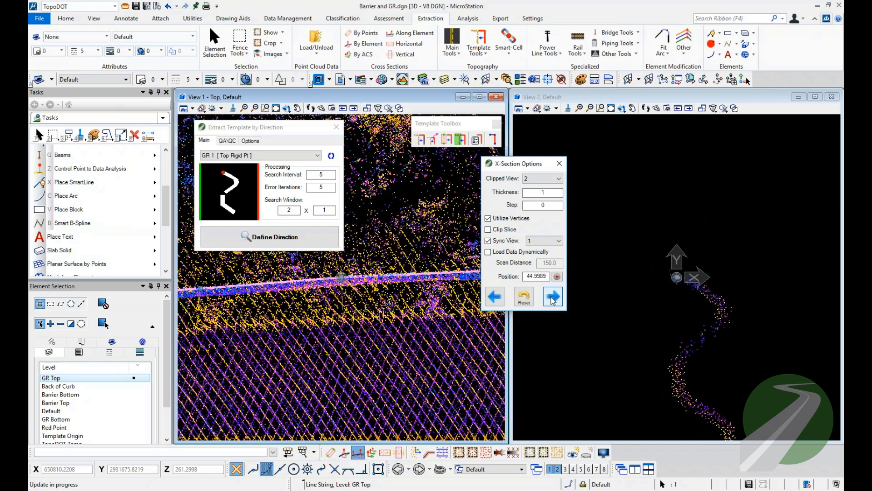
click(553, 300)
click(552, 300)
click(553, 296)
click(553, 296)
click(553, 297)
click(553, 297)
click(552, 297)
click(553, 296)
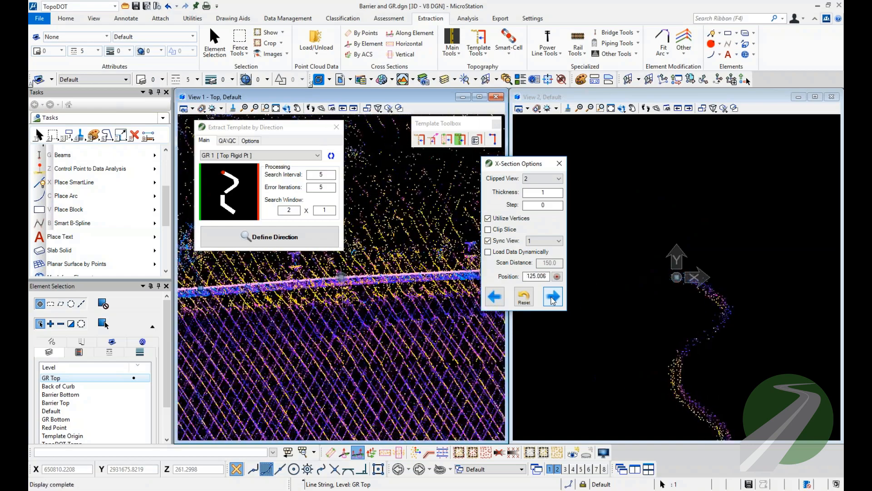
click(553, 296)
click(553, 297)
click(553, 297)
click(553, 296)
click(553, 296)
click(552, 296)
click(553, 296)
click(553, 297)
click(553, 297)
click(553, 296)
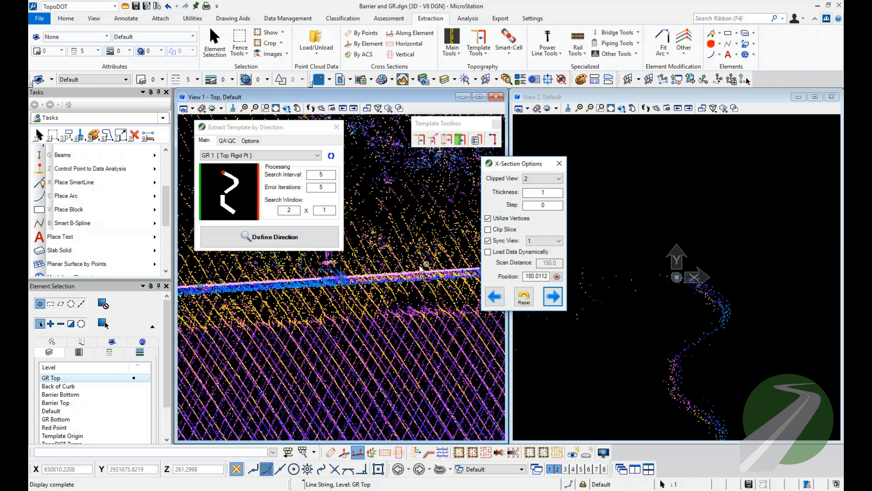
Select the extracted Barrier Bottom line and step cross-sections along it to check its fit to the point cloud.
scroll(359, 290, up, 3)
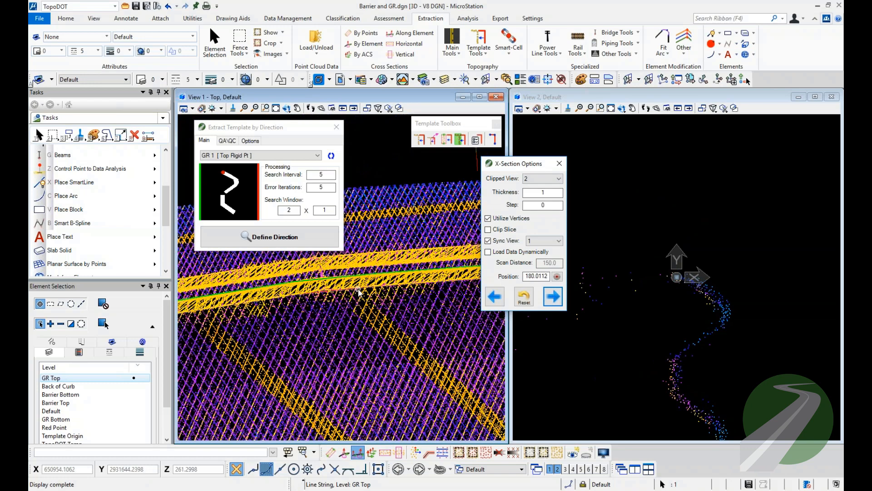
click(358, 289)
click(553, 297)
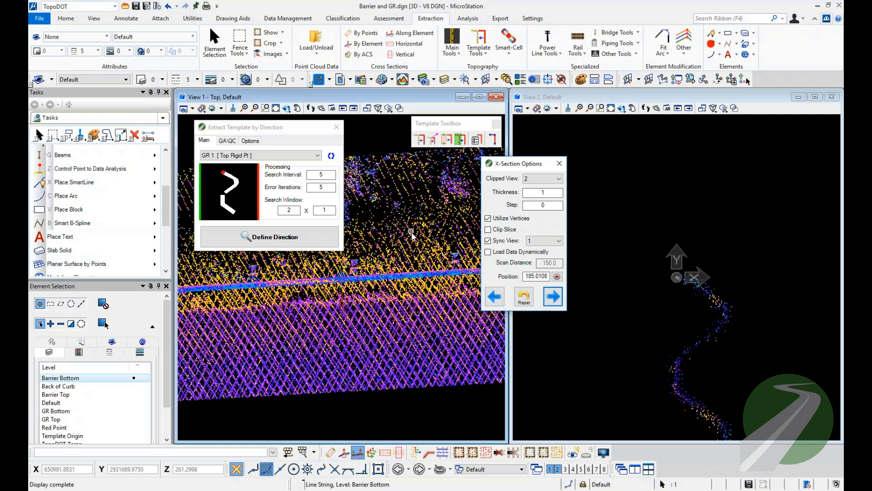
scroll(411, 233, up, 2)
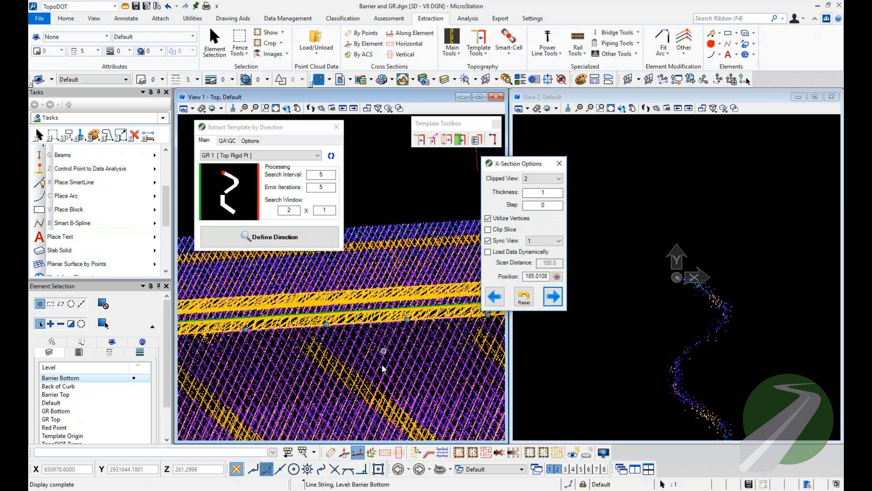
click(358, 452)
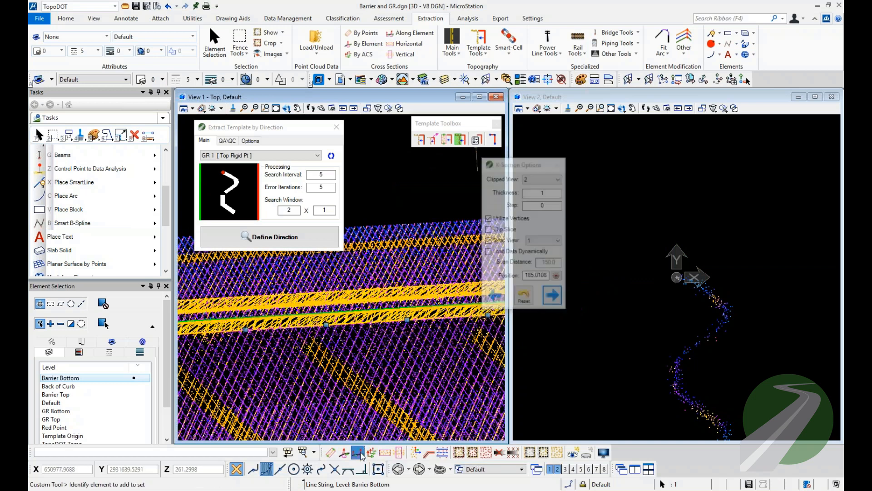
click(554, 302)
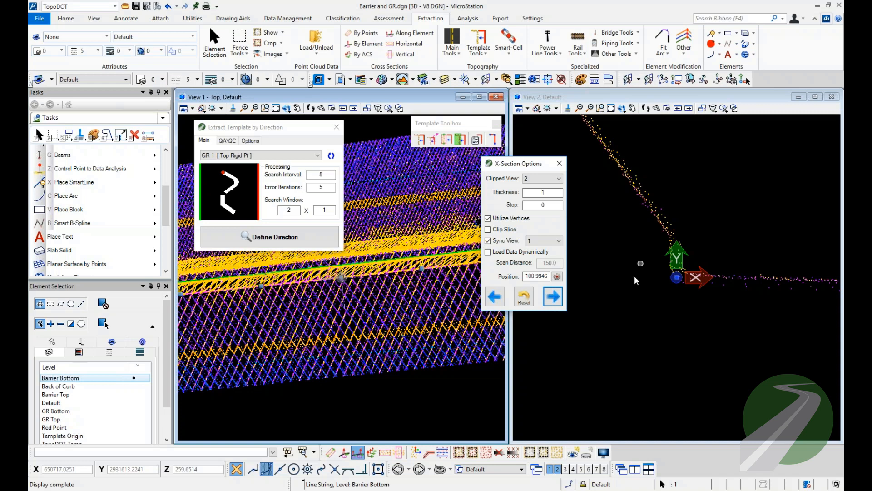
click(380, 189)
Switch to the Curbing 1.dgn drawing and examine the curb edges of the long tapered traffic island in the top view.
click(817, 7)
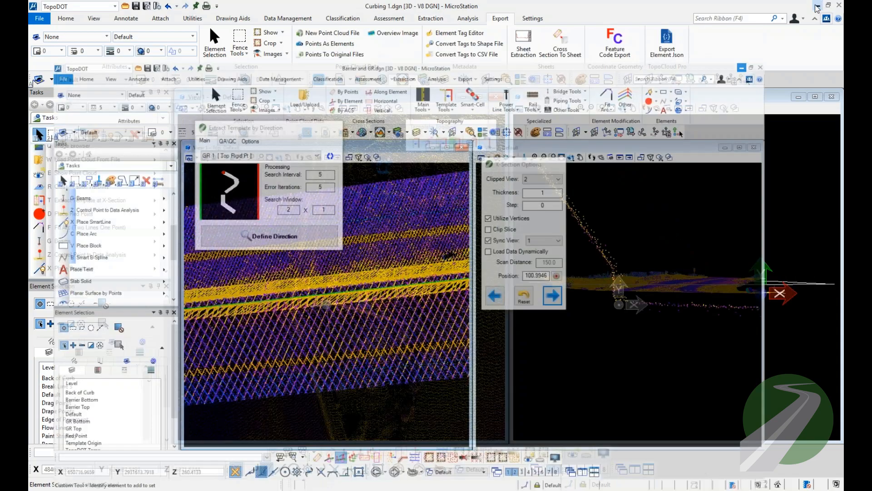
scroll(402, 235, up, 5)
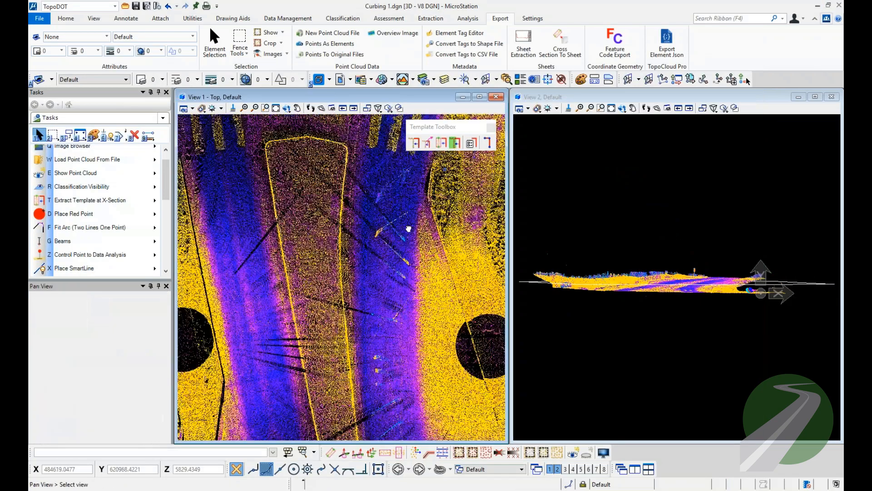
middle_drag(400, 232, 356, 284)
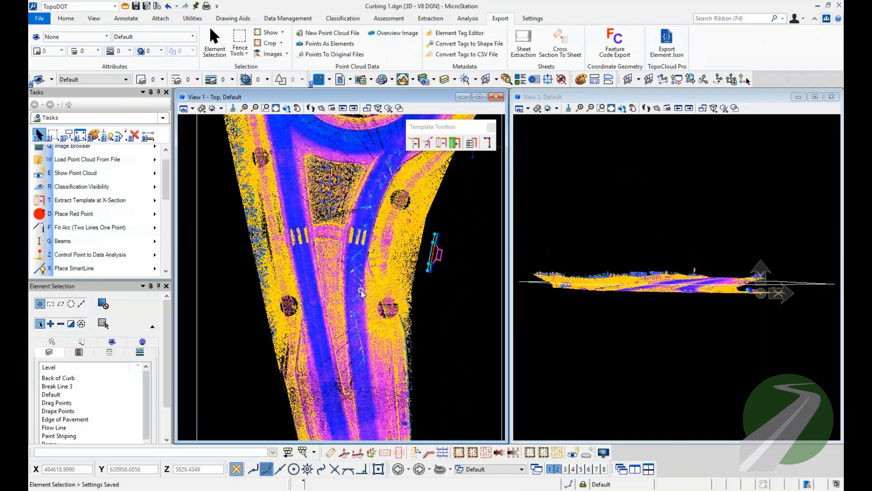
scroll(348, 394, up, 5)
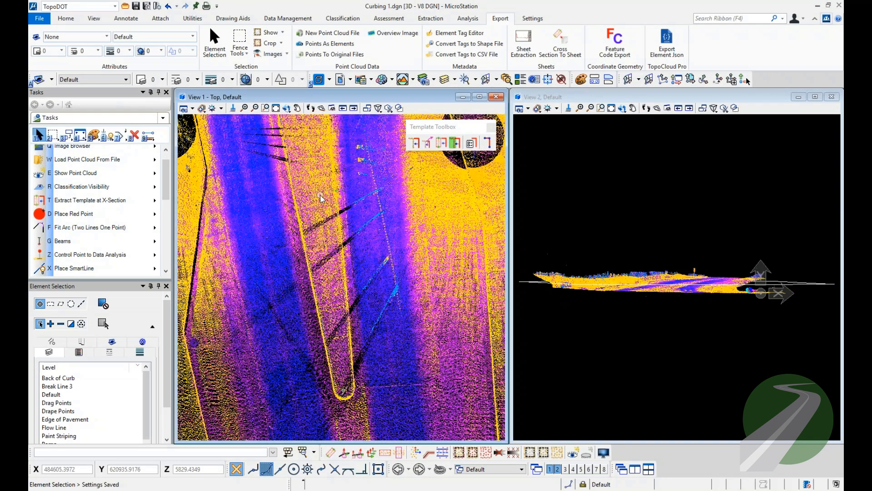
scroll(336, 288, up, 2)
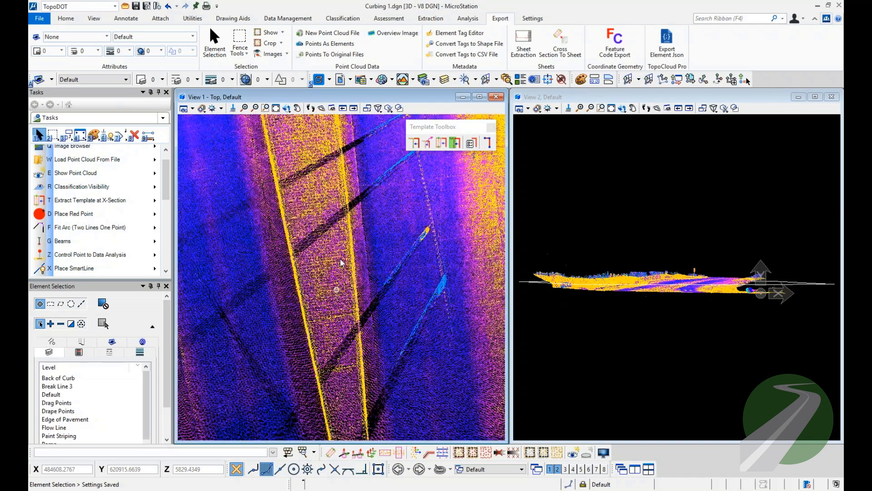
middle_drag(355, 180, 337, 213)
mouse_move(360, 340)
middle_down()
mouse_move(364, 230)
mouse_move(353, 328)
middle_up()
middle_drag(342, 314, 348, 391)
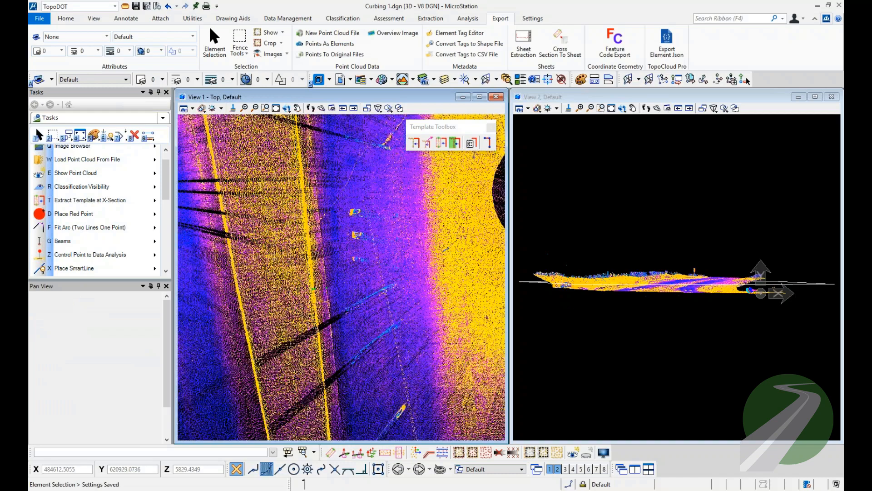
middle_drag(338, 230, 359, 373)
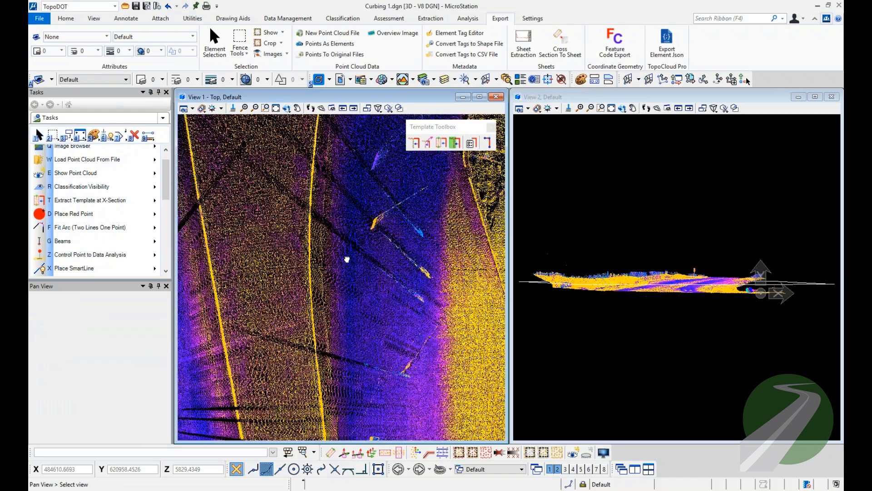
Hide the point cloud to locate the curb template's reference marks in view 1, and show the cloud again.
key(Escape)
key(e)
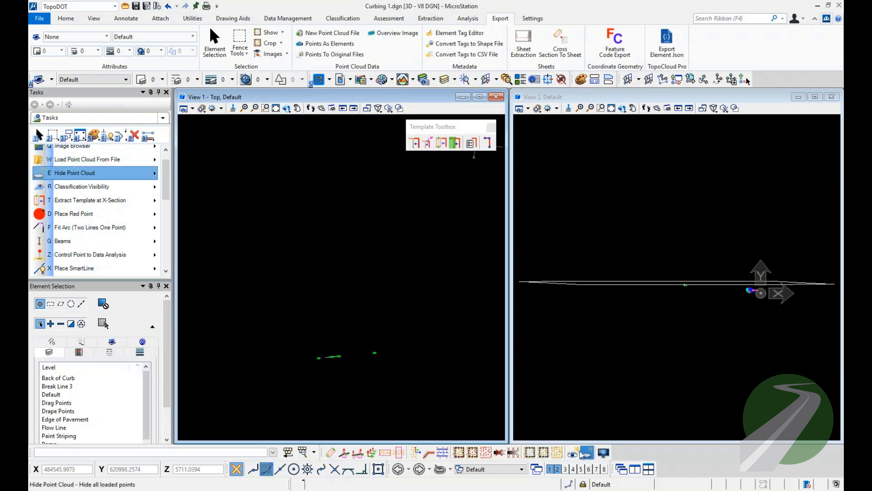
key(e)
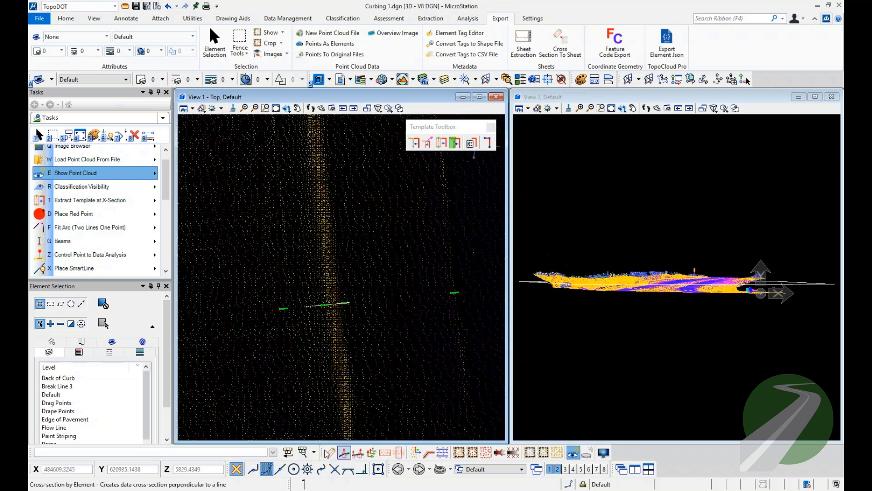
Cut a cross-section by points between the two outer green marks across the curb and frame the curb template in view 2.
click(331, 452)
click(282, 309)
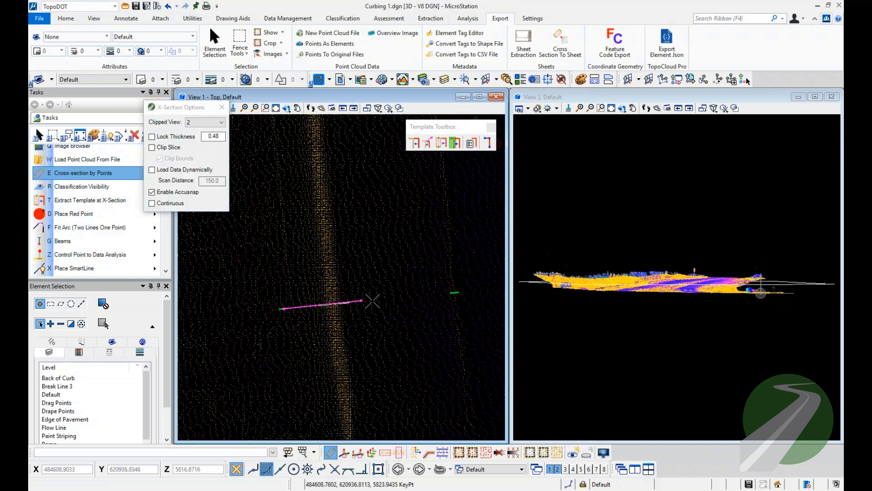
click(456, 292)
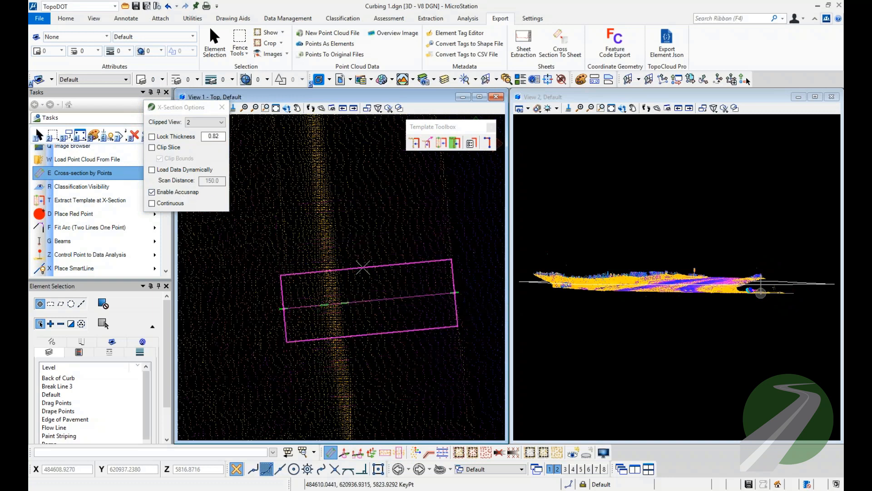
click(359, 253)
mouse_move(571, 291)
middle_down()
mouse_move(595, 282)
mouse_move(583, 280)
middle_up()
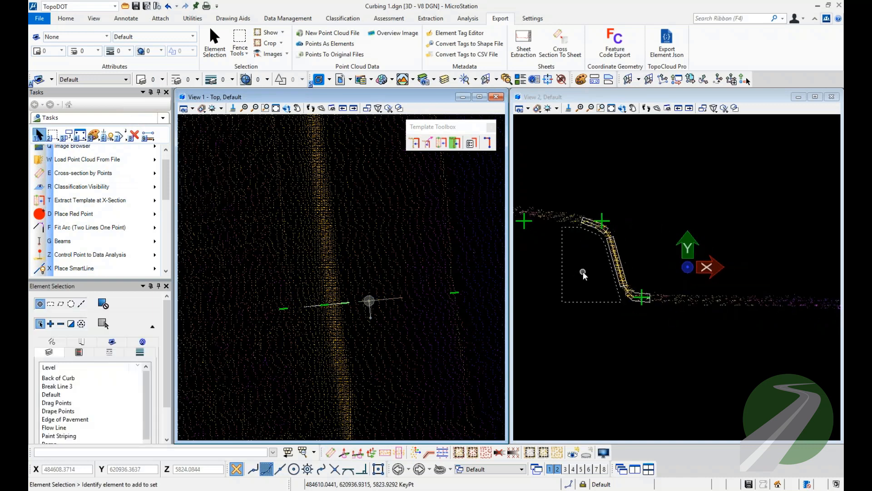
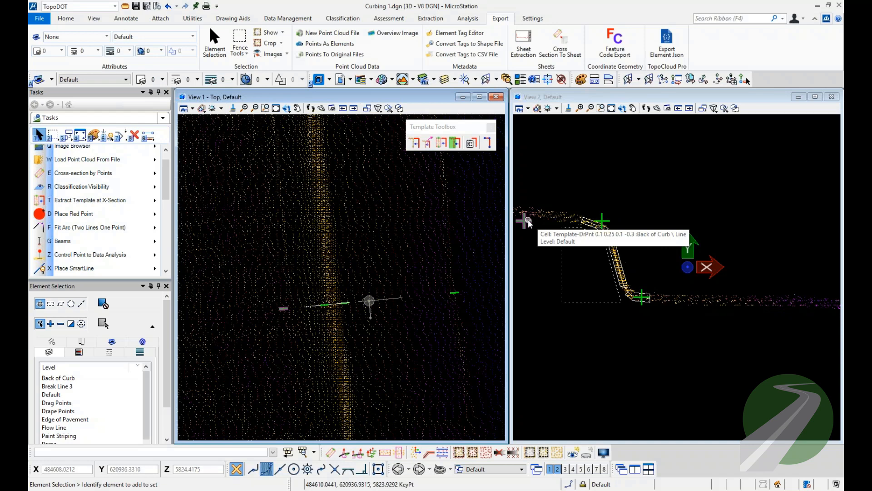
Review the drawing's level list and inspect the curb template in view 2 by window-selecting its elements, leaving it deselected.
click(434, 80)
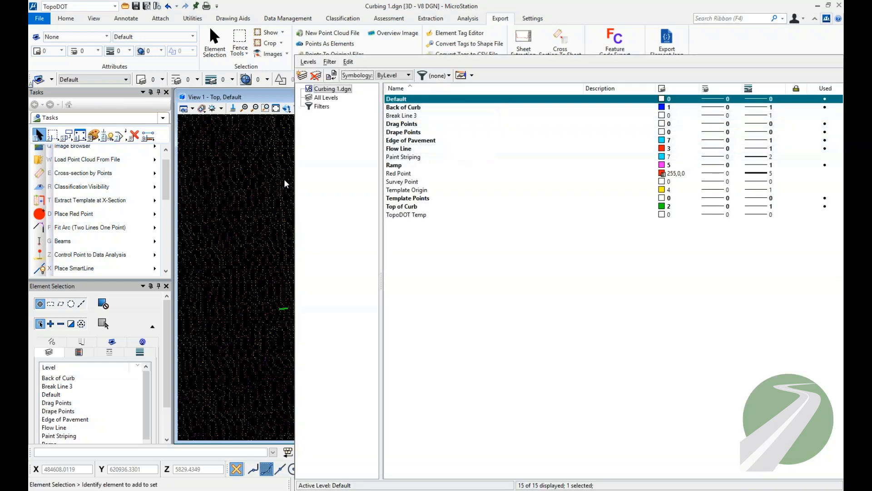
click(211, 192)
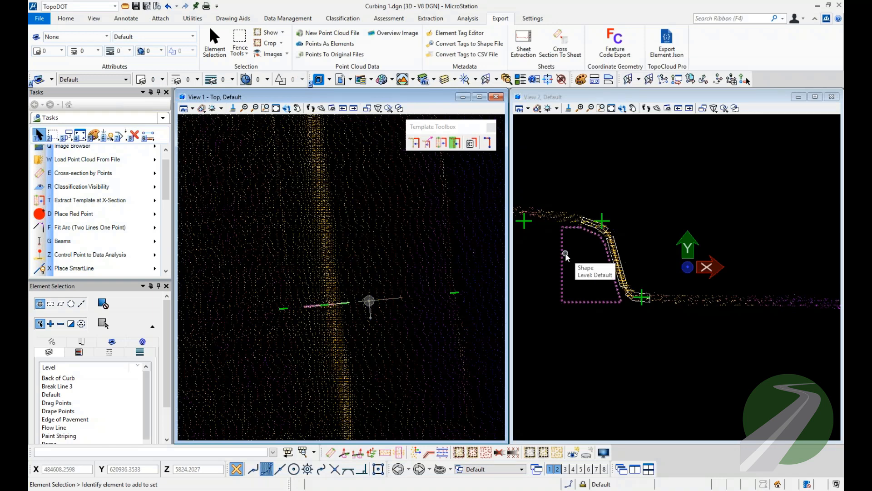
scroll(588, 242, down, 5)
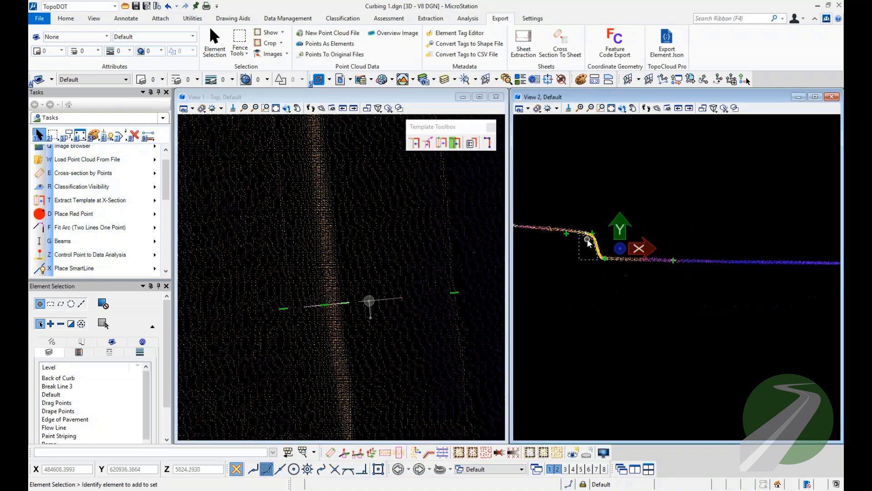
scroll(575, 227, up, 2)
drag(535, 206, 634, 313)
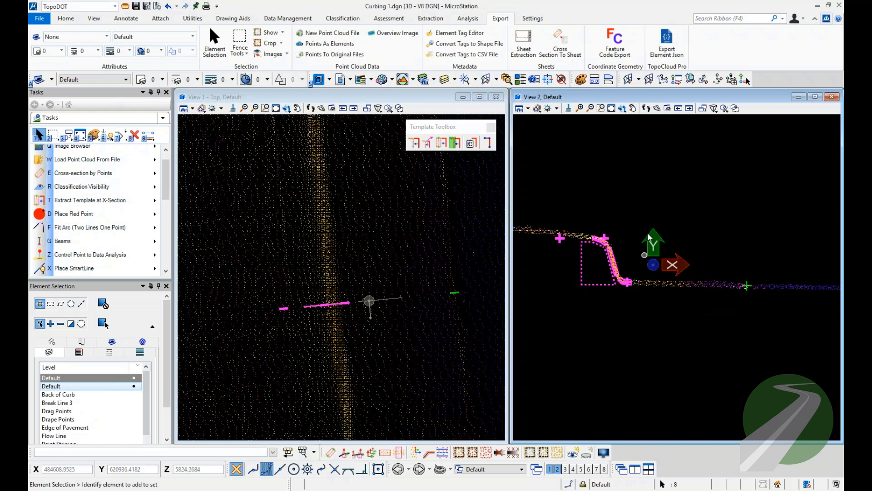
click(630, 236)
scroll(560, 239, up, 3)
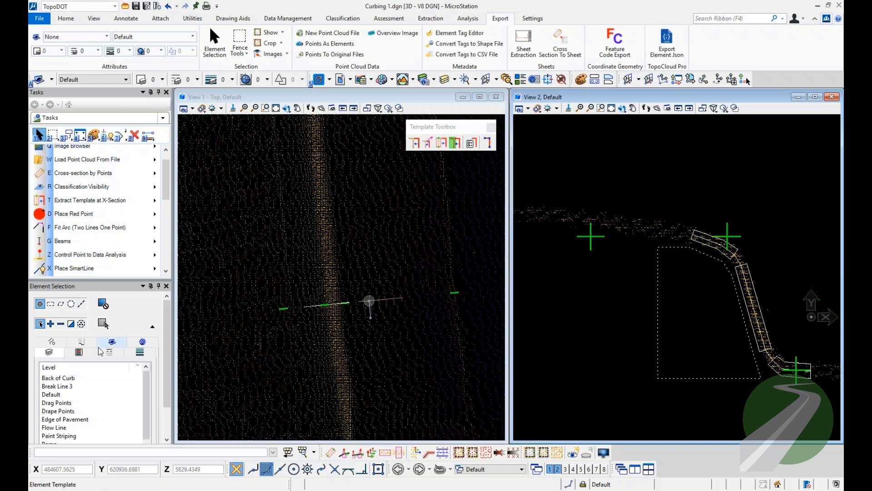
Browse the selection-by-colour list of Curbing 1.dgn.
click(79, 352)
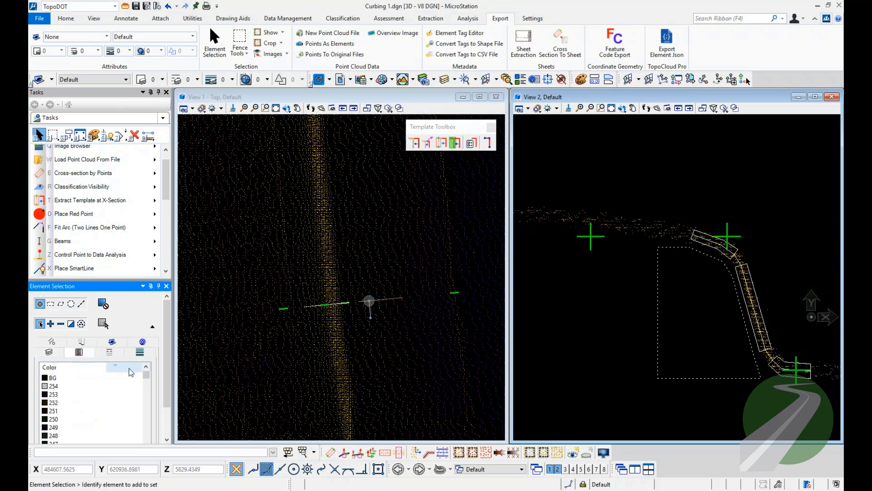
drag(146, 376, 147, 432)
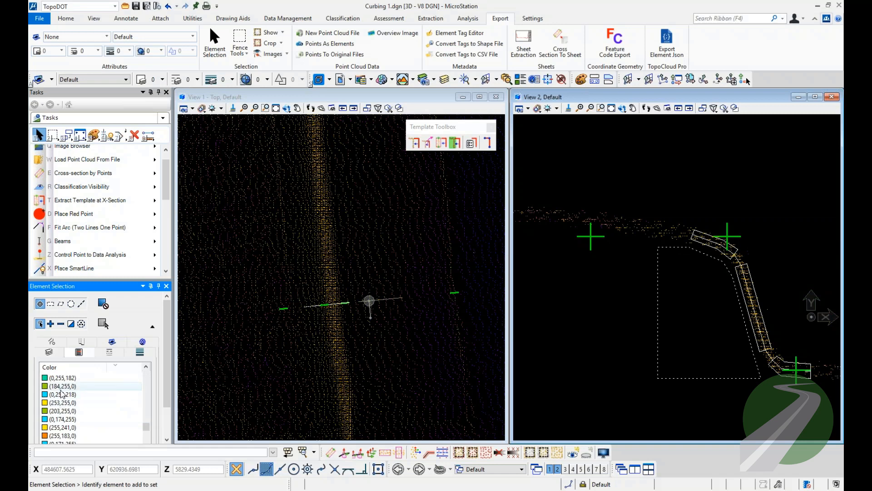
drag(146, 426, 146, 395)
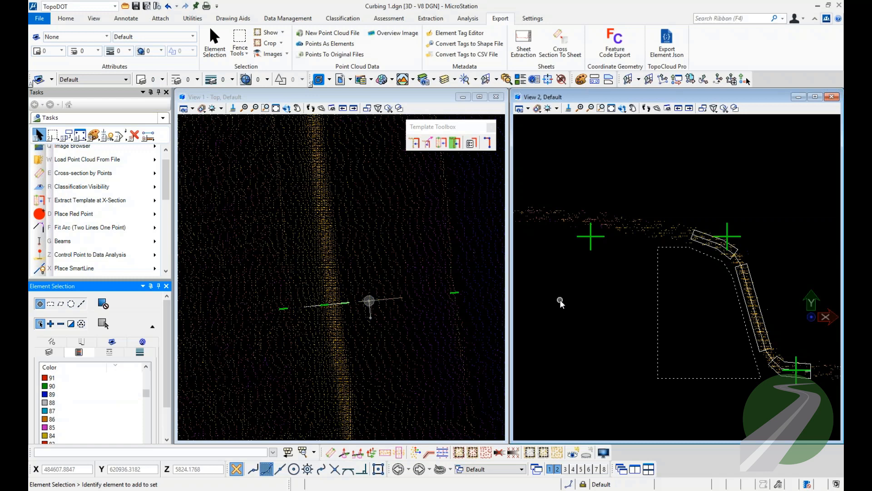
Place a red point above the curb template profile in view 2.
click(109, 213)
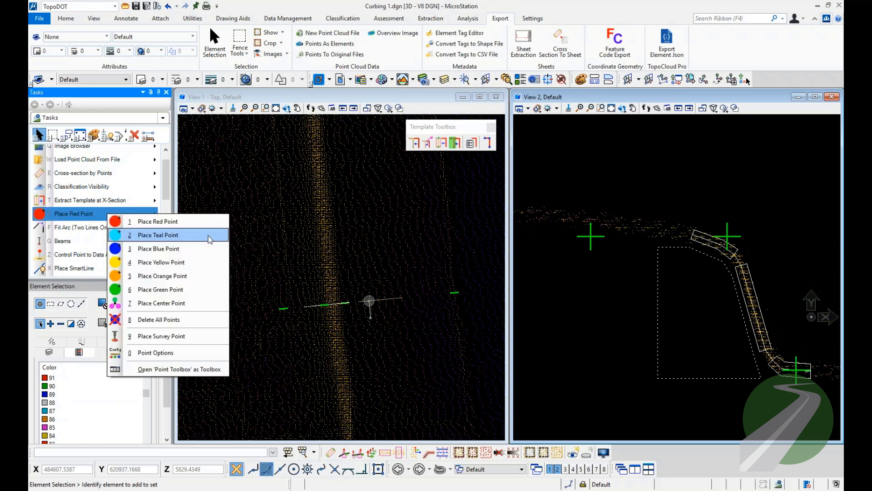
click(179, 227)
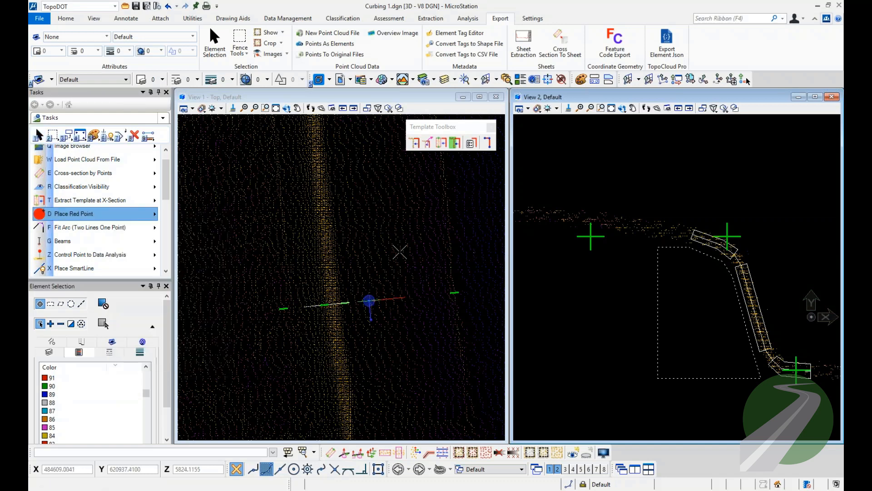
click(668, 173)
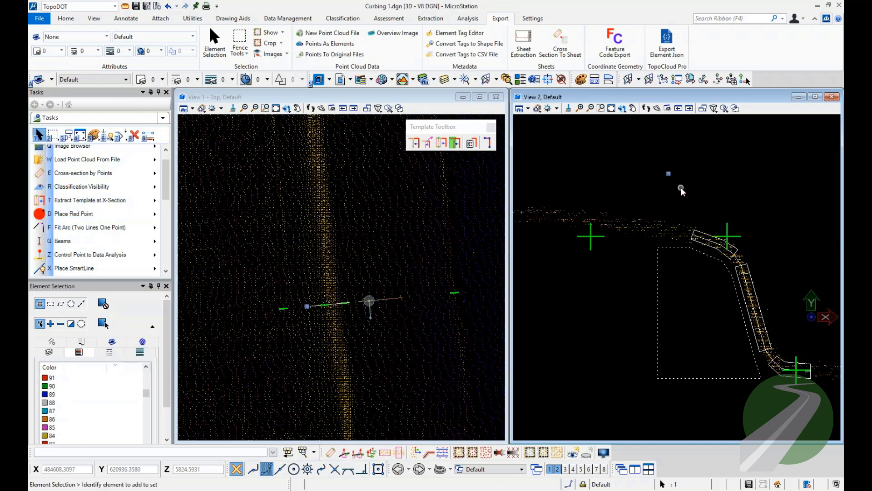
Select the red point to check its colour entry, and delete the point.
drag(146, 393, 146, 372)
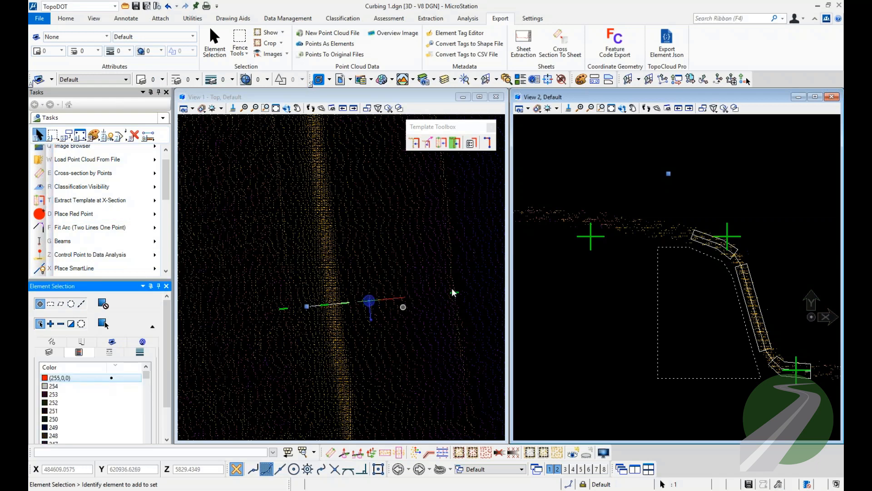
click(611, 189)
click(668, 174)
click(685, 187)
drag(642, 162, 695, 178)
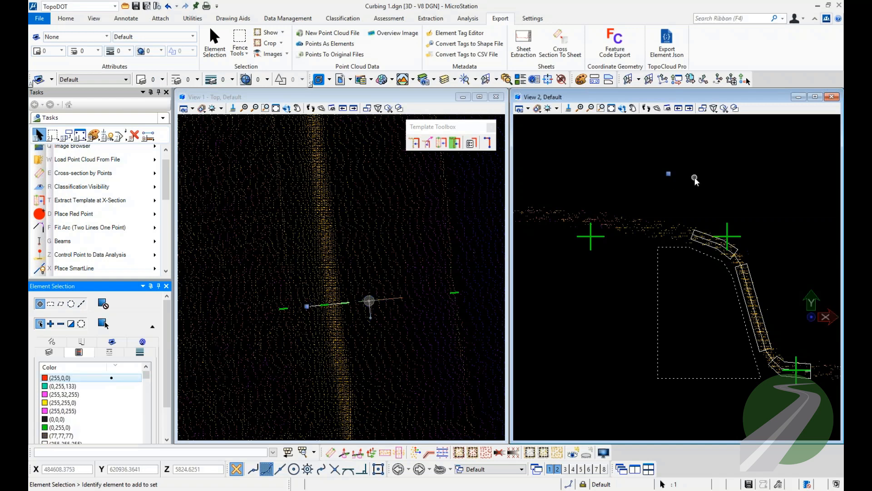
click(694, 177)
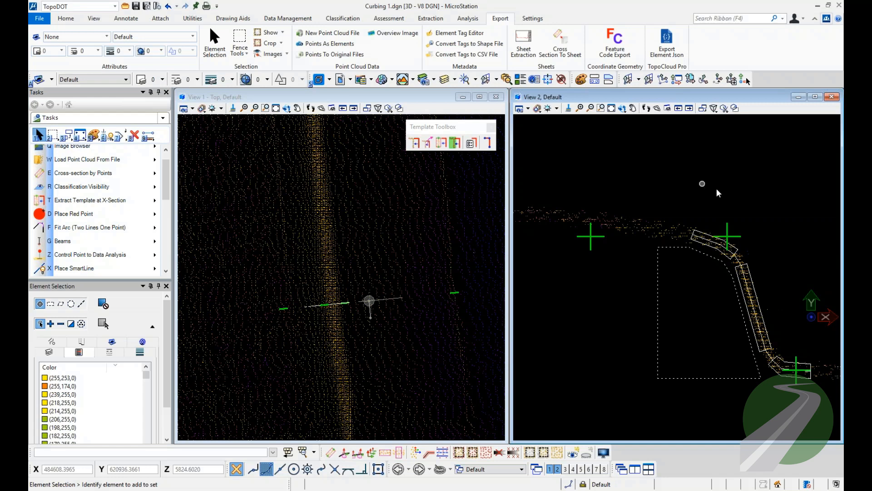
Inspect the curb template's upper box, sloped face box and dotted shape in view 2 by selecting each, and clear the selection.
middle_drag(719, 222, 674, 174)
scroll(670, 209, down, 2)
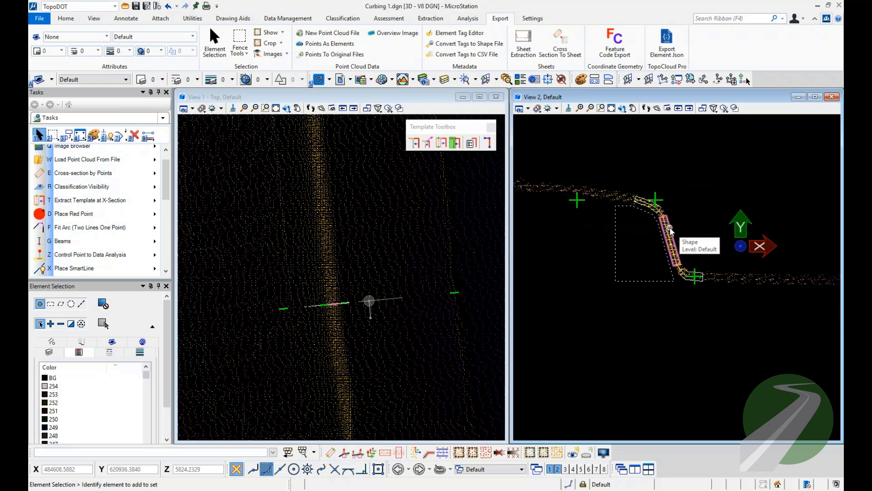
click(656, 205)
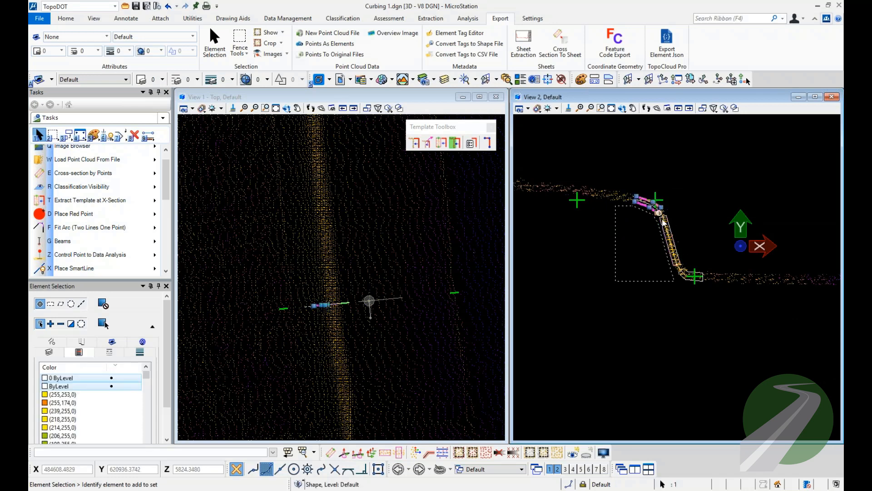
scroll(638, 242, down, 2)
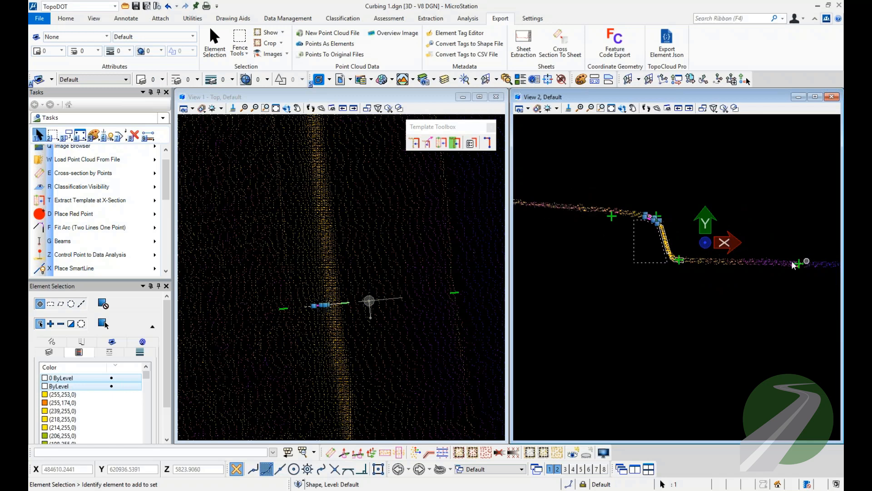
scroll(662, 233, up, 3)
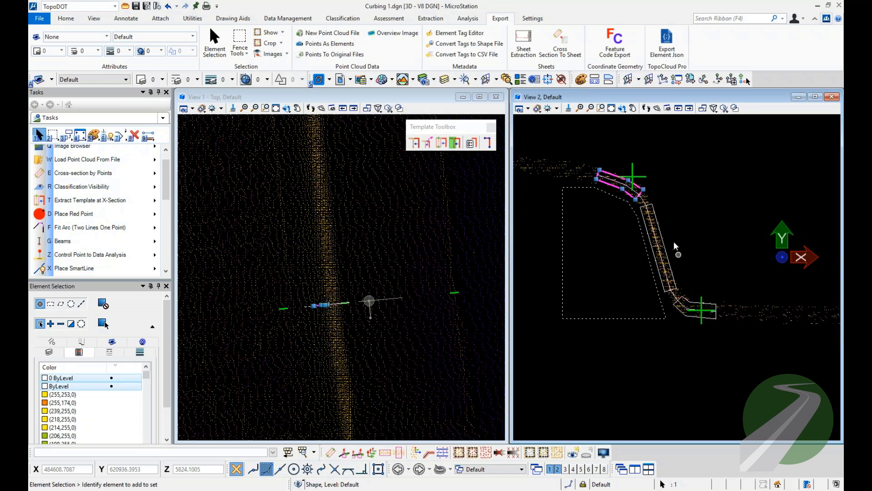
click(655, 209)
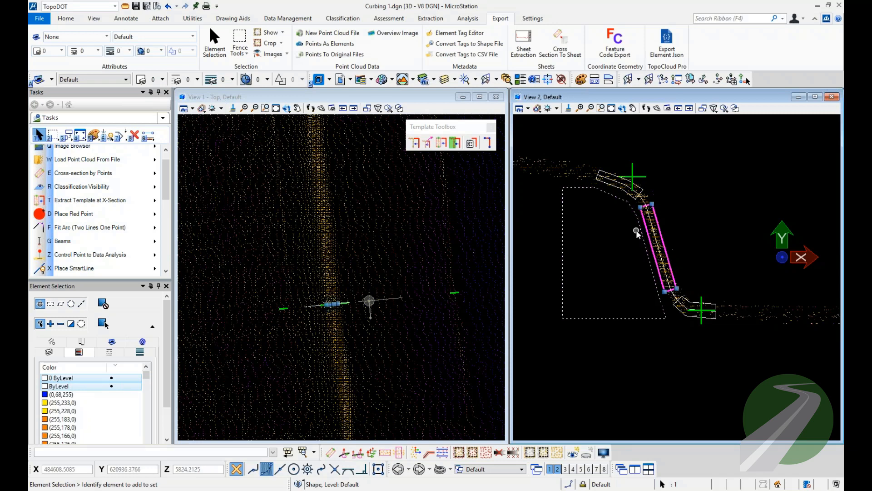
click(624, 200)
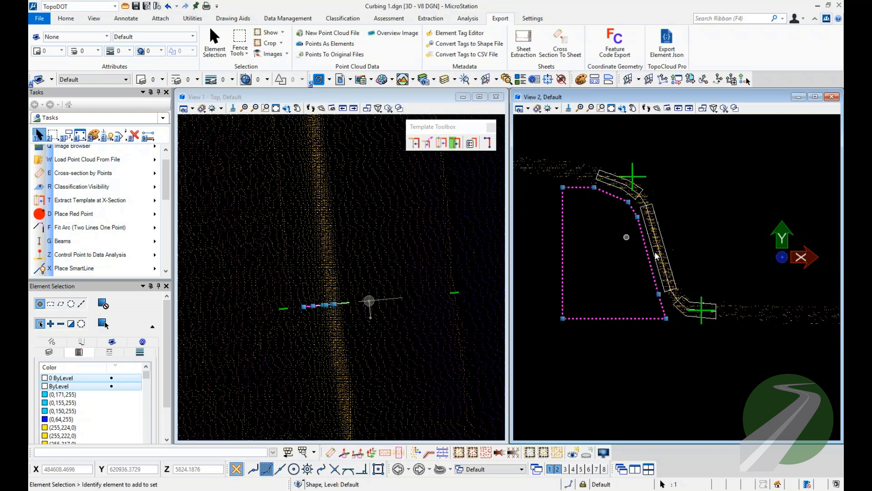
click(676, 206)
middle_drag(632, 216, 692, 250)
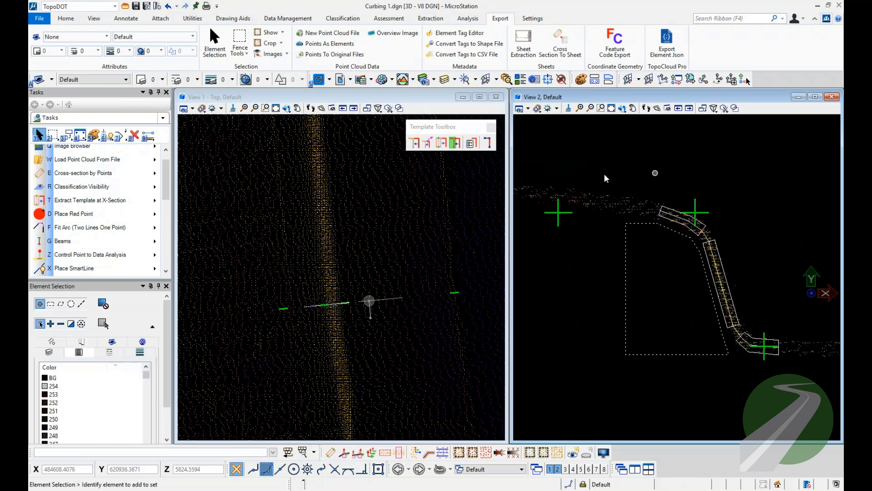
Draw a horizontal SmartLine of two .25 segments from above the top-of-curb cross to above the outer green cross in view 2.
click(85, 269)
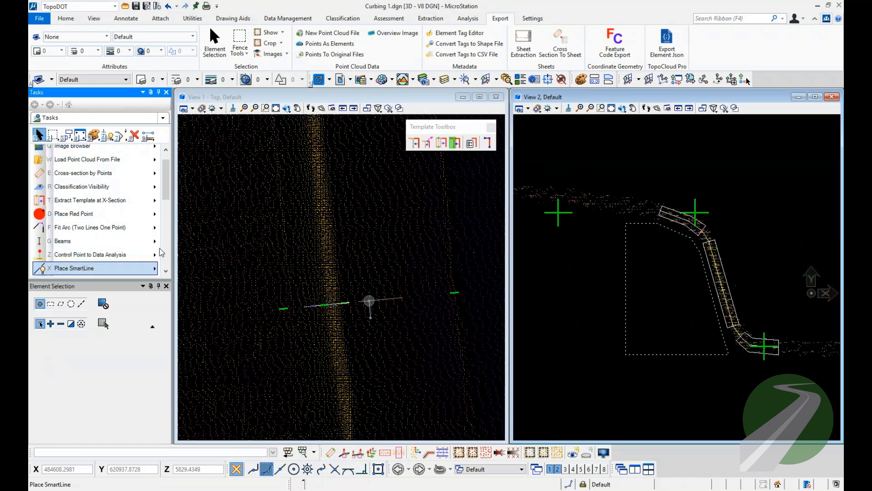
click(696, 199)
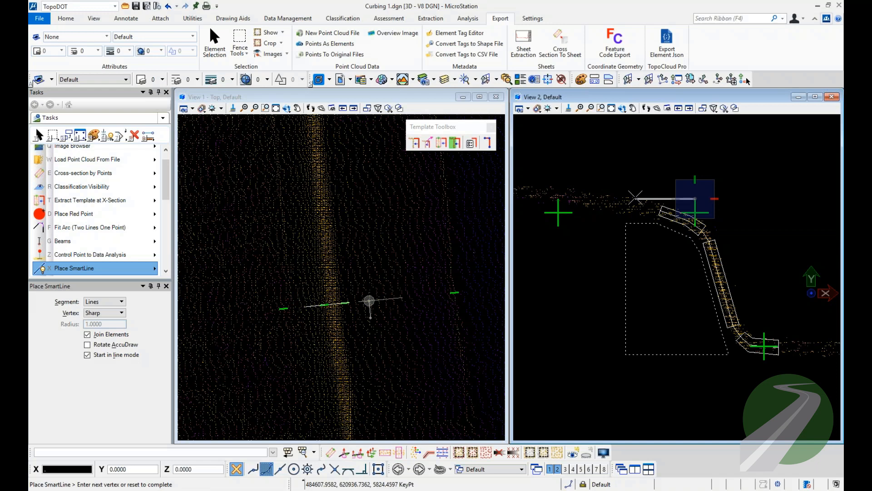
text(.25)
click(625, 198)
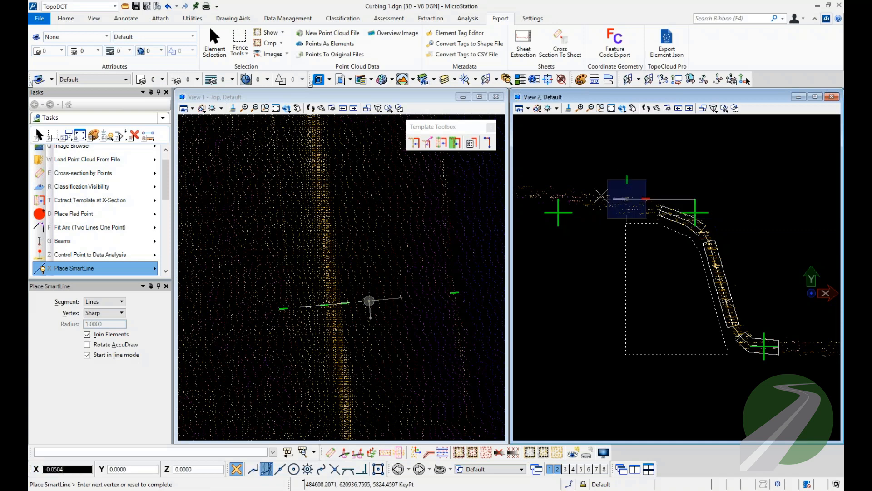
click(551, 169)
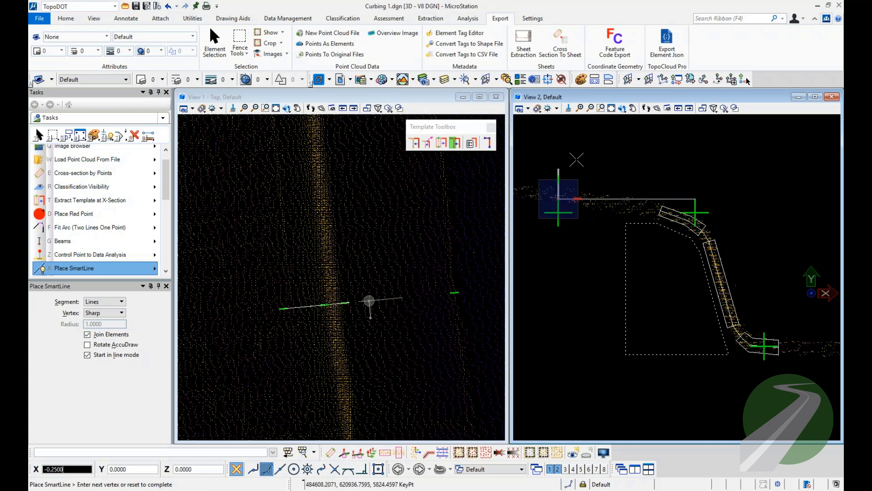
right_click(551, 170)
Start Create Template Breaks on the new horizontal line, with an offset of .25 and a length of .1.
click(45, 134)
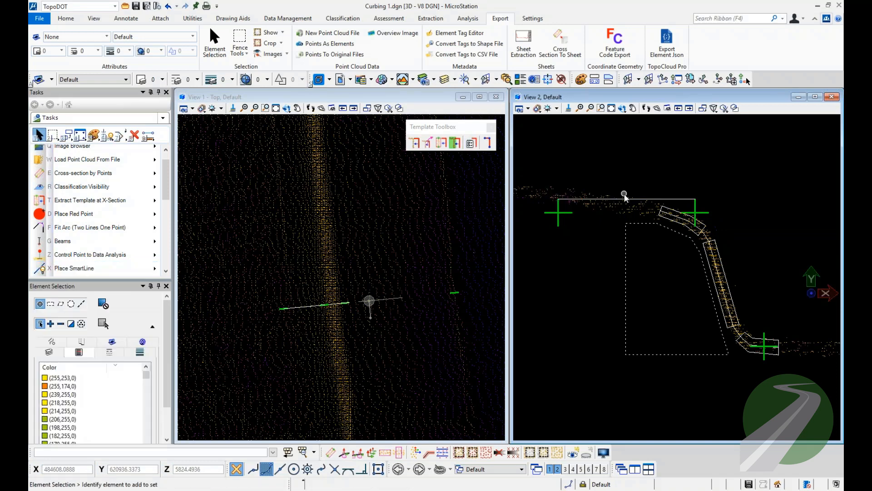
click(641, 199)
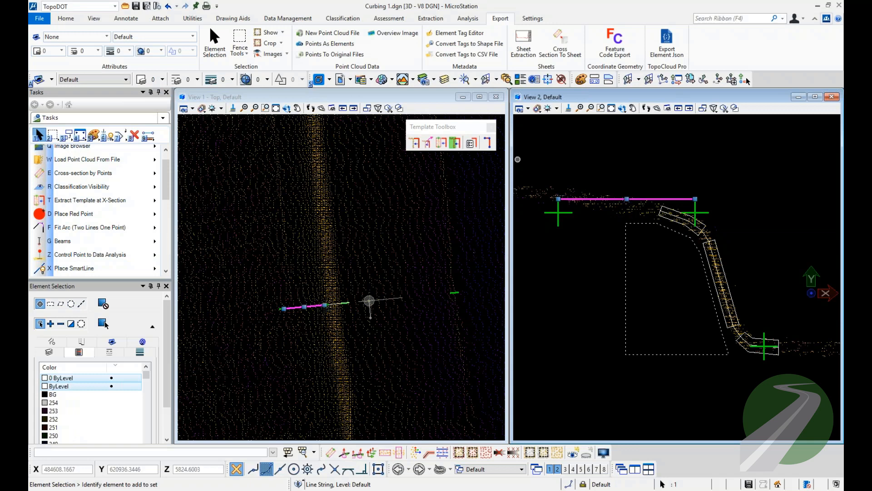
click(488, 142)
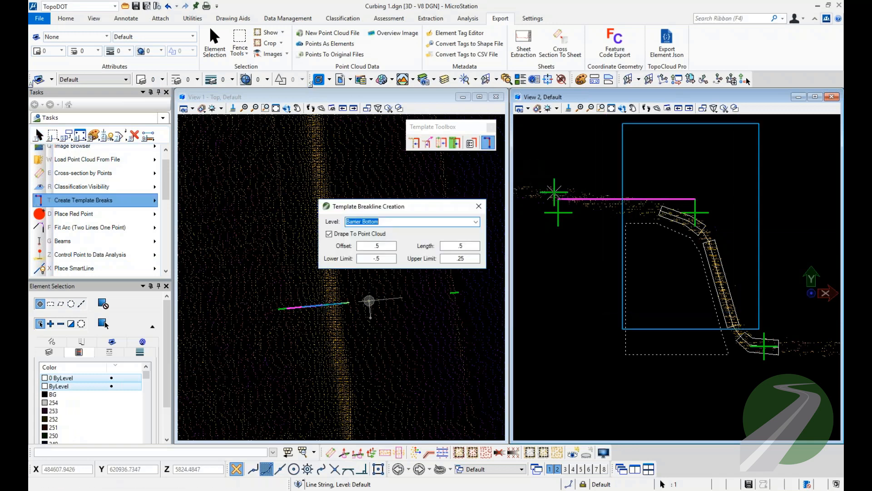
click(381, 258)
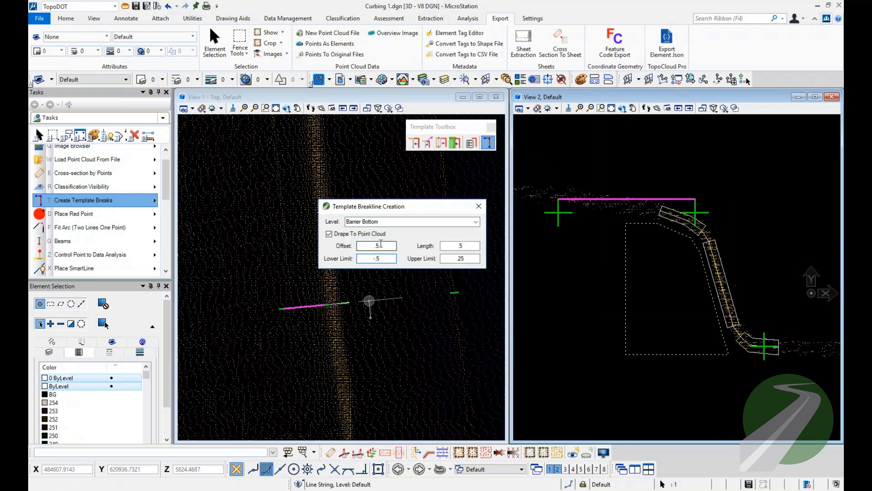
double_click(377, 245)
text(.25)
key(Tab)
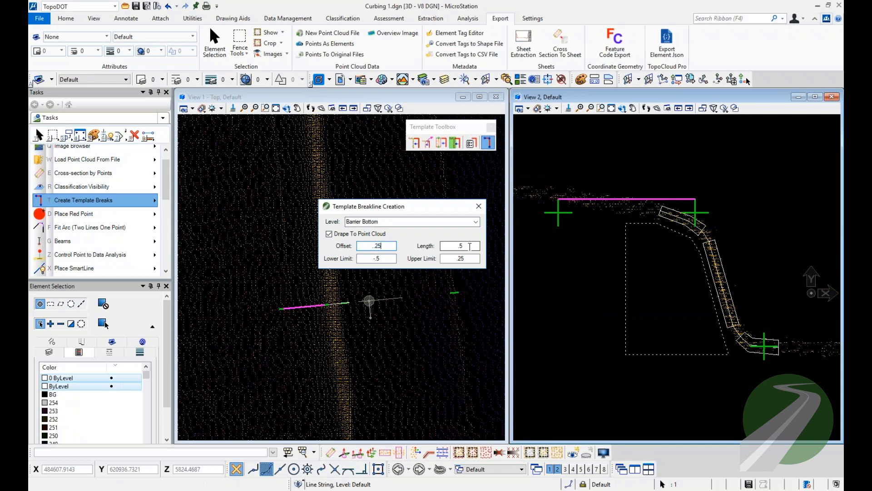
text(.1)
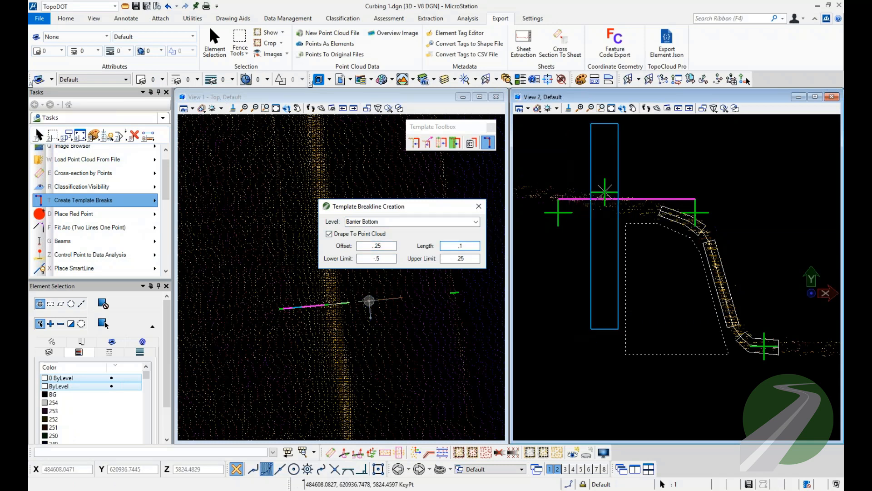
Set the template breakline offset to -.25 and restart Create Template Breaks on the selected line.
double_click(377, 246)
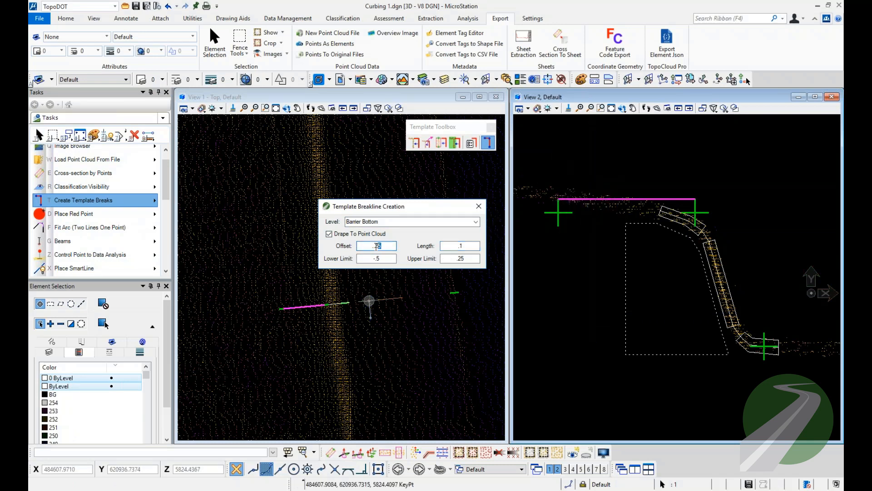
text(.25)
text(-)
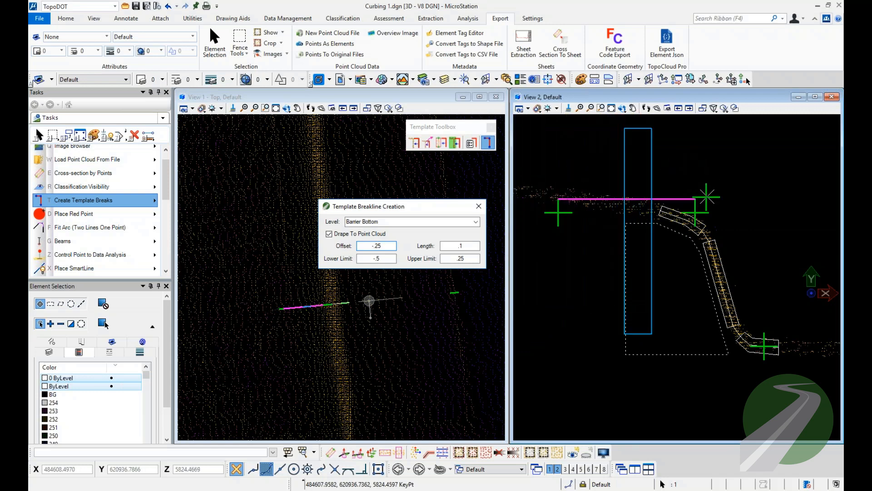
key(Escape)
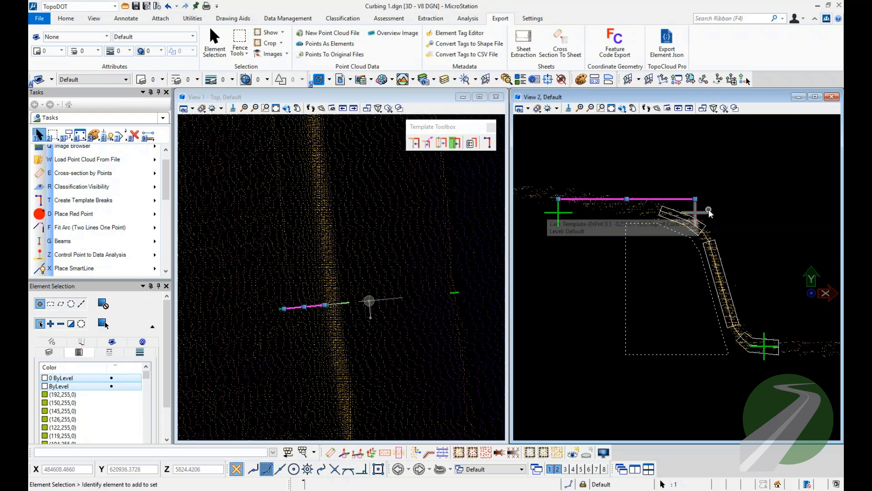
click(488, 142)
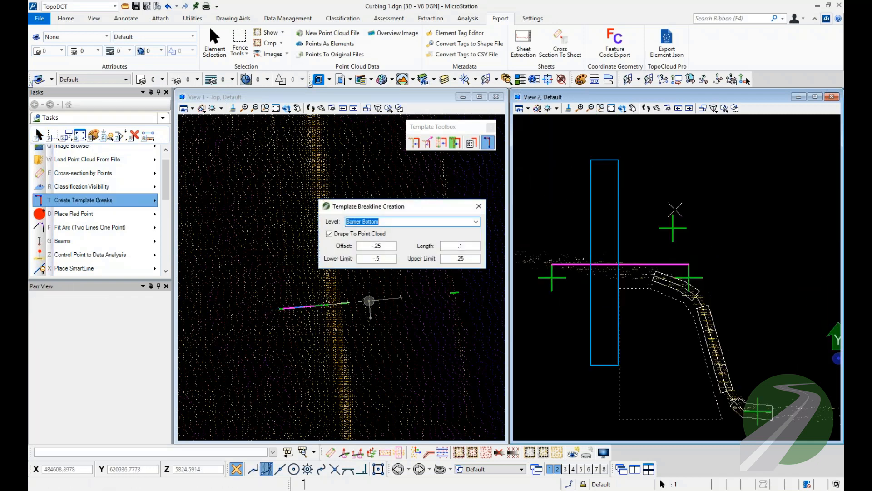
Cancel Create Template Breaks and delete the horizontal SmartLine above the curb template in view 2.
middle_drag(700, 123, 698, 200)
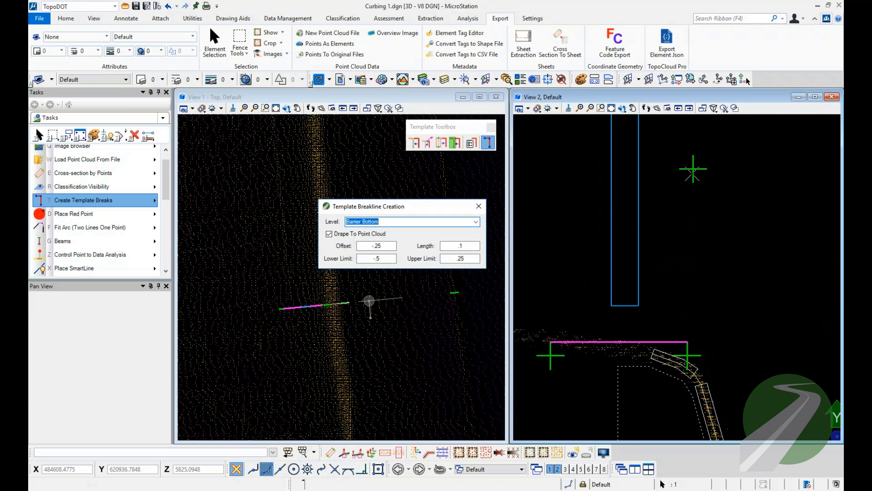
key(Escape)
scroll(719, 196, down, 3)
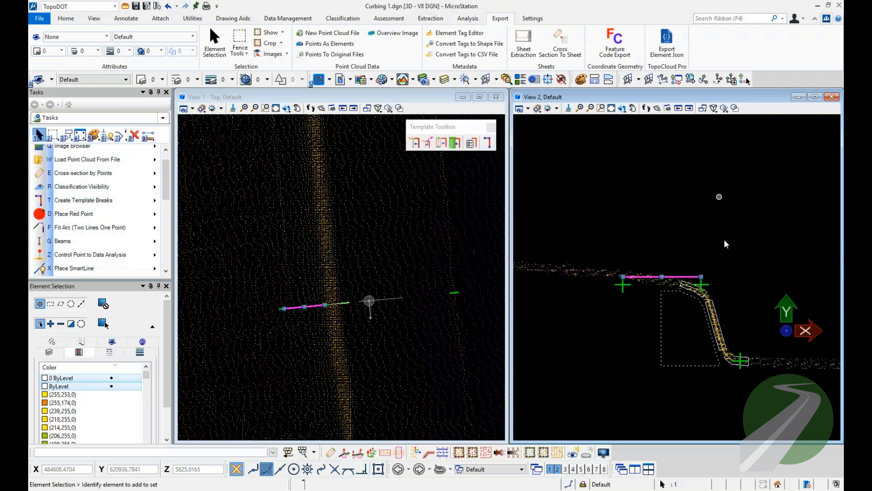
middle_drag(722, 285, 703, 206)
click(710, 219)
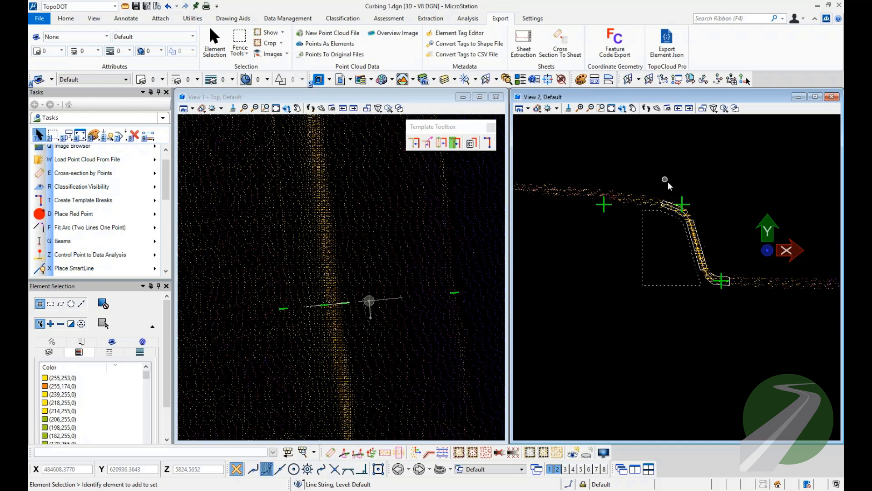
Open the Break-line Modification Toolbox as a floating toolbox and place it beside the Template Toolbox, with the median's rounded end shown in view 1.
scroll(329, 240, down, 9)
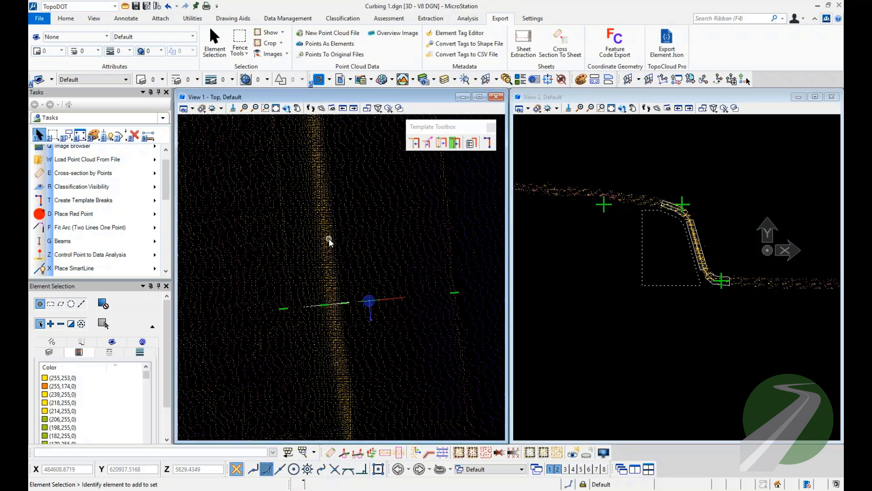
middle_drag(329, 240, 381, 211)
scroll(383, 273, up, 3)
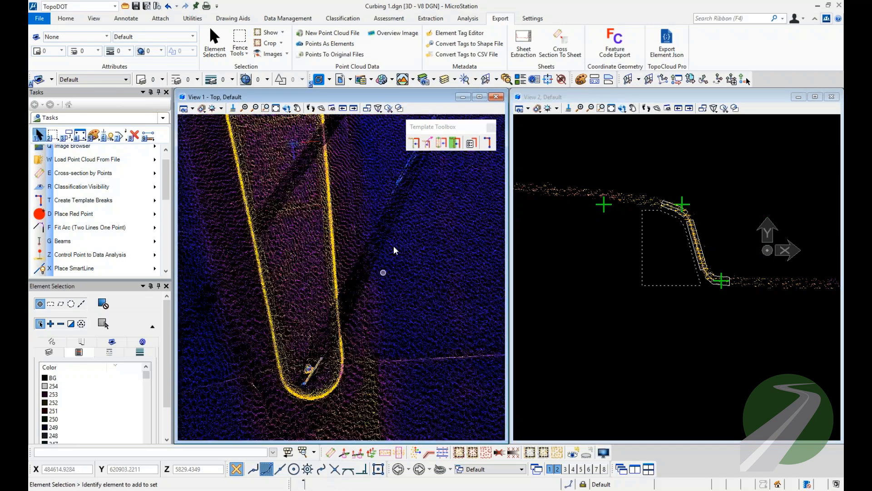
click(100, 231)
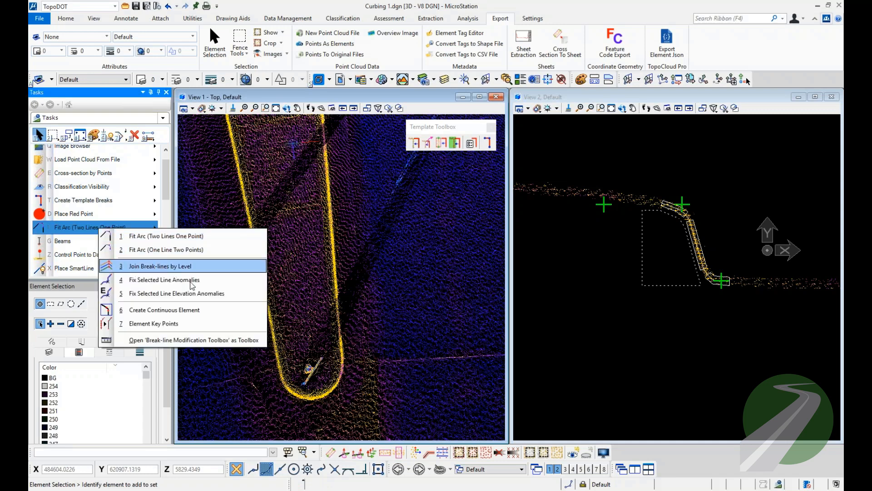
click(248, 341)
drag(247, 342, 350, 130)
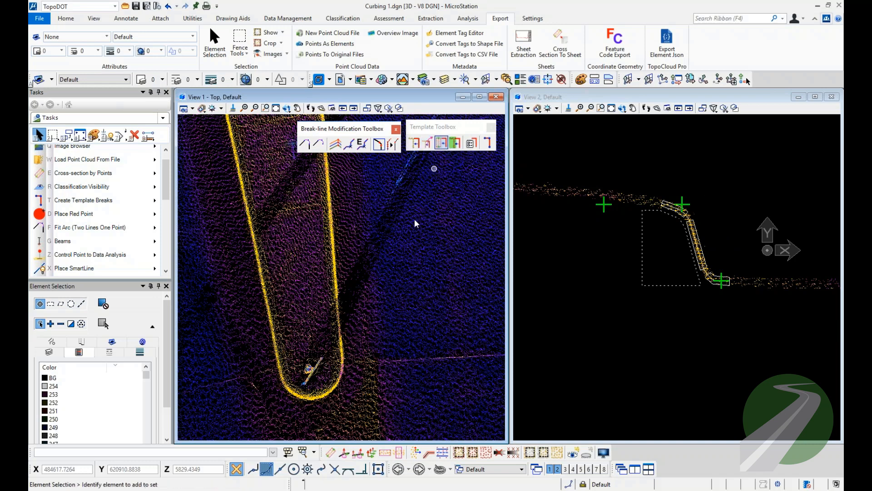
Start Extract Template by Path with the Curb 4 [ FL, TOC, BOC (adjustable) ] template and set the search window width to 2.
scroll(326, 383, down, 5)
middle_drag(339, 262, 325, 367)
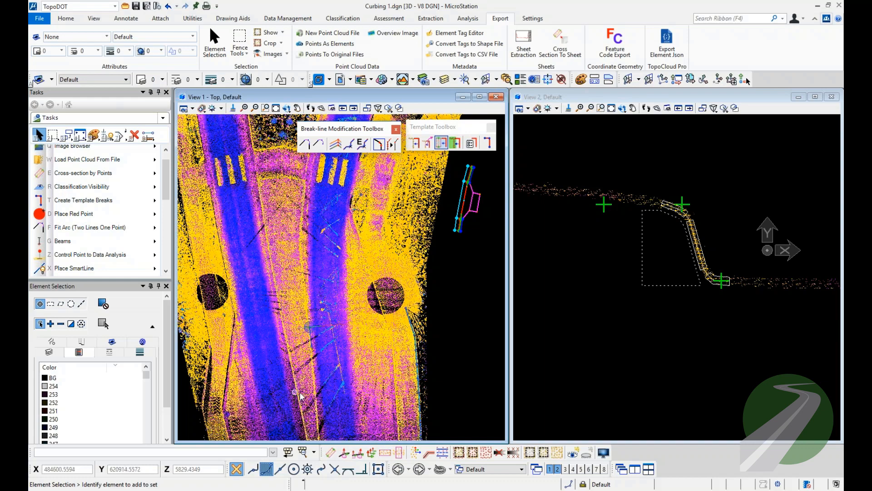
scroll(300, 395, up, 5)
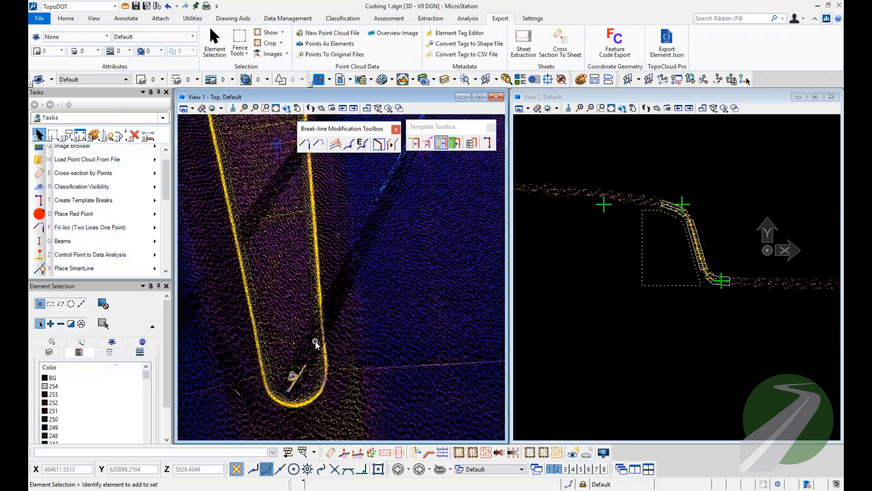
scroll(315, 341, up, 1)
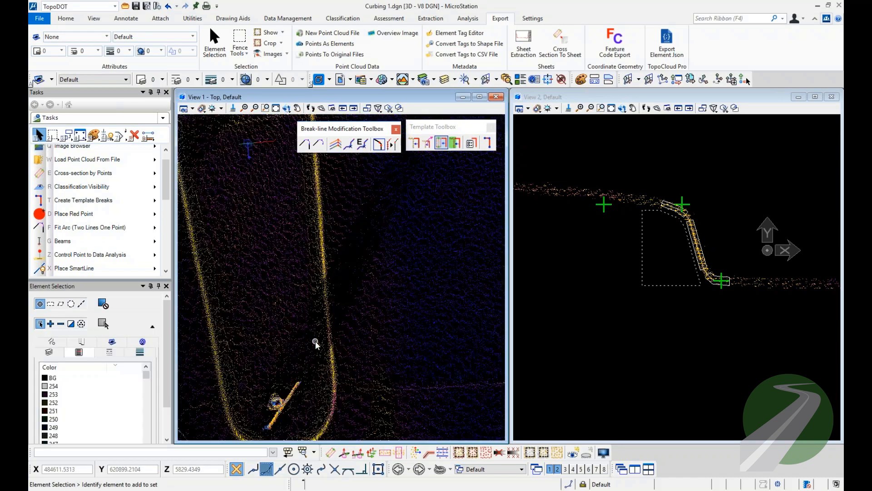
click(432, 144)
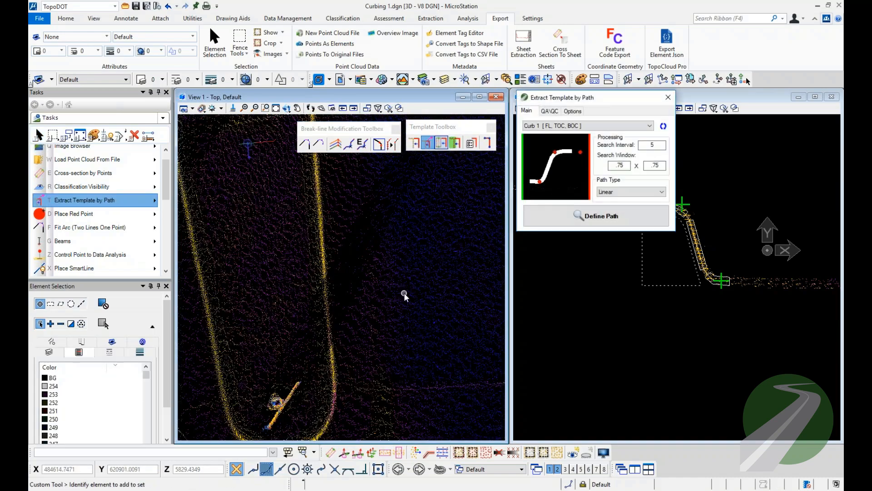
click(564, 130)
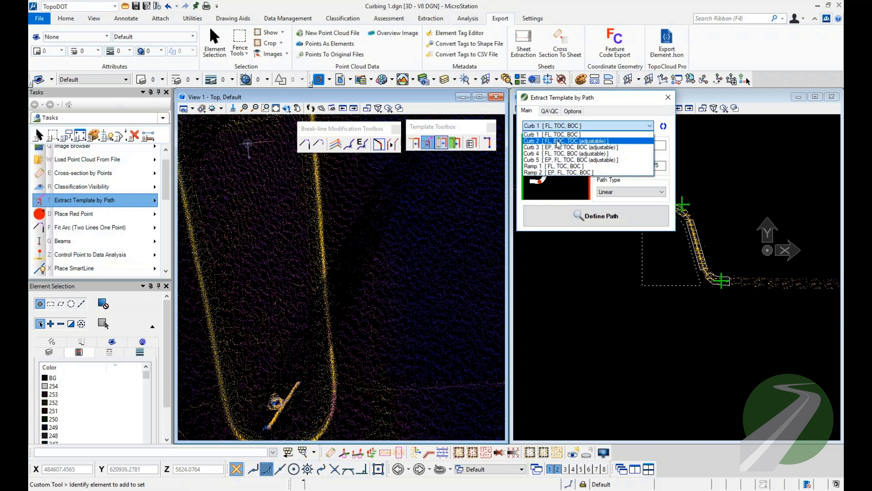
click(558, 142)
key(Down)
key(Down)
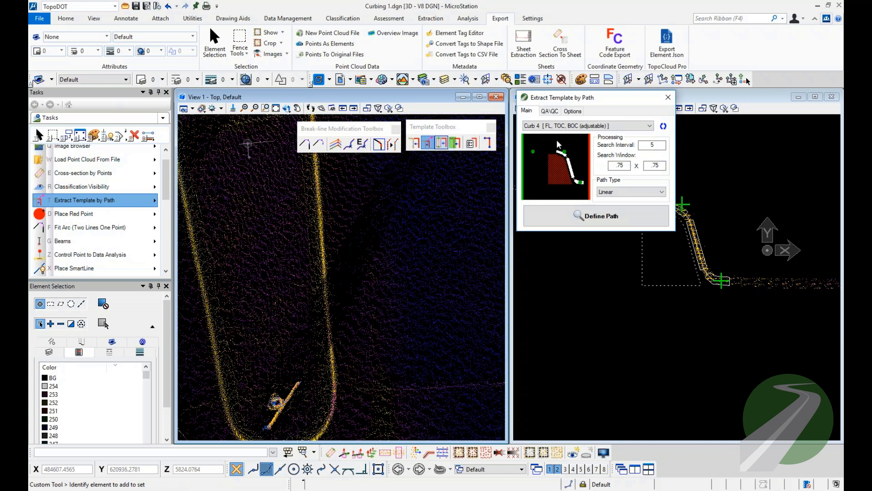
key(Down)
key(Up)
drag(603, 167, 600, 166)
text(2)
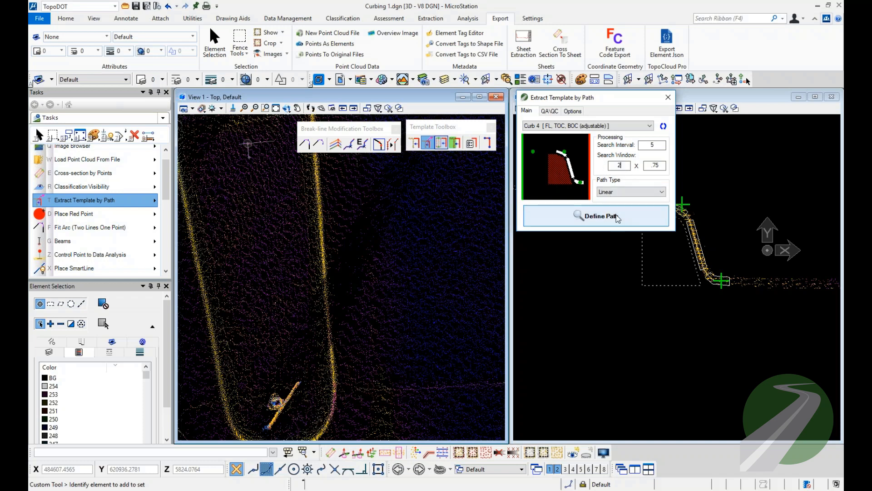
Drop the linear path begun on the curb, set the path type to Spline and turn off Stop at Linear Path Vertices.
click(619, 220)
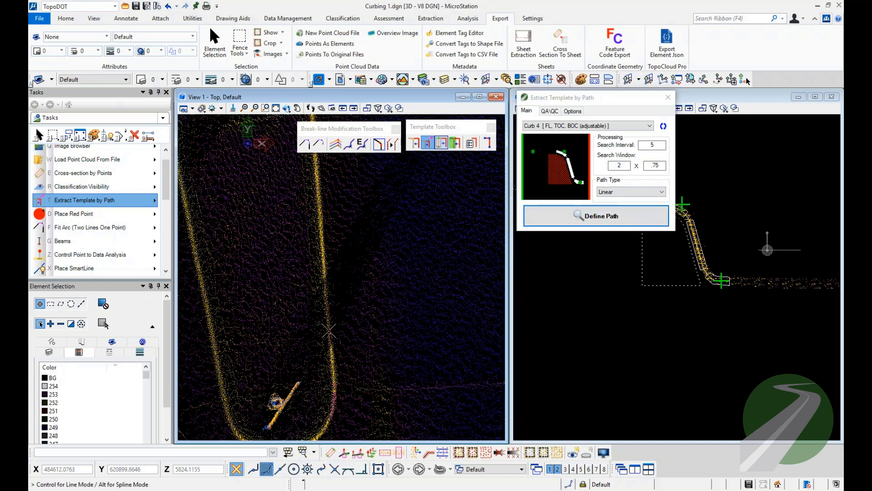
right_click(325, 233)
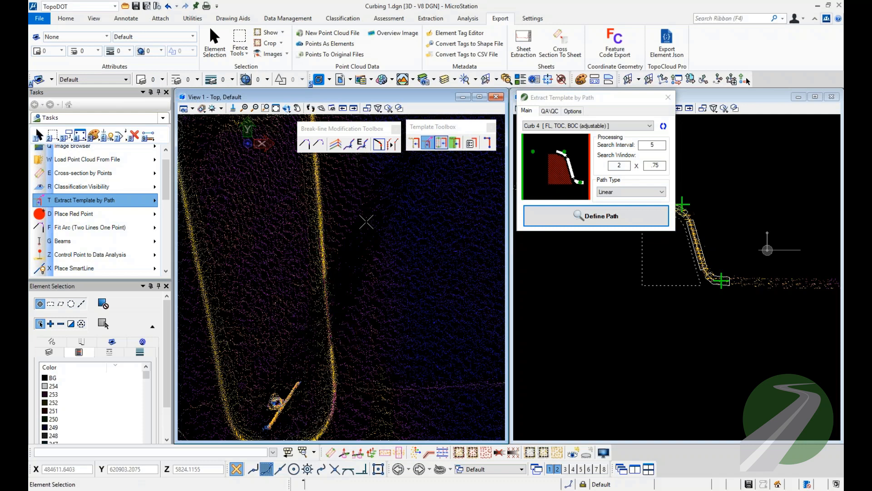
click(627, 193)
click(605, 207)
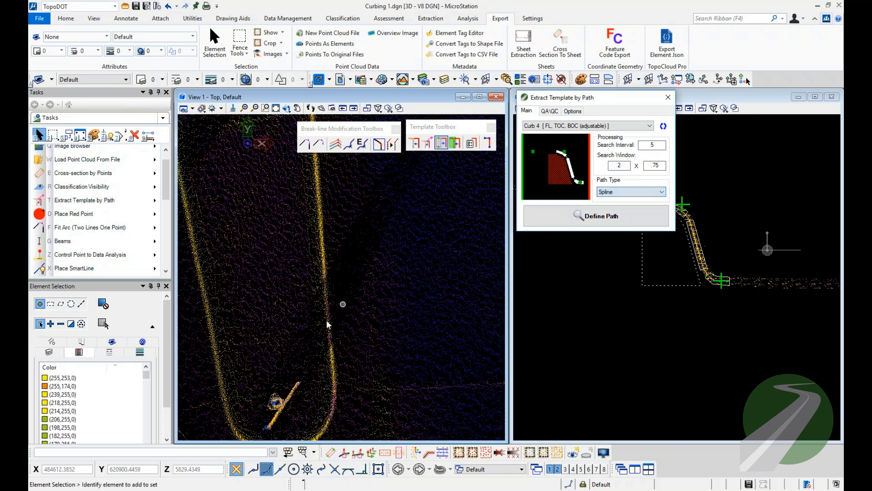
click(574, 111)
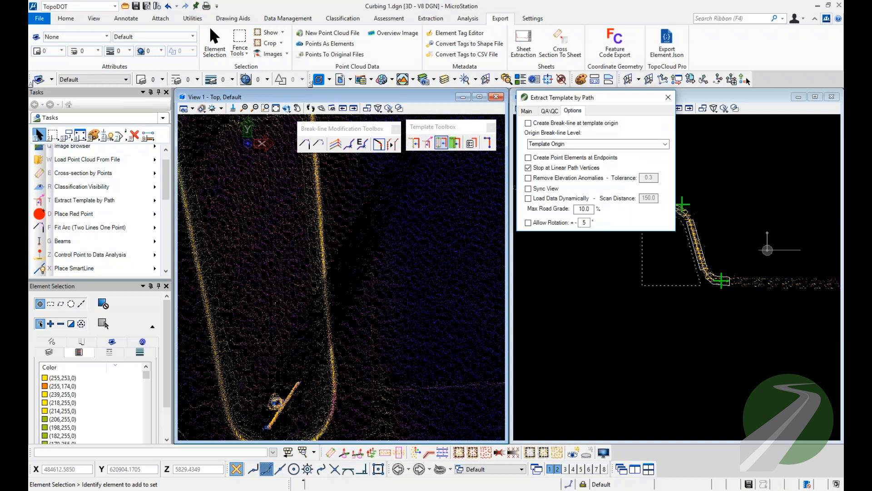
click(534, 169)
click(526, 112)
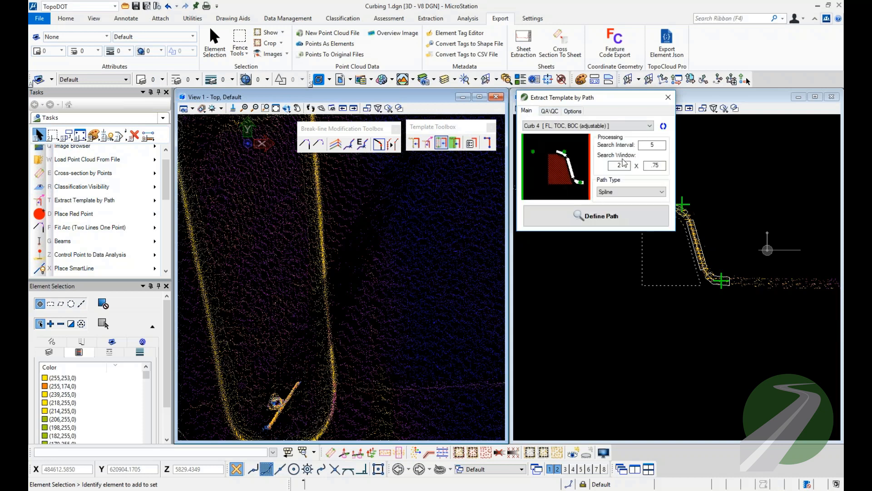
Extract Curb 4 along a spline path on the median's right curb, from above its rounded lower end to just below the upper right corner.
click(593, 217)
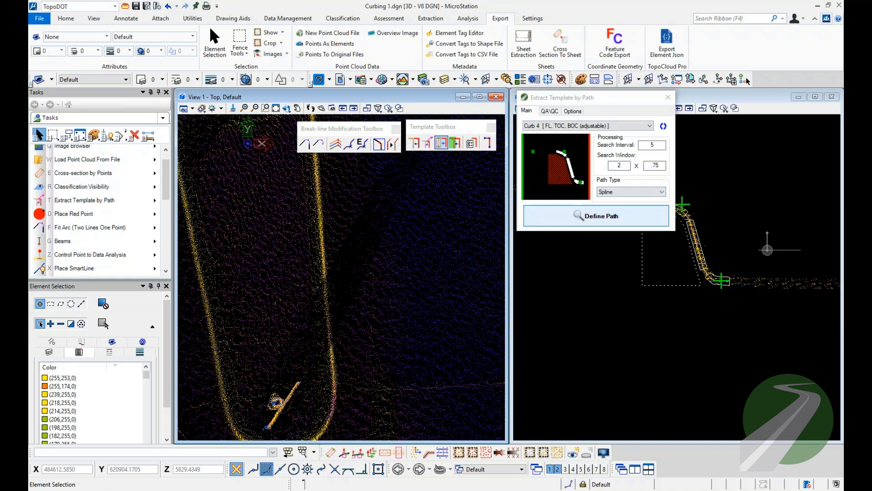
click(334, 352)
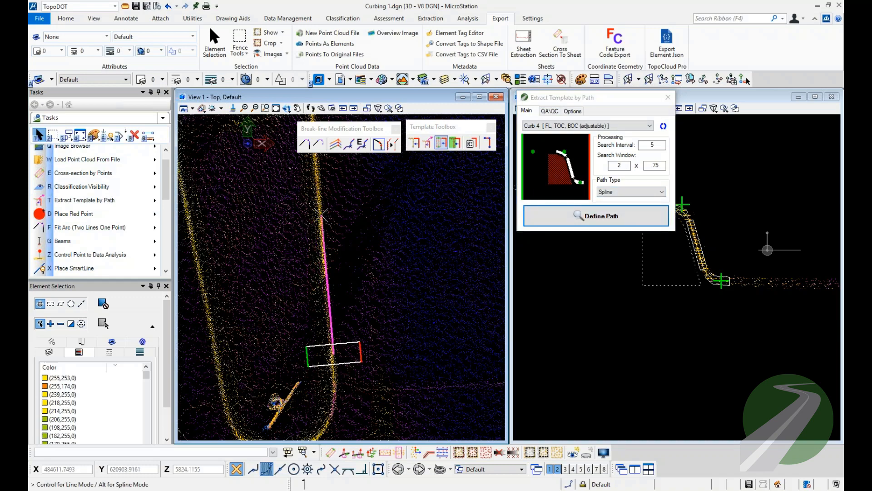
scroll(321, 216, up, 5)
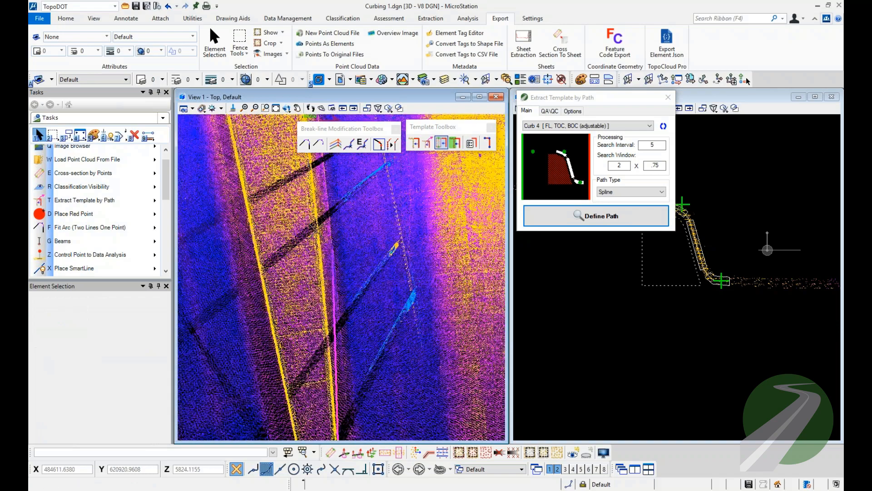
middle_drag(317, 221, 337, 336)
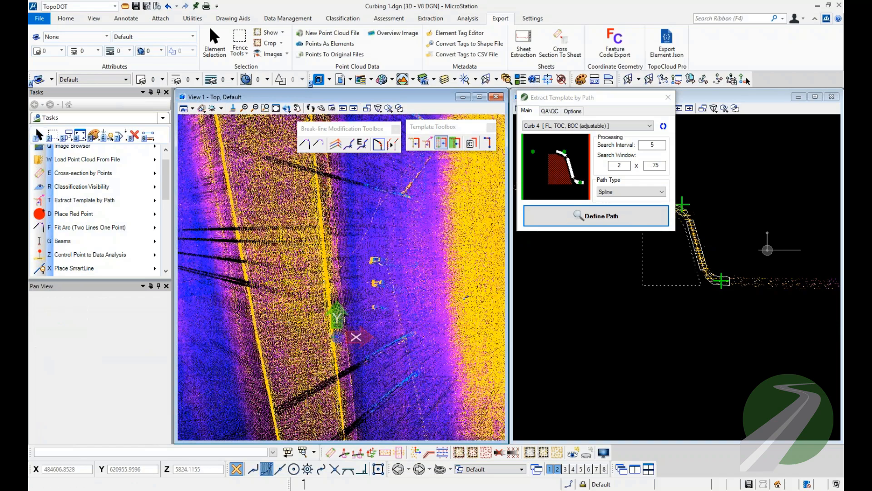
middle_drag(316, 169, 344, 366)
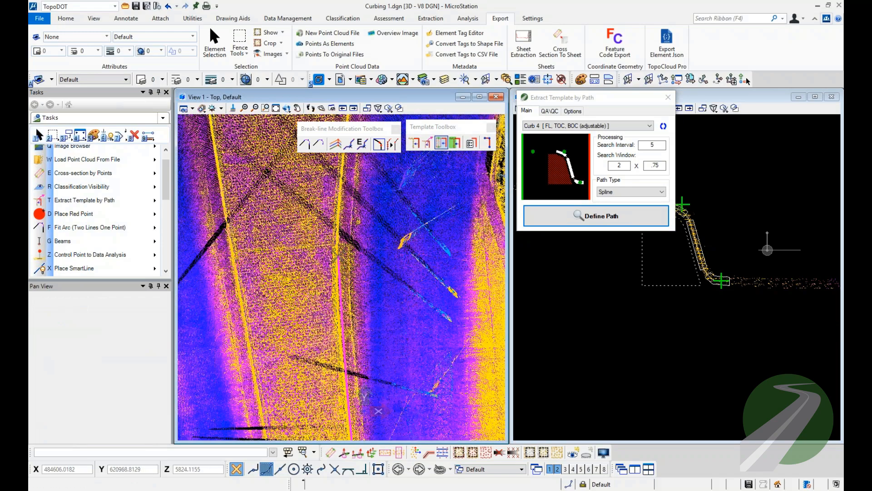
middle_drag(345, 221, 353, 362)
scroll(339, 284, up, 3)
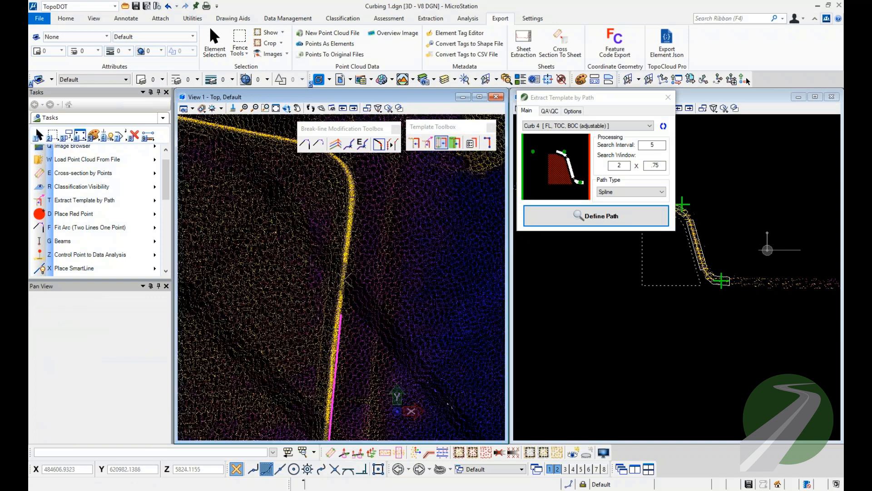
click(354, 217)
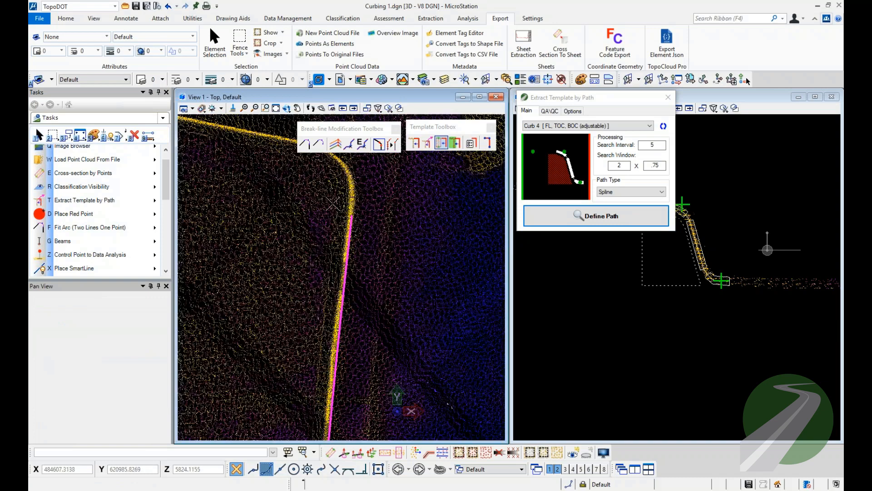
right_click(296, 191)
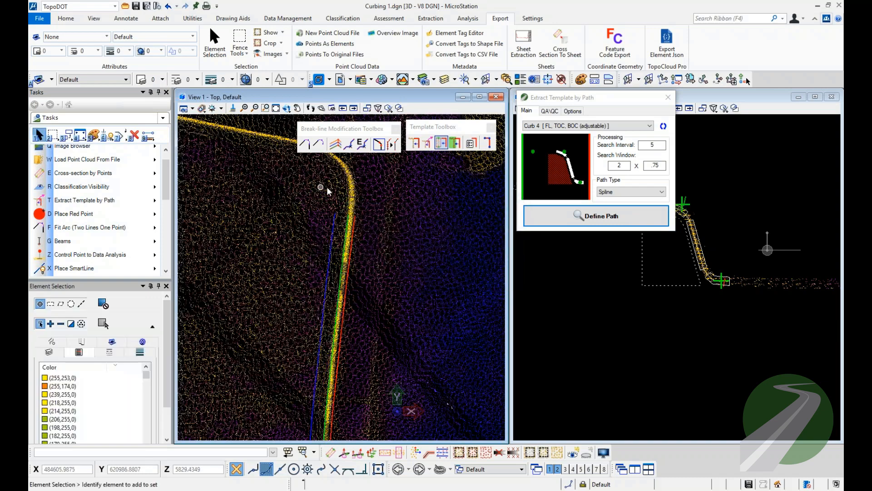
Extract Curb 4 along the median's upper curb from the rounded right corner to just before the peak.
scroll(344, 284, up, 2)
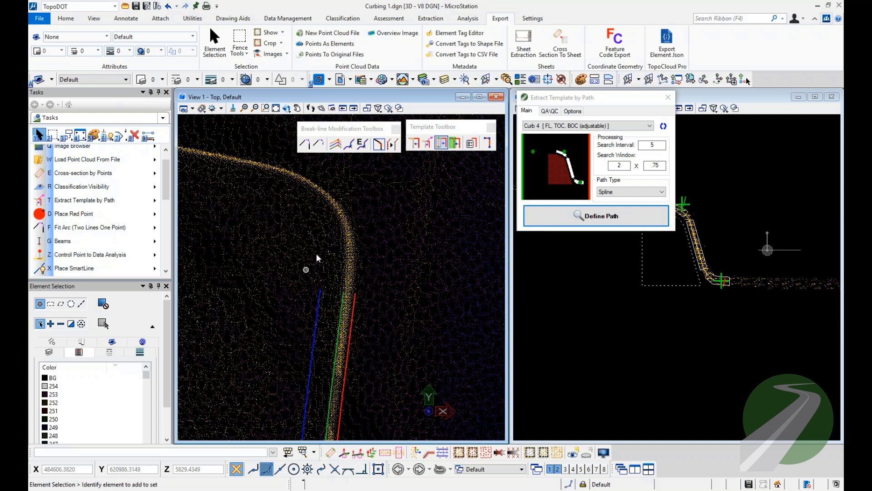
middle_drag(292, 229, 443, 286)
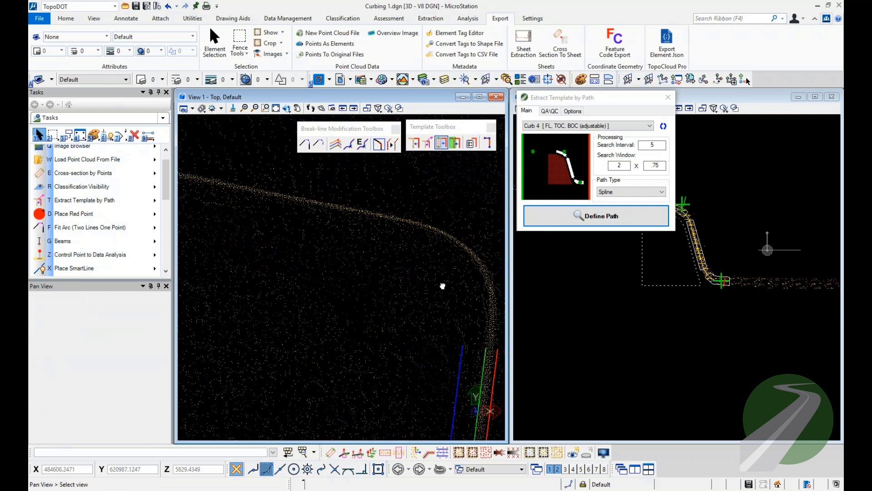
click(590, 215)
scroll(415, 221, down, 3)
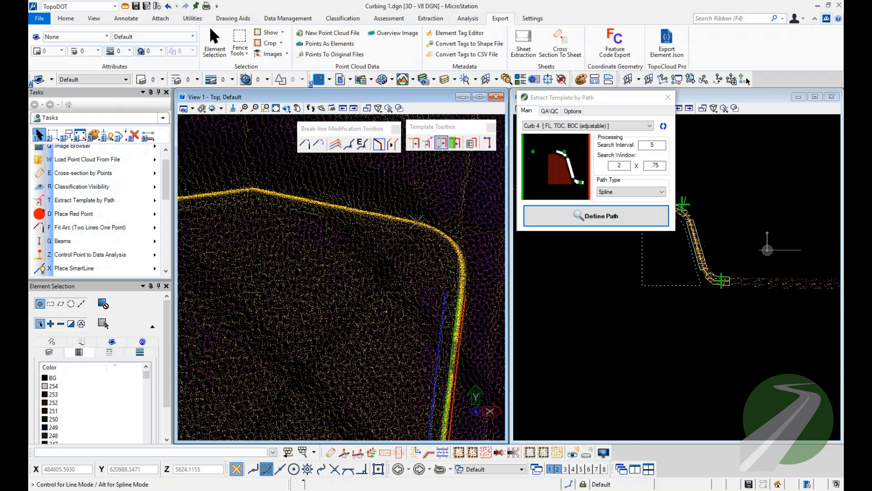
click(415, 222)
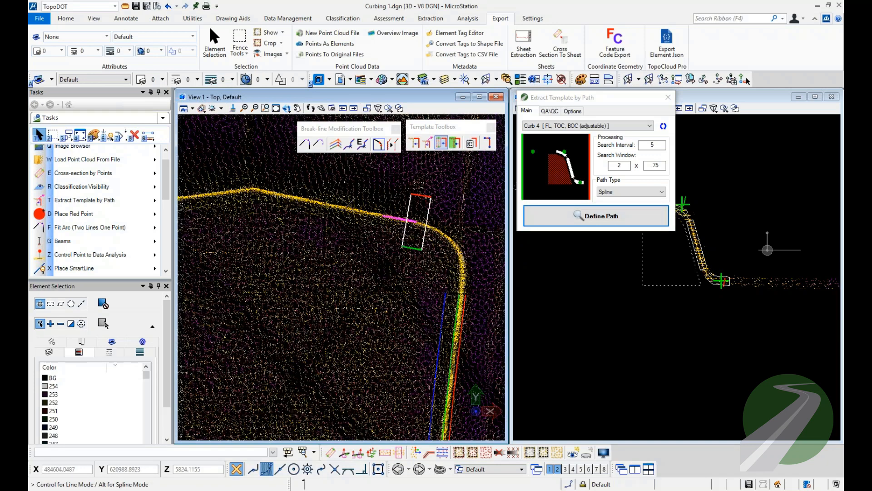
right_click(268, 190)
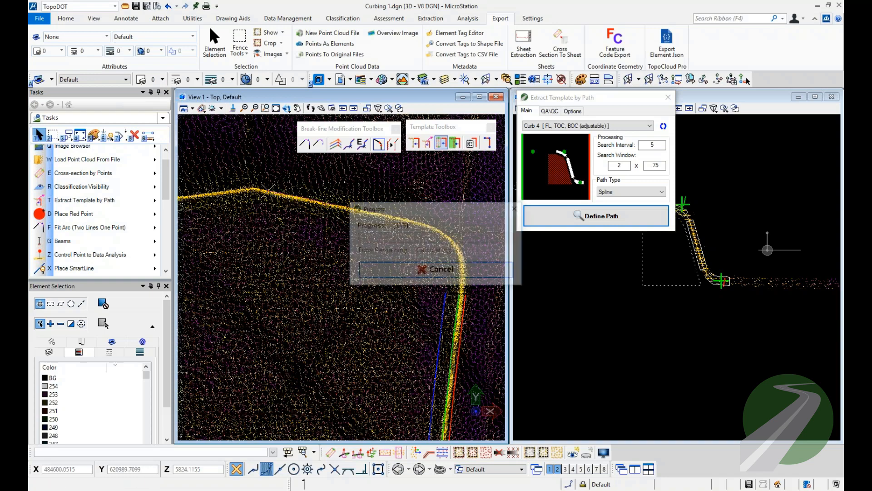
Extract Curb 4 along the median's upper curb from the peak to the rounded left corner.
middle_drag(259, 205, 426, 223)
click(539, 220)
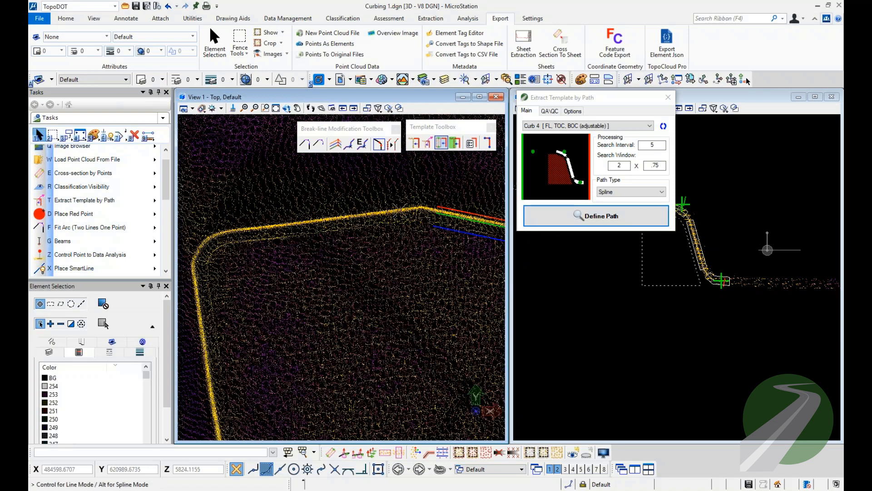
click(398, 210)
right_click(226, 182)
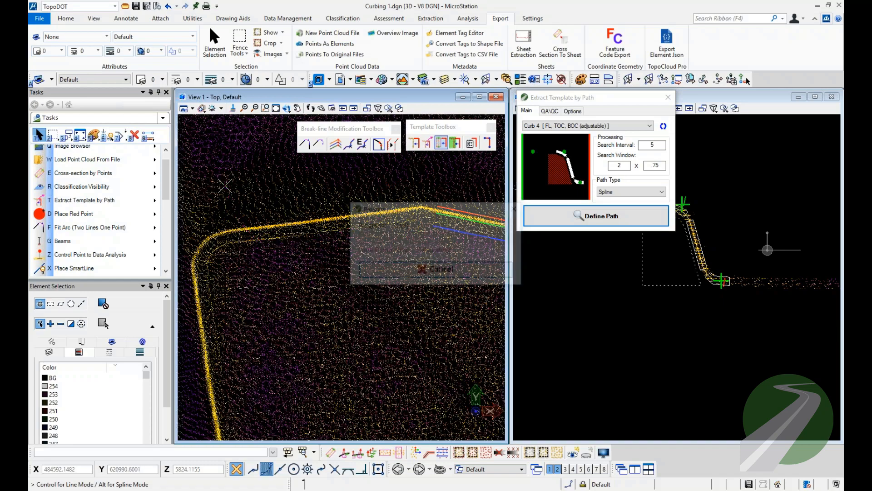
Extract Curb 4 along a spline path on the median's left curb, from below the rounded upper left corner to just above the rounded lower end.
middle_drag(211, 253, 298, 183)
click(552, 221)
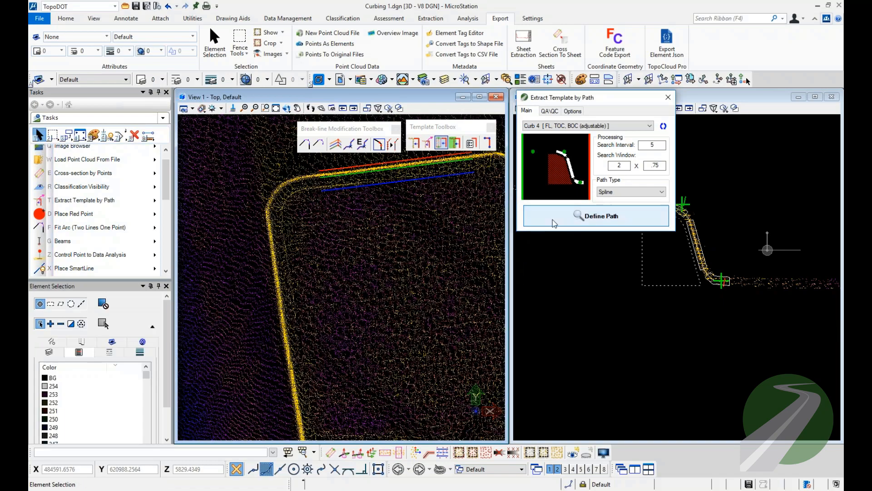
scroll(266, 199, down, 5)
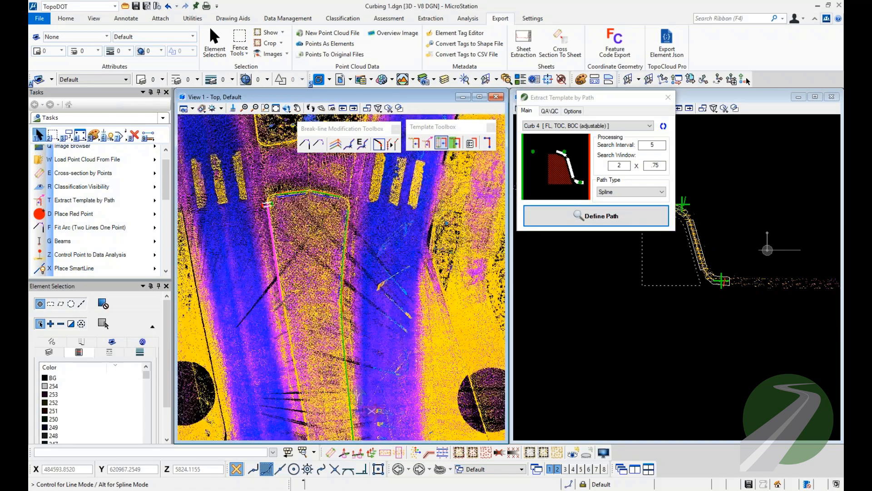
middle_drag(302, 309, 302, 154)
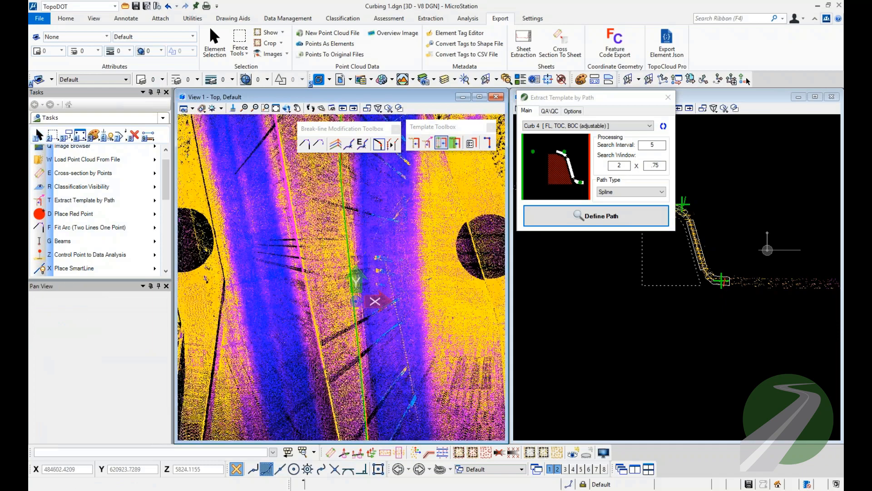
scroll(323, 317, up, 5)
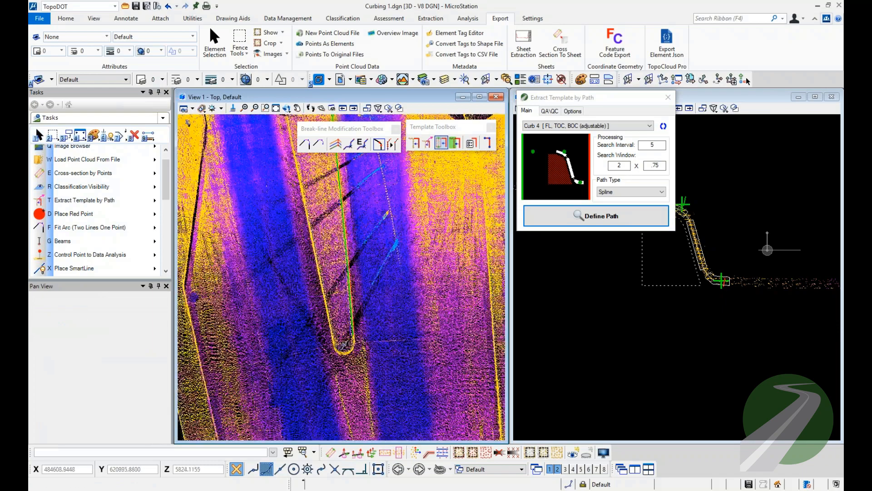
click(323, 318)
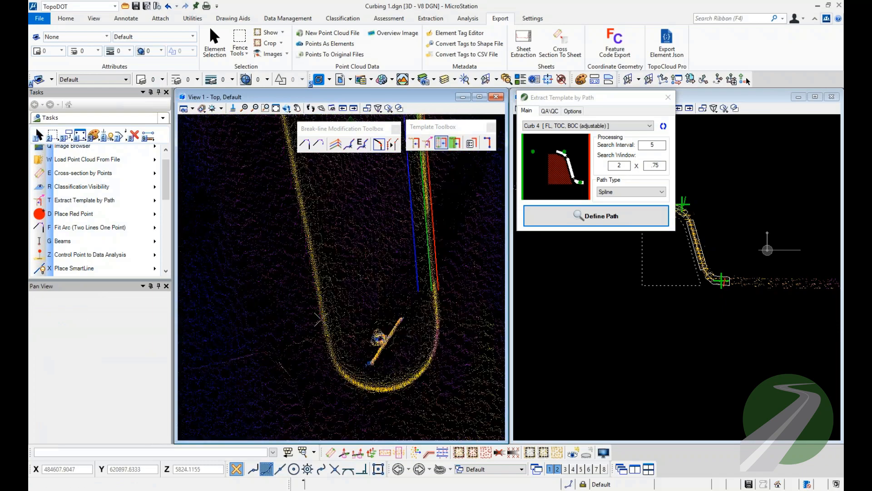
middle_drag(419, 350, 404, 351)
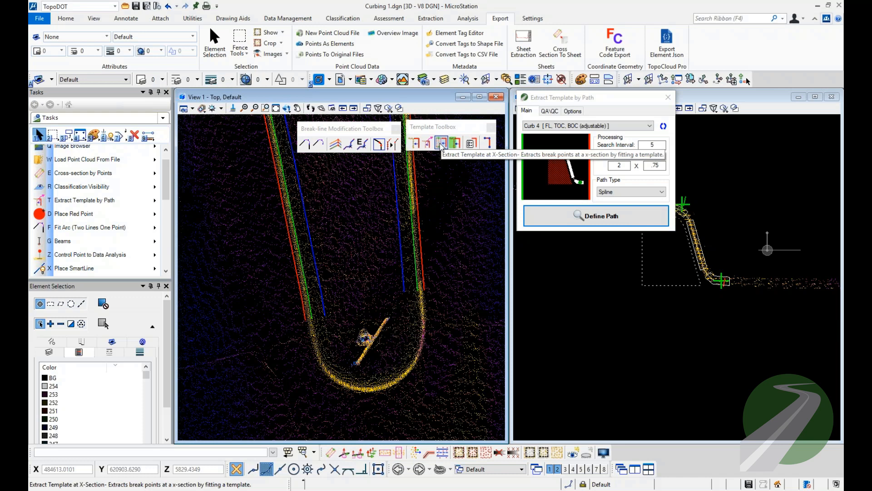
Start Extract Template at X-Section and select the Curb 4 template.
click(441, 142)
drag(556, 102, 556, 246)
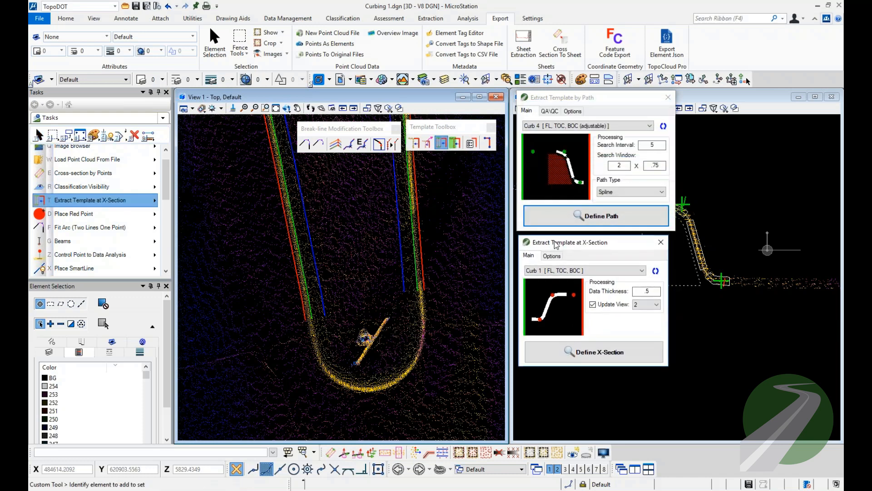
click(584, 272)
click(587, 286)
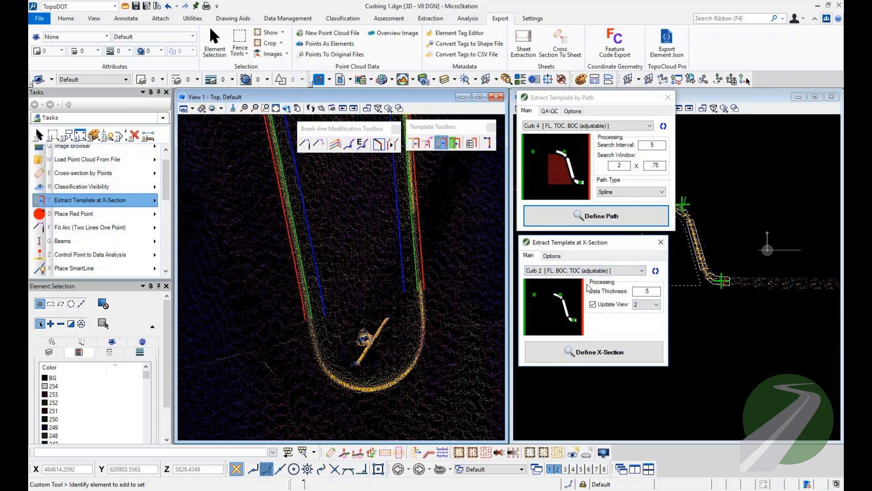
scroll(586, 288, down, 2)
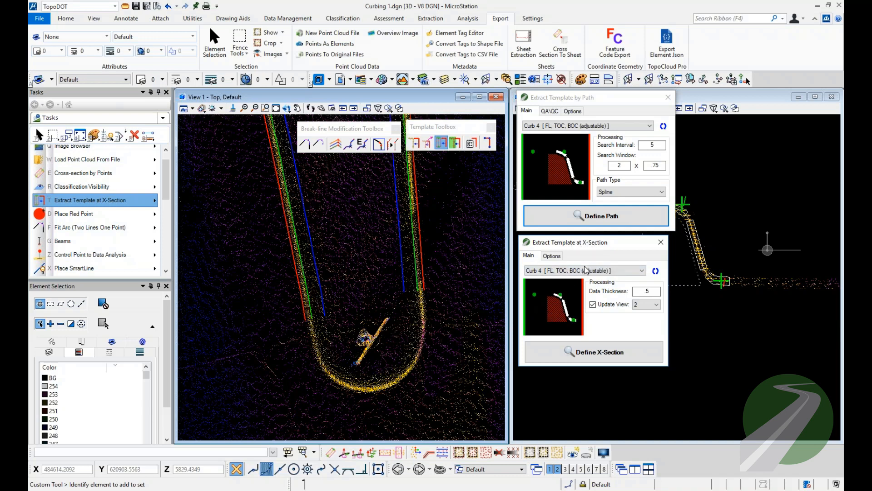
Extract Curb 4 break points at a cross-section drawn from inside the median outward across the middle of its rounded lower end.
click(593, 353)
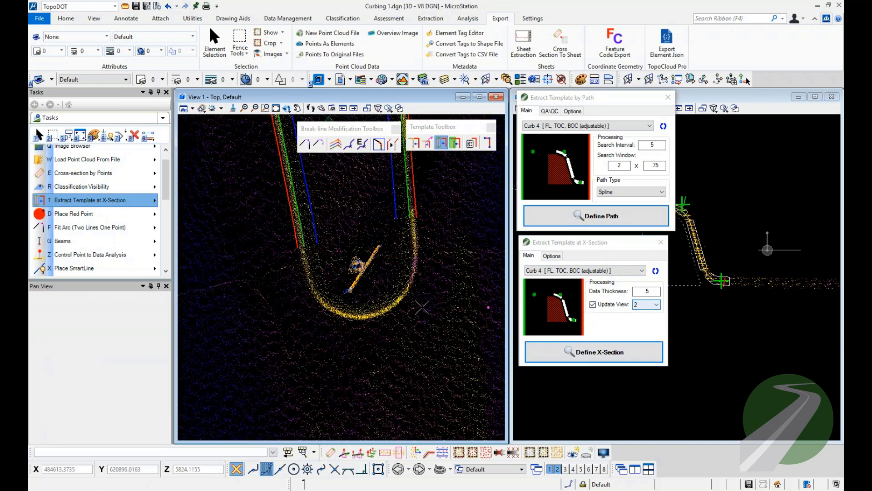
click(365, 286)
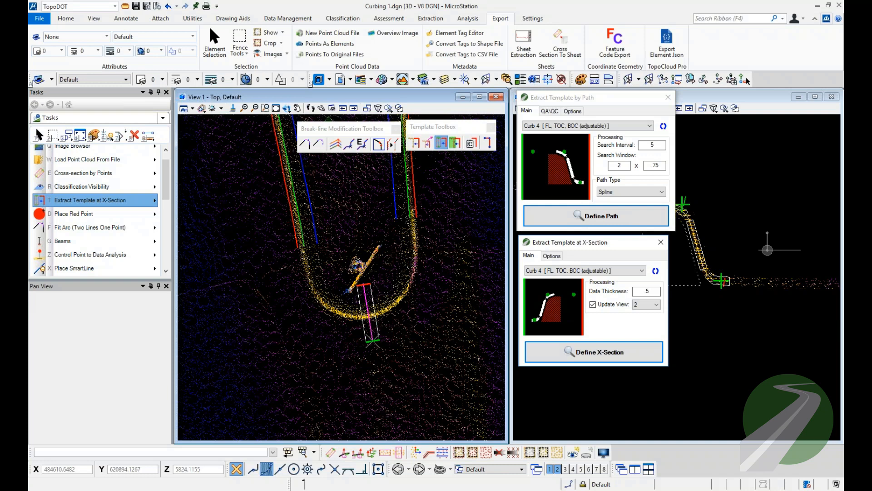
click(373, 340)
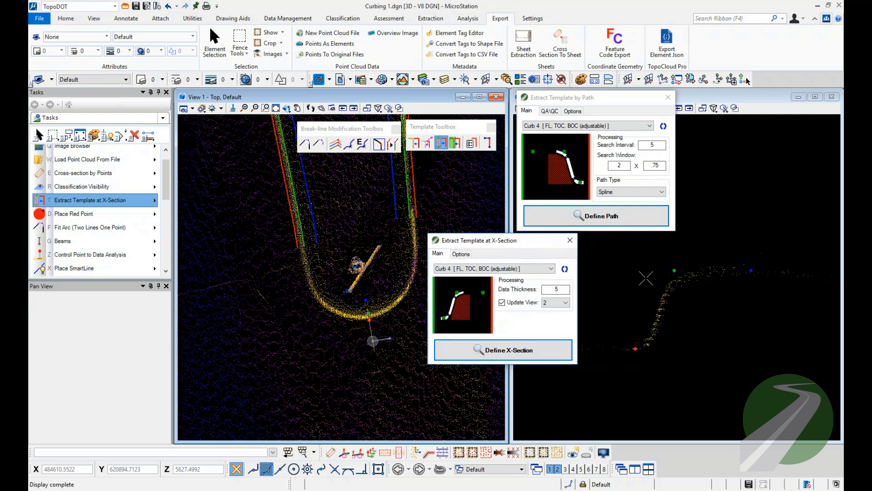
right_click(646, 278)
drag(658, 260, 760, 284)
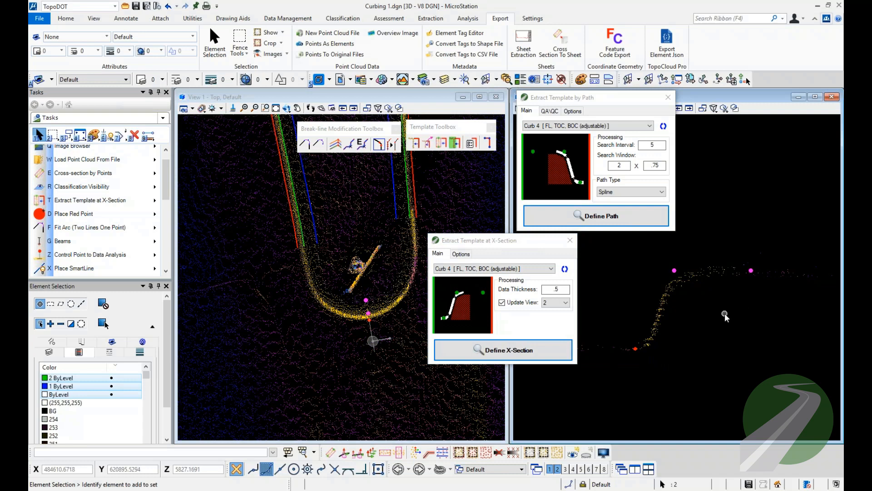
key(3)
key(2)
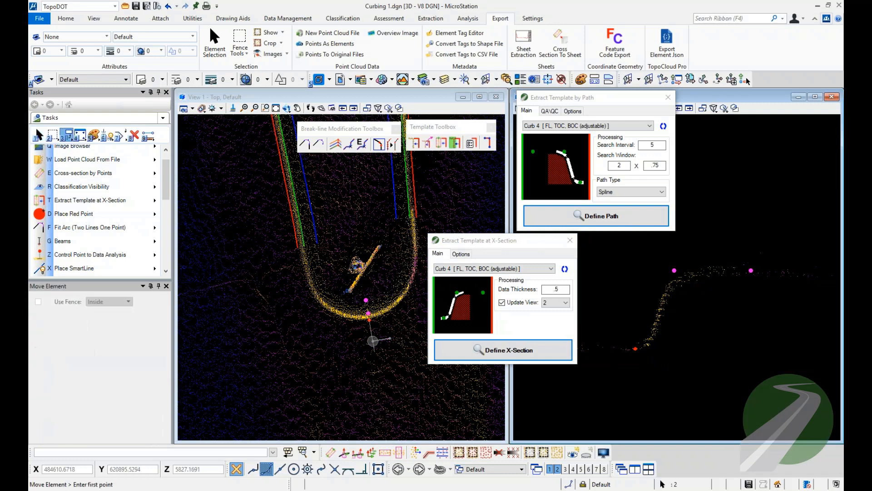
right_click(696, 301)
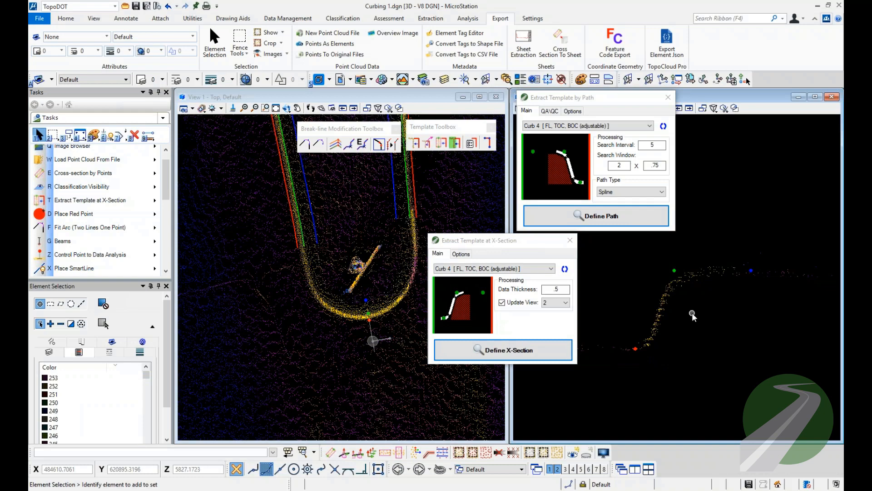
Extract Curb 4 break points at a cross-section drawn outward across the median's rounded upper right corner.
scroll(399, 385, down, 2)
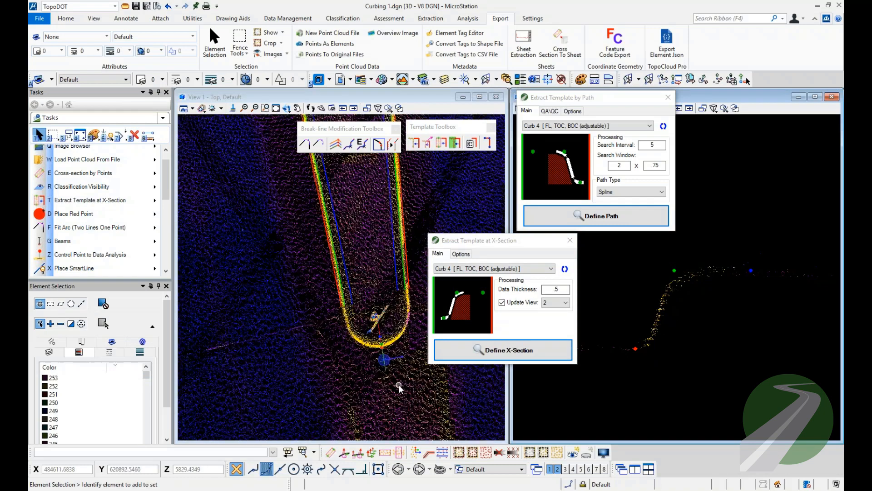
scroll(399, 385, down, 5)
mouse_move(377, 281)
middle_down()
mouse_move(364, 407)
mouse_move(363, 282)
middle_up()
scroll(364, 282, up, 5)
click(506, 349)
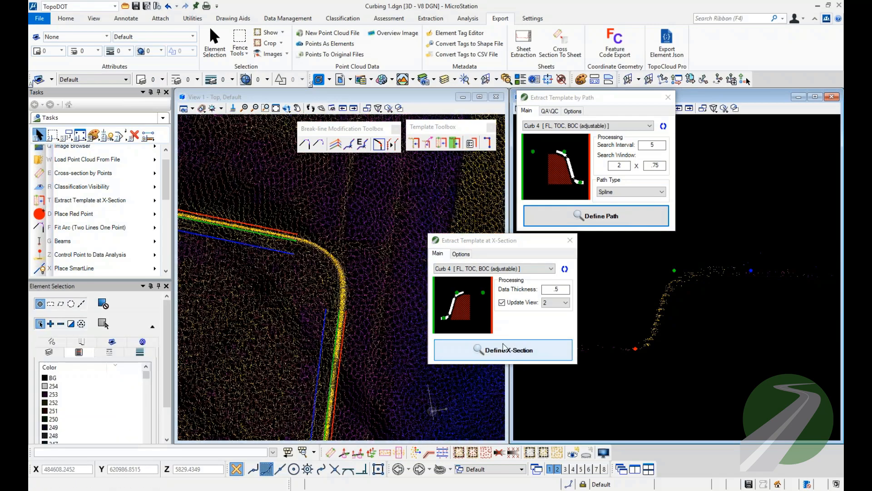
click(316, 279)
click(353, 252)
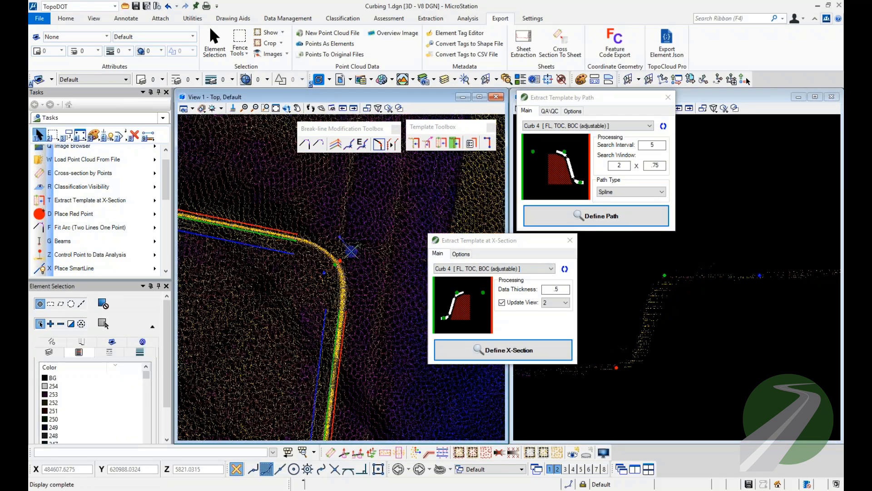
Extract Curb 4 break points at a cross-section drawn outward across the median's rounded upper left corner.
scroll(392, 260, down, 3)
scroll(241, 260, up, 6)
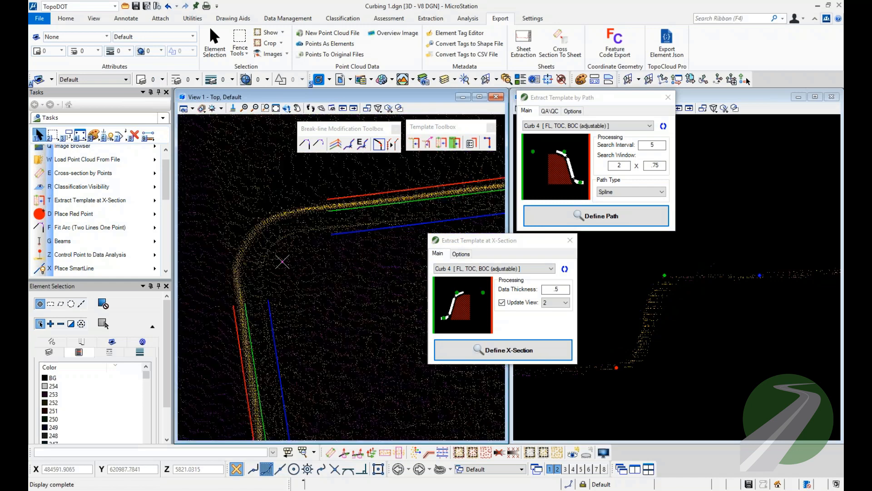
click(282, 261)
click(225, 224)
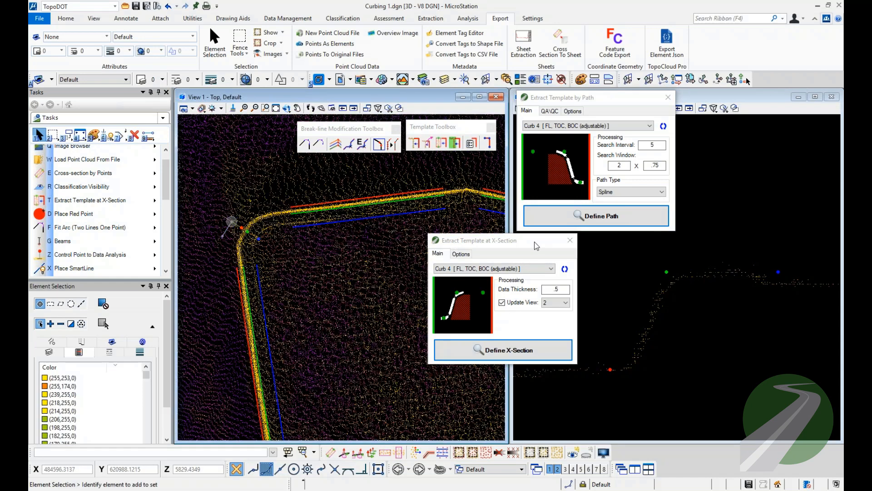
Close the Extract Template at X-Section and Extract Template by Path dialogs.
drag(538, 246, 601, 246)
click(634, 241)
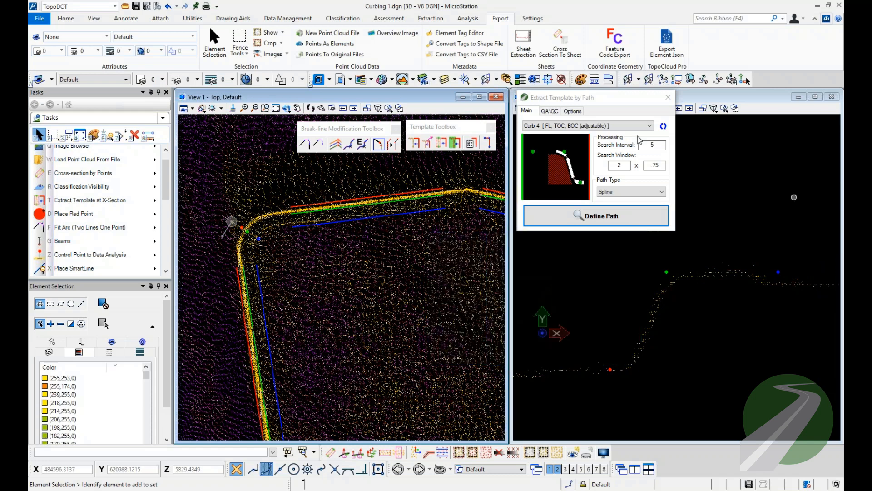
click(668, 97)
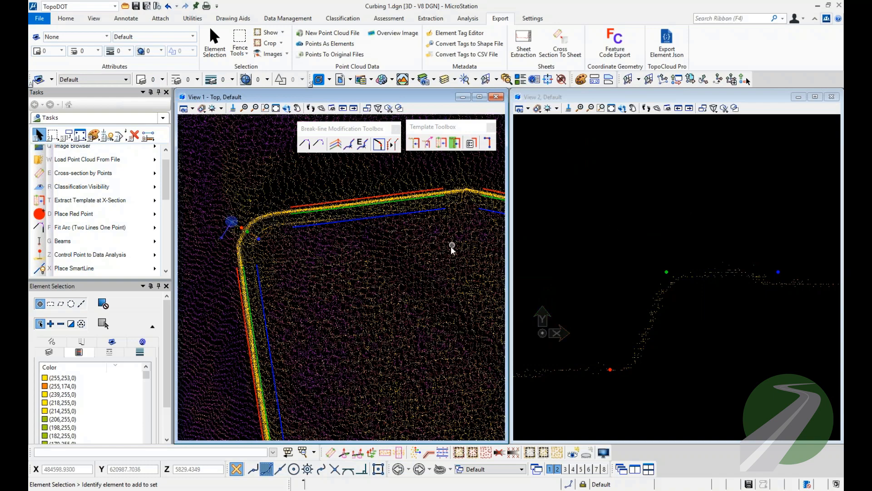
Join the two sets of upper curb break lines at the median's peak with Join Break-lines By Level.
middle_drag(452, 249, 272, 286)
scroll(274, 286, down, 2)
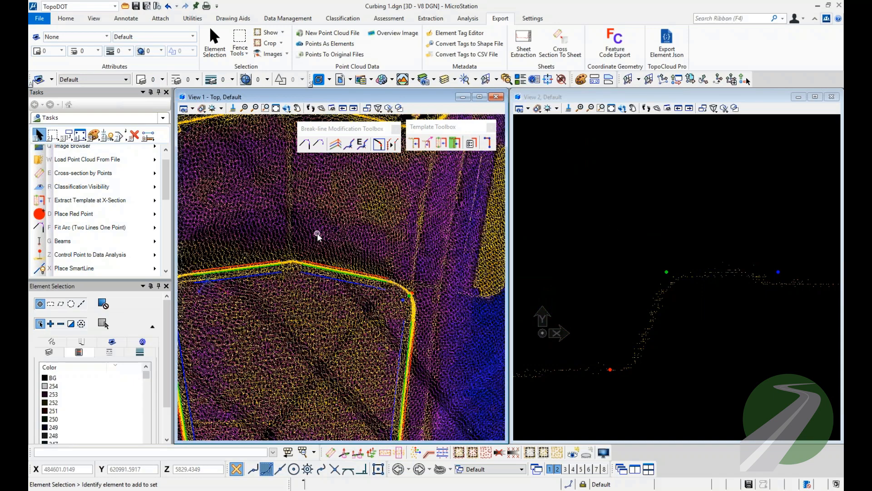
drag(316, 233, 264, 298)
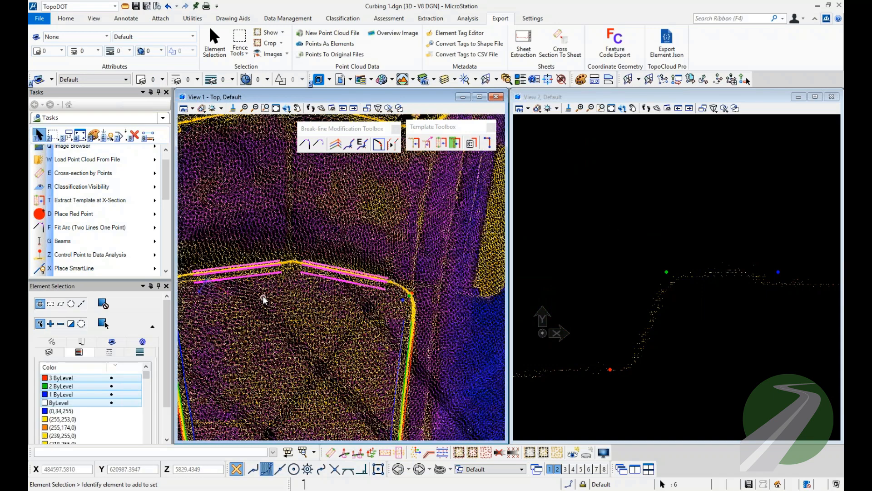
click(336, 144)
click(368, 265)
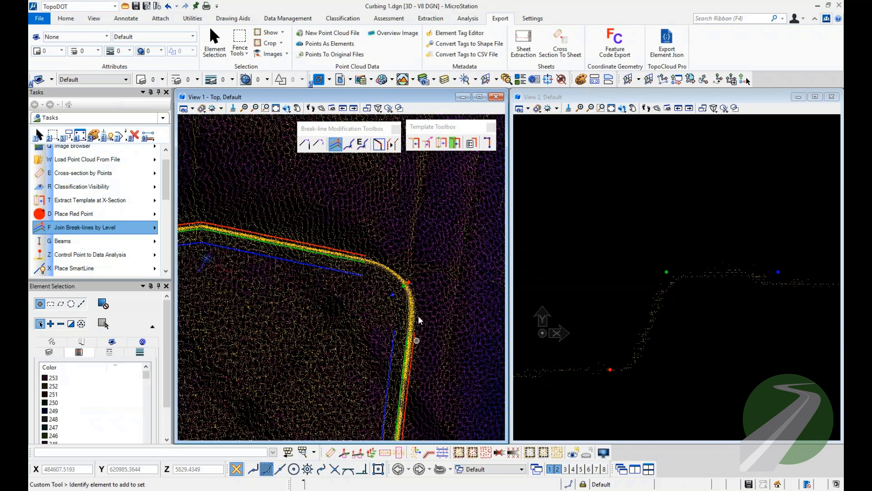
Hide the point cloud and fit arcs through the three points at the upper right corner, connecting the adjoining break lines.
key(e)
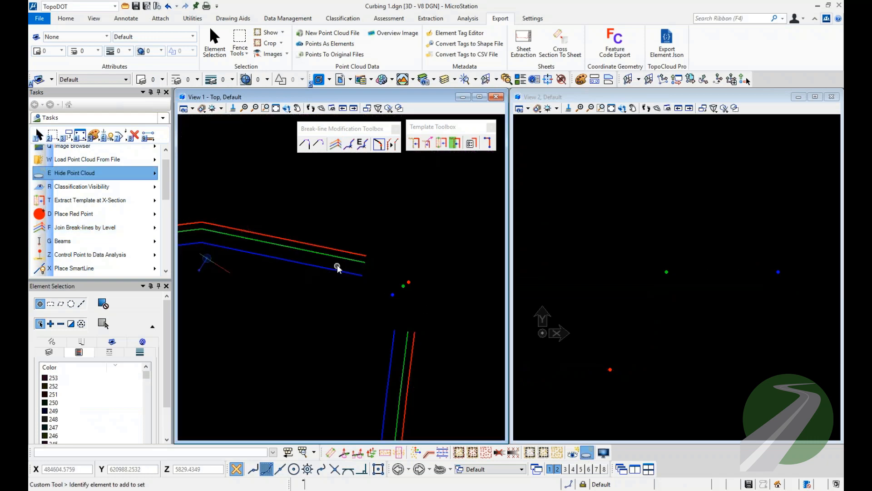
drag(447, 228, 324, 409)
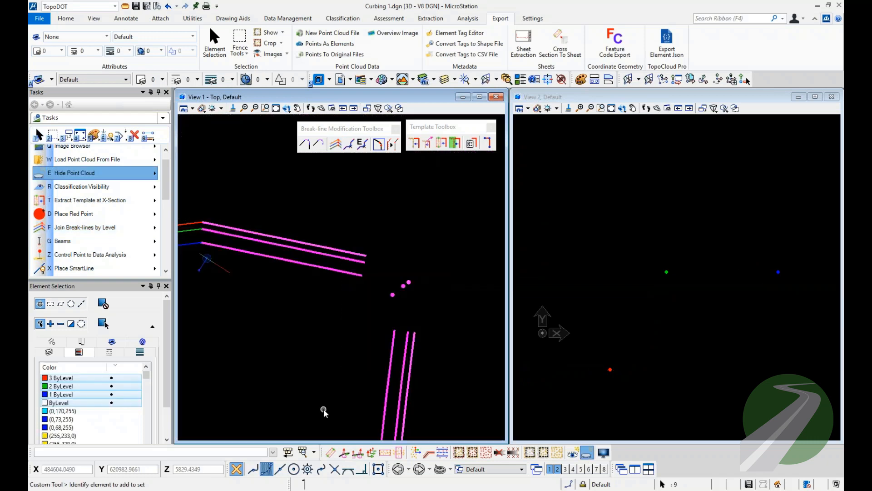
click(304, 145)
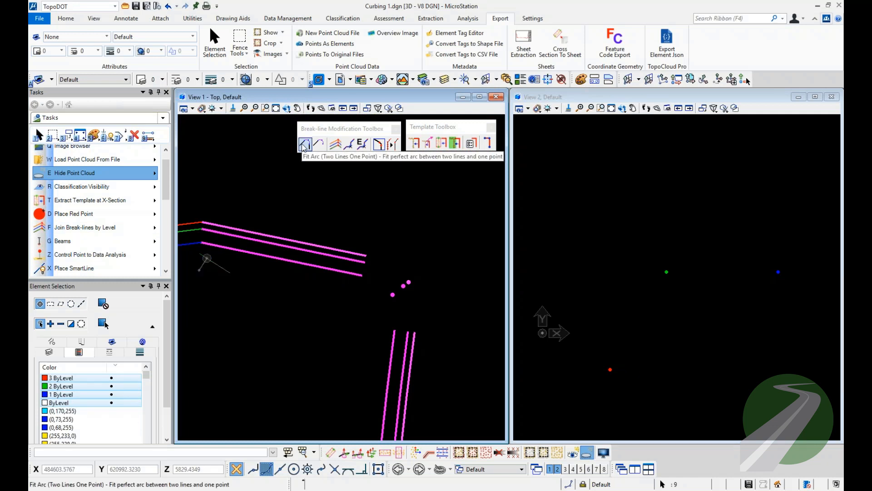
click(304, 145)
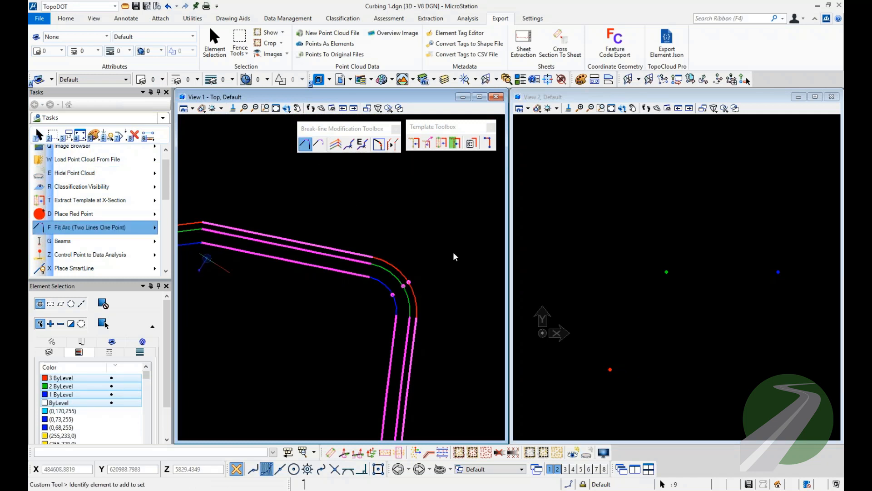
Examine the options of Extract Template by Path and close its dialog.
scroll(465, 260, down, 3)
scroll(317, 264, up, 3)
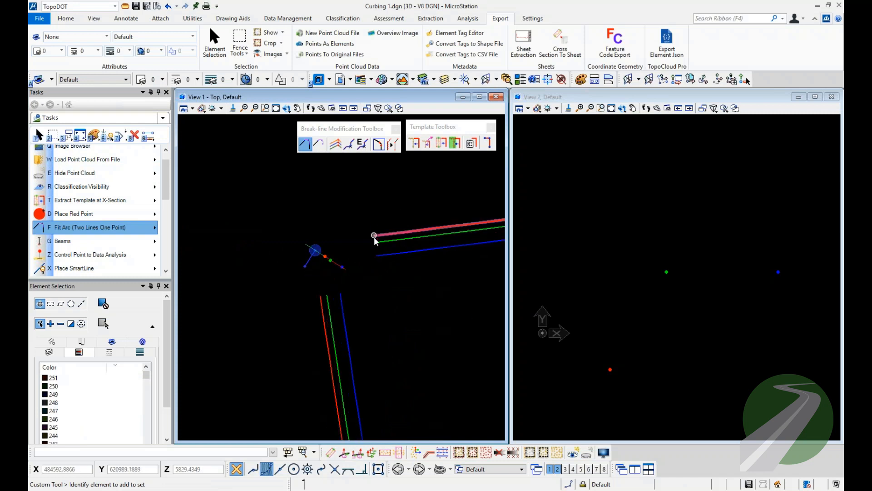
click(428, 143)
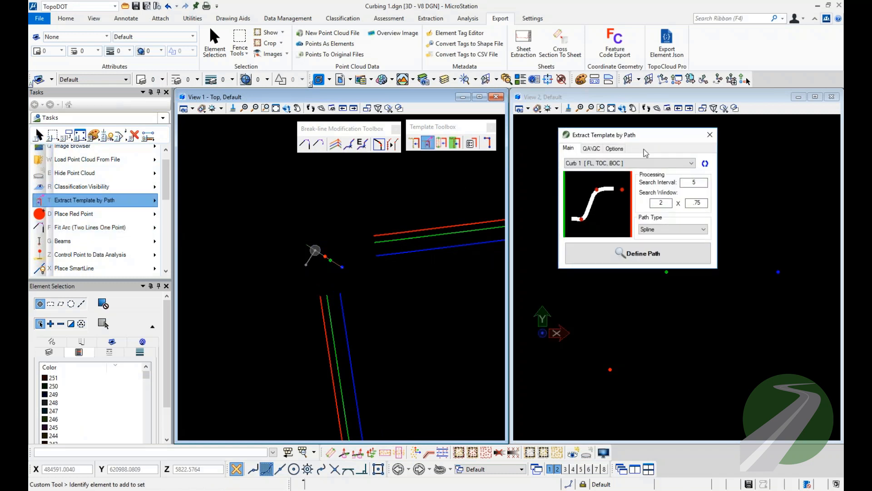
click(614, 148)
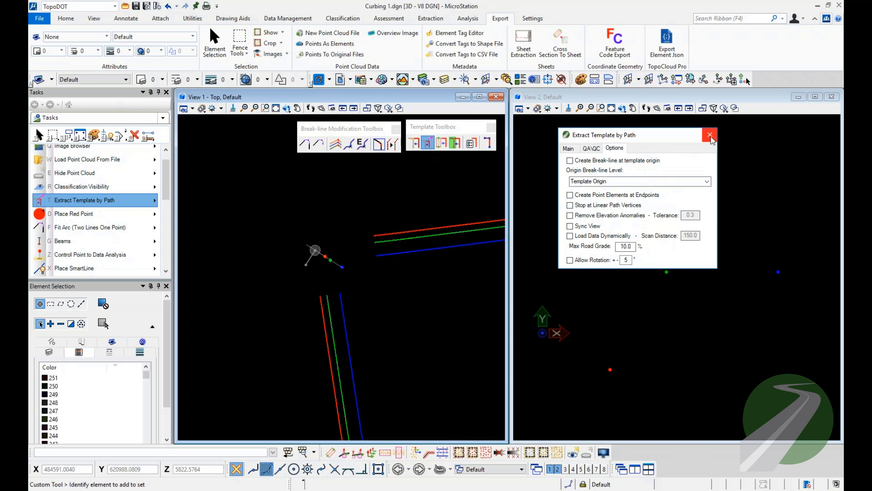
Fit arcs through the three points at the upper left corner, connecting the adjoining break lines.
drag(408, 196, 267, 332)
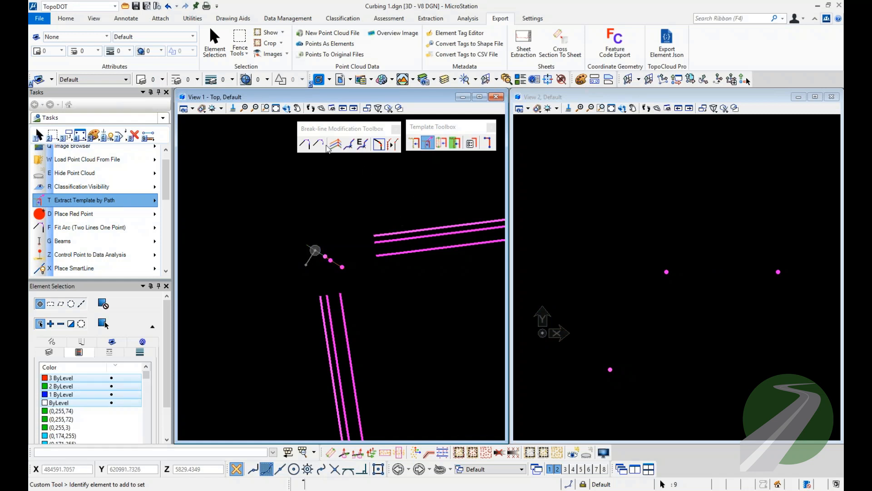
key(f)
click(274, 210)
Fit arcs through the three points at the median's lower end, connecting the break lines from both sides.
scroll(274, 210, down, 5)
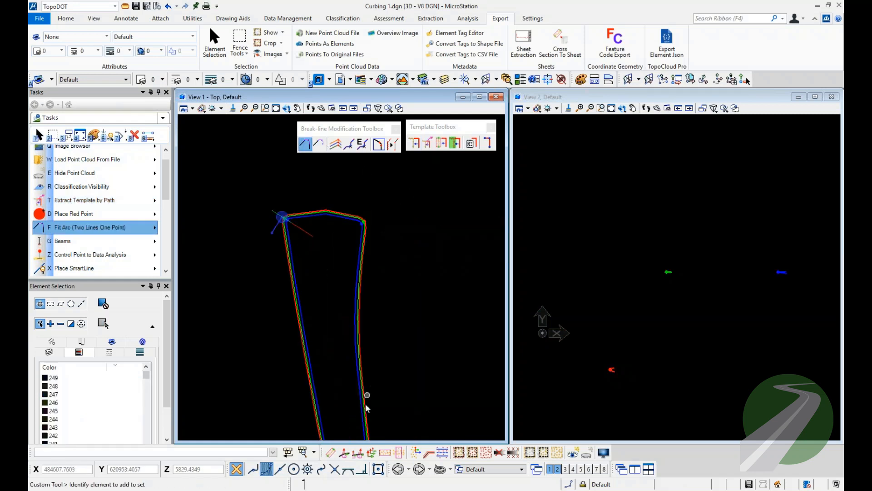
middle_drag(366, 396, 364, 245)
middle_drag(386, 340, 386, 173)
scroll(398, 355, up, 5)
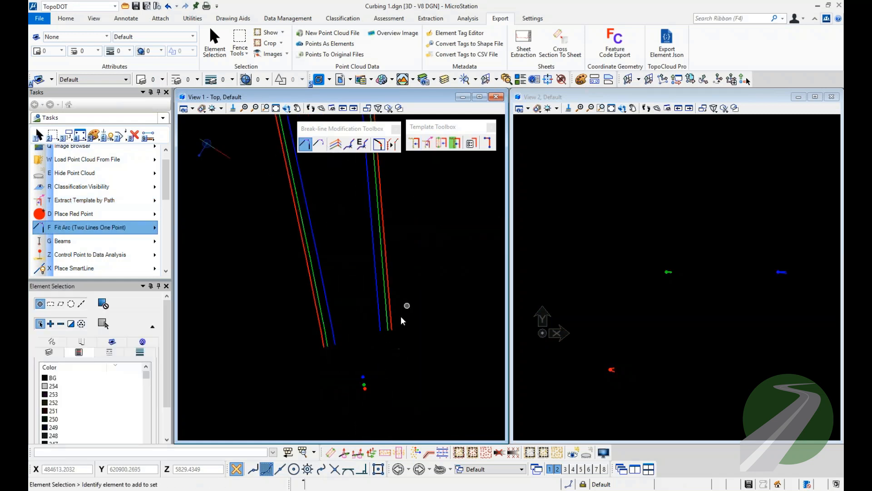
drag(407, 305, 306, 424)
key(f)
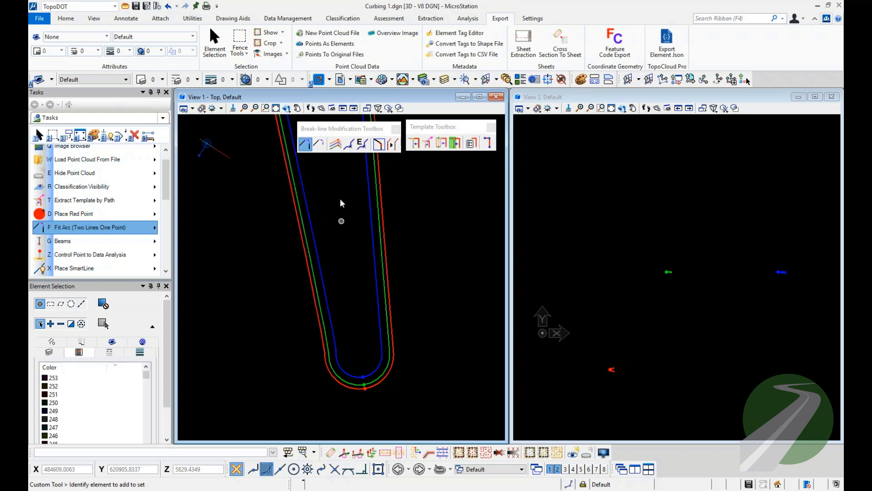
Select the flow line along the median's right side and inspect its vertices over the full length.
mouse_move(339, 187)
middle_down()
mouse_move(323, 344)
mouse_move(333, 245)
mouse_move(389, 325)
middle_up()
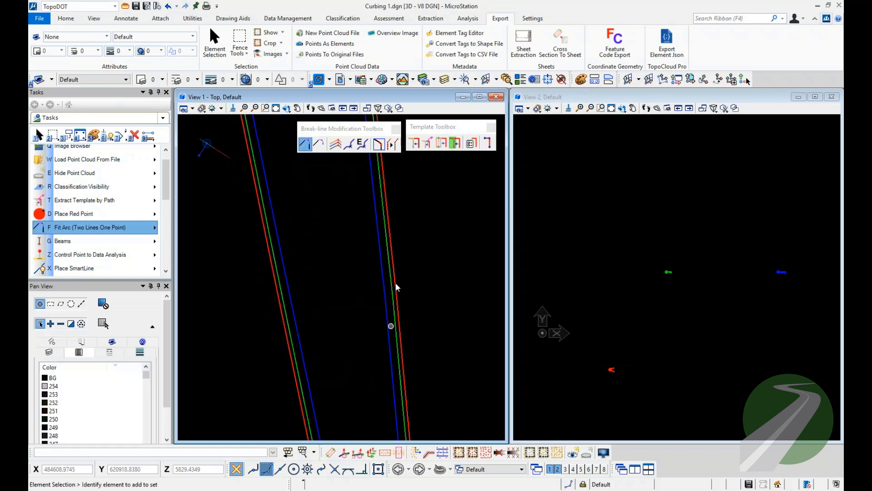
middle_drag(385, 184, 355, 323)
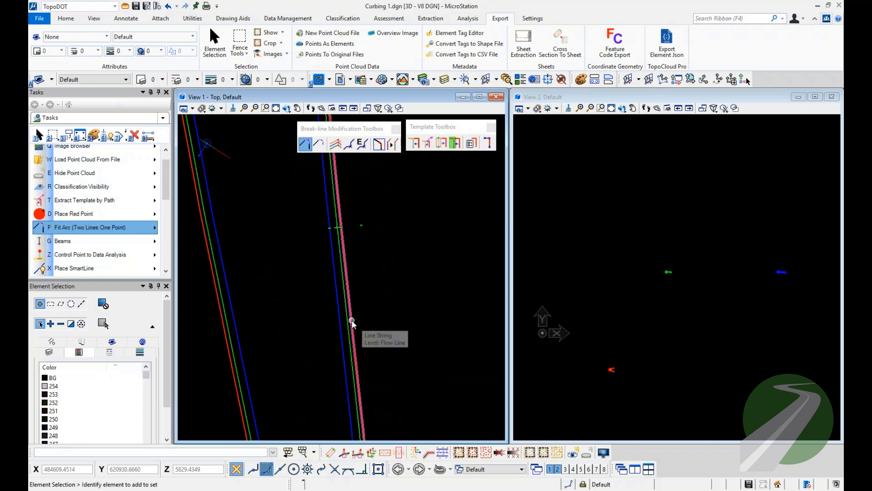
click(353, 321)
scroll(355, 318, down, 2)
middle_drag(363, 283, 363, 301)
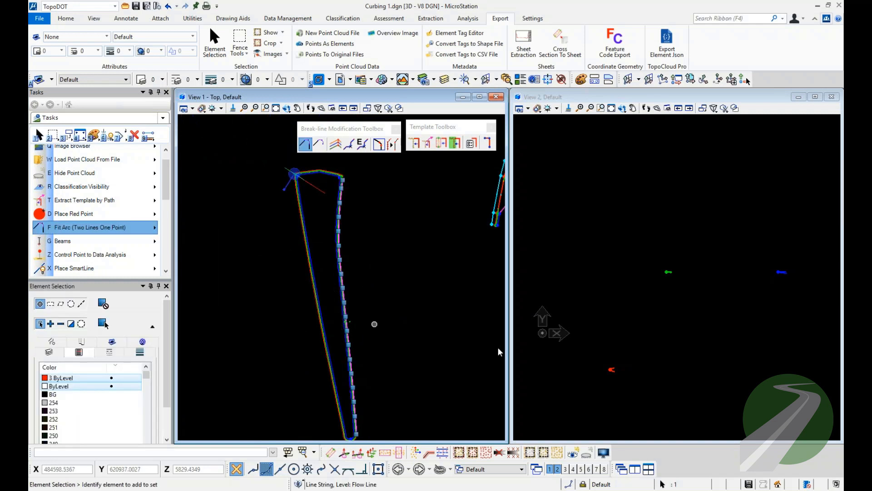
middle_drag(471, 305, 419, 310)
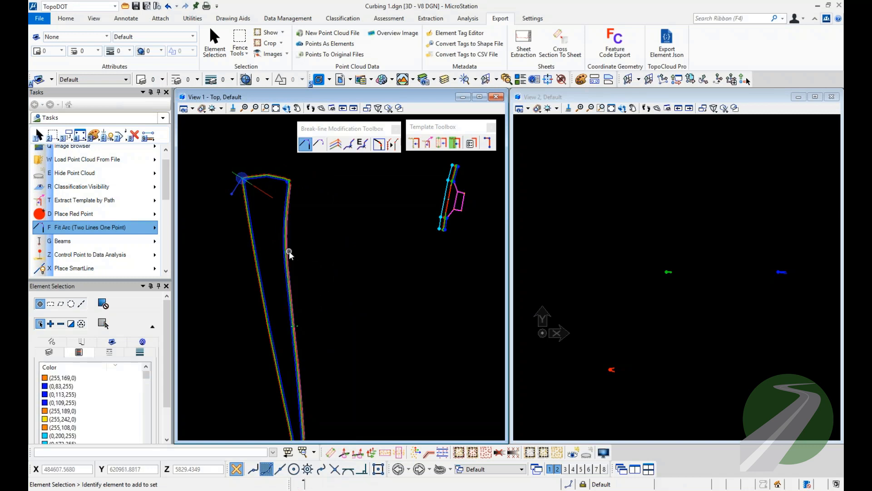
Show the point cloud beneath the median's break lines.
scroll(289, 251, up, 2)
click(572, 453)
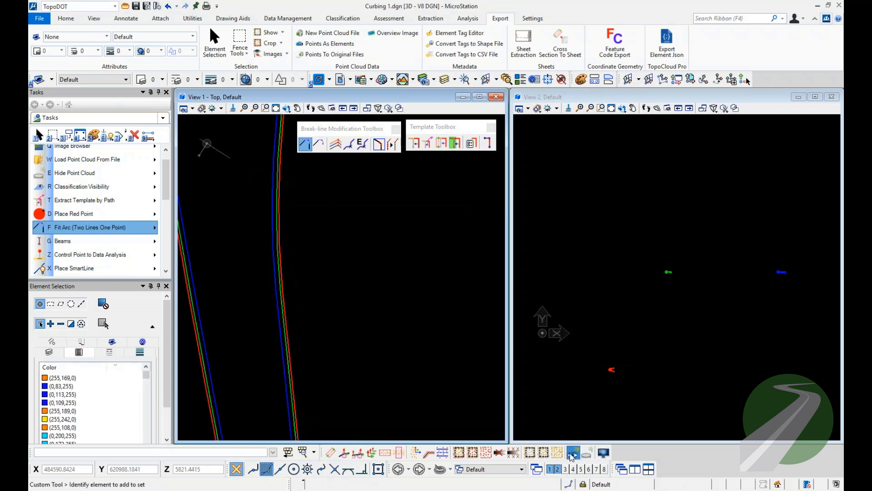
key(e)
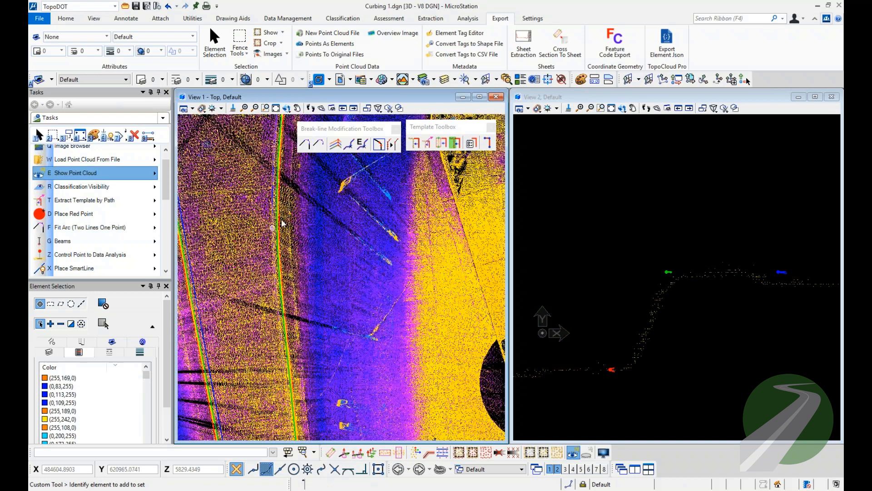
Use Quick Adjust Linework on the right-side Back of Curb line to move the three curb vertices outward and back onto the curb.
click(259, 294)
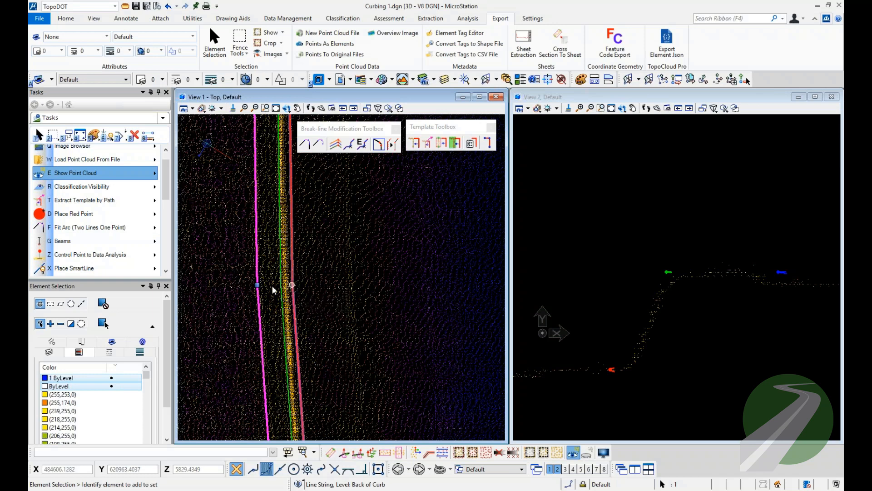
right_click(331, 273)
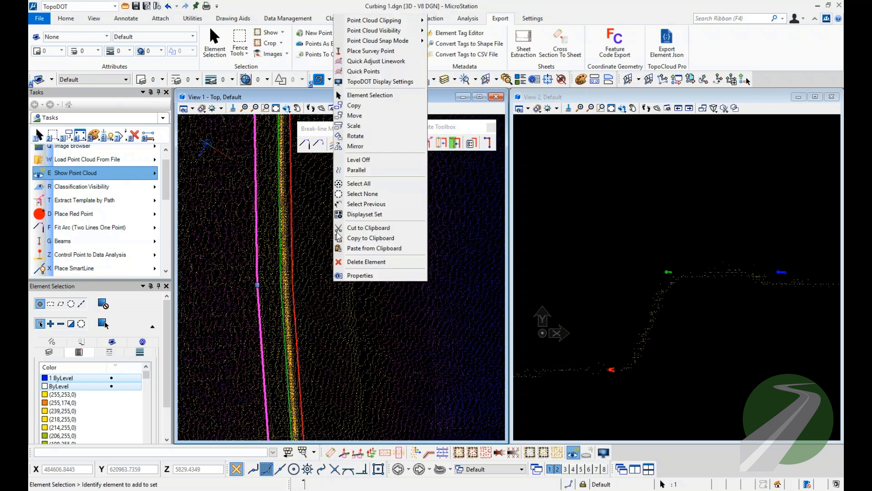
click(361, 61)
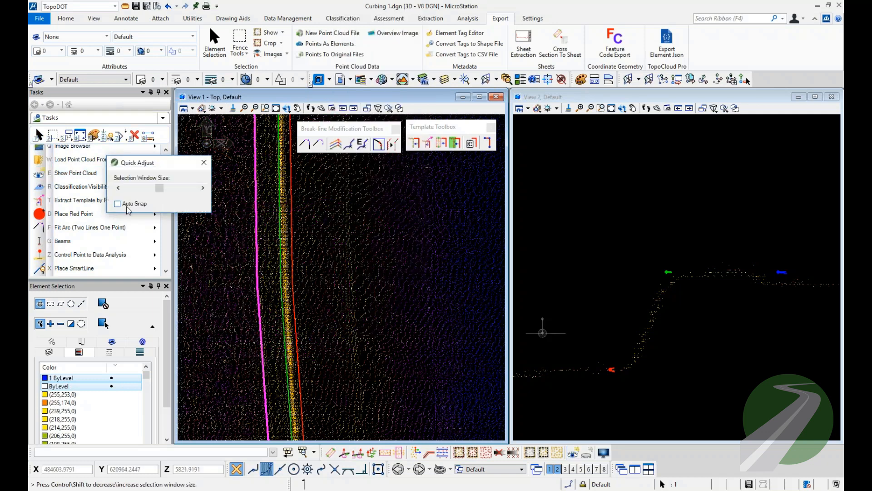
click(273, 272)
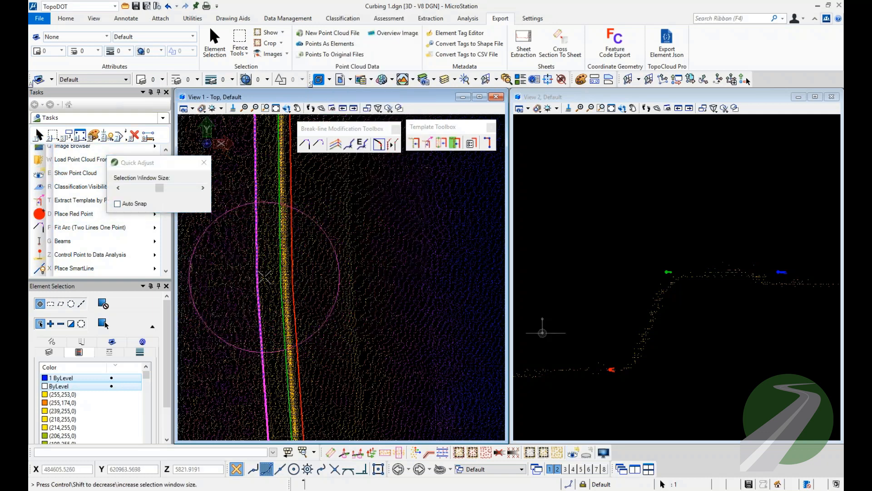
click(359, 278)
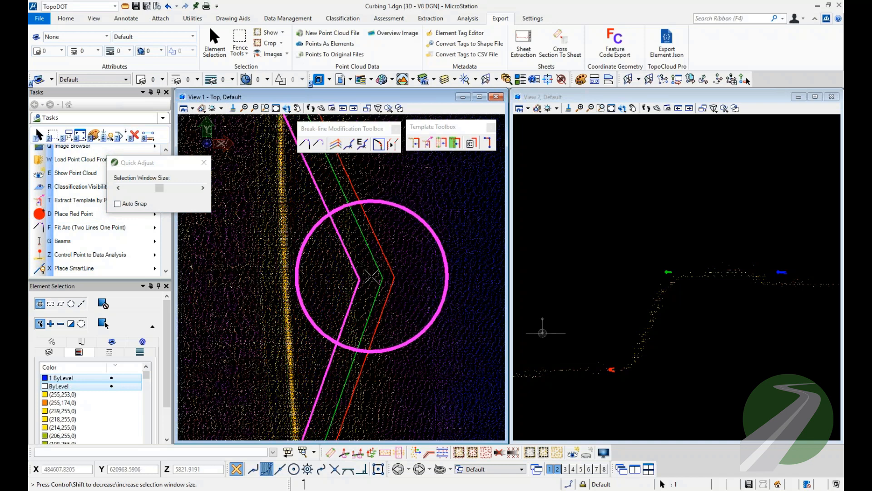
click(352, 277)
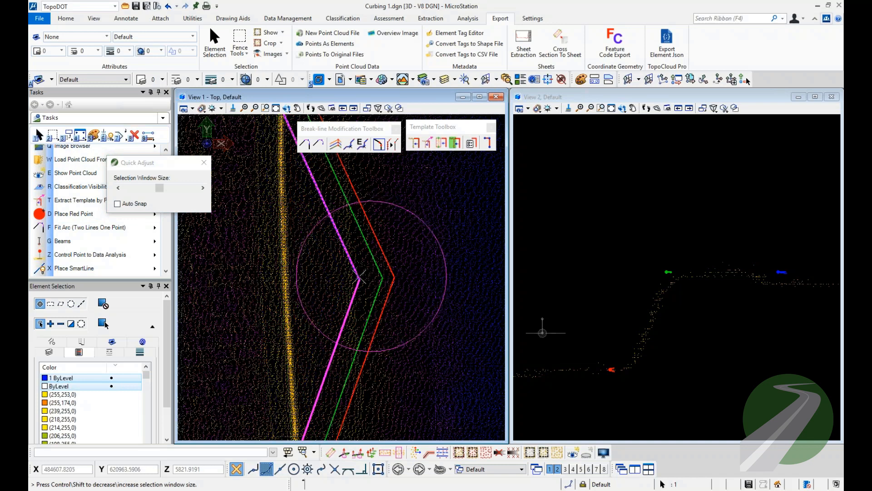
click(266, 283)
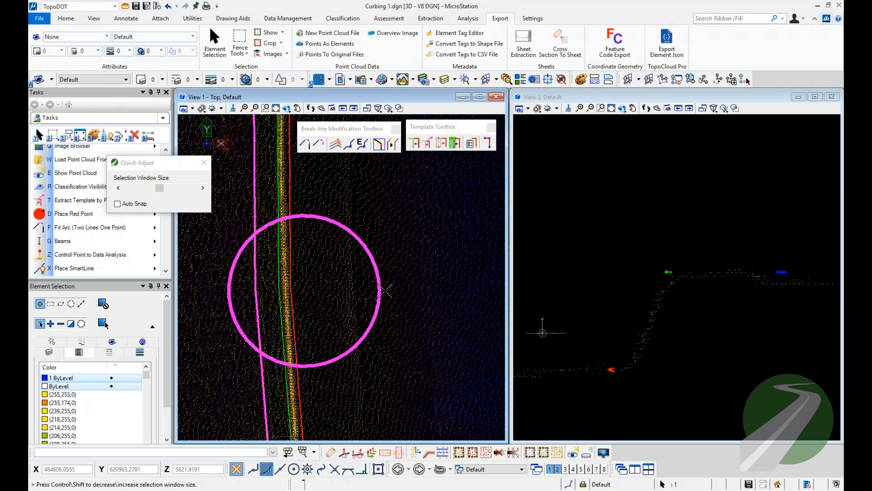
right_click(623, 277)
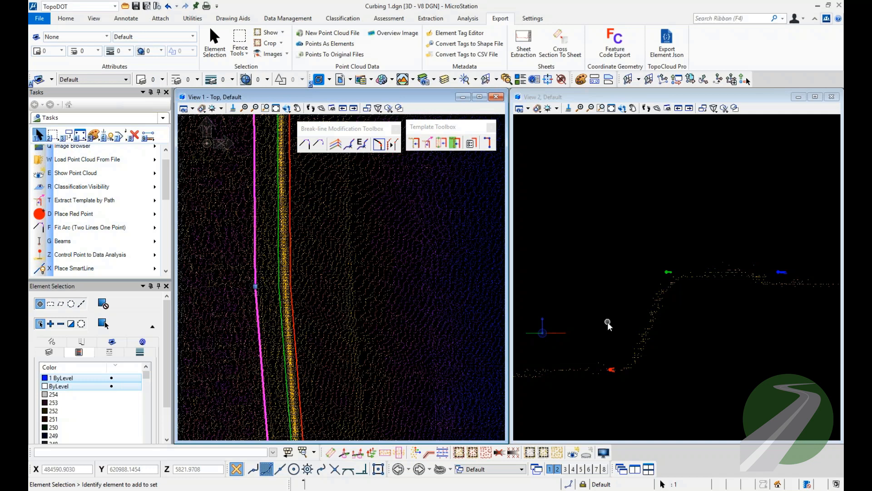
click(386, 307)
Set up Extract Template by Path for the outer right curb with the Curb 5 [EP, FL, TOC, BOC (adjustable)] template and Linear path type.
scroll(375, 295, up, 3)
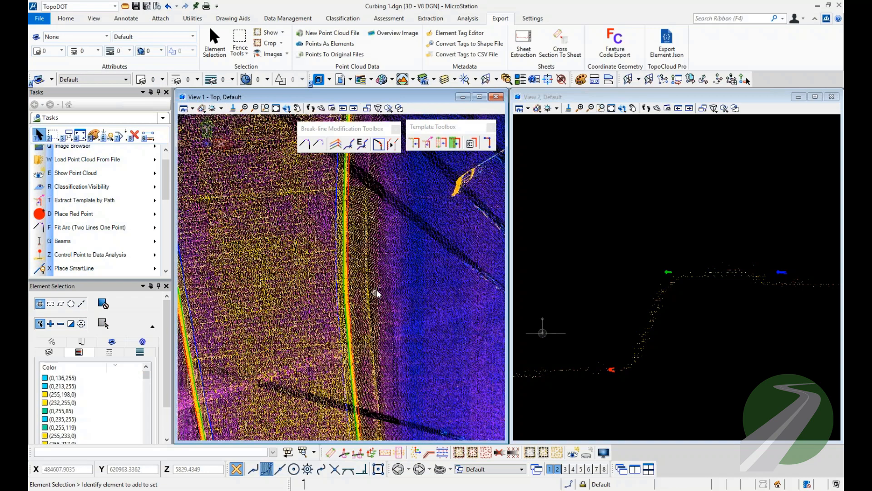
scroll(376, 294, down, 5)
middle_drag(376, 295, 398, 290)
scroll(405, 290, up, 3)
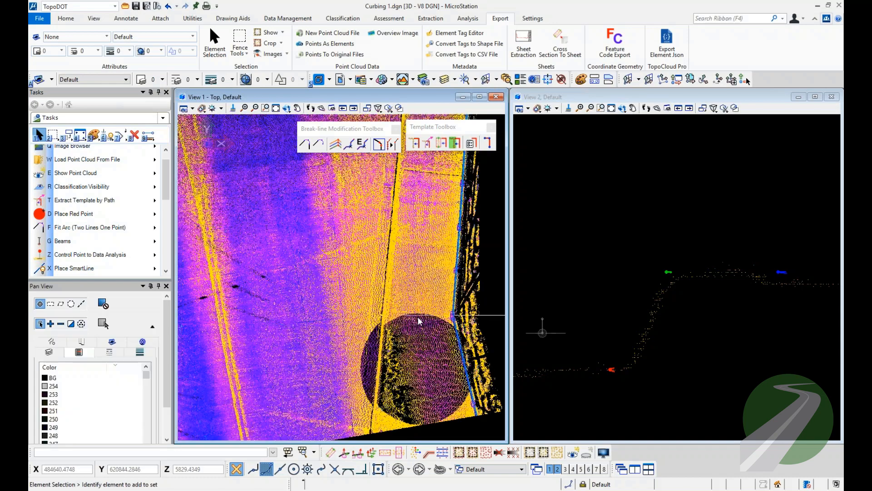
scroll(394, 362, up, 2)
middle_drag(394, 362, 362, 257)
scroll(362, 258, down, 1)
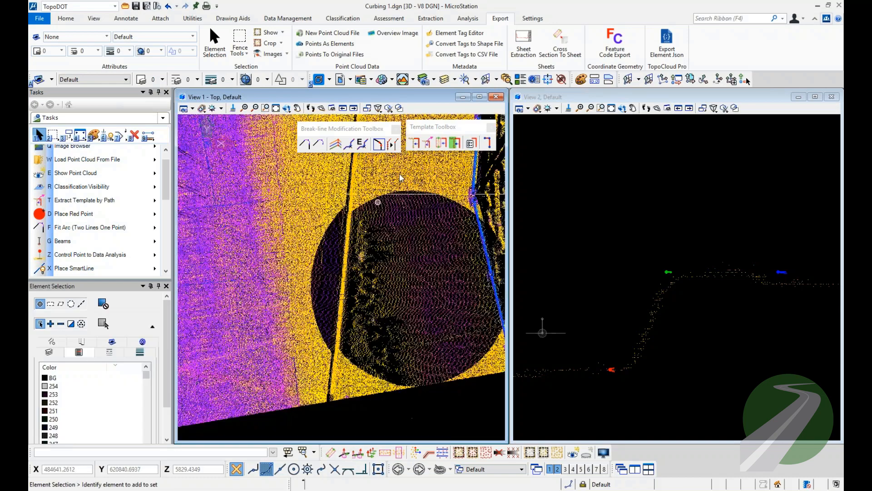
click(428, 143)
click(494, 202)
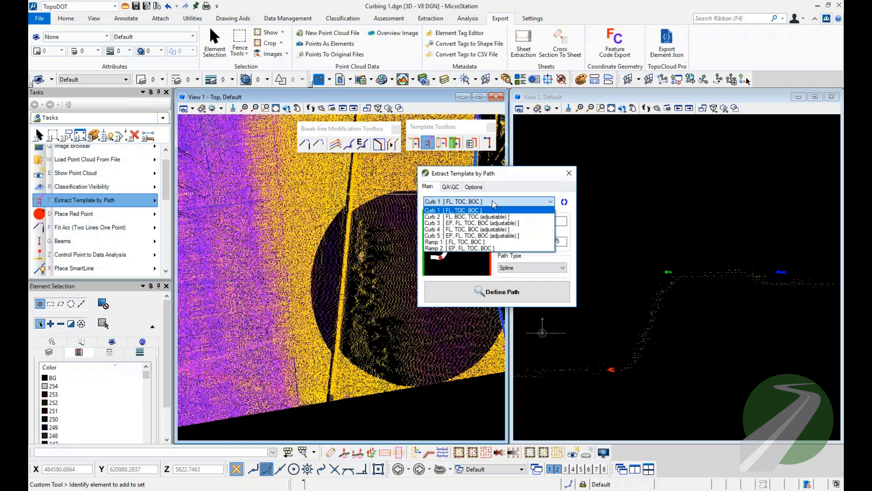
click(463, 231)
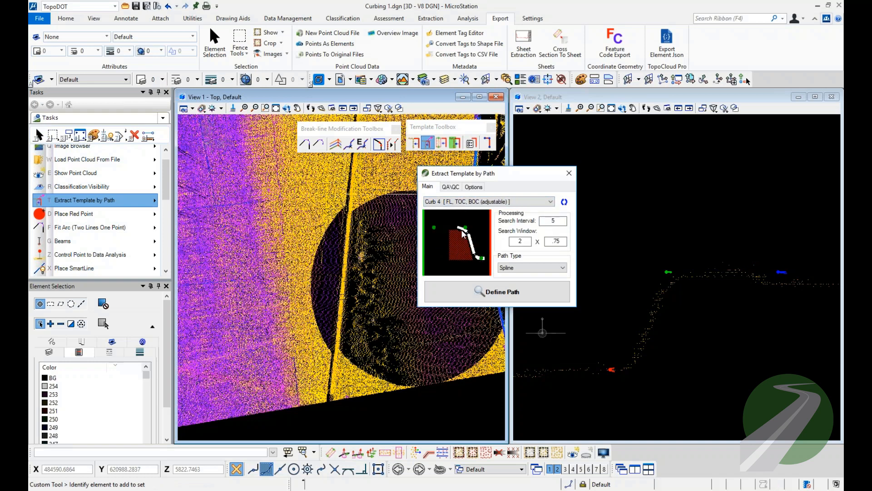
key(Down)
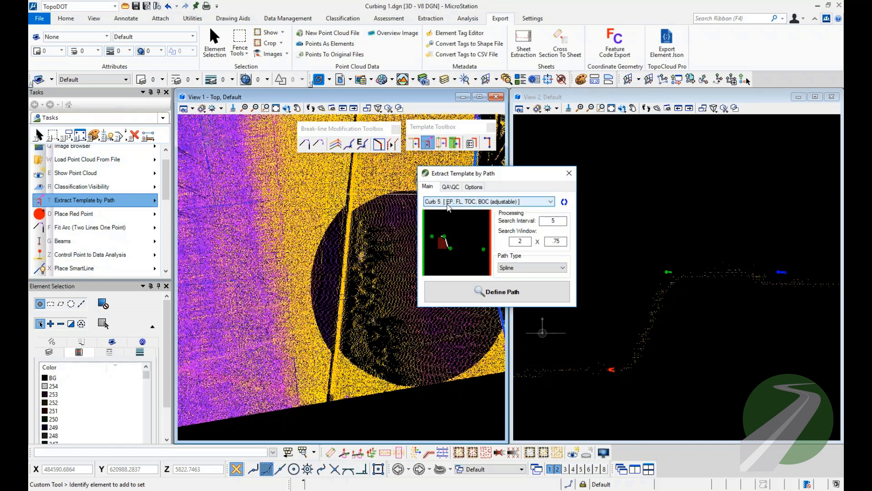
click(524, 267)
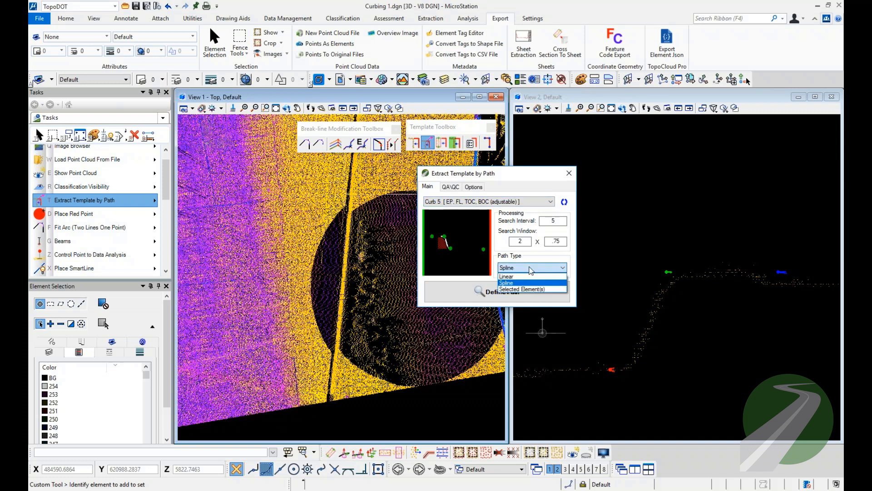
click(525, 279)
click(525, 286)
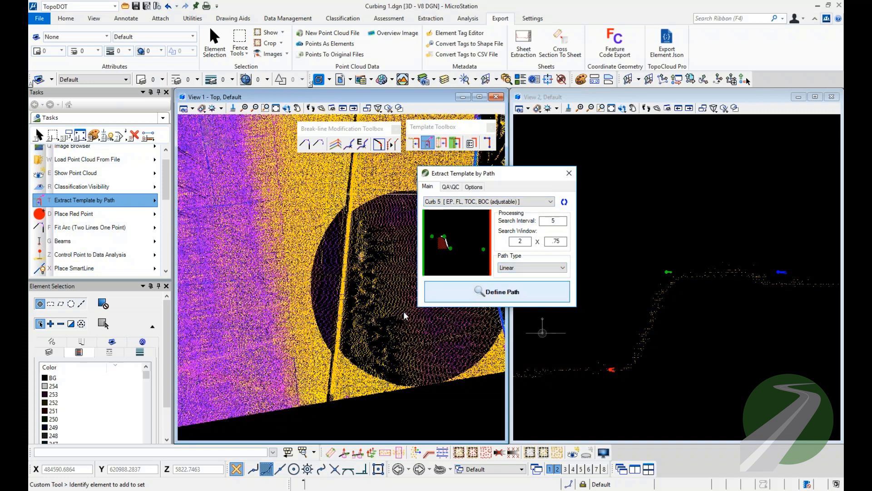
Set the point cloud display mode of View 1 to Colored Contours and apply it.
click(336, 215)
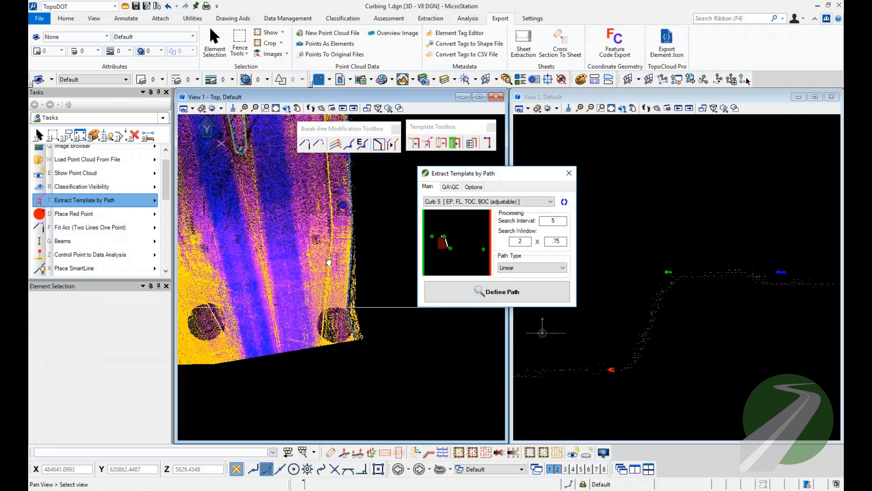
middle_drag(320, 403, 333, 325)
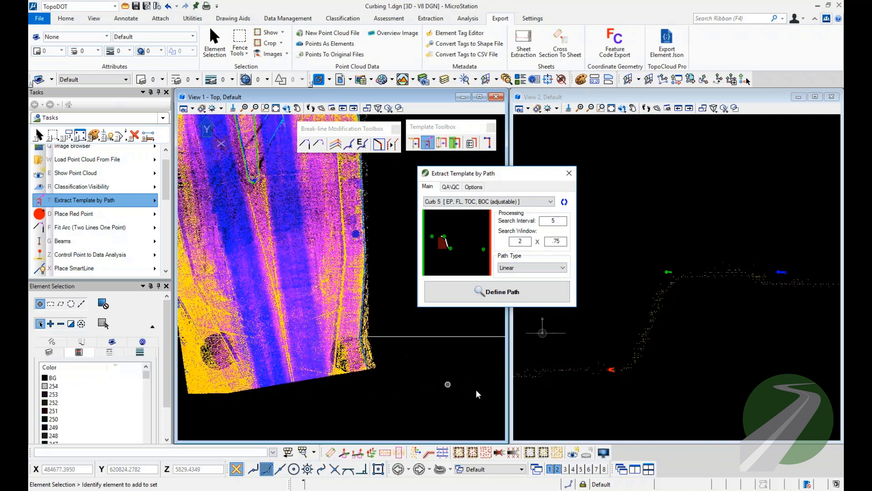
click(603, 452)
click(454, 229)
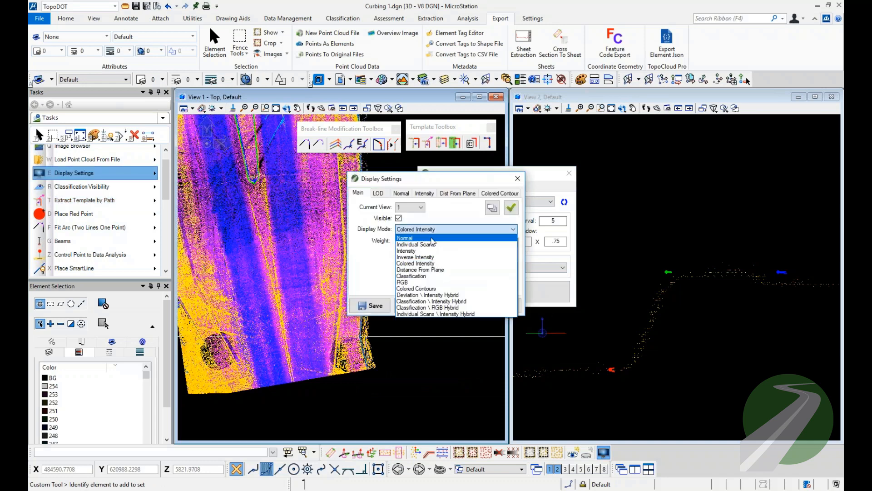
click(416, 288)
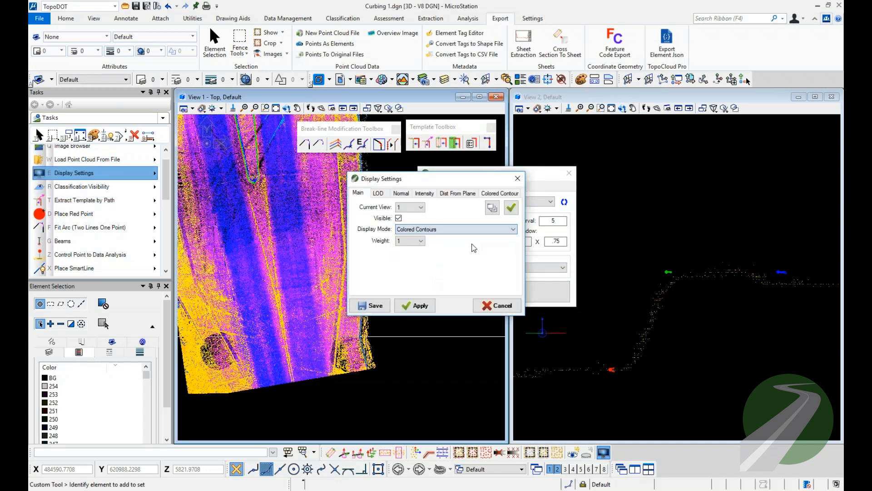
click(495, 210)
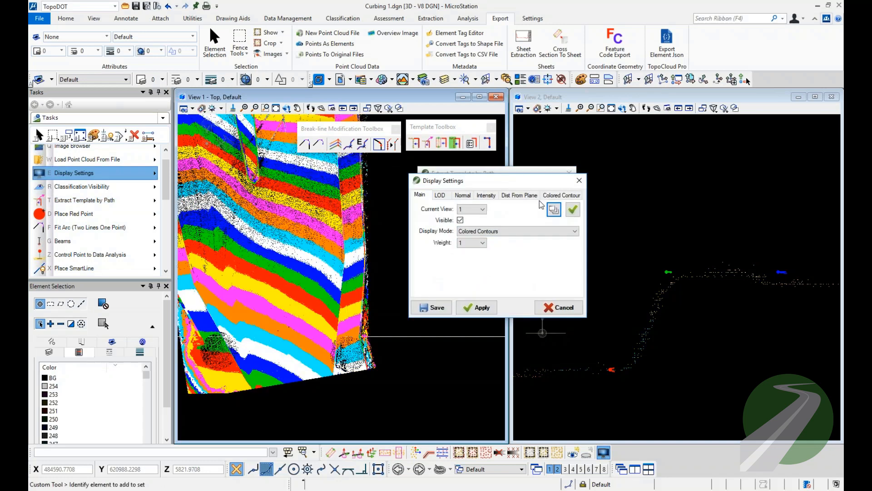
Examine the colored contours along the outer right curb and around the median for changes in the surface slope.
middle_drag(351, 211, 350, 386)
middle_drag(302, 199, 313, 345)
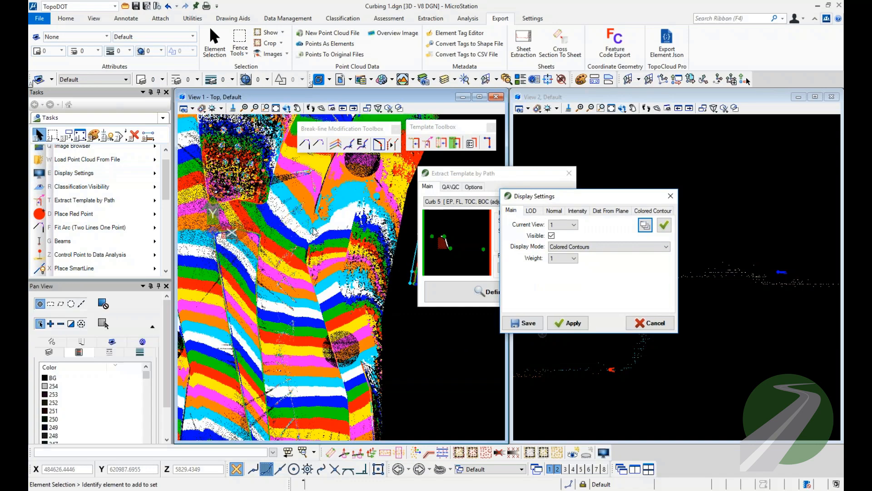
scroll(312, 229, up, 3)
scroll(301, 259, down, 2)
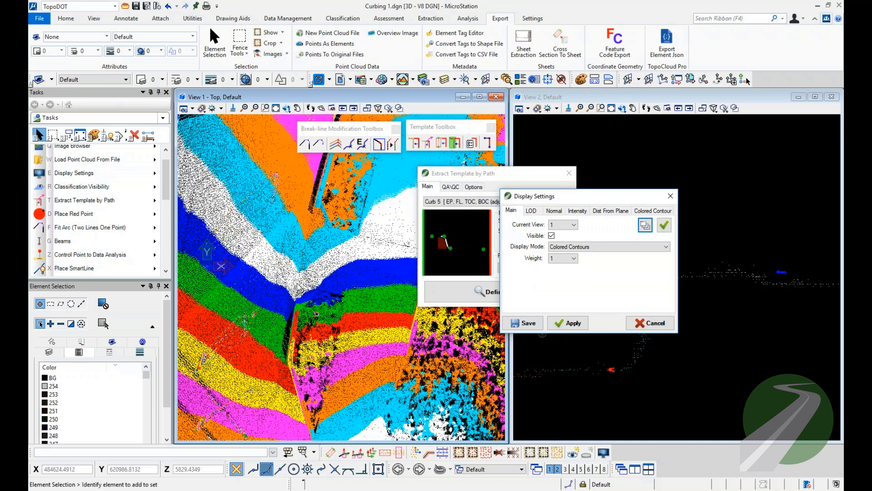
scroll(298, 288, down, 2)
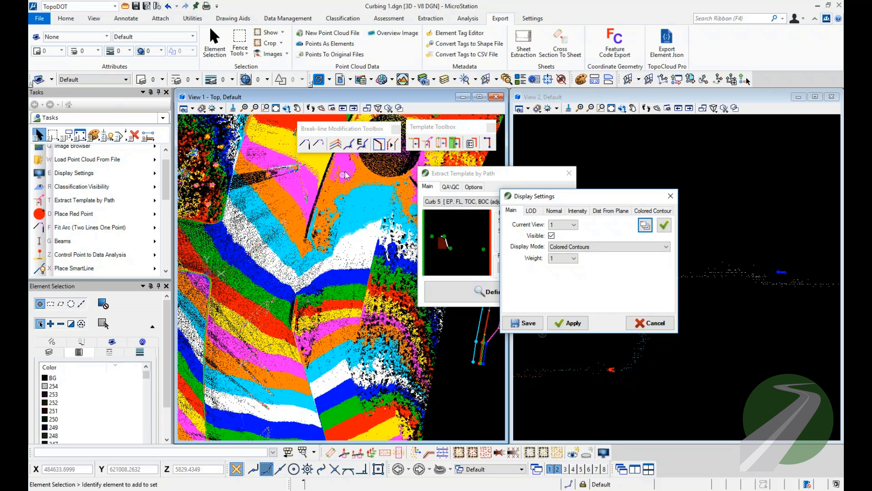
middle_drag(332, 216, 301, 349)
middle_drag(363, 240, 332, 276)
scroll(330, 277, down, 2)
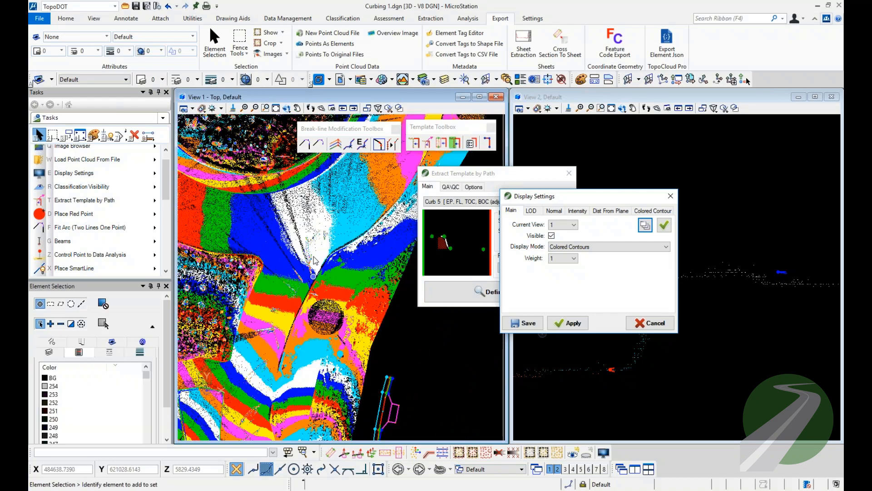
middle_drag(294, 350, 306, 207)
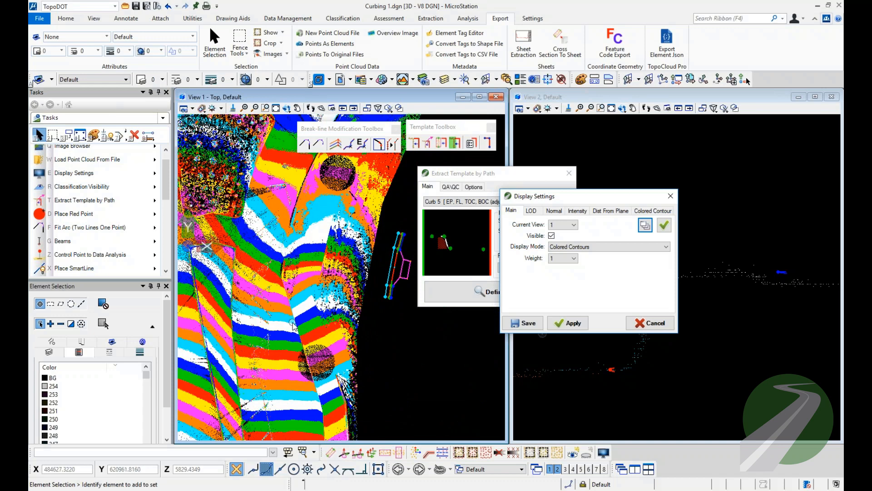
Set the point cloud display mode of View 1 to Colored Intensity, apply it and close the display settings.
click(590, 246)
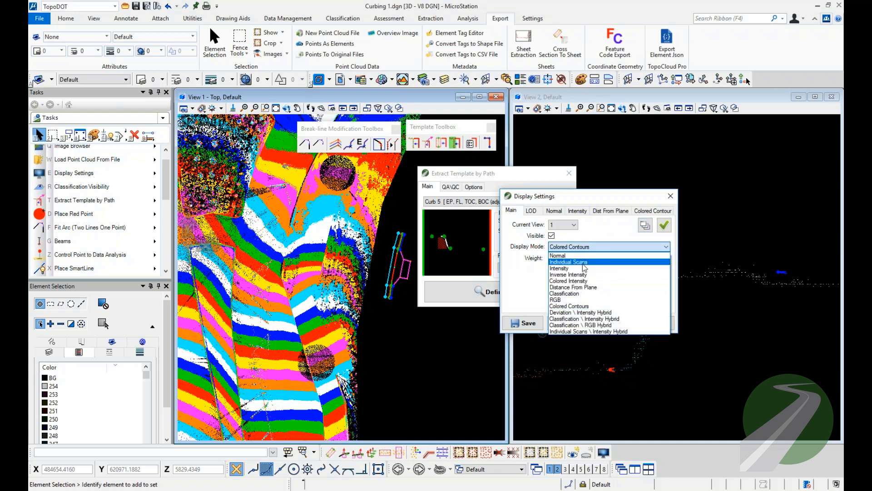
click(579, 283)
click(645, 225)
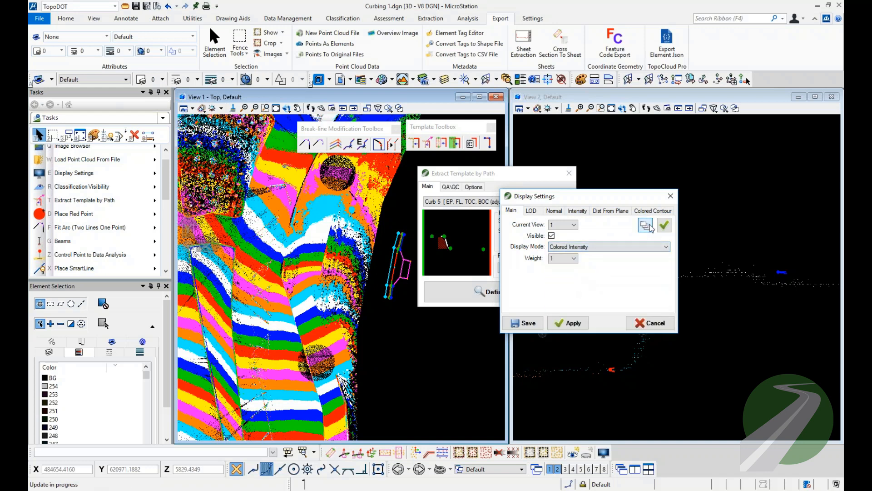
click(671, 196)
drag(477, 174, 509, 161)
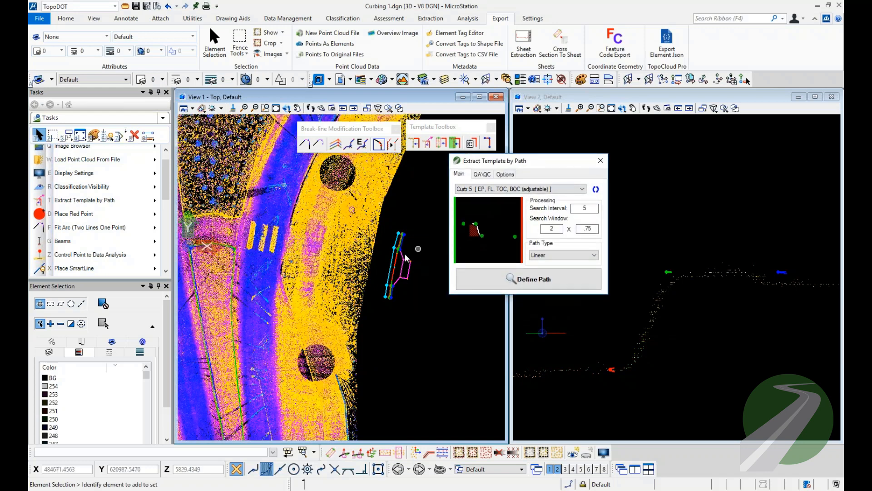
Review the Extract Template by Path options and start defining the Curb 5 path at the outer curb's south end.
scroll(370, 251, down, 7)
middle_drag(357, 377, 354, 303)
scroll(354, 303, up, 3)
scroll(355, 303, up, 4)
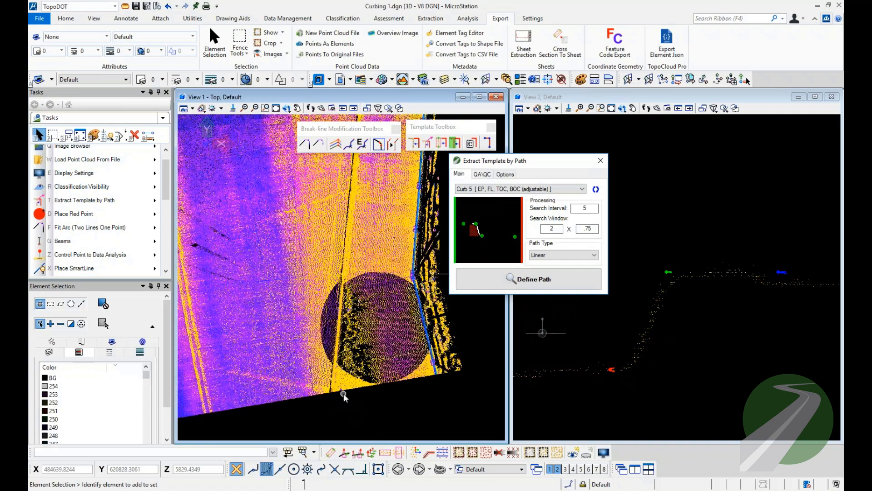
click(505, 174)
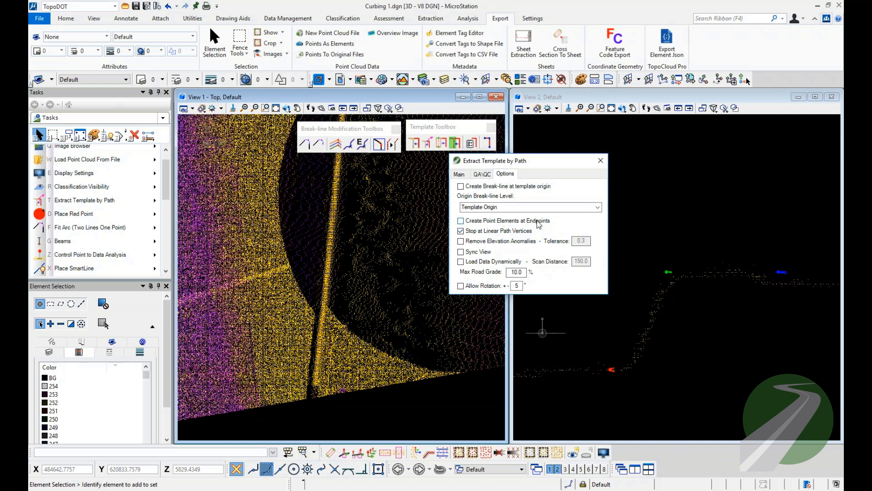
click(459, 174)
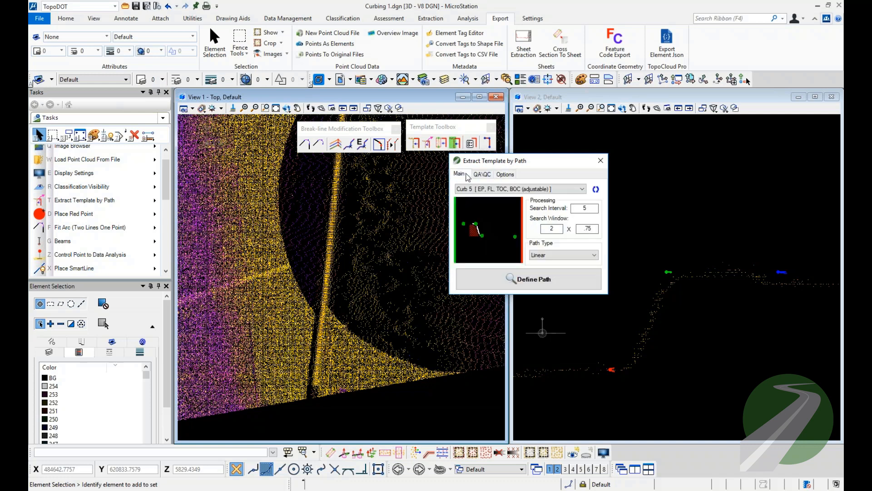
click(530, 278)
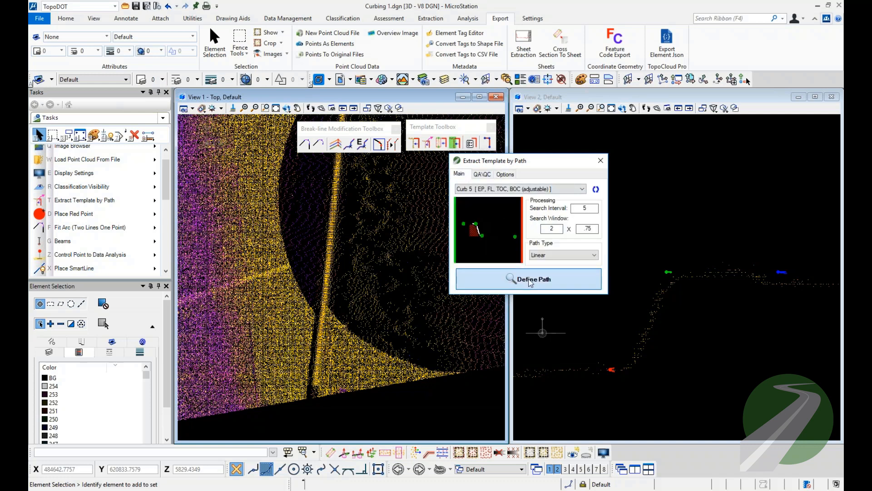
click(316, 366)
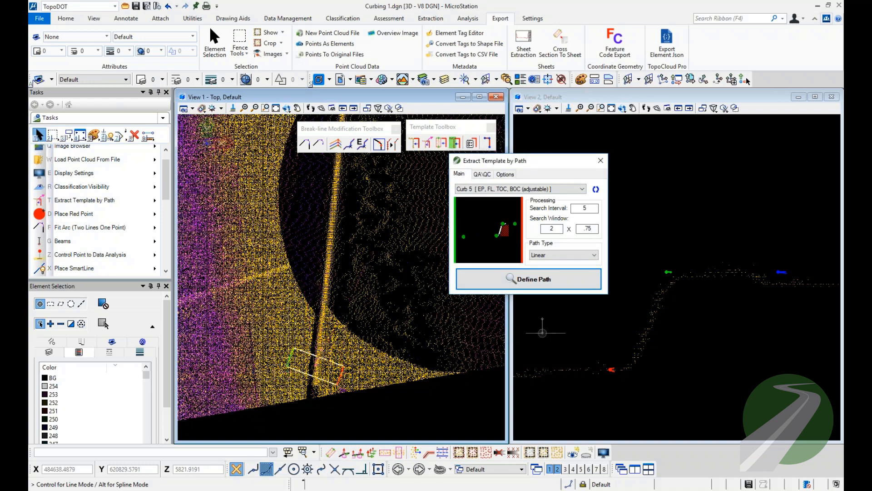
Continue the Curb 5 path north with vertices along the outer curb up to its bend beside the median.
scroll(320, 350, down, 7)
middle_drag(334, 215, 316, 352)
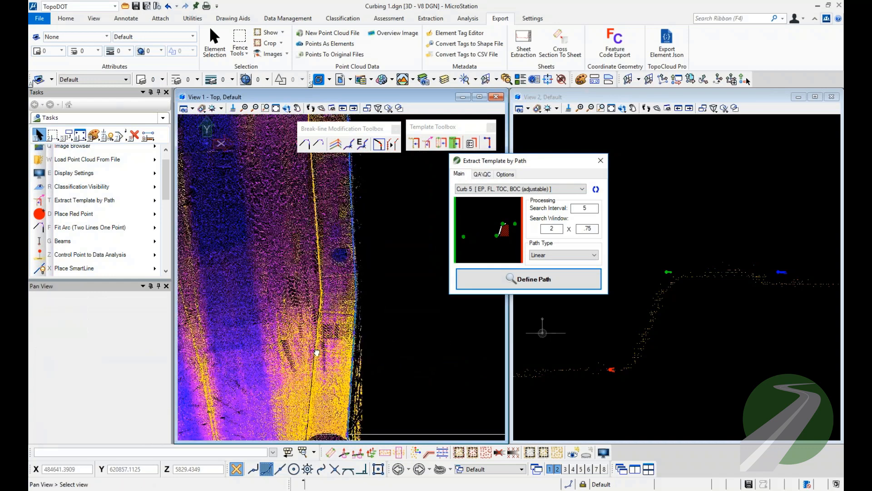
scroll(317, 296, up, 7)
click(355, 261)
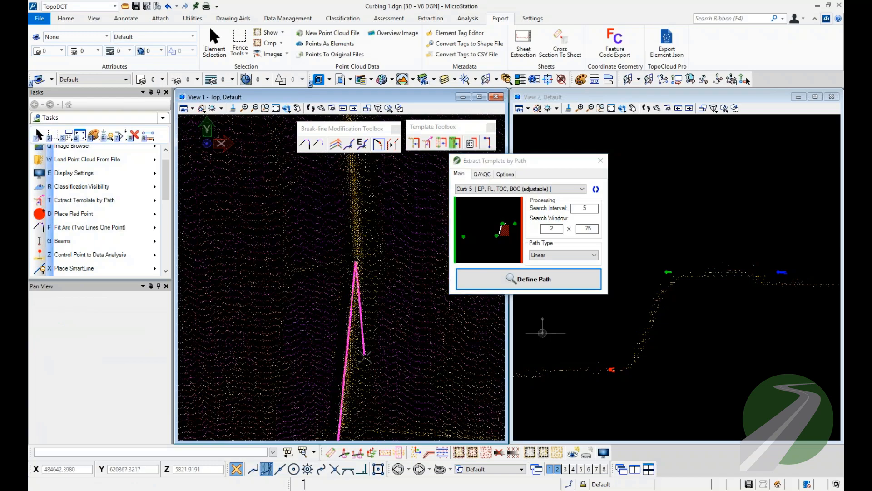
scroll(365, 357, down, 7)
middle_drag(344, 188, 334, 262)
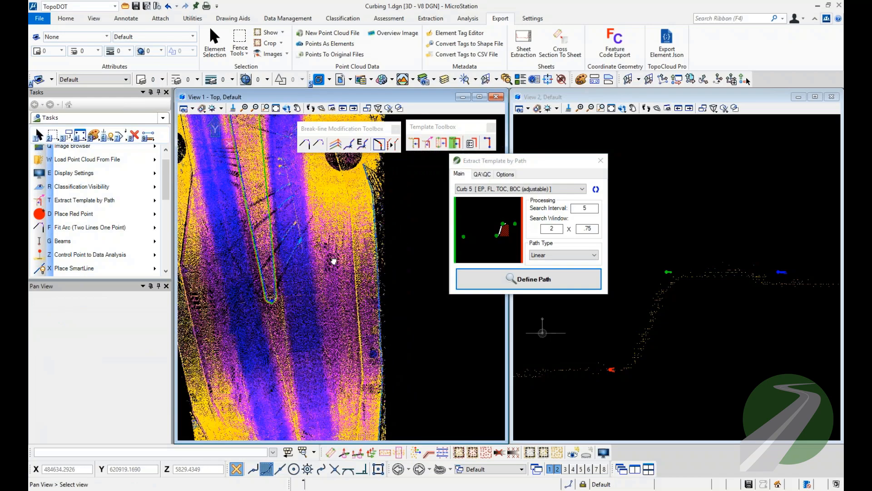
scroll(336, 258, up, 7)
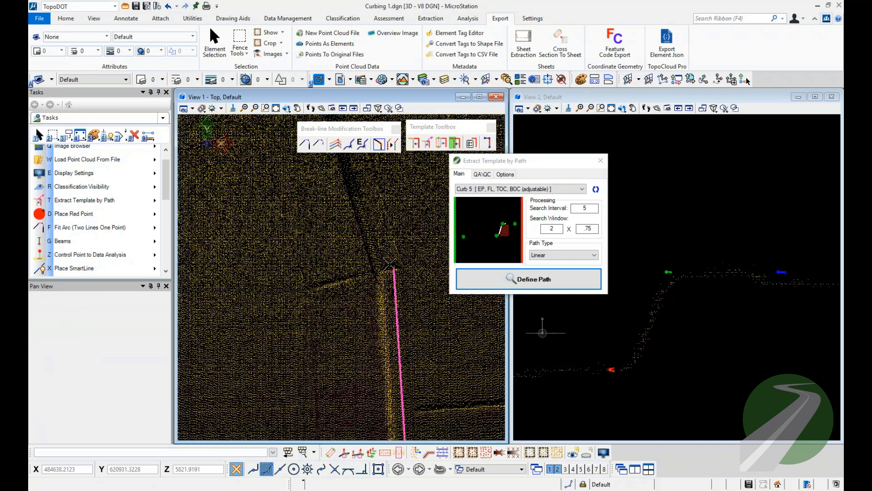
click(372, 268)
right_click(400, 344)
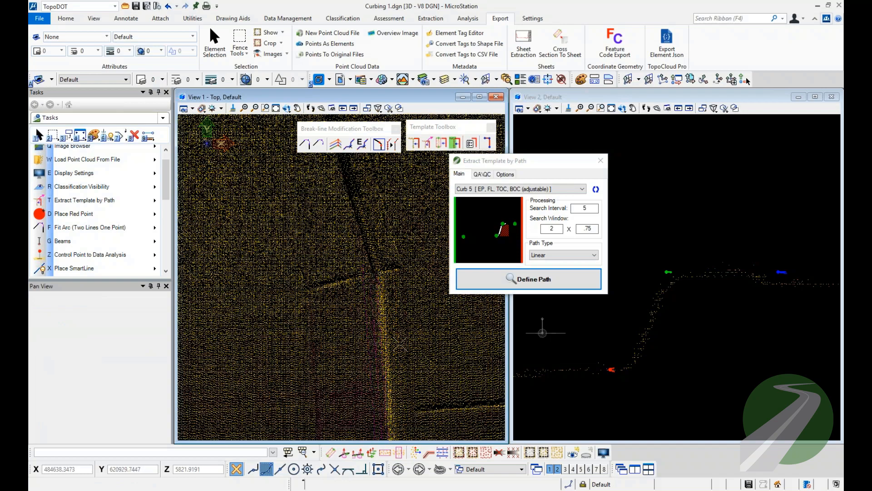
Add path vertices around the next outer curb bend, just before the curb turns back toward the north.
scroll(399, 344, down, 7)
middle_drag(372, 218, 374, 363)
scroll(362, 330, up, 6)
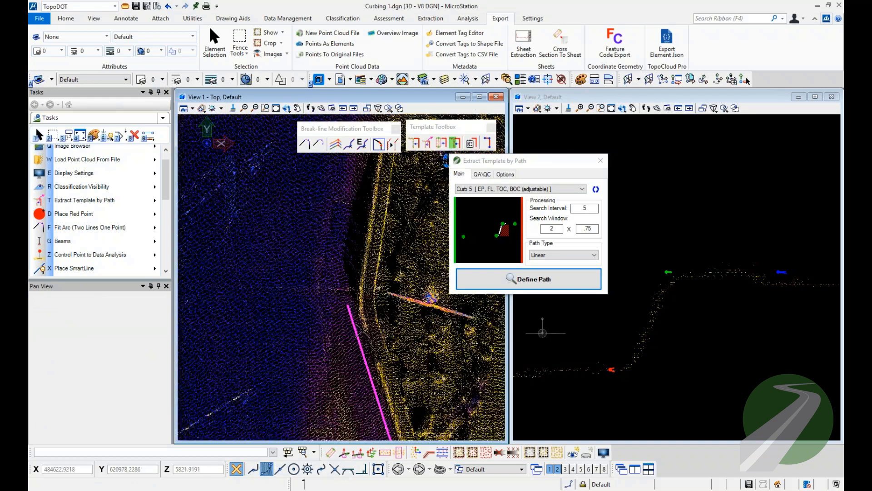
scroll(362, 331, up, 2)
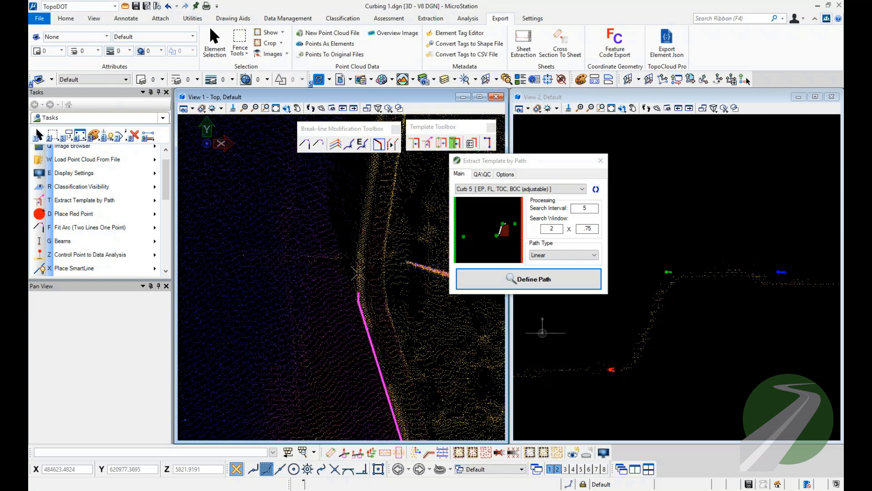
click(357, 248)
Place the final path vertex where the curb flattens into the ramp and run the Curb 5 extraction.
middle_drag(381, 203, 323, 360)
scroll(341, 356, down, 4)
scroll(345, 274, up, 4)
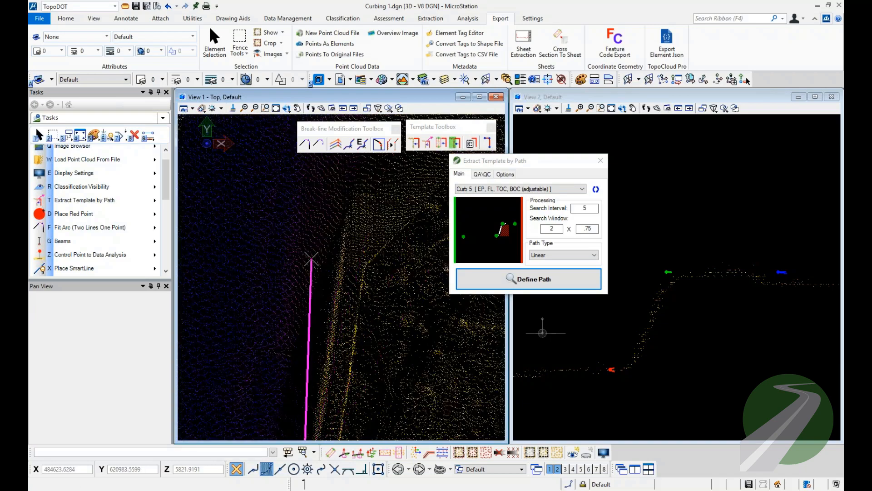
scroll(311, 258, down, 3)
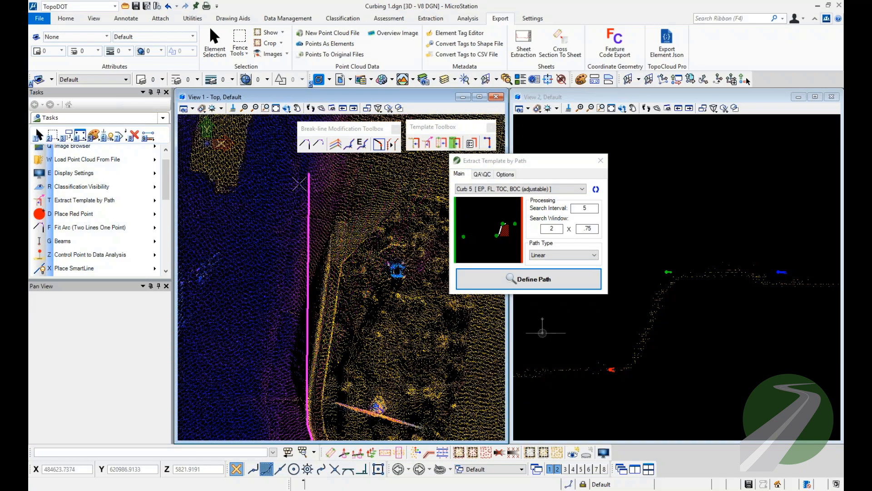
scroll(333, 274, up, 2)
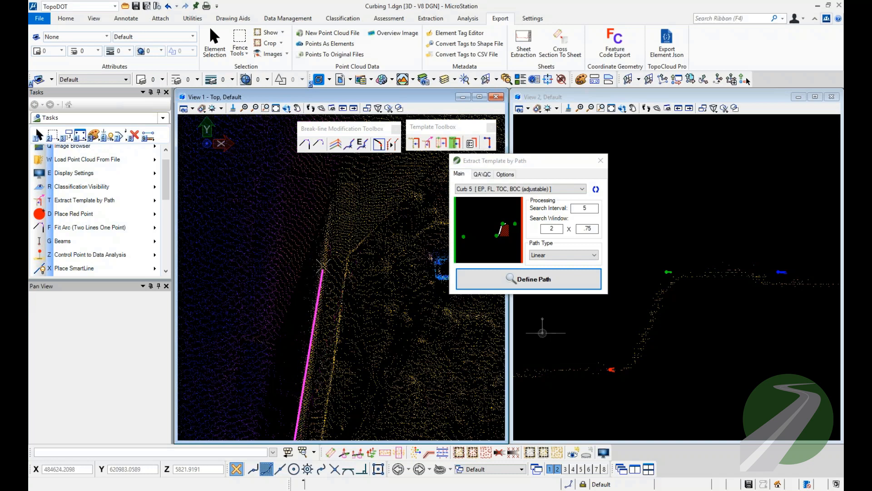
click(323, 254)
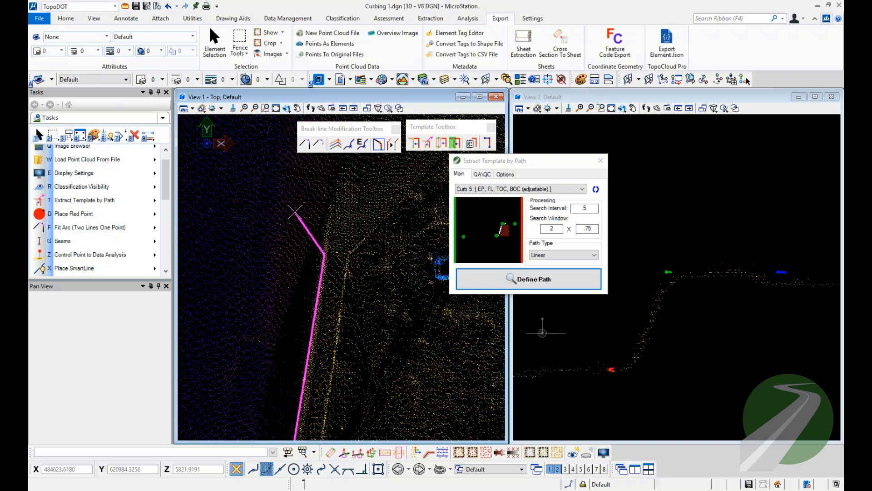
right_click(295, 213)
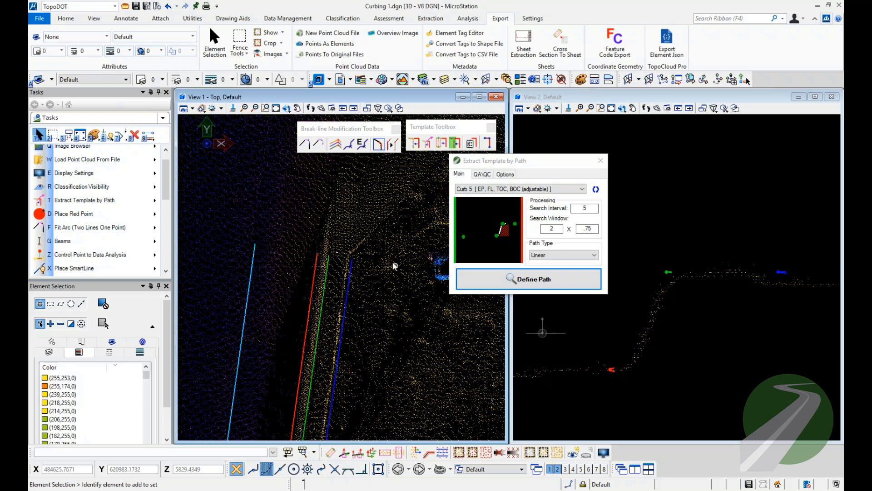
Examine the extracted Curb 5 break lines from the ramp end back to the south end of the outer curb.
click(441, 144)
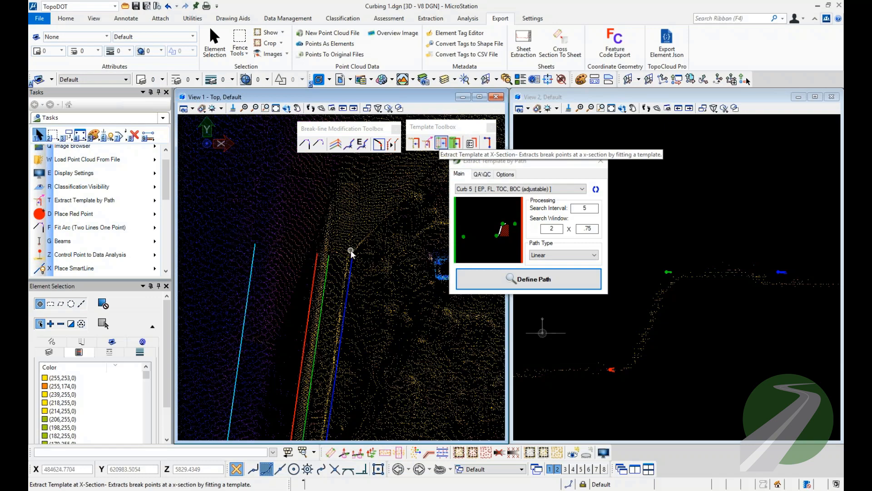
scroll(301, 224, down, 1)
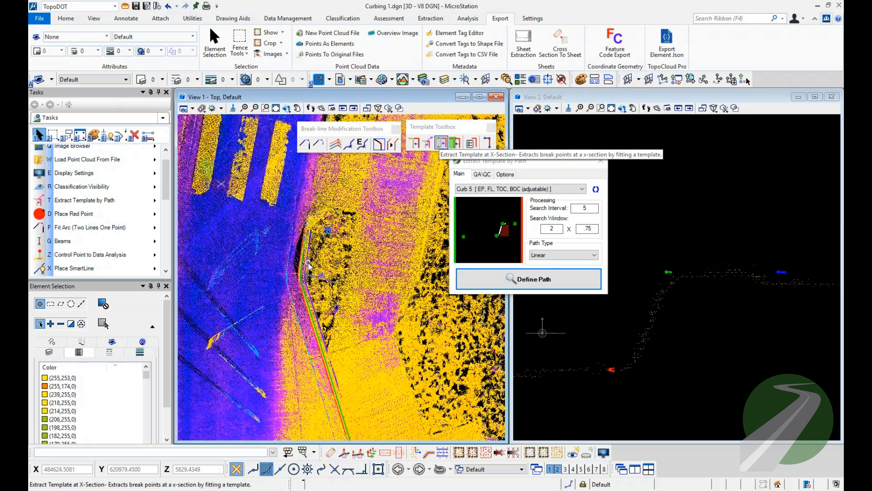
click(344, 336)
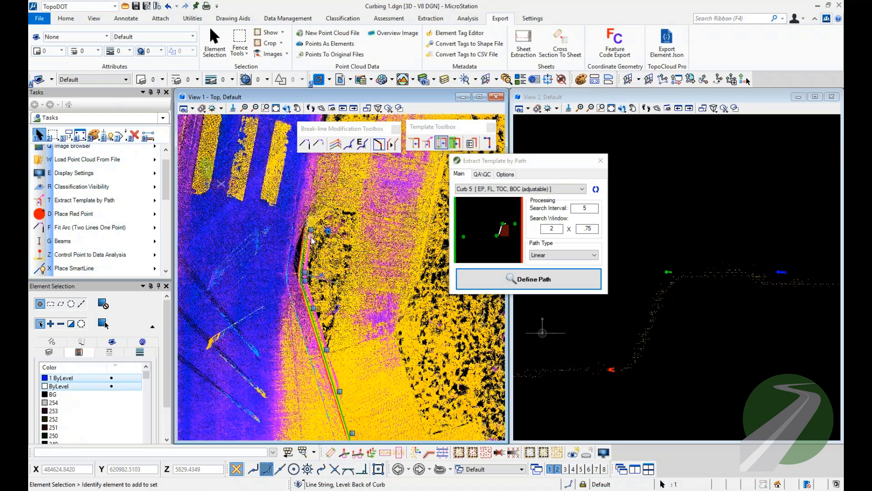
middle_drag(344, 335, 346, 206)
middle_drag(397, 244, 394, 102)
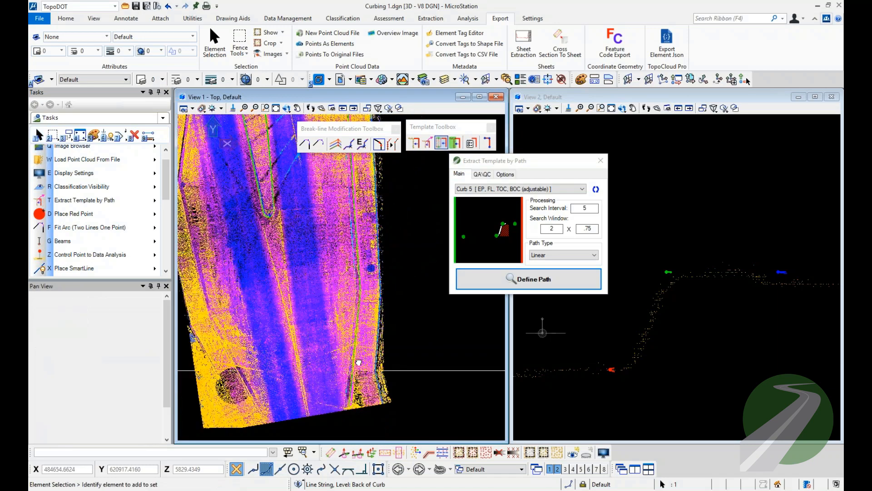
scroll(344, 411, up, 3)
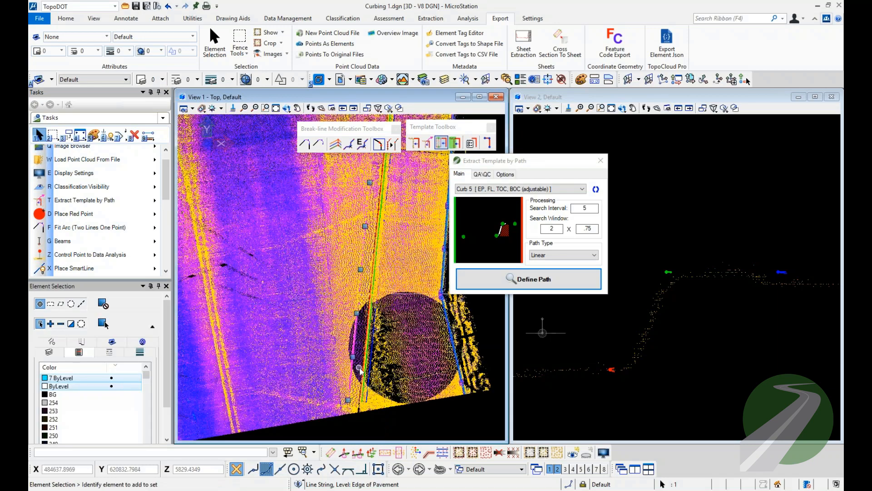
Start Cross-section Along Element on the outer curb's Flow Line and step through its vertices in View 2.
click(363, 368)
click(357, 452)
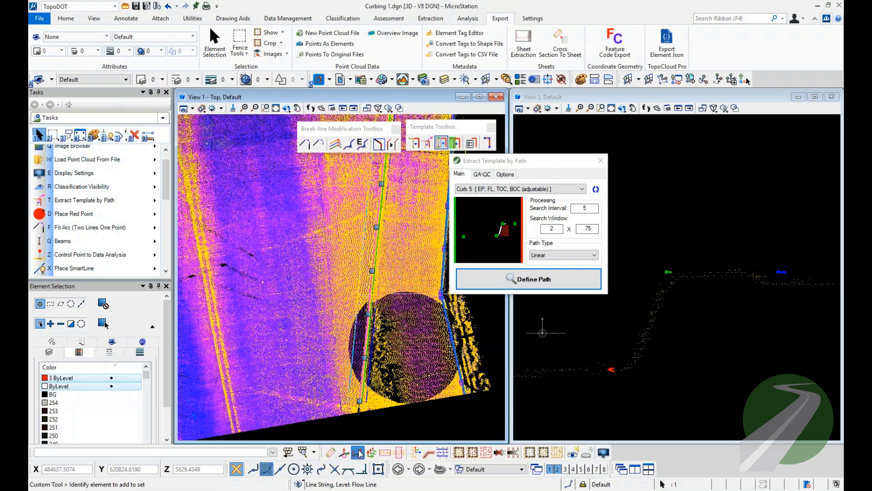
click(530, 384)
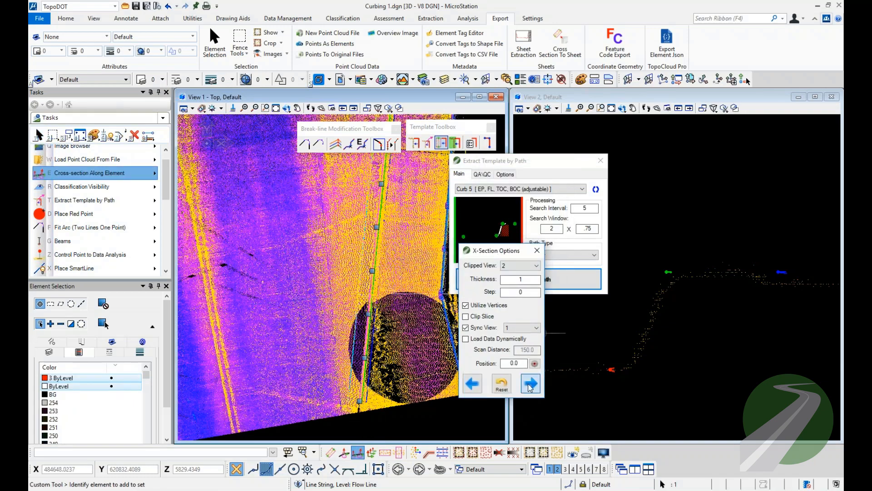
click(530, 385)
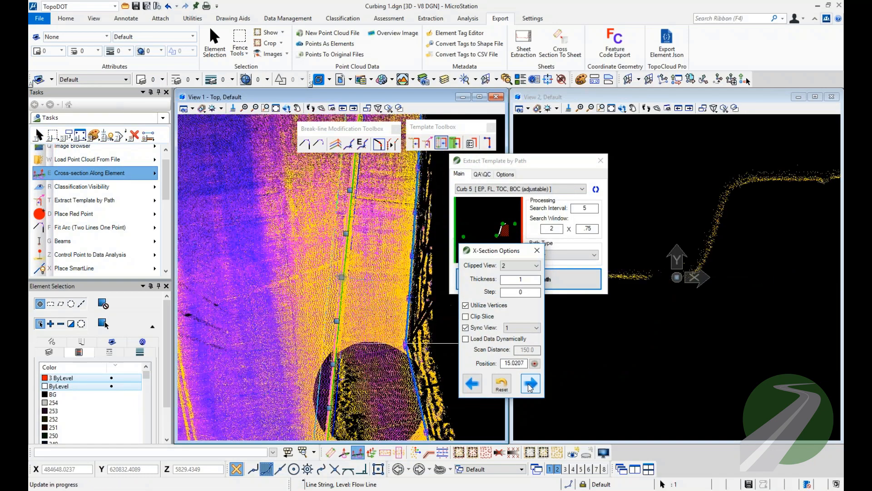
click(529, 384)
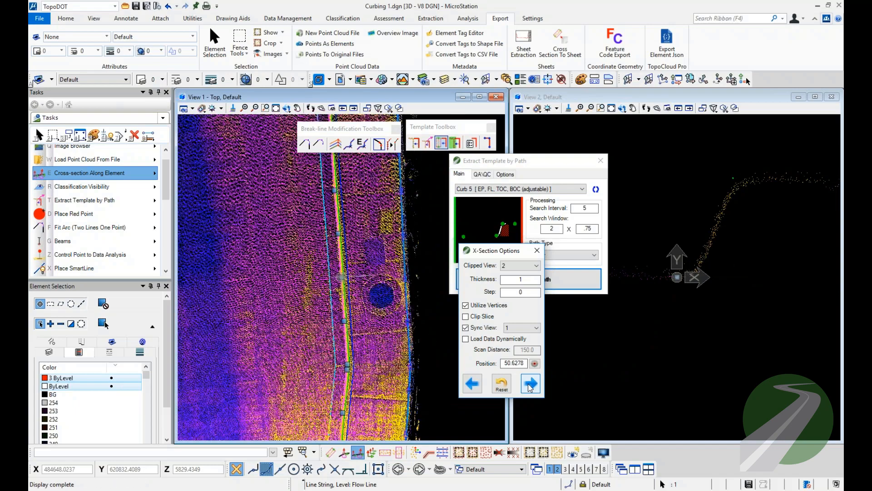
click(529, 384)
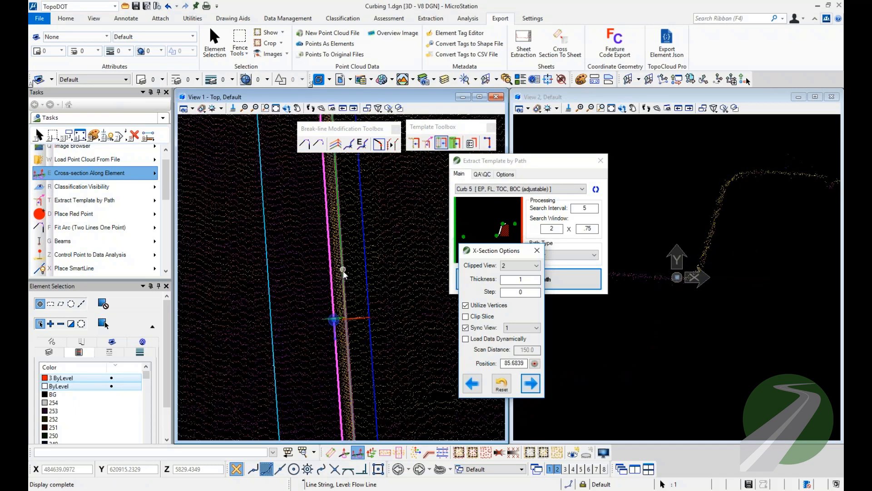
Add the top-of-curb and Back of Curb lines to the selection and examine their vertices in the next cross-section.
click(344, 273)
click(364, 260)
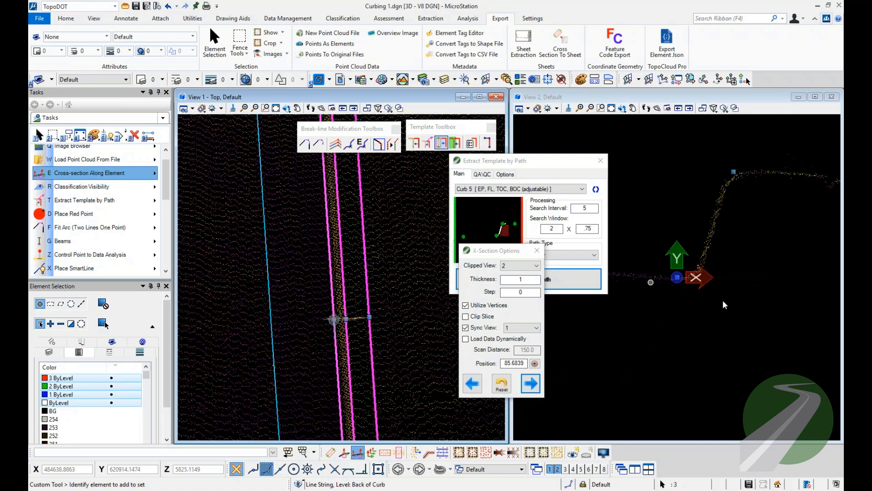
click(531, 384)
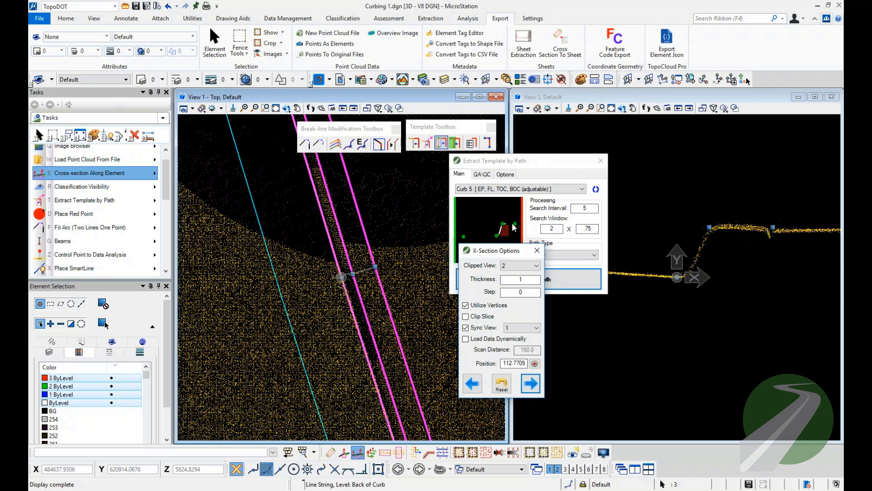
scroll(733, 262, up, 2)
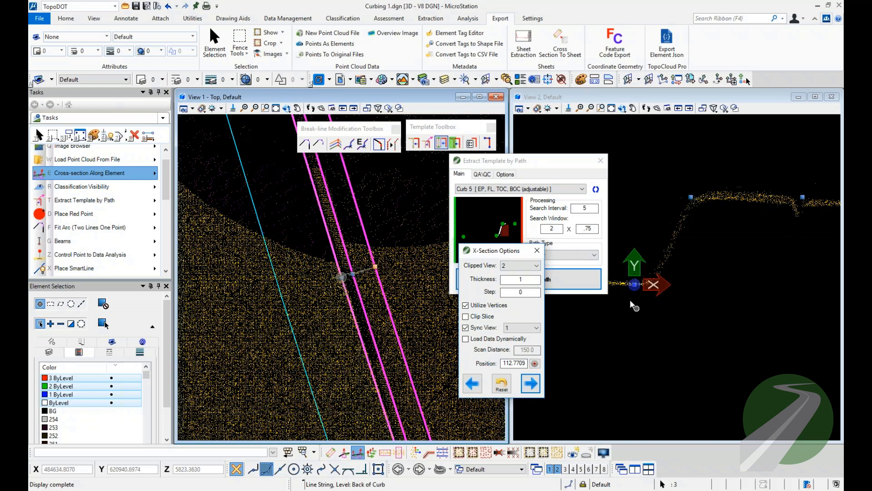
middle_drag(633, 297, 653, 299)
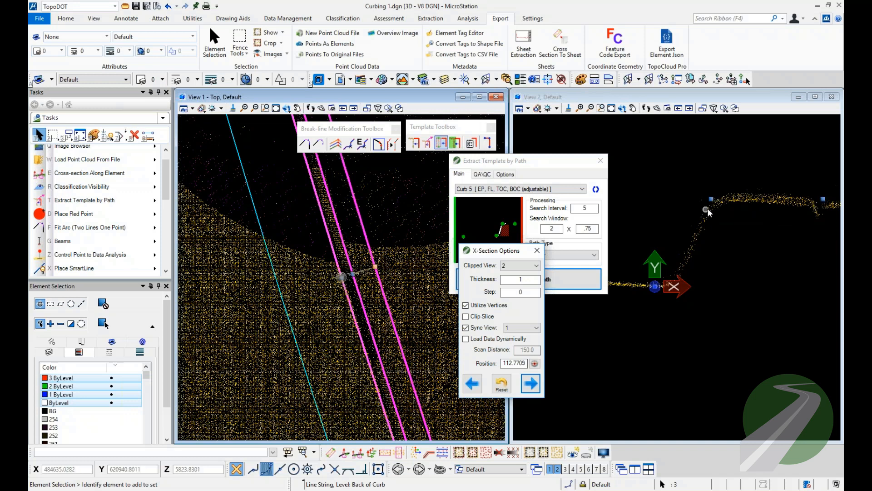
Clear the line selection and step the cross-section onward along the outer curb's Flow Line.
click(653, 192)
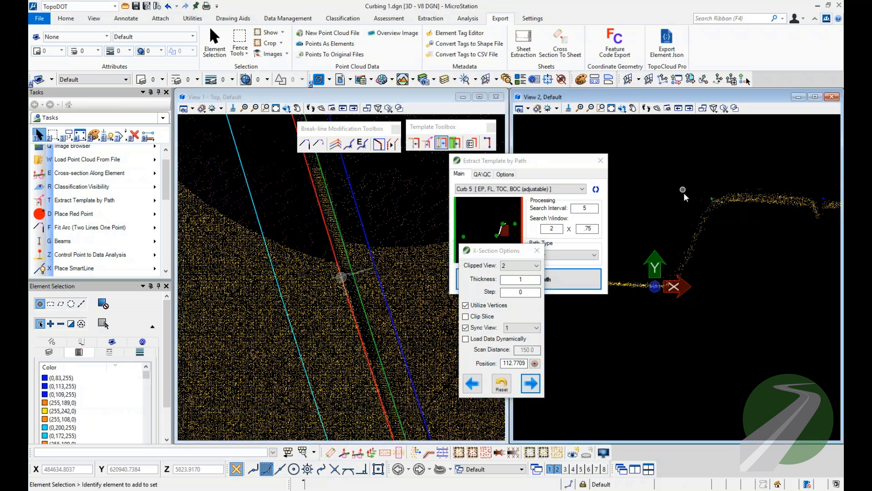
click(531, 387)
click(533, 388)
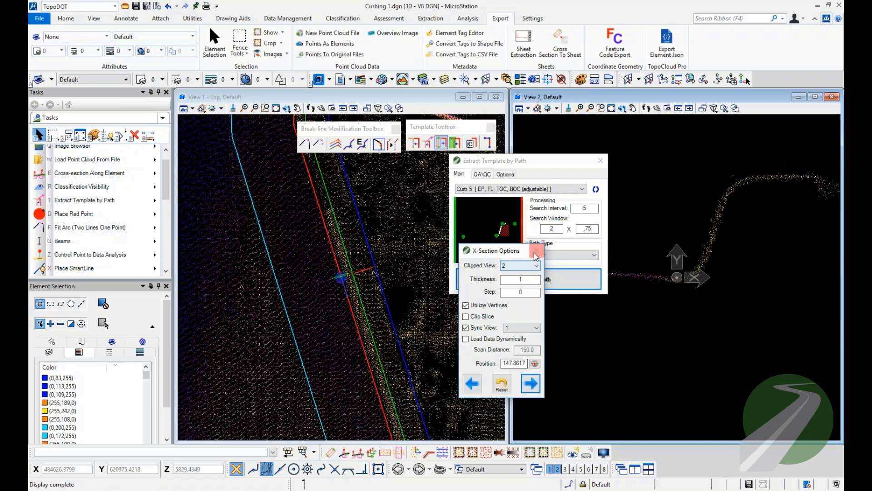
End the cross-section review and pull the four Curb 5 break-line ends slightly back at the outer curb's north end with Quick Adjust.
click(536, 250)
scroll(344, 330, down, 3)
scroll(343, 330, down, 1)
scroll(339, 218, up, 5)
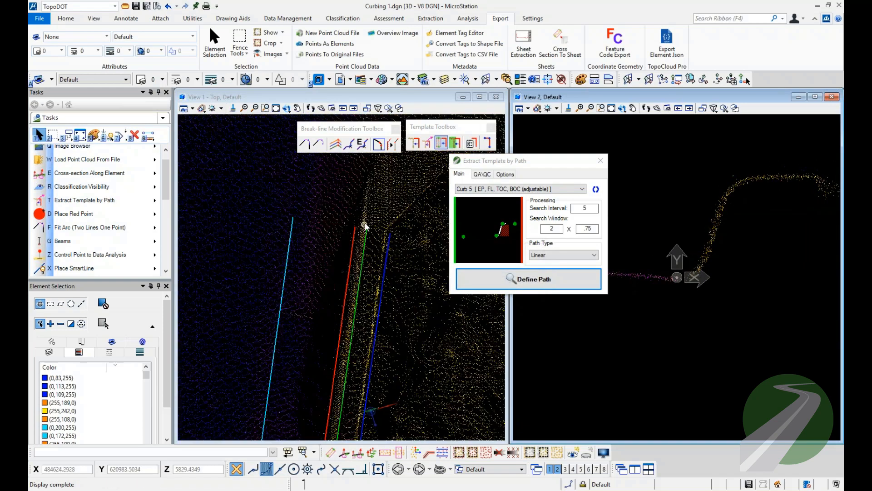
middle_drag(363, 223, 345, 274)
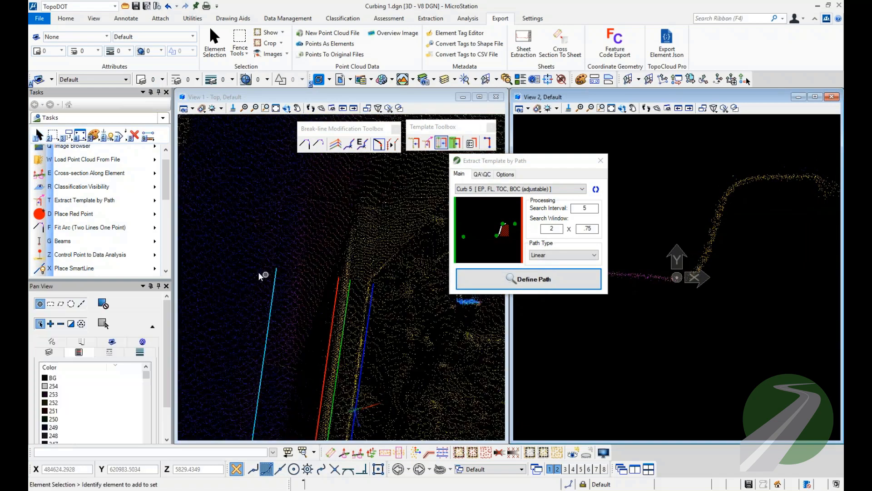
click(601, 161)
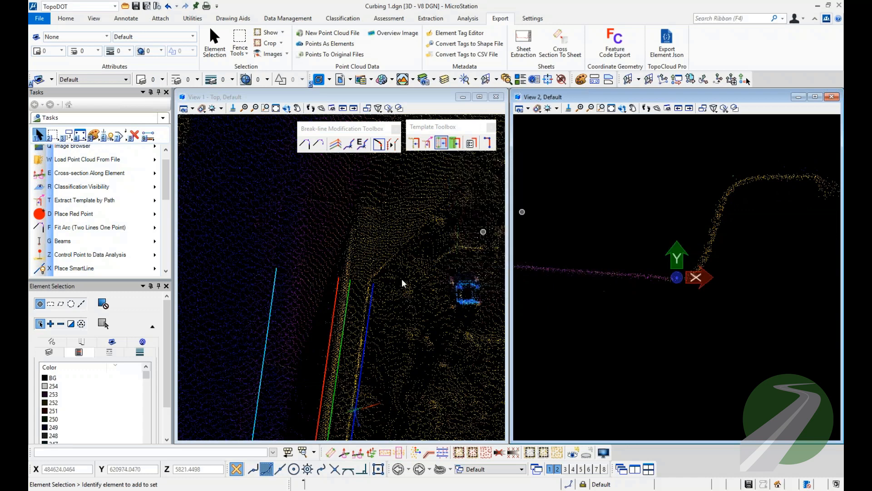
right_click(339, 232)
click(377, 258)
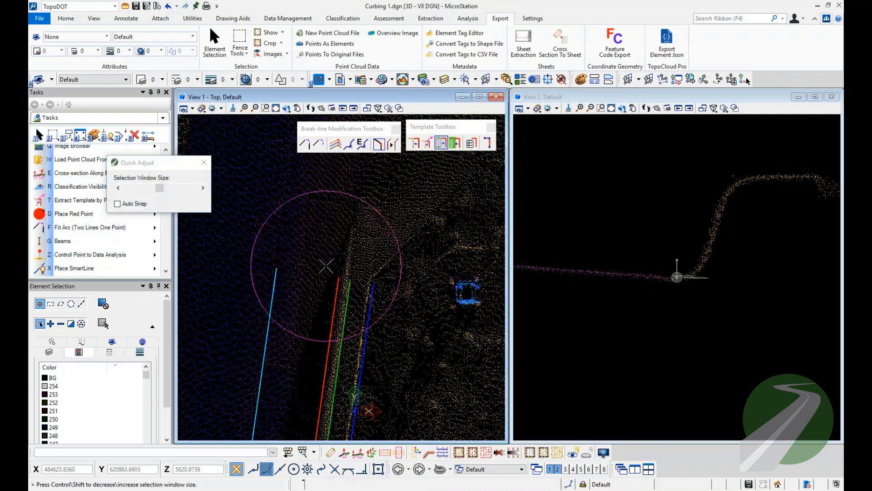
right_click(324, 282)
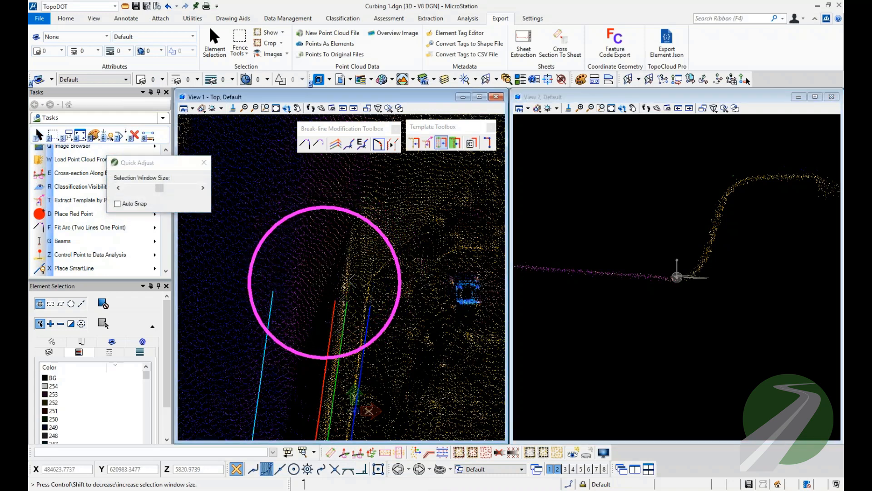
right_click(386, 281)
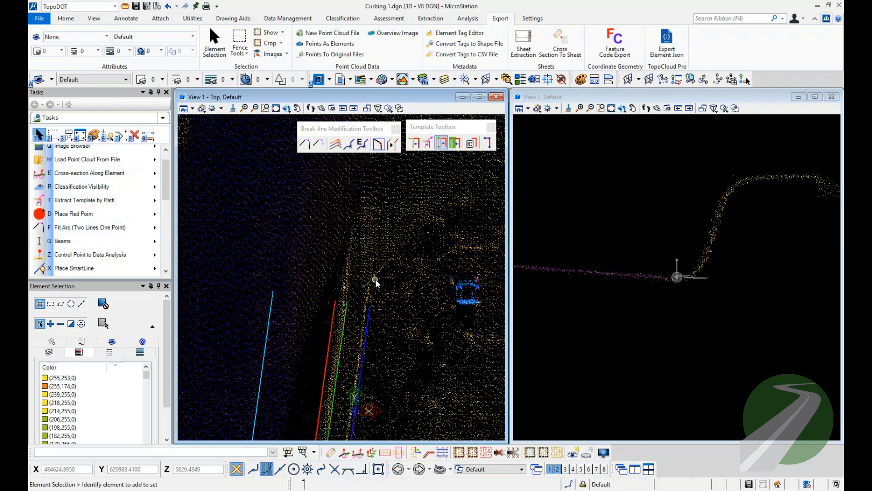
Extract the Curb 5 template at a single cross-section just beyond the north ends of the break lines, updating View 2.
click(443, 143)
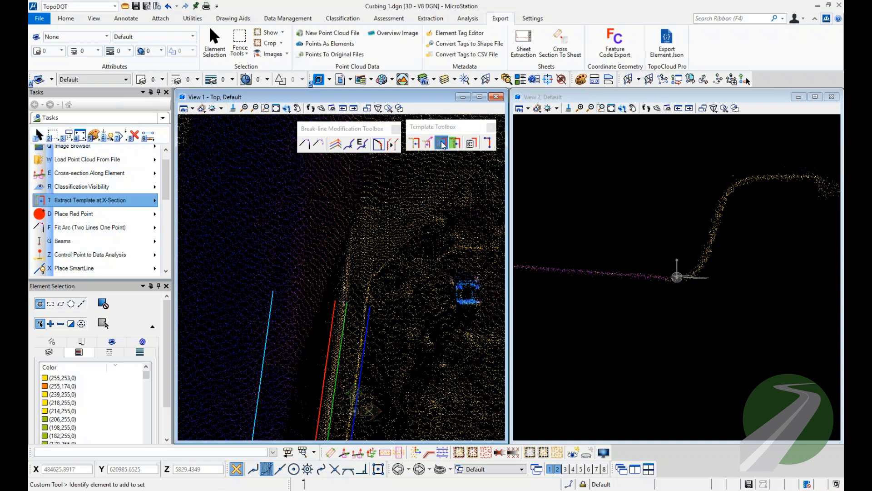
drag(644, 185, 528, 110)
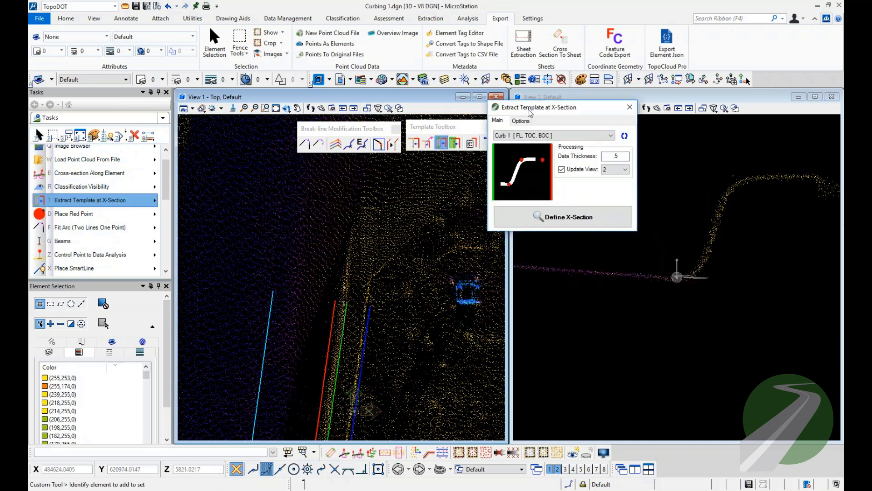
click(561, 137)
click(547, 157)
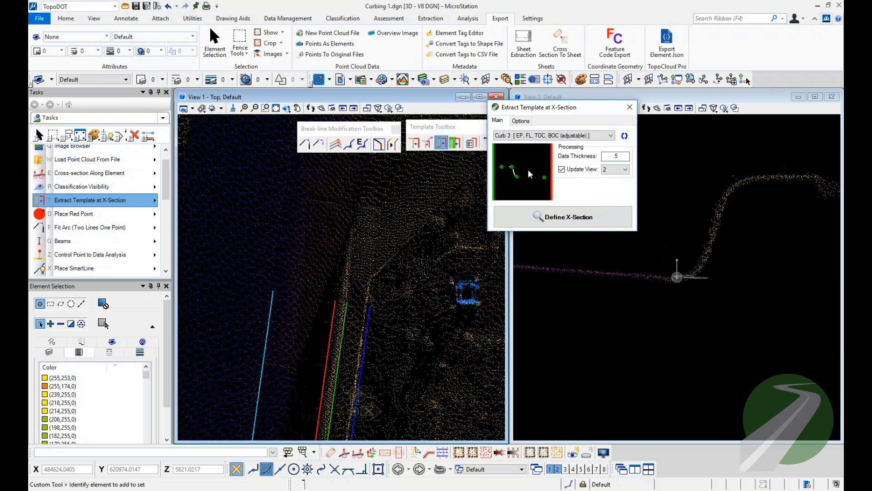
scroll(528, 174, down, 2)
click(558, 218)
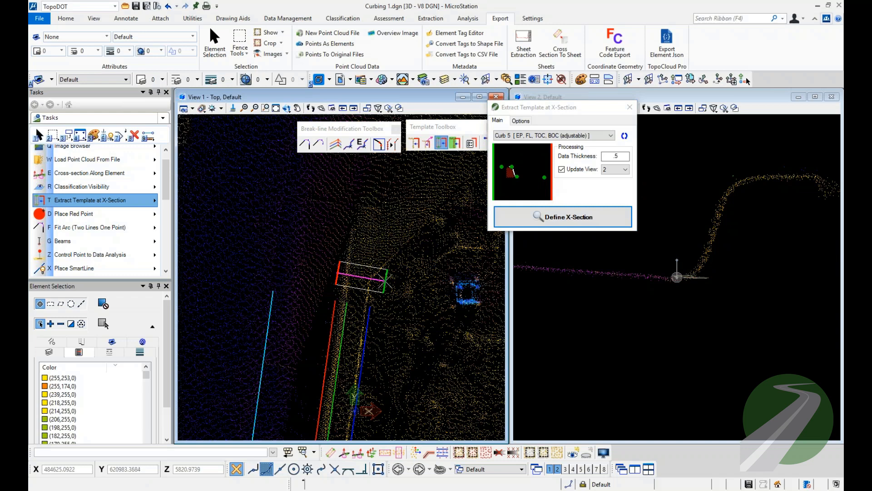
click(385, 279)
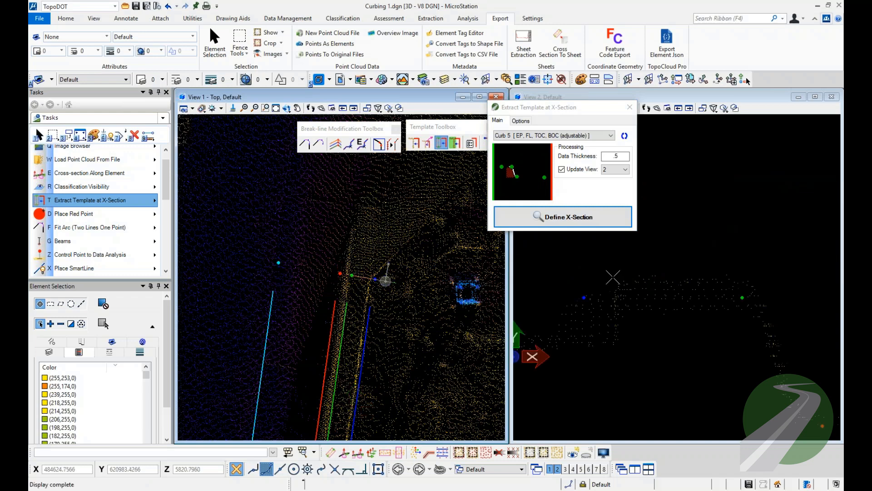
scroll(603, 329, down, 2)
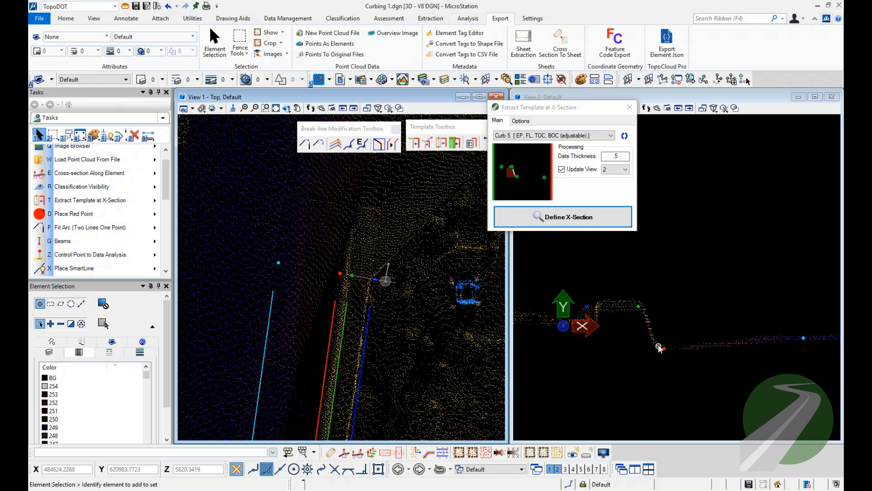
scroll(603, 307, up, 3)
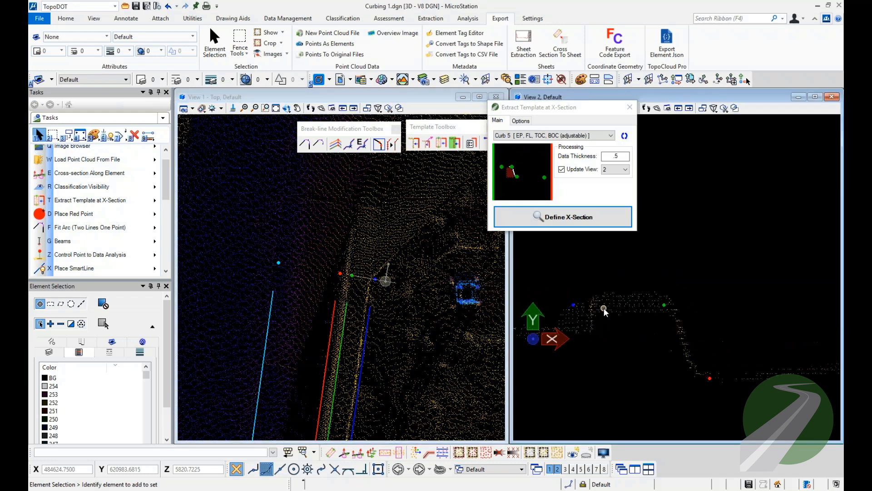
Move the green top-of-curb and blue Back of Curb points onto the top edges of the curb profile in View 2.
drag(558, 289, 681, 318)
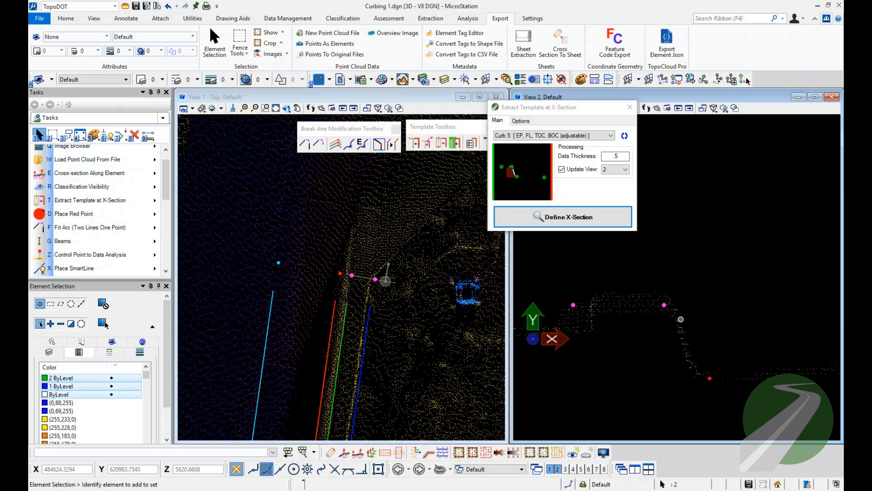
right_click(681, 319)
click(699, 340)
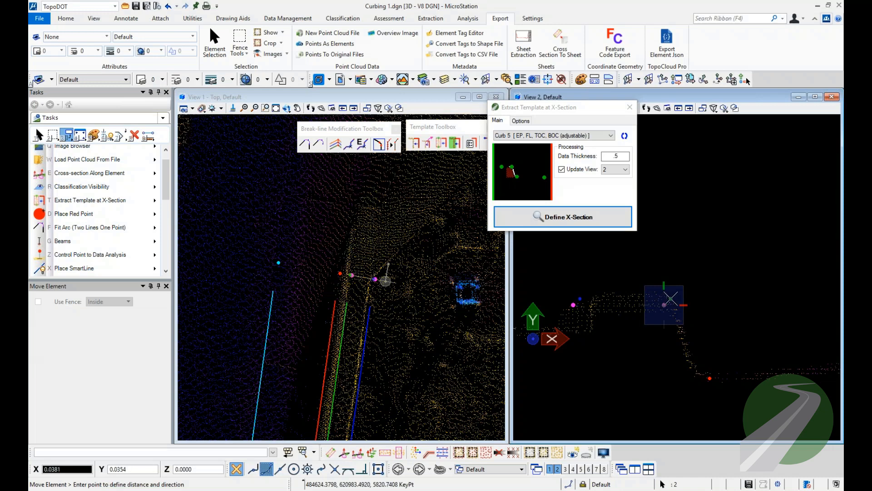
click(671, 298)
right_click(671, 298)
click(583, 302)
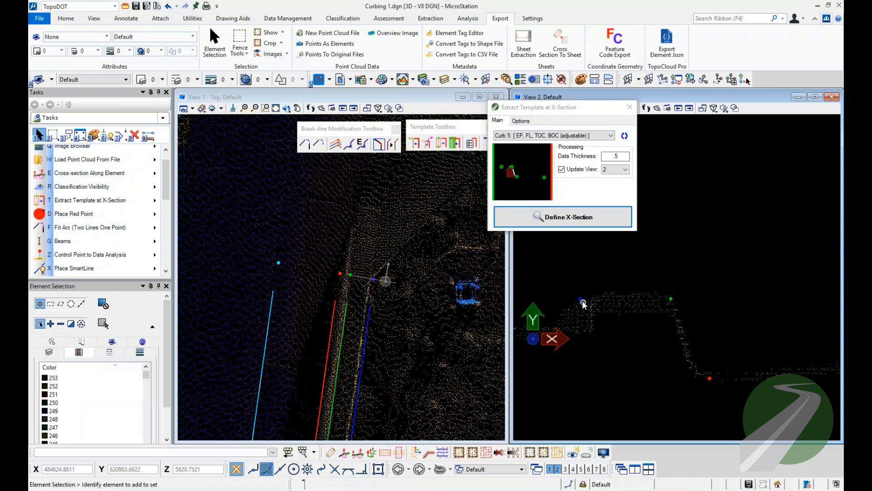
click(582, 299)
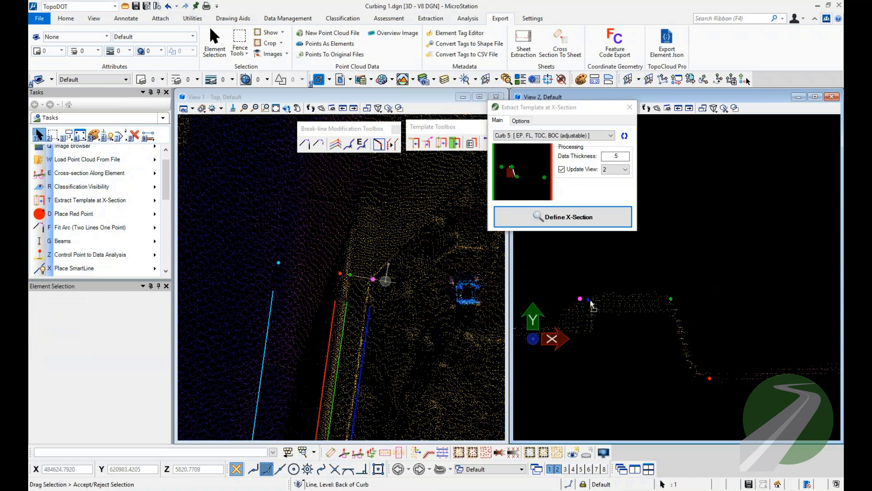
click(642, 278)
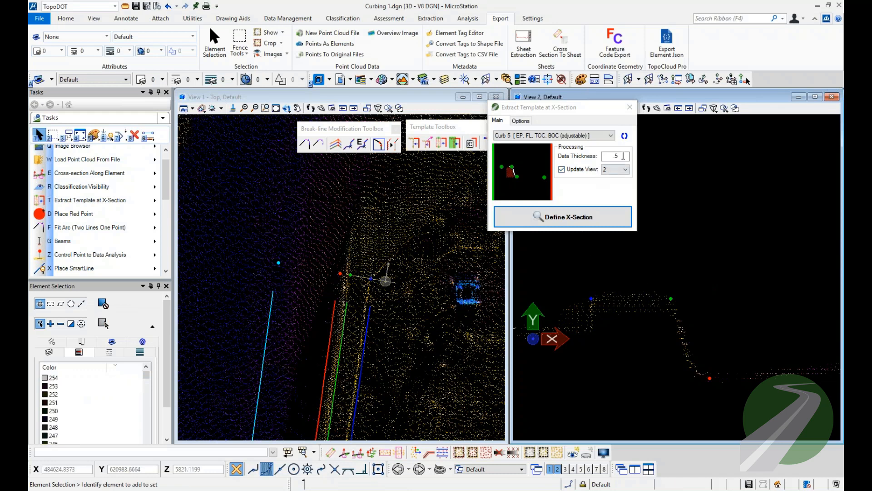
Set the cross-section extraction's Data Thickness to .25 and close the tool, moving on to the next curb stretch north.
click(617, 155)
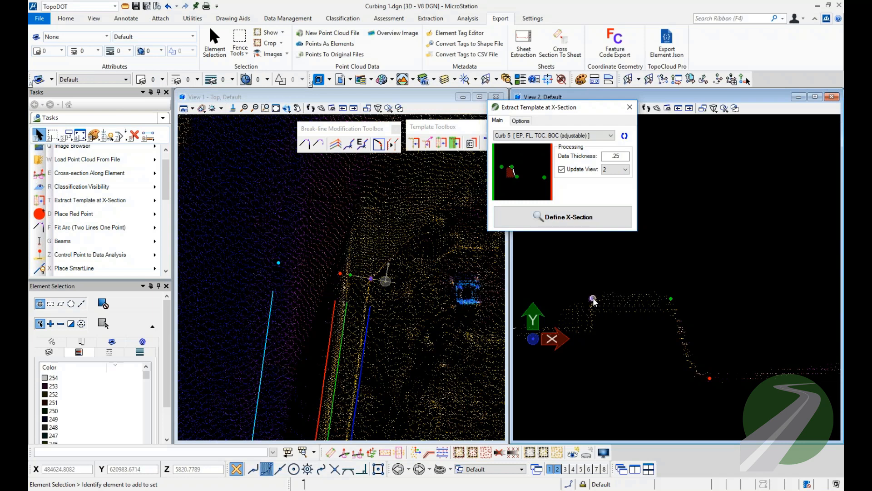
scroll(348, 276, up, 2)
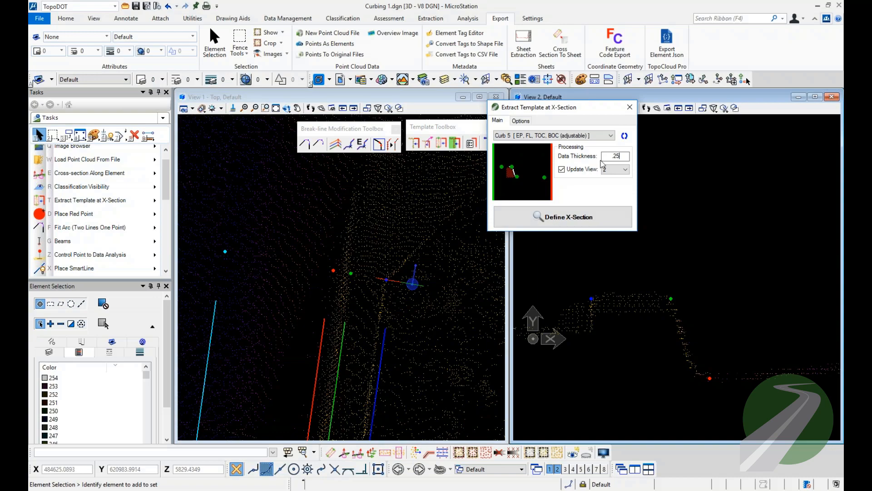
scroll(349, 297, down, 2)
middle_drag(325, 220, 333, 350)
scroll(336, 345, down, 2)
middle_drag(384, 213, 339, 364)
scroll(369, 290, down, 2)
scroll(368, 291, up, 3)
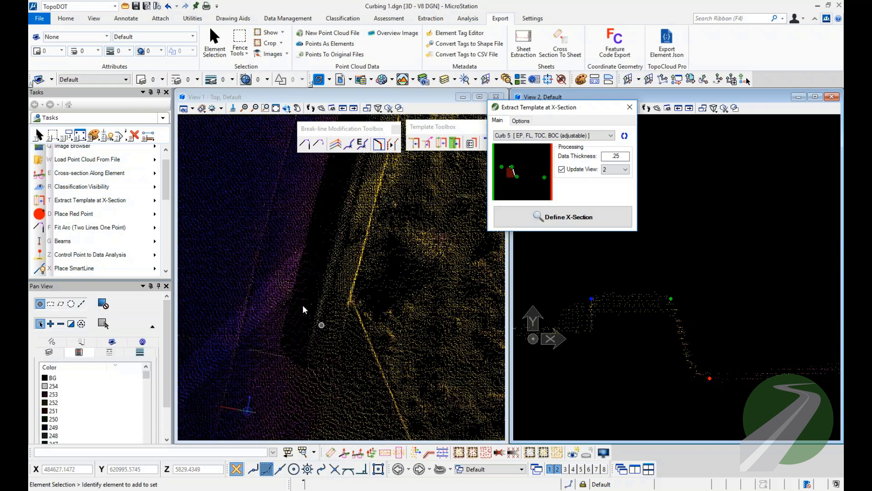
drag(584, 108, 871, 114)
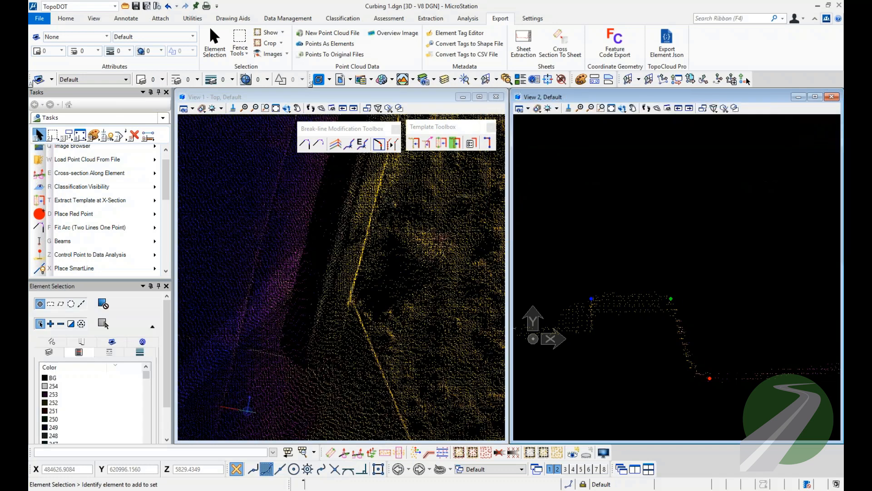
Set up Extract Template by Path with Create Point Elements at Endpoints enabled and the Curb 5 template selected.
click(428, 143)
click(504, 175)
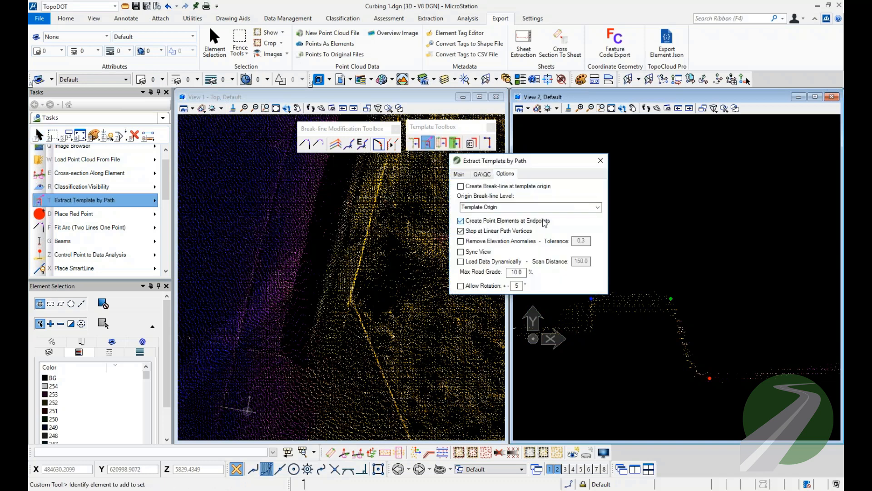
click(460, 175)
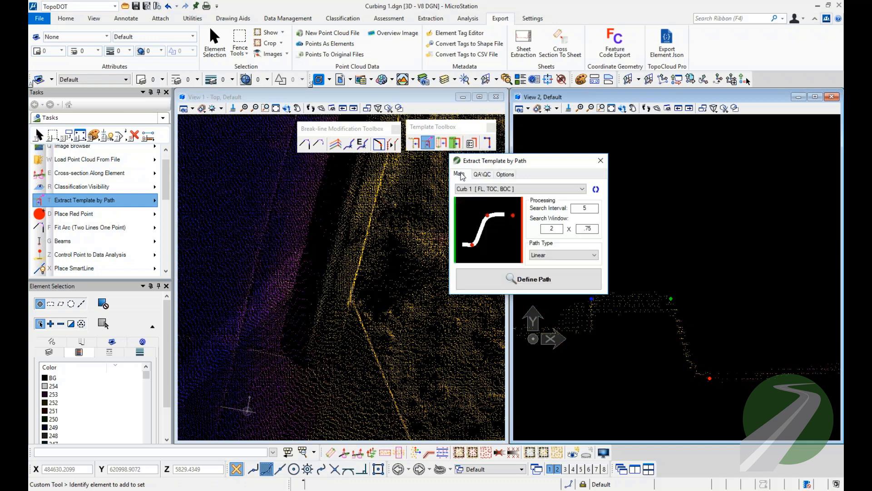
click(531, 274)
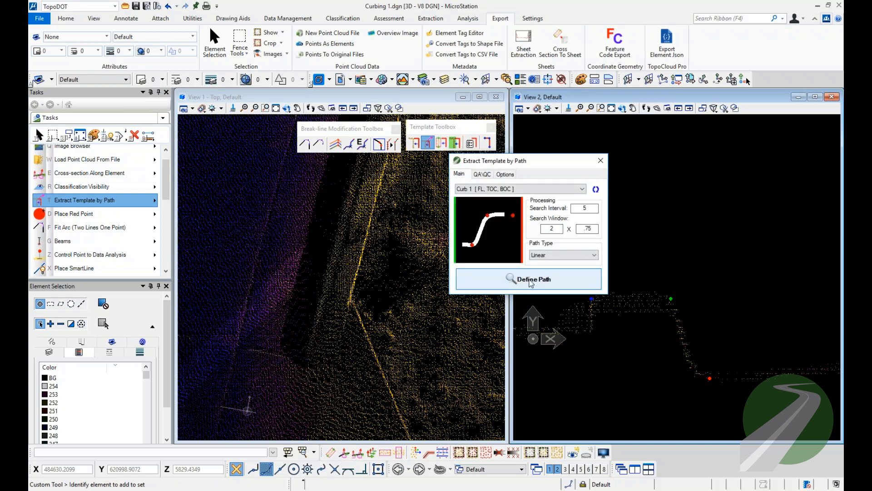
click(324, 293)
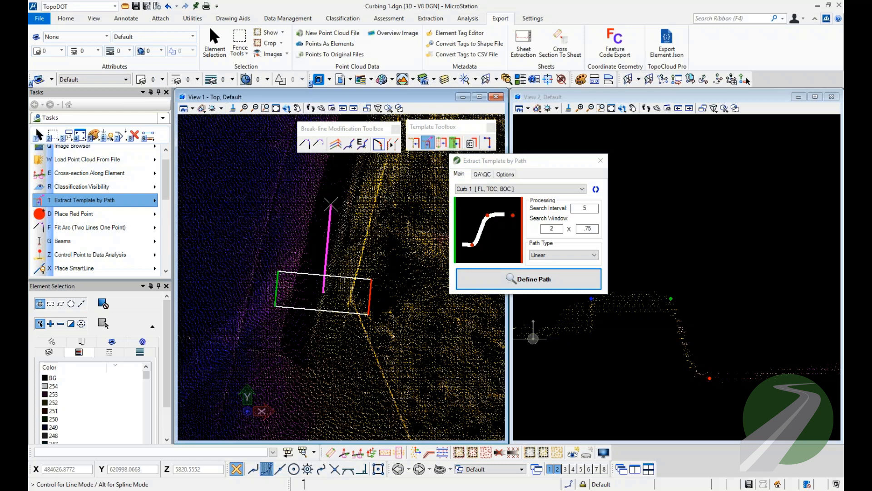
click(520, 189)
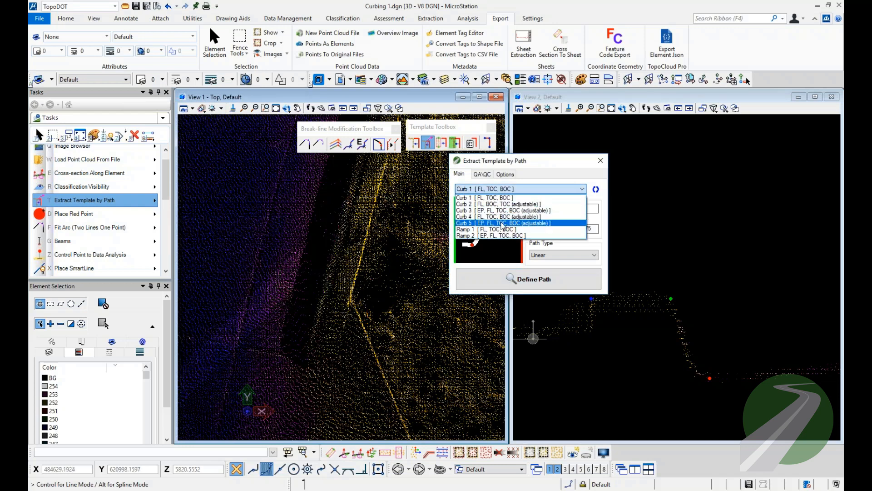
click(502, 223)
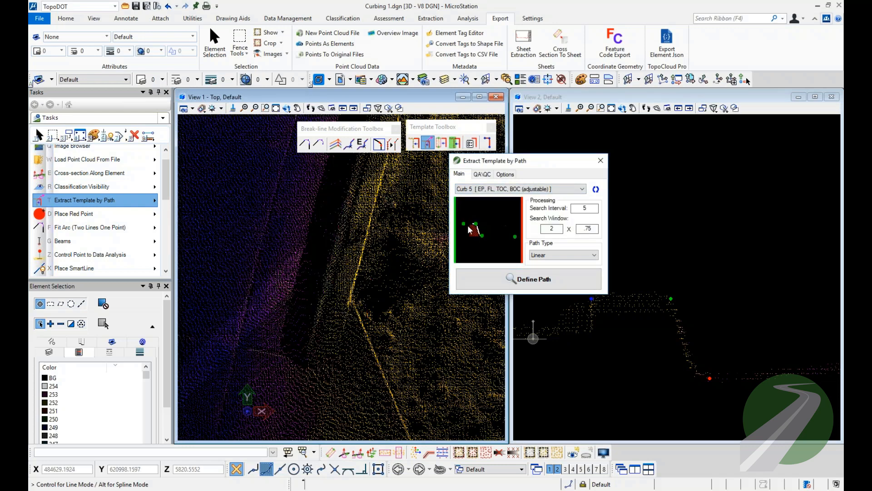
Try to extract the next curb stretch along a linear path with the unmirrored Curb 5 template, and undo the extraction.
middle_drag(364, 191, 346, 330)
scroll(347, 328, down, 3)
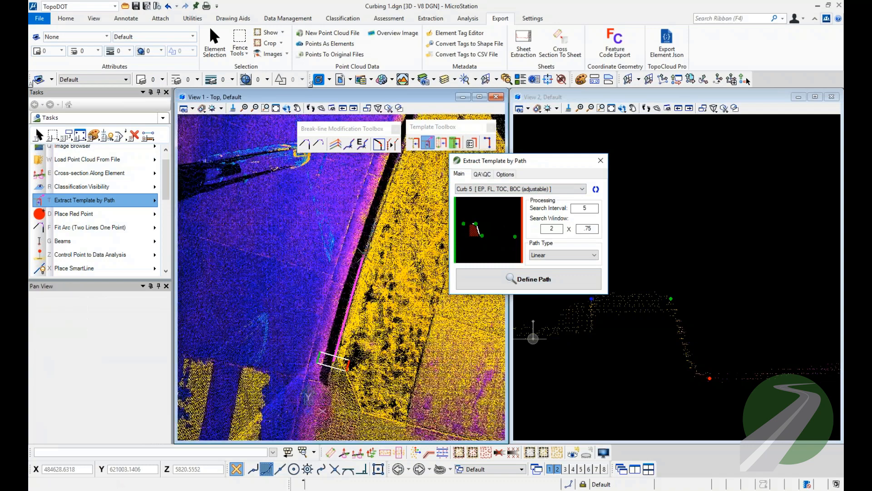
click(370, 245)
right_click(372, 226)
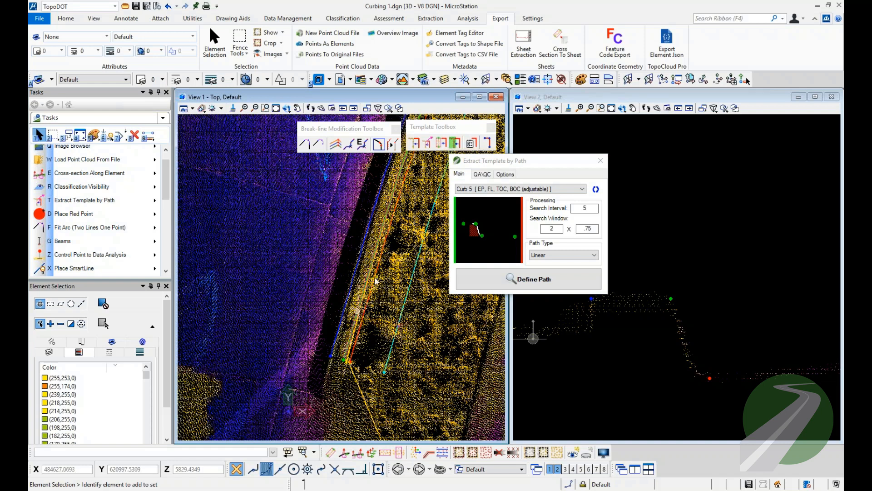
key(ctrl+z)
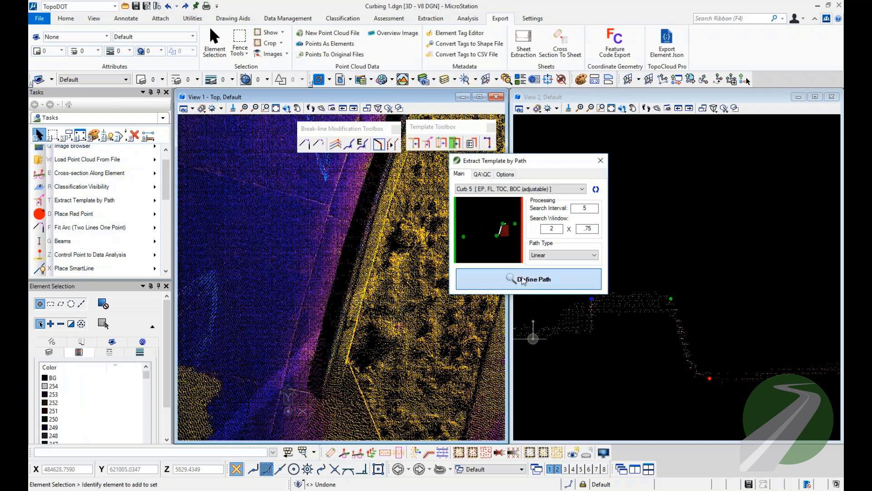
Mirror the Curb 5 template and extract the next curb stretch northward along a linear path.
click(512, 280)
click(313, 351)
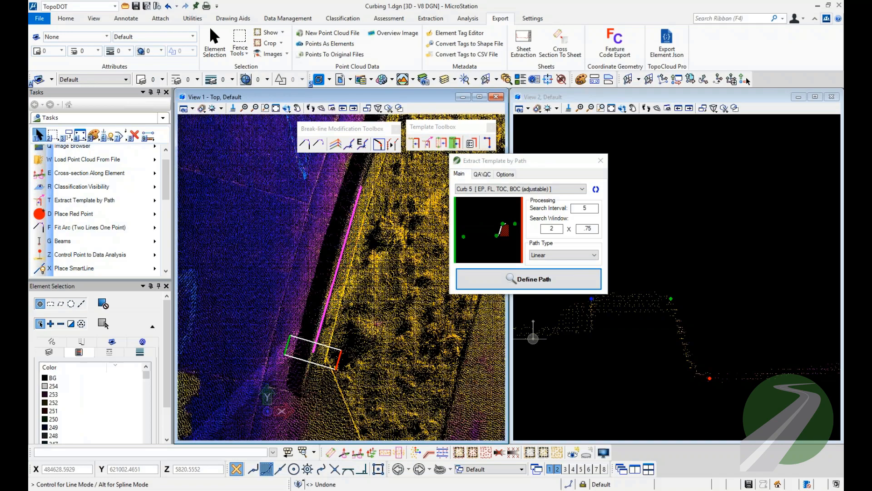
middle_drag(380, 176, 366, 333)
click(393, 182)
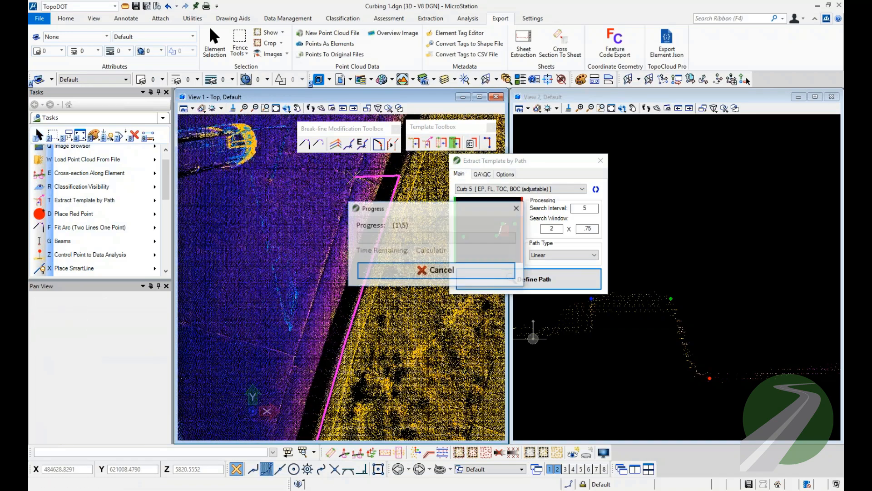
Select the four endpoint point elements at the south end of the newly extracted break lines.
scroll(313, 375, up, 5)
middle_drag(382, 359, 365, 353)
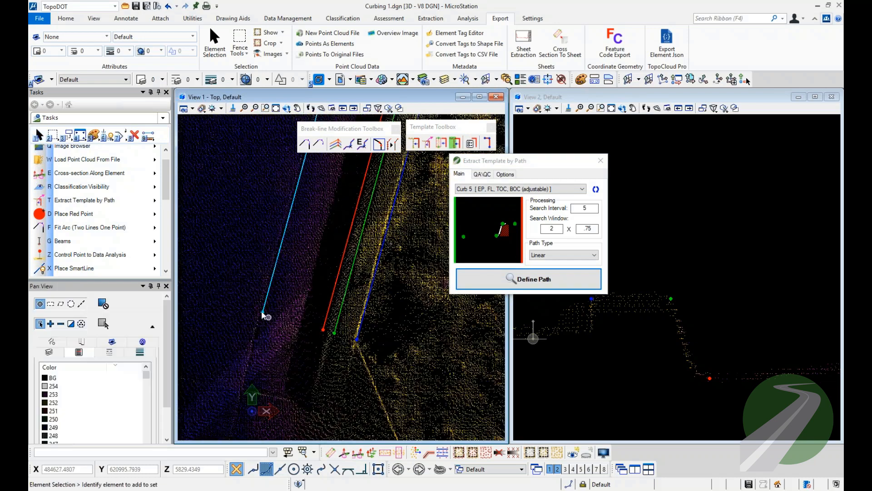
drag(227, 293, 397, 359)
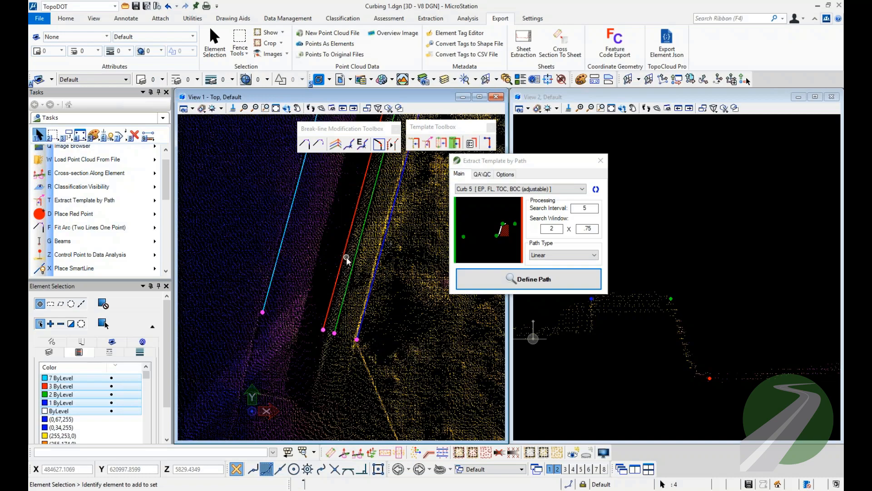
Start Quick Adjust Linework at the north end of the southern curb break lines and reduce its selection window size.
scroll(330, 211, down, 4)
middle_drag(339, 395, 351, 282)
key(Escape)
scroll(301, 344, up, 5)
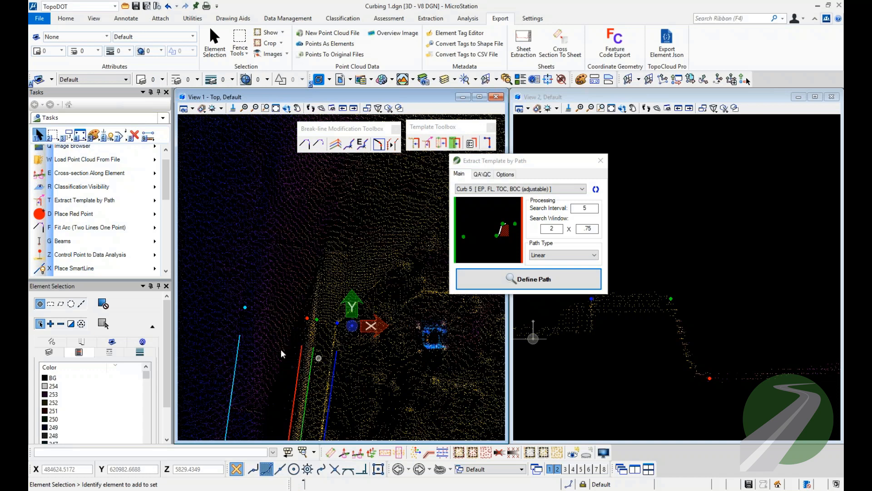
right_click(416, 356)
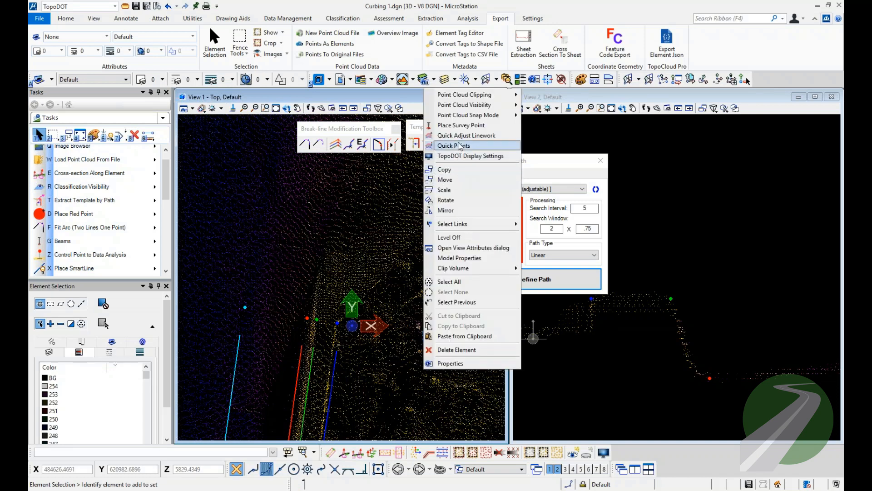
click(455, 135)
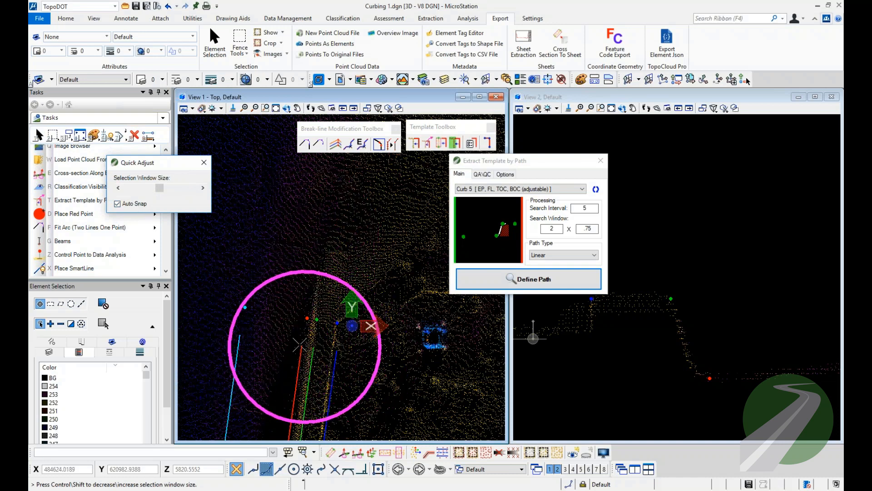
click(117, 188)
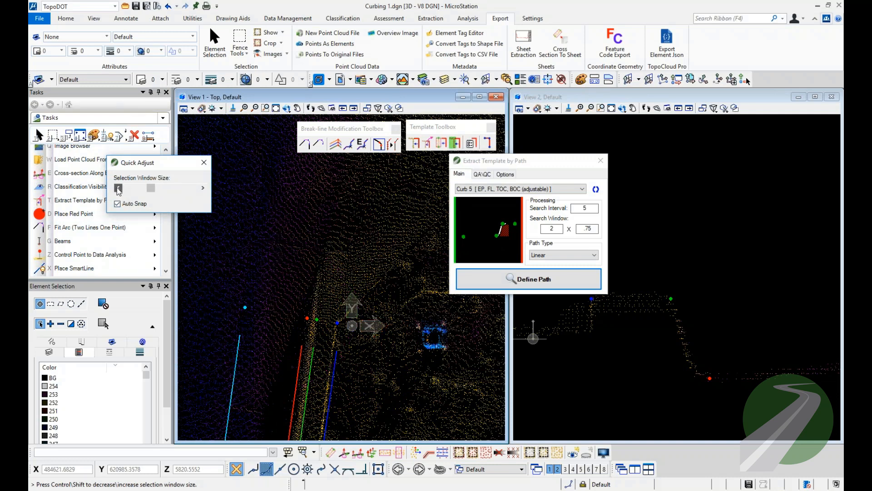
click(117, 188)
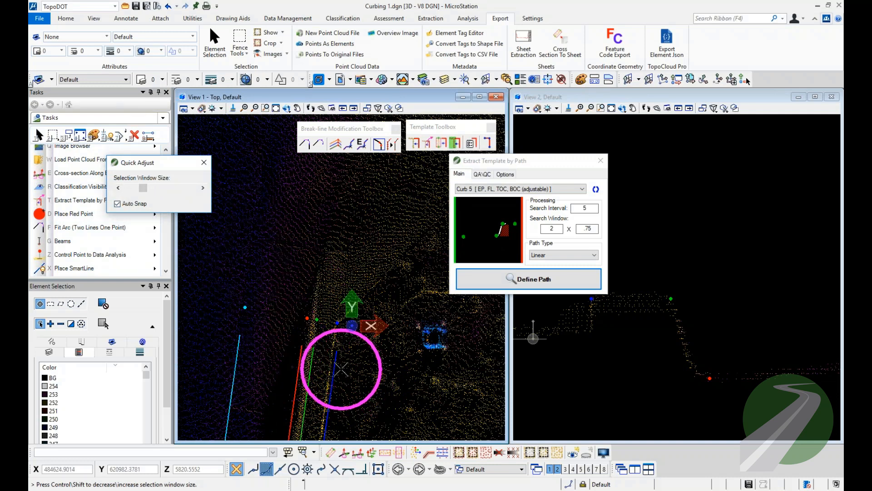
Extend the red, green, blue and cyan break-line ends onto their matching point elements with Quick Adjust.
scroll(341, 368, up, 2)
scroll(320, 349, up, 2)
scroll(315, 335, down, 2)
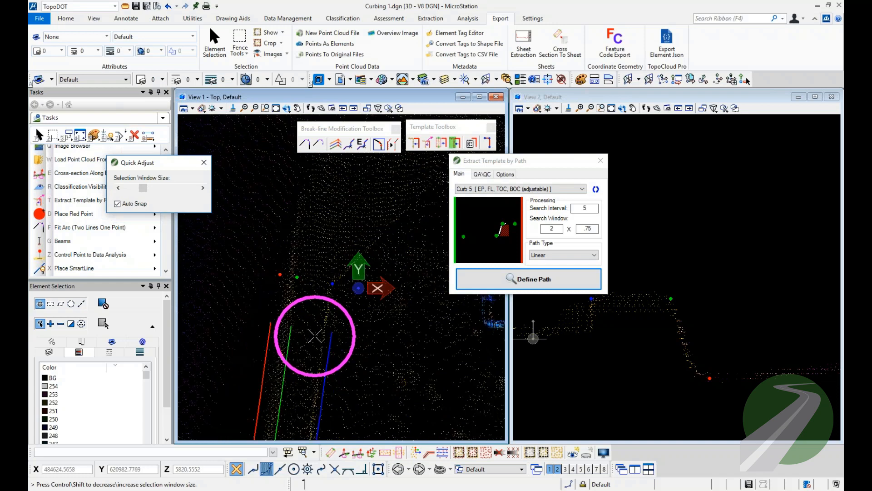
scroll(272, 323, up, 1)
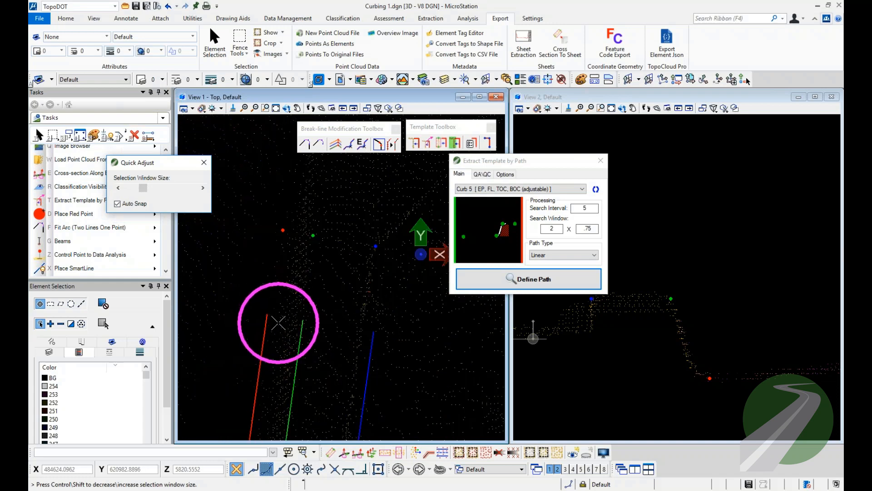
click(281, 317)
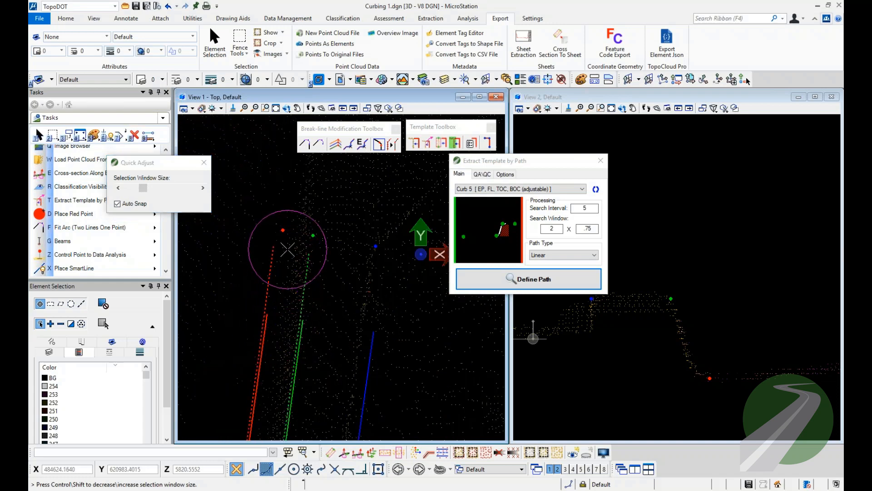
click(286, 230)
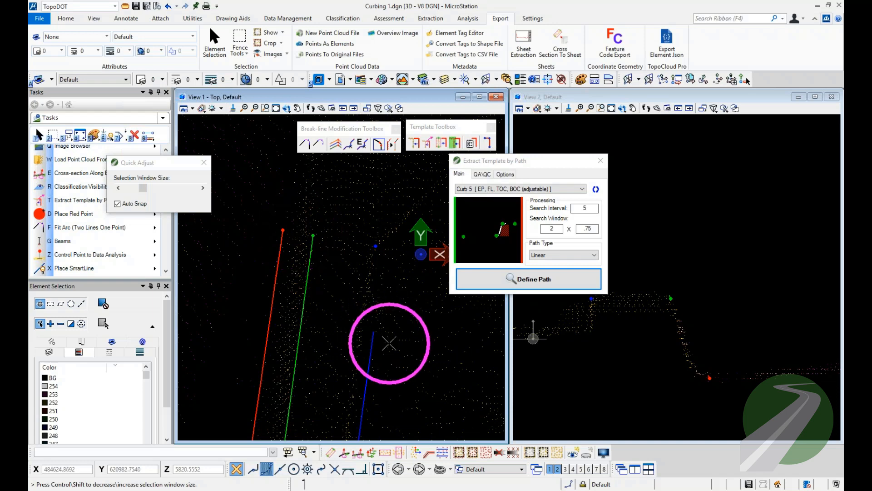
click(388, 282)
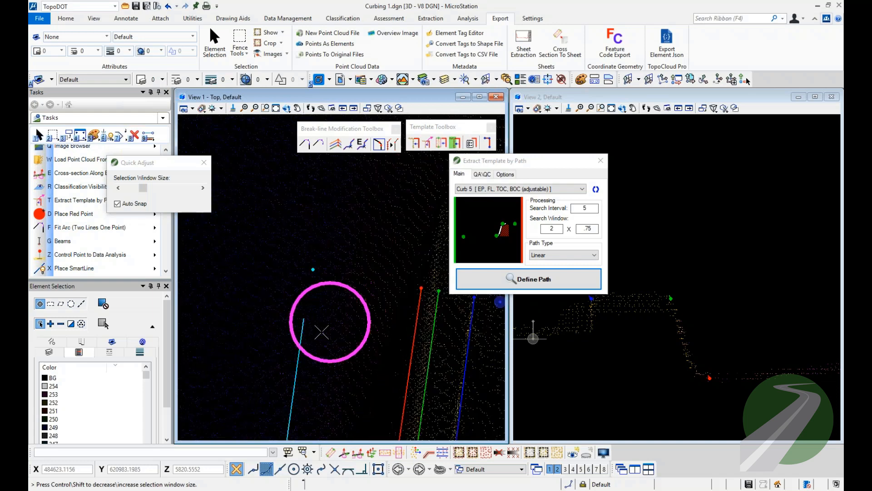
click(318, 332)
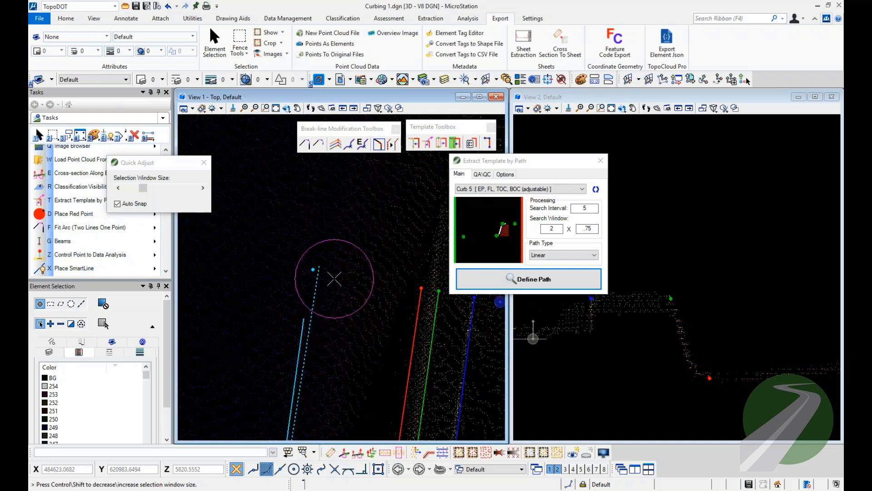
click(313, 269)
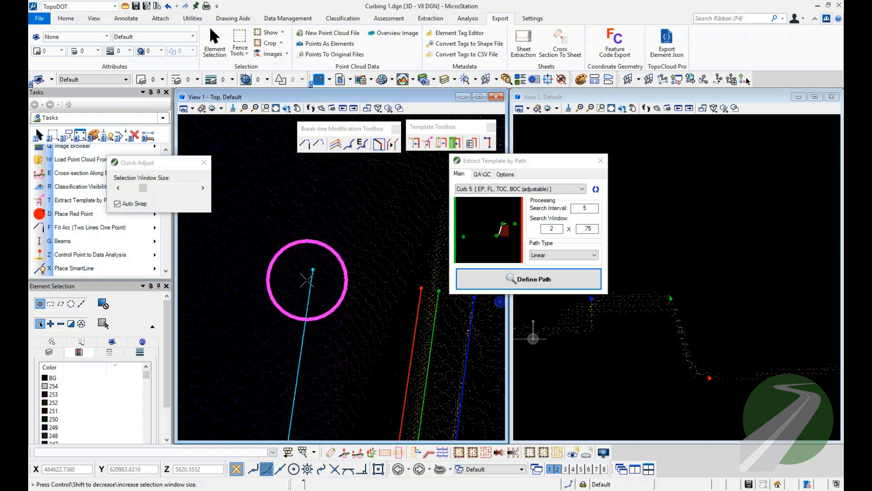
Select and delete the four point elements at the north ends of the southern break lines.
key(1)
click(308, 312)
scroll(293, 344, down, 2)
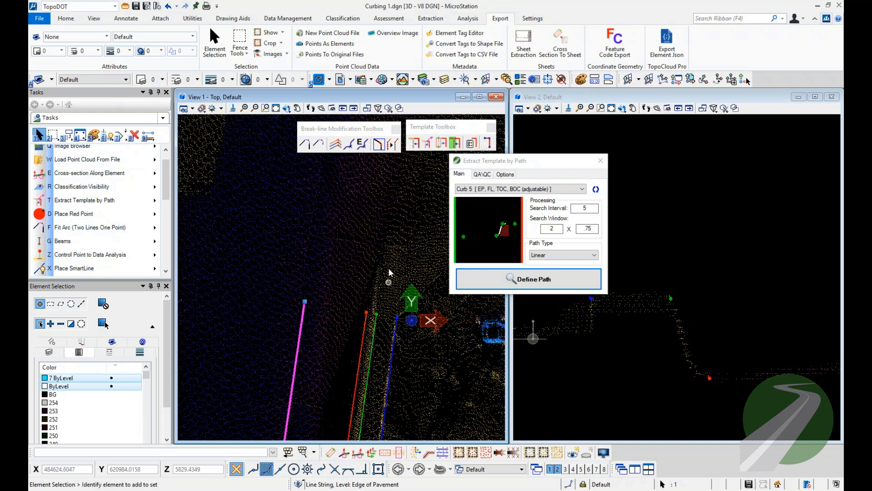
drag(277, 279, 430, 347)
click(430, 346)
middle_drag(431, 346, 406, 338)
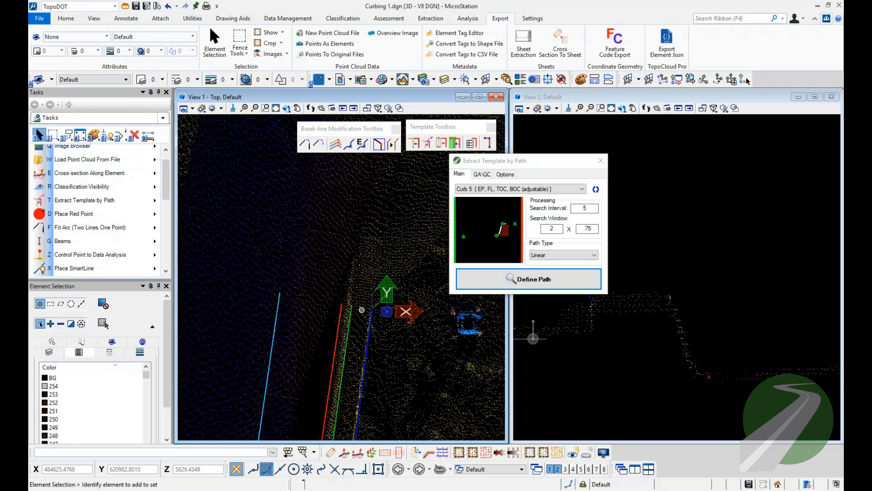
Create point elements at the north ends of the four southern break lines with Quick Points.
scroll(362, 311, up, 2)
right_click(364, 262)
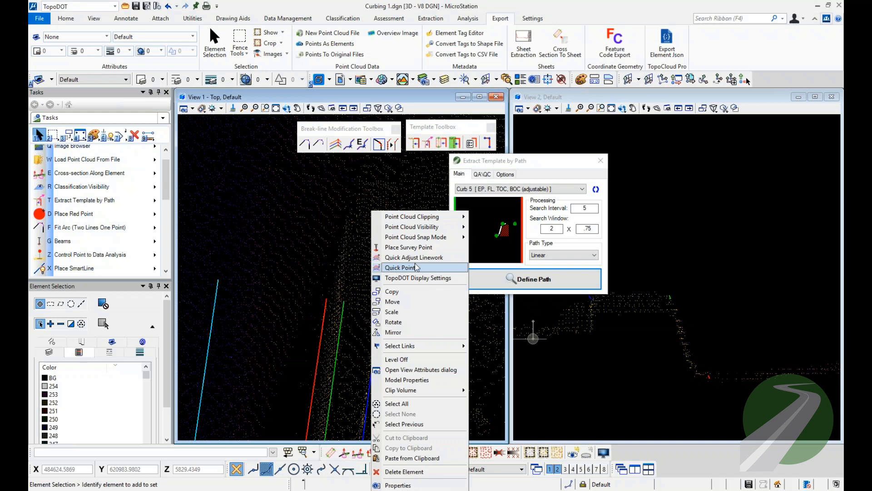
click(392, 268)
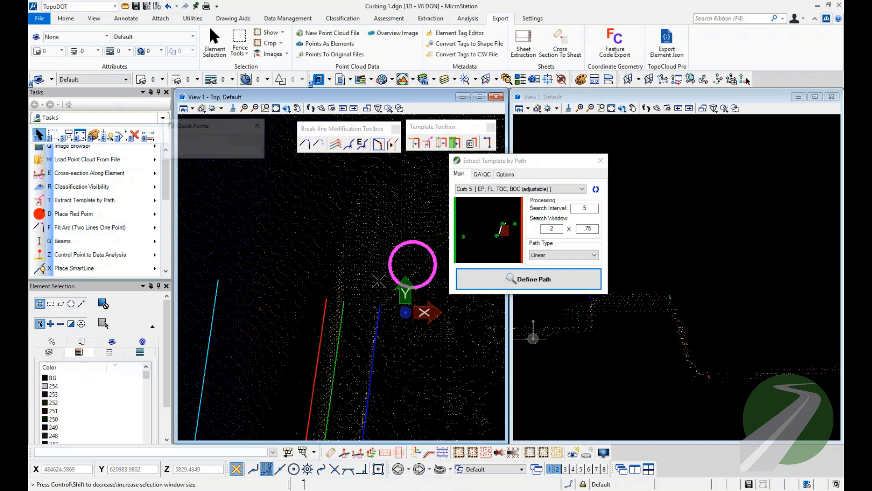
click(339, 295)
click(218, 279)
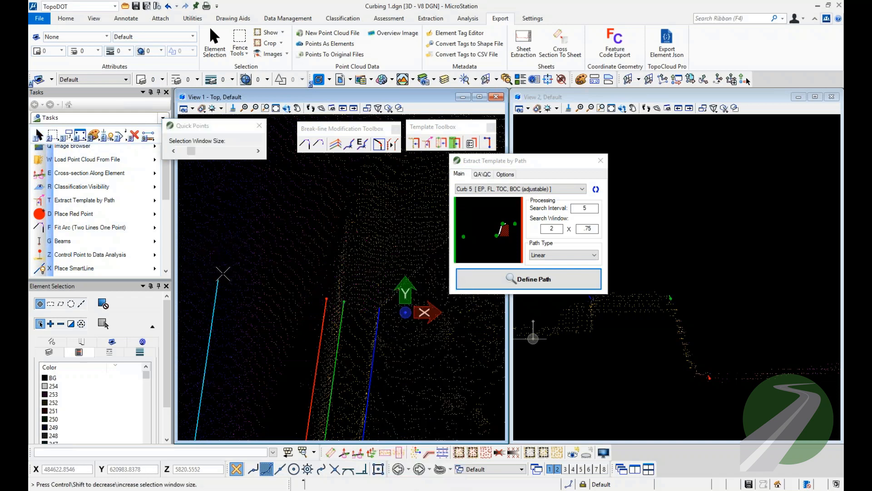
click(381, 297)
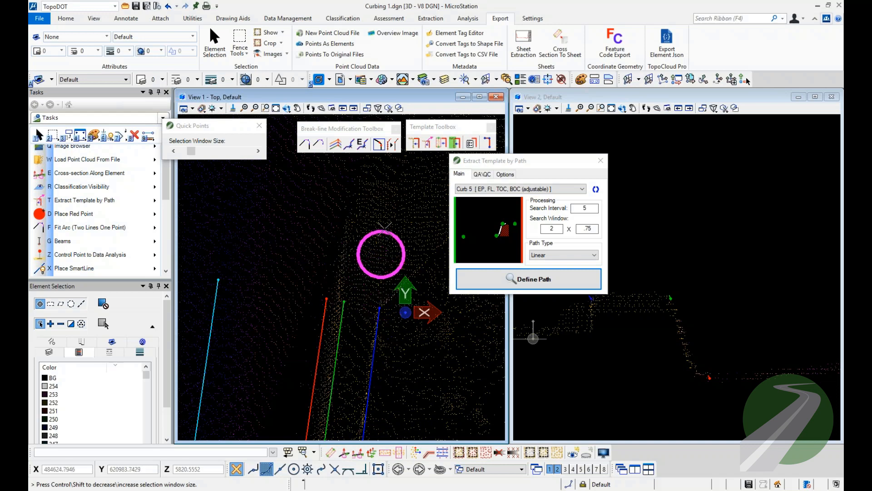
right_click(386, 282)
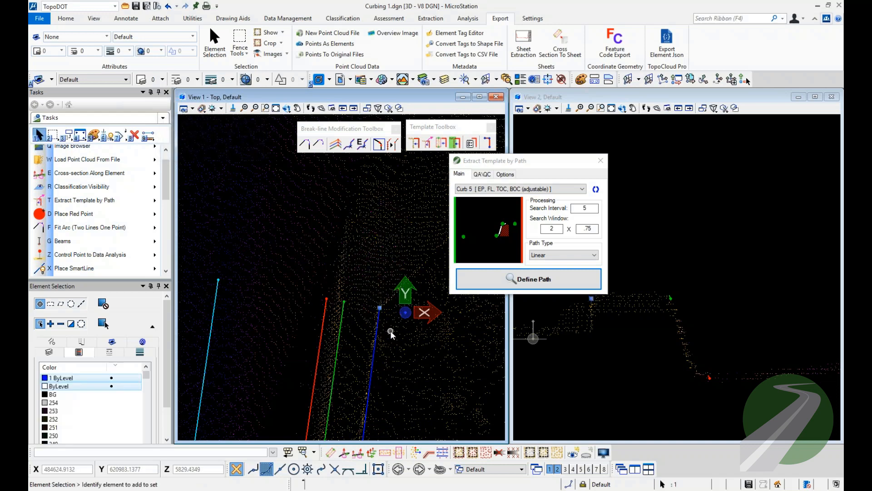
Select the eight template points on both sides of the driveway gap, four at each facing set of curb line ends.
click(344, 305)
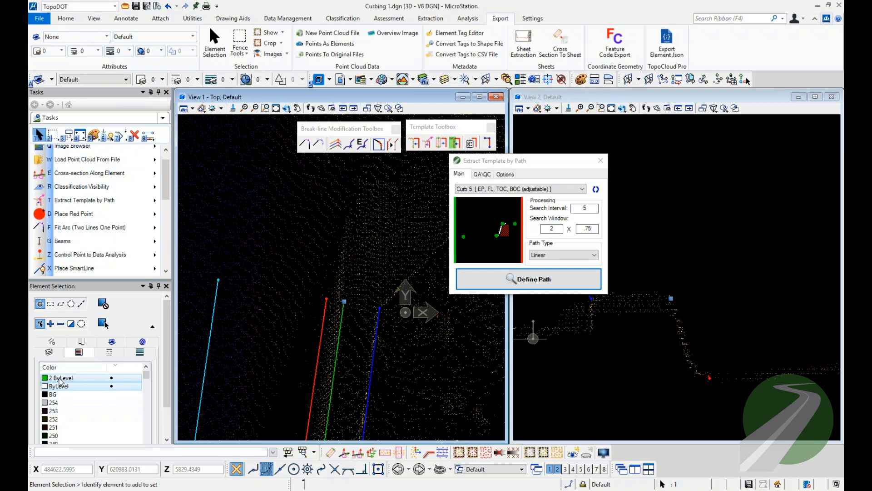
scroll(304, 379, down, 5)
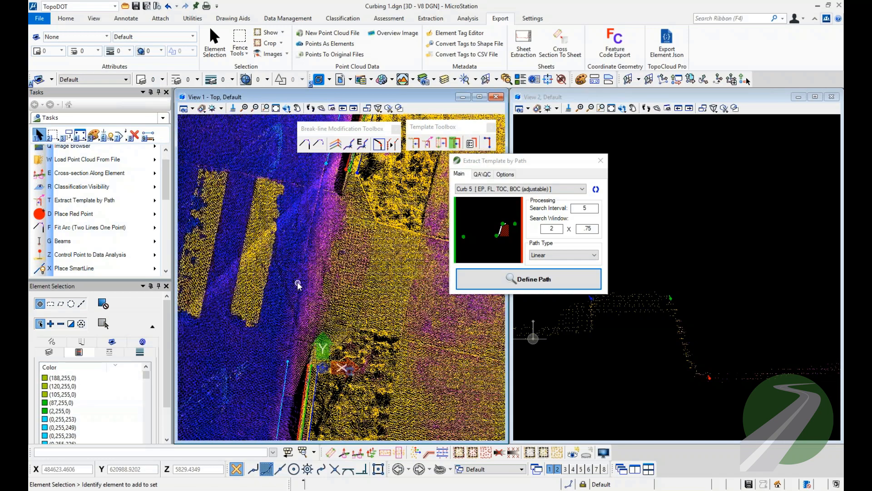
middle_drag(303, 276, 272, 278)
drag(337, 293, 366, 401)
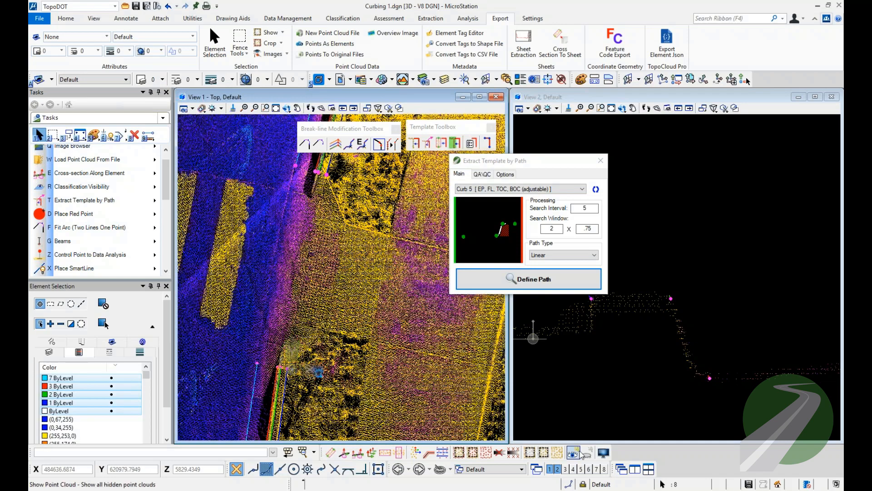
Hide the point cloud and open Place Smart-Cell for the selected points, starting from the Curb 1 cell.
click(586, 453)
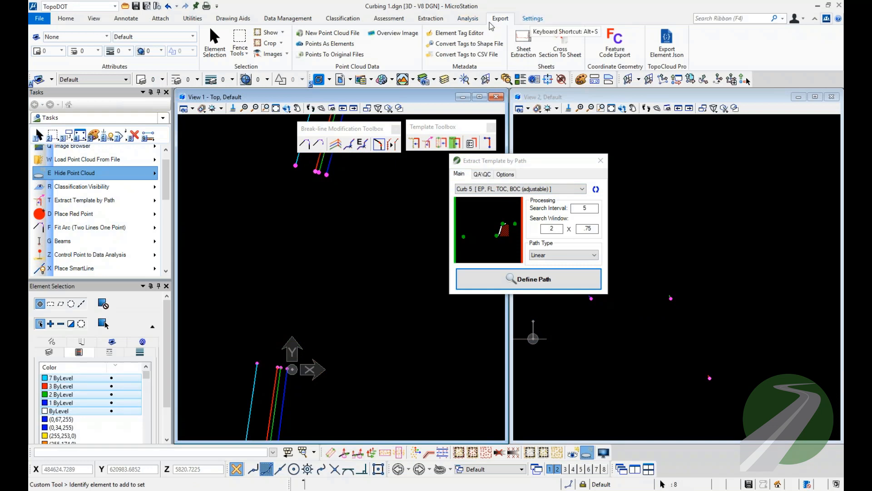
click(431, 20)
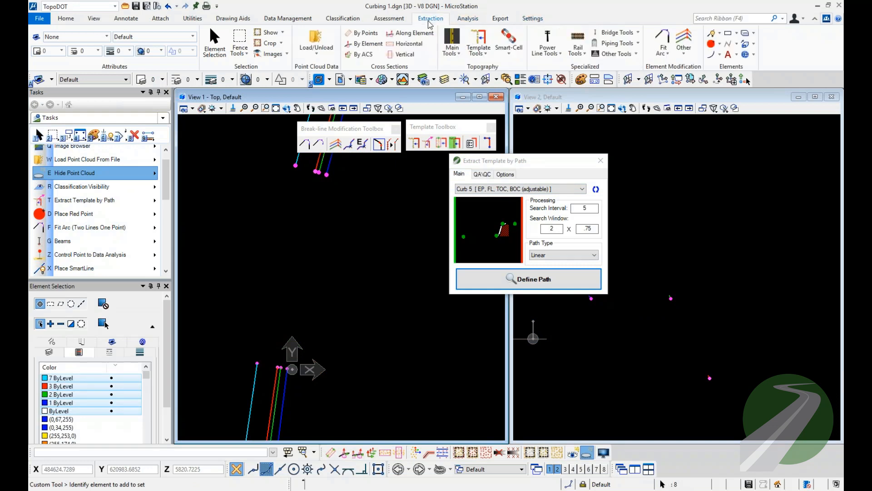
click(509, 50)
click(522, 121)
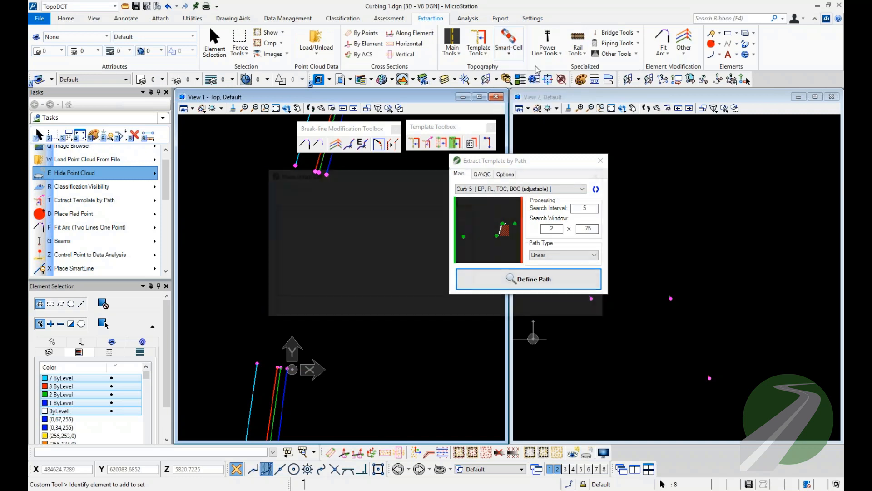
drag(465, 174, 594, 172)
click(458, 220)
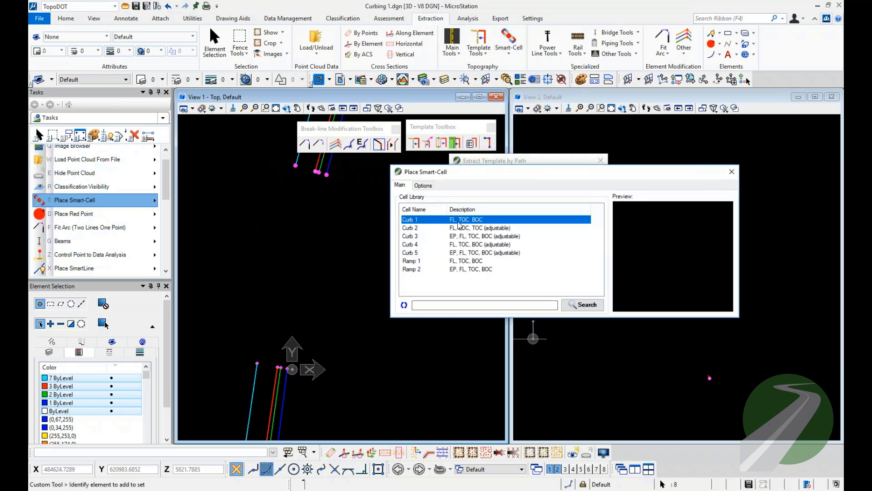
Preview the Ramp 1 Smart-Cell across the gap, then show the point cloud again and place Ramp 2 between the selected points.
key(Down)
key(Down)
key(Down)
key(Down)
key(Down)
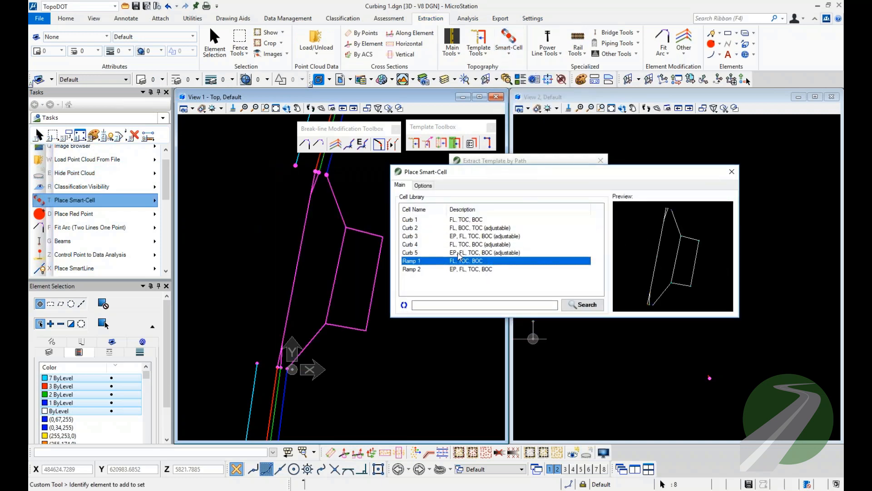
click(575, 455)
key(Down)
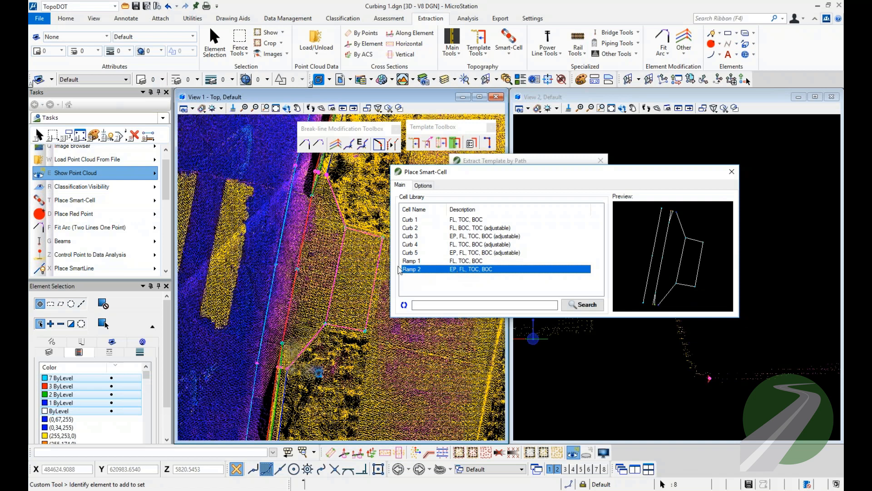
click(359, 272)
Examine the placed ramp's template points, drag points and edges against the point cloud around the driveway.
scroll(318, 184, up, 3)
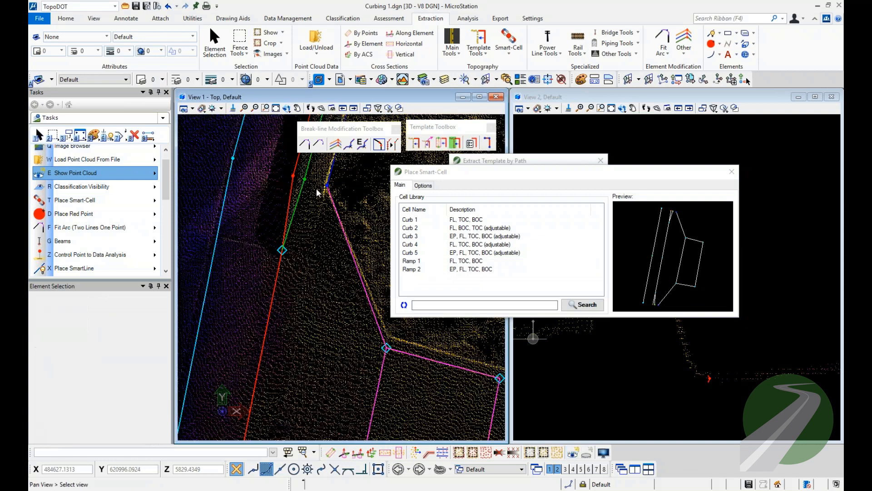
drag(205, 176, 349, 231)
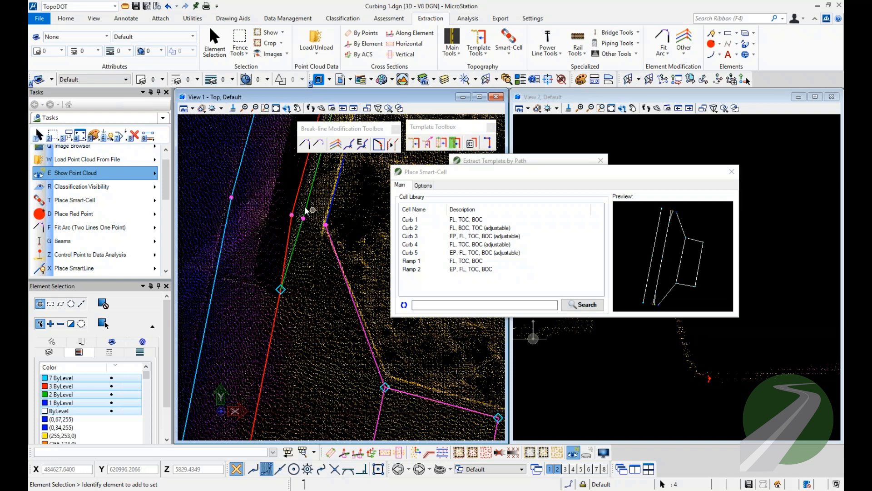
scroll(305, 210, down, 2)
scroll(302, 248, up, 2)
drag(267, 233, 305, 270)
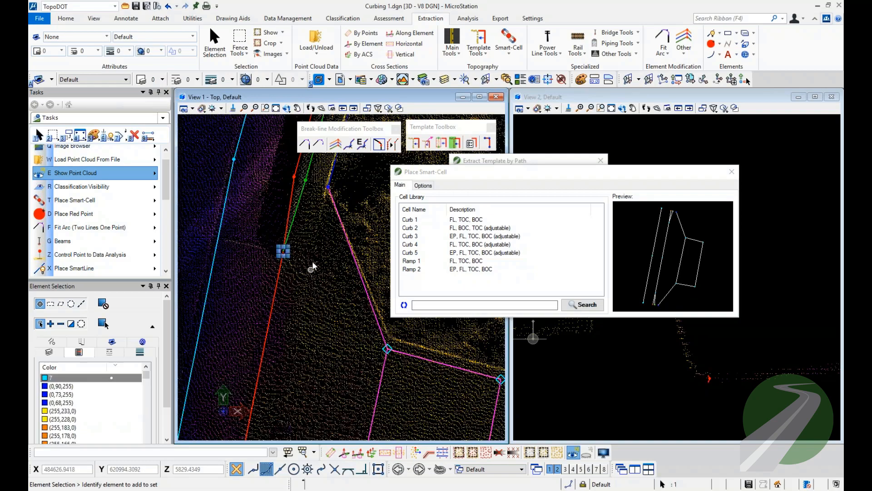
scroll(319, 227, down, 2)
middle_drag(304, 353, 299, 242)
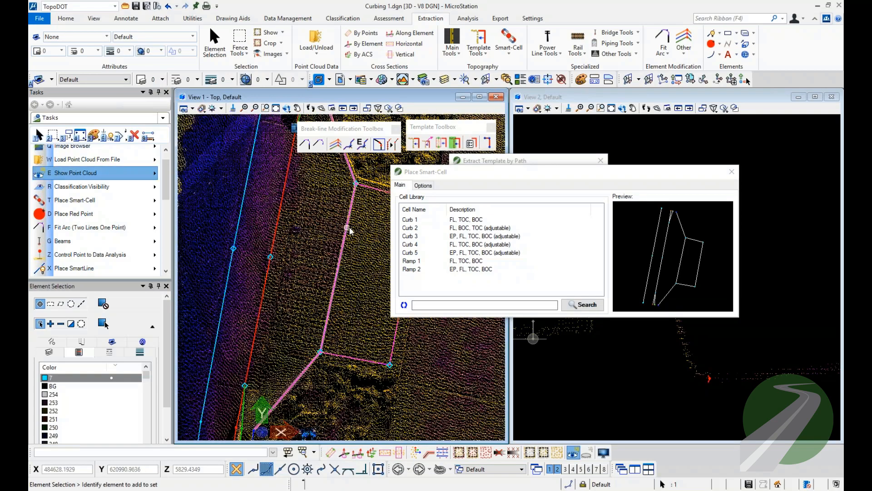
middle_drag(348, 227, 280, 258)
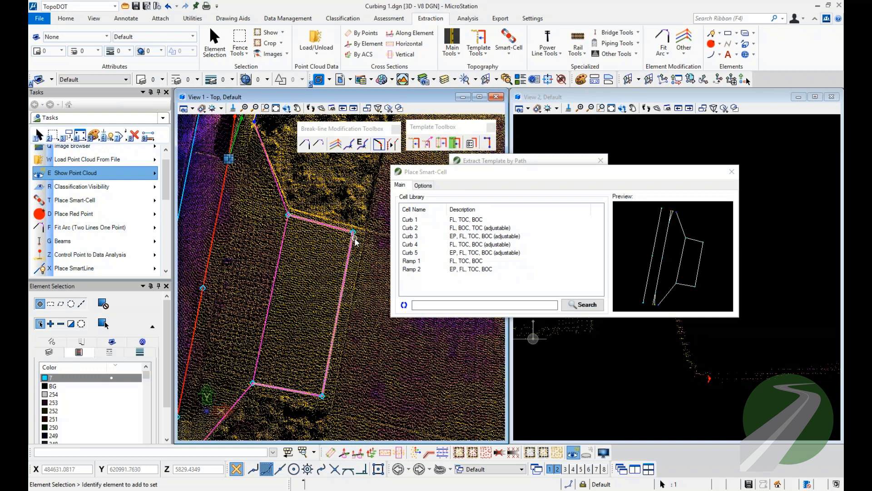
Close Place Smart-Cell, start Move Drag Points with draping to the point cloud enabled, and move the ramp's upper outer corner onto the scanned edge.
click(731, 171)
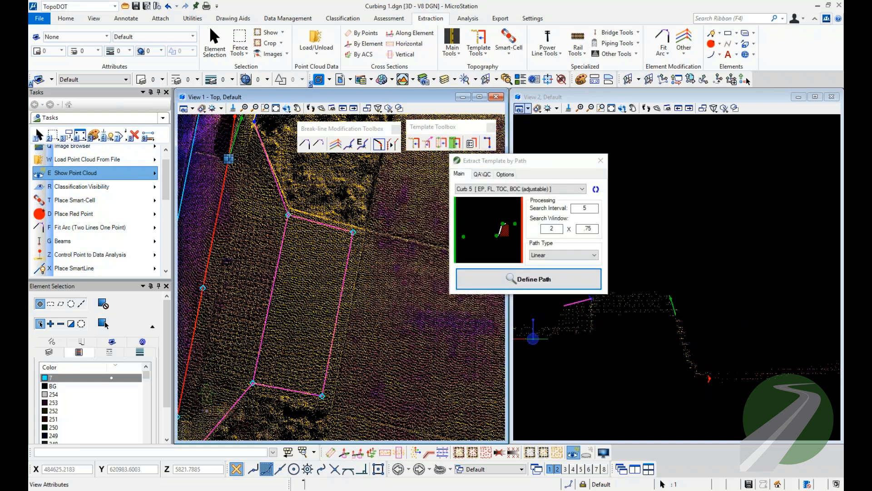
click(508, 49)
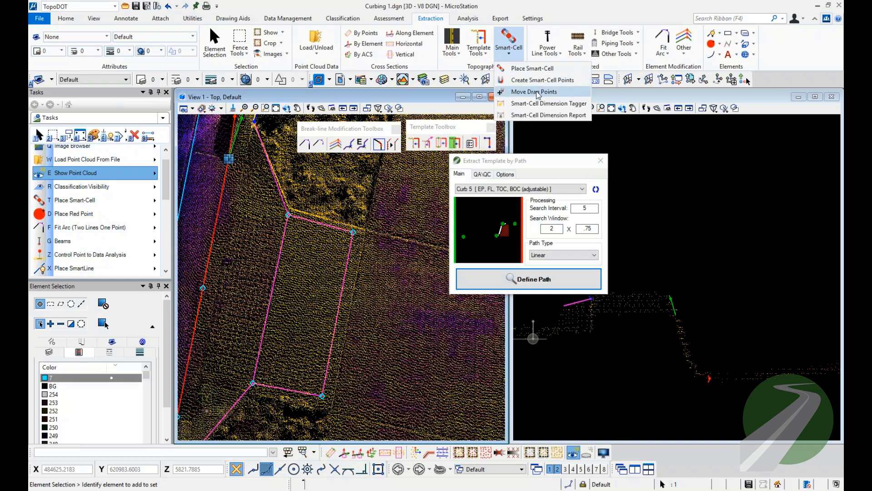
click(534, 92)
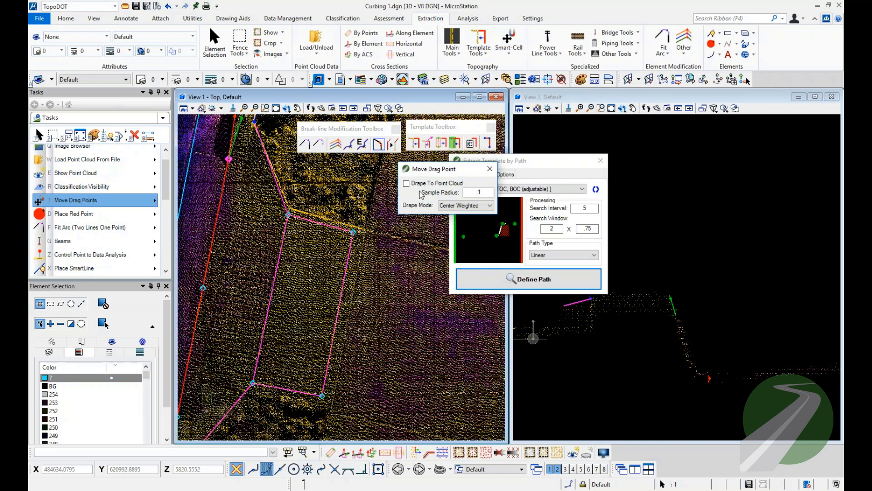
click(407, 183)
scroll(379, 232, up, 2)
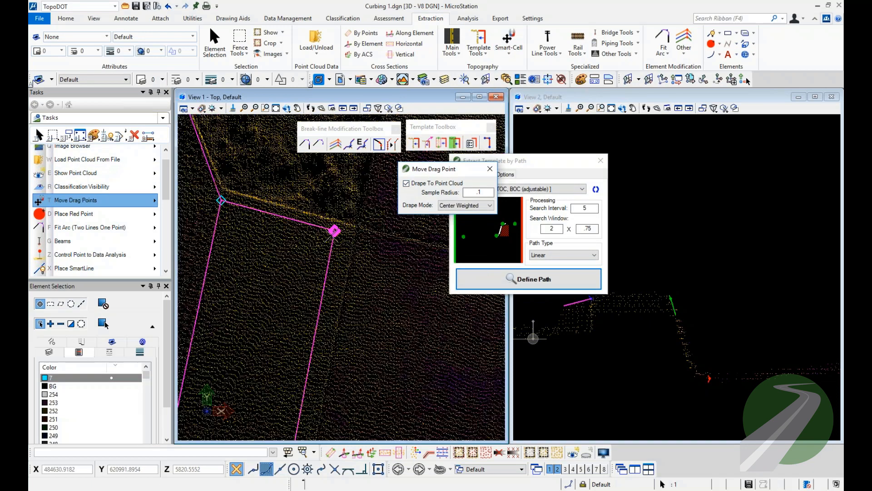
click(334, 231)
click(358, 228)
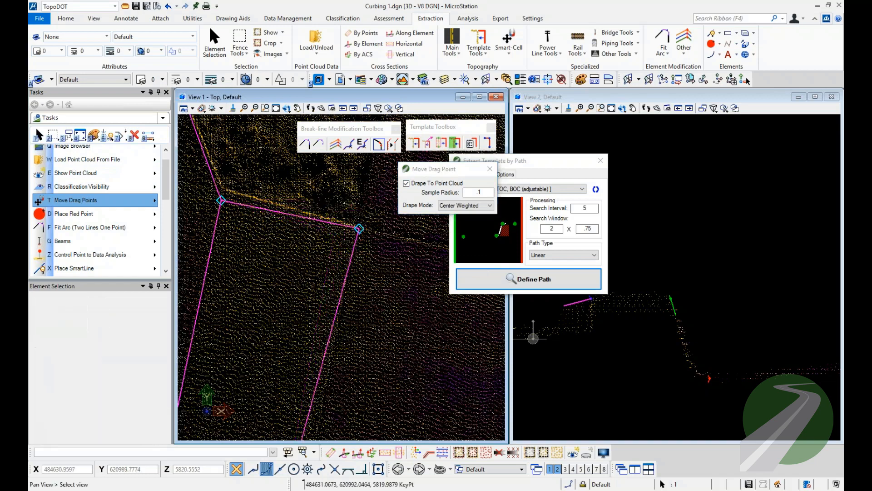
Move the ramp's lower outer corner and upper inner corner to match the driveway edges in the point cloud.
middle_drag(340, 298, 355, 206)
click(303, 383)
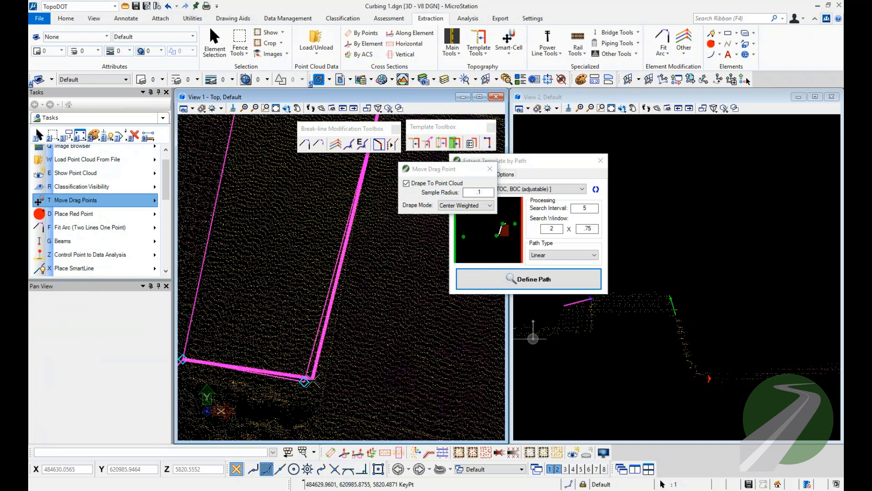
click(319, 404)
scroll(393, 379, down, 2)
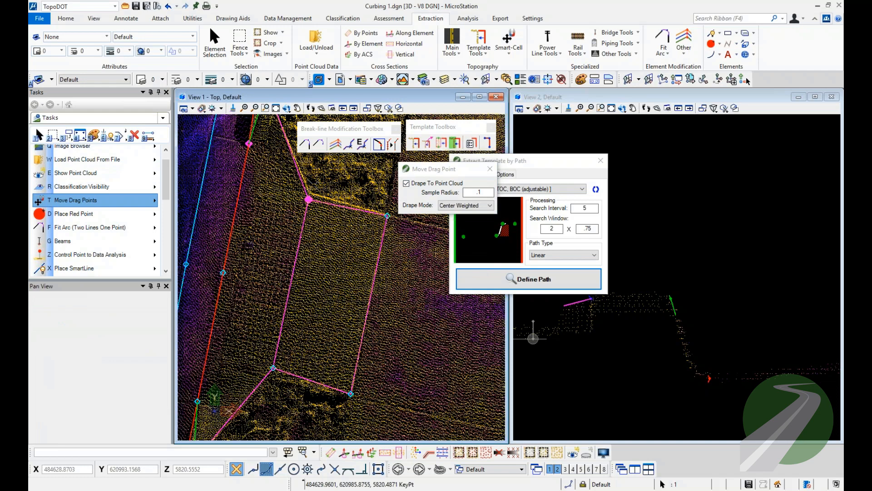
scroll(311, 184, up, 2)
click(302, 232)
click(302, 215)
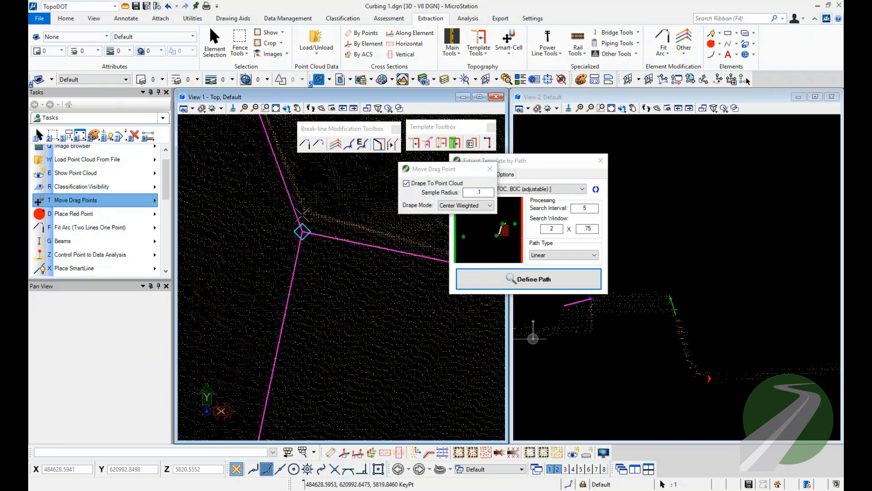
key(Escape)
Close Extract Template by Path and select the blue template point at the ramp's upper end.
scroll(303, 210, down, 3)
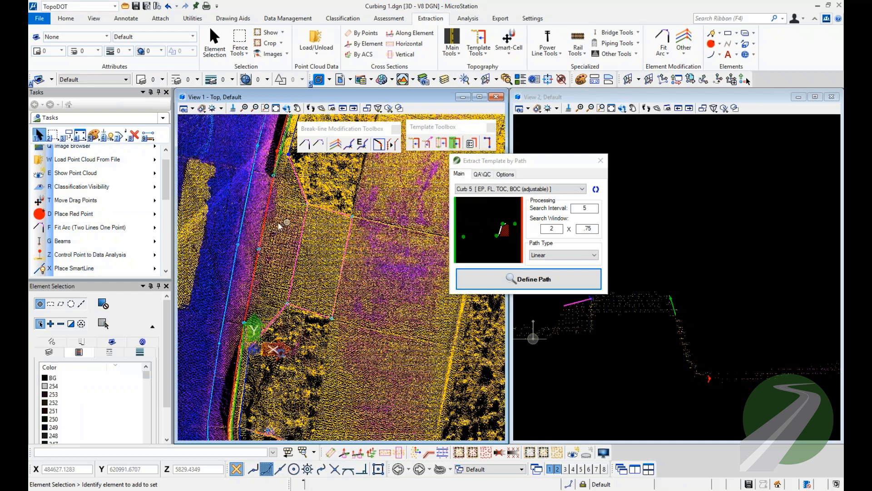
scroll(252, 215, down, 2)
scroll(250, 215, up, 5)
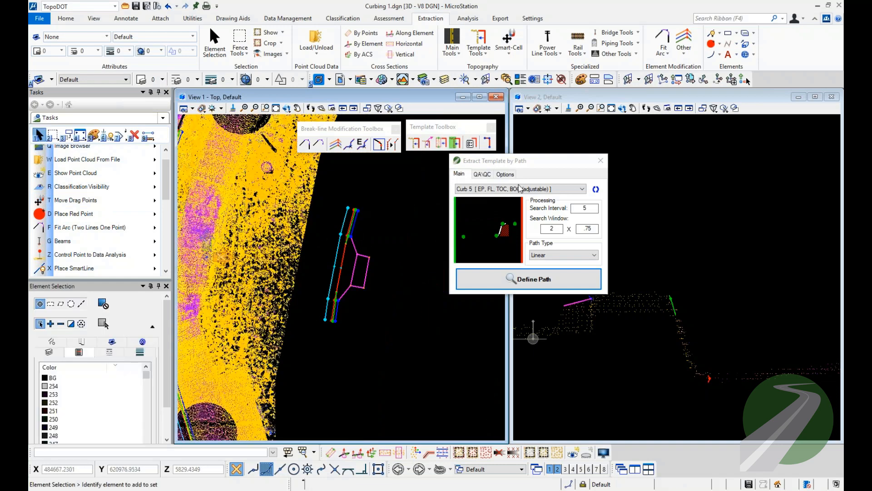
click(601, 160)
scroll(350, 230, up, 2)
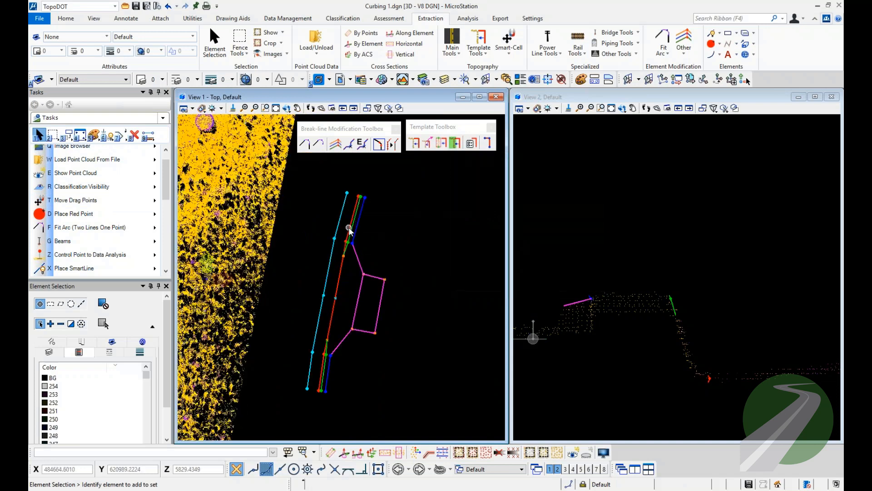
scroll(371, 262, up, 4)
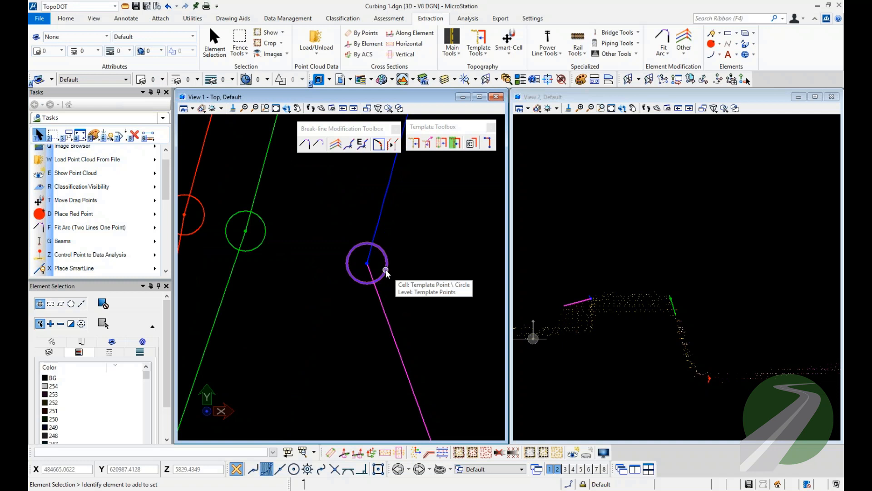
drag(356, 211, 377, 273)
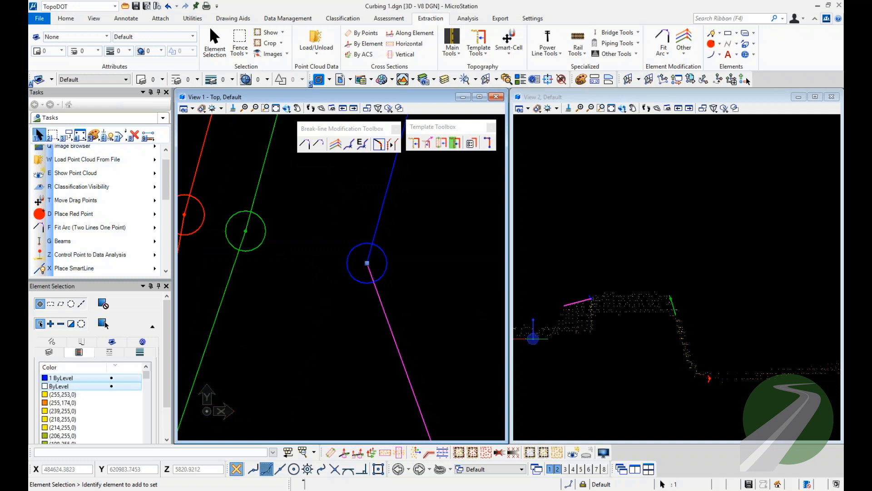
Open Extract Template at X-Section beside the line work and clear the template point selection.
click(747, 81)
drag(747, 139, 615, 137)
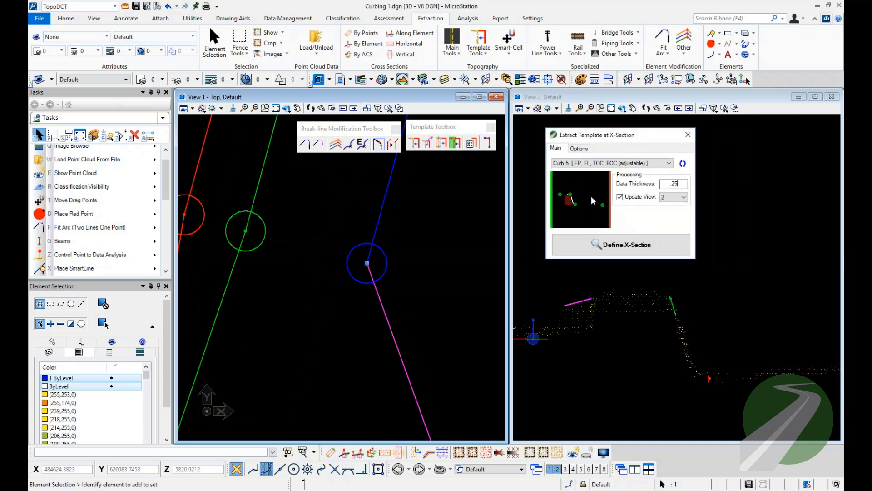
click(463, 243)
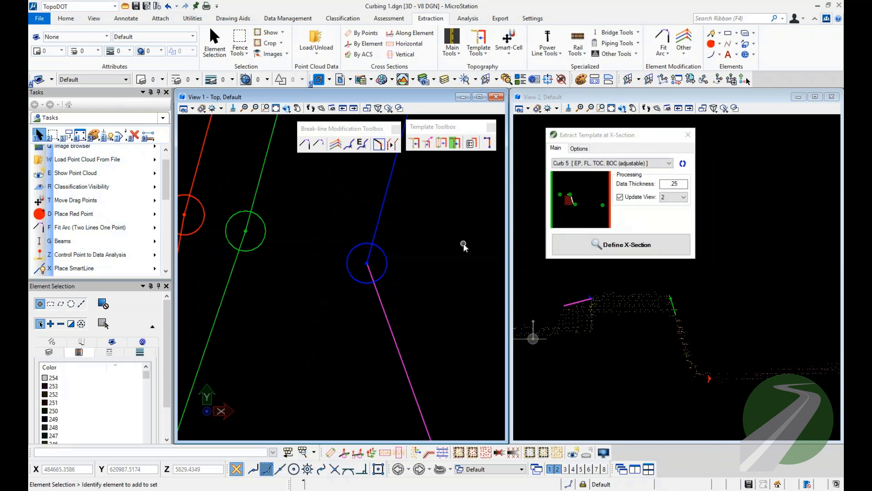
Try selecting the blue template point by its circle alone and with a window around it, clearing each selection.
click(386, 264)
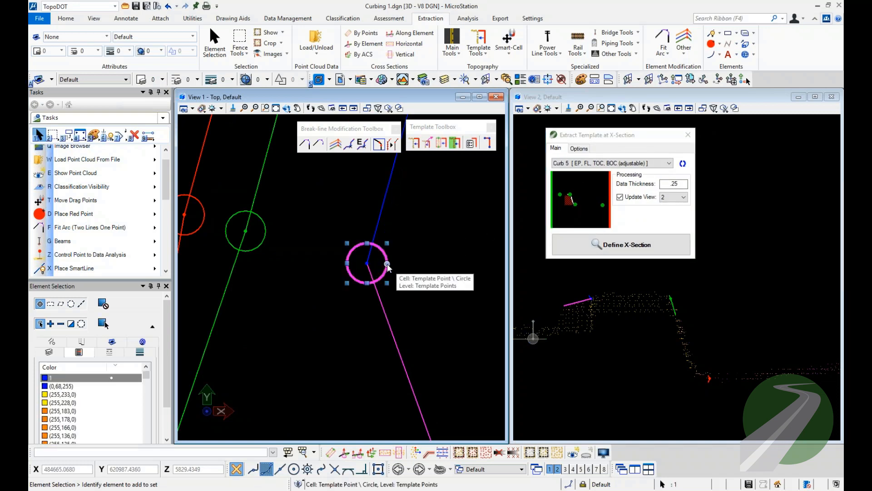
drag(354, 218, 418, 301)
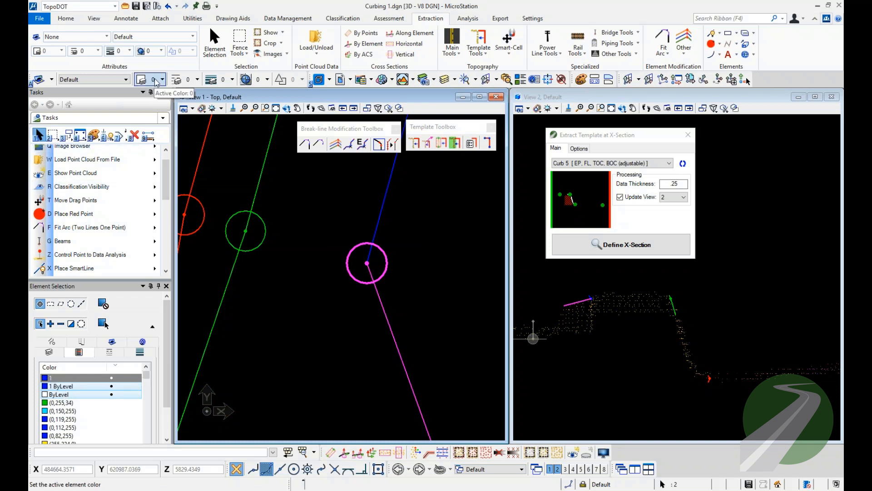
click(325, 214)
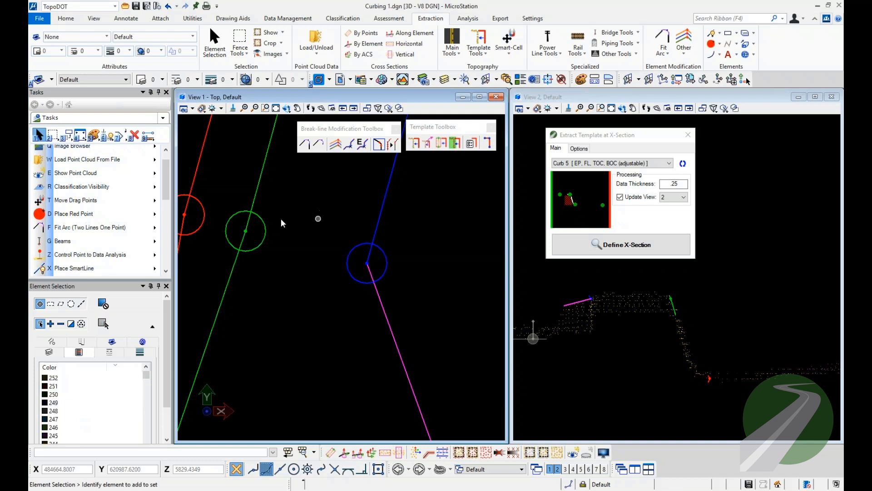
drag(329, 232, 424, 298)
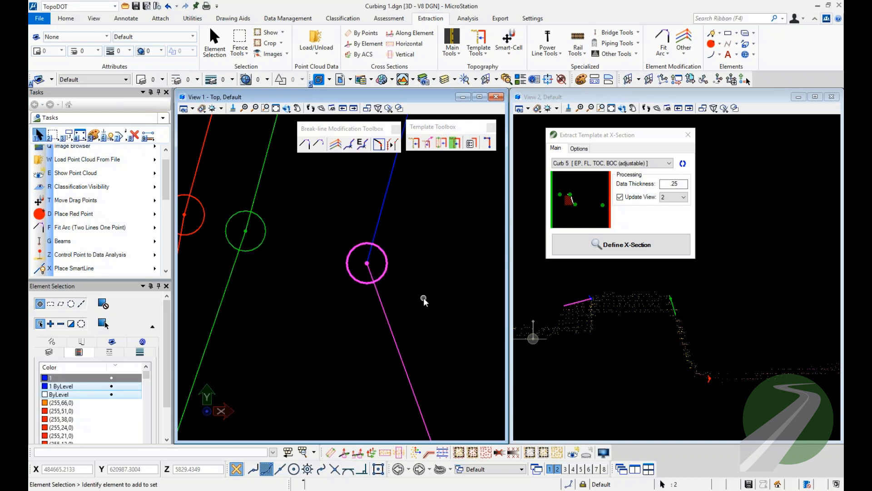
click(362, 259)
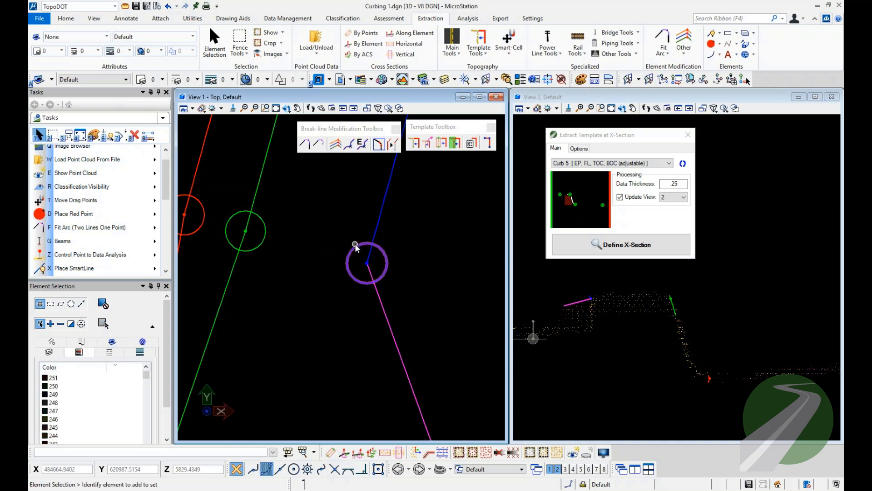
Select the red and green template points at the ramp's upper end together with a selection window.
middle_drag(264, 232, 425, 279)
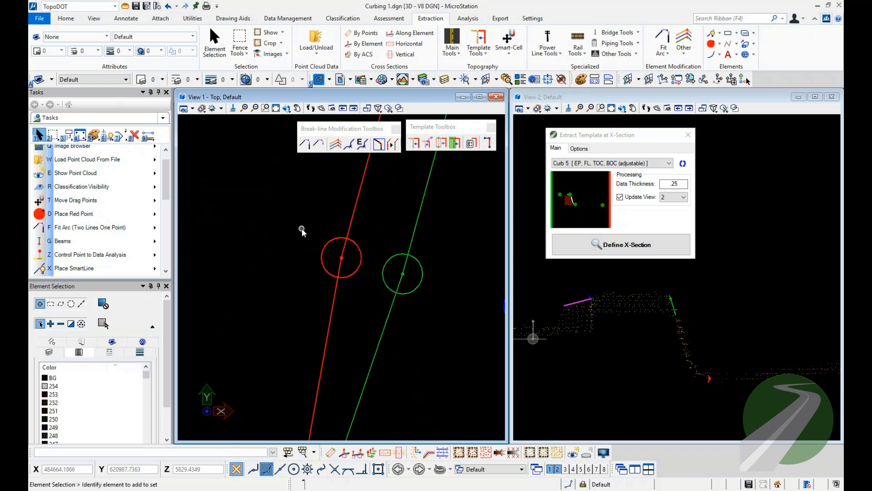
drag(300, 228, 446, 302)
scroll(450, 304, down, 3)
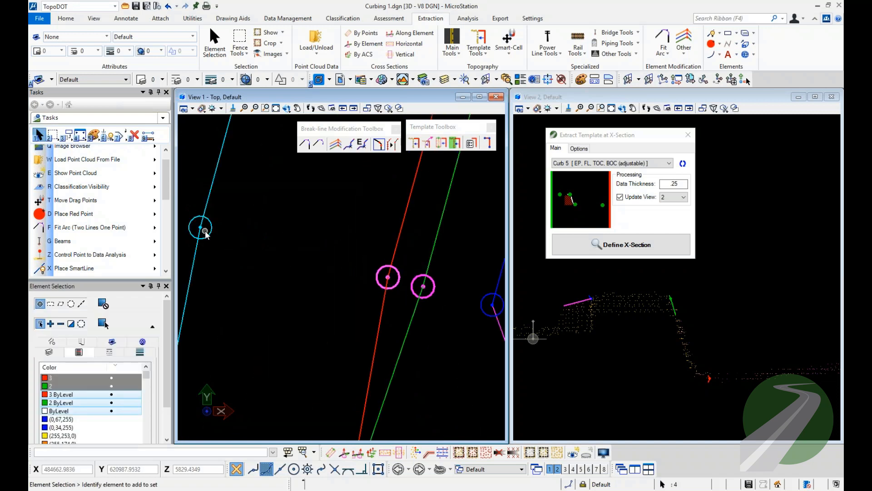
scroll(255, 190, down, 5)
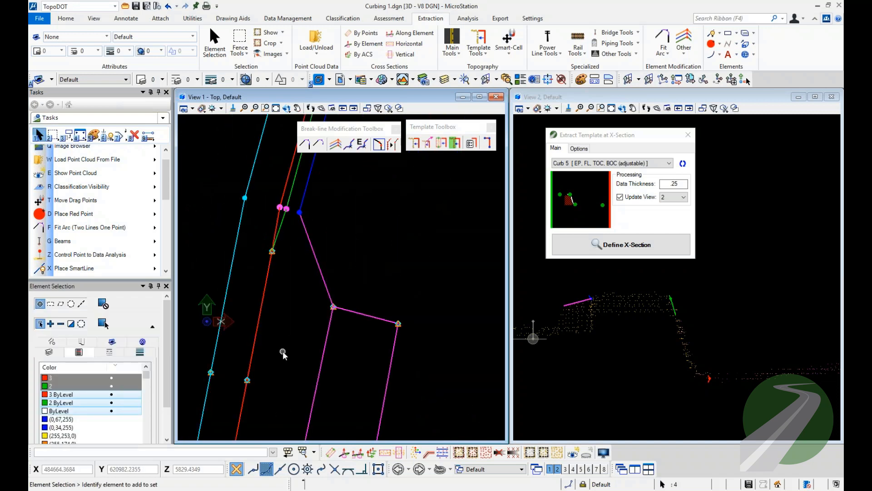
Show the template points at the ramp's lower end and set the cross-section template to Curb 4 [FL, TOC, BOC (adjustable)].
middle_drag(273, 375, 341, 238)
middle_drag(309, 341, 352, 219)
scroll(299, 295, up, 5)
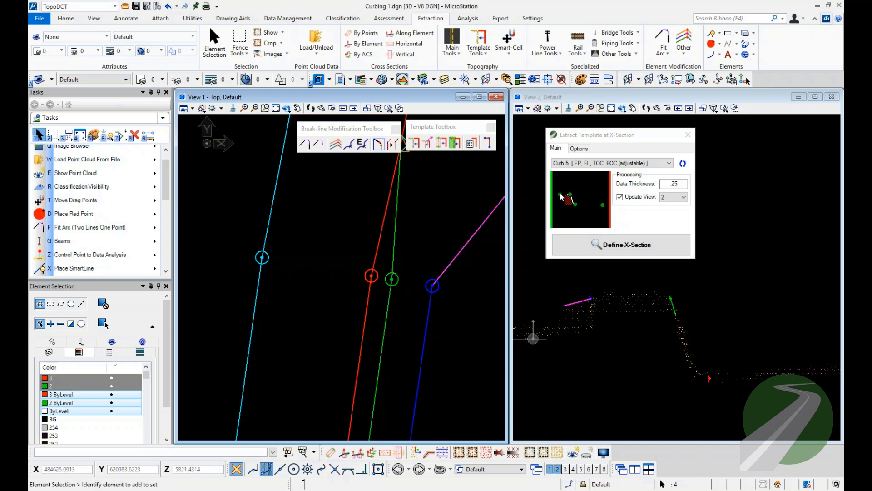
click(595, 164)
click(589, 190)
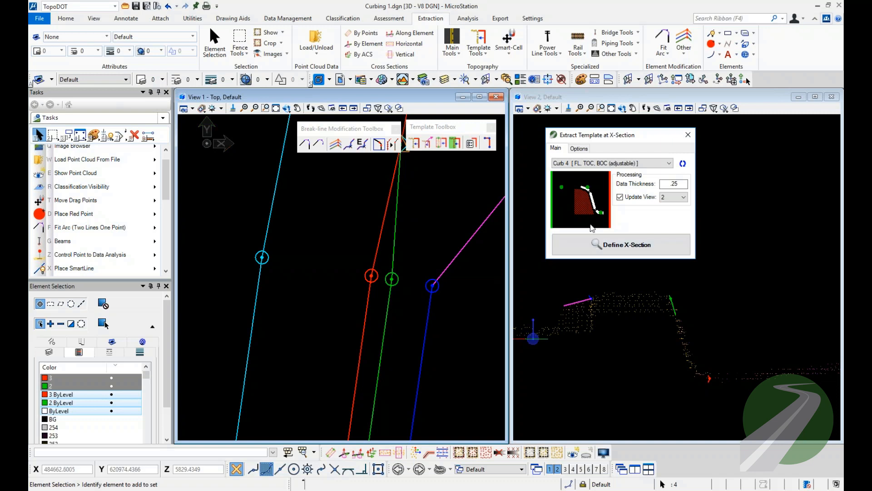
Close Extract Template at X-Section and show the curb running past the round data gap beyond the ramp.
scroll(325, 346, down, 5)
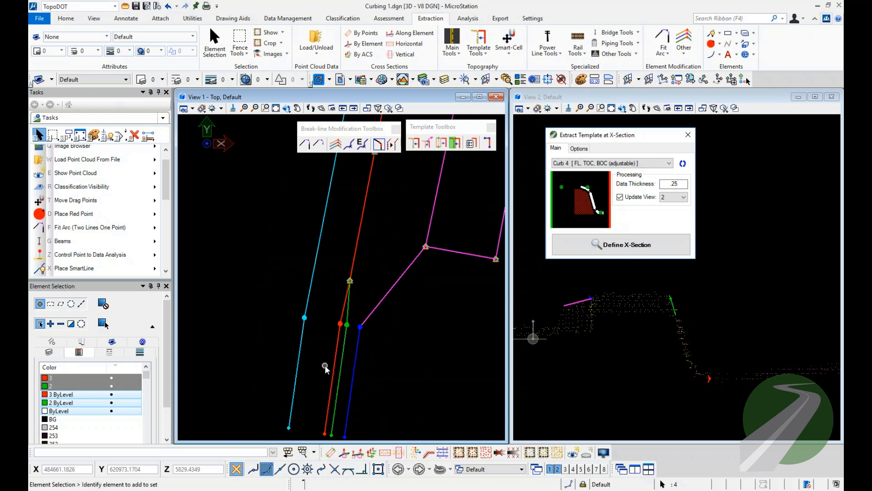
scroll(326, 364, down, 3)
scroll(339, 337, down, 2)
middle_drag(371, 232, 401, 331)
middle_drag(276, 227, 359, 293)
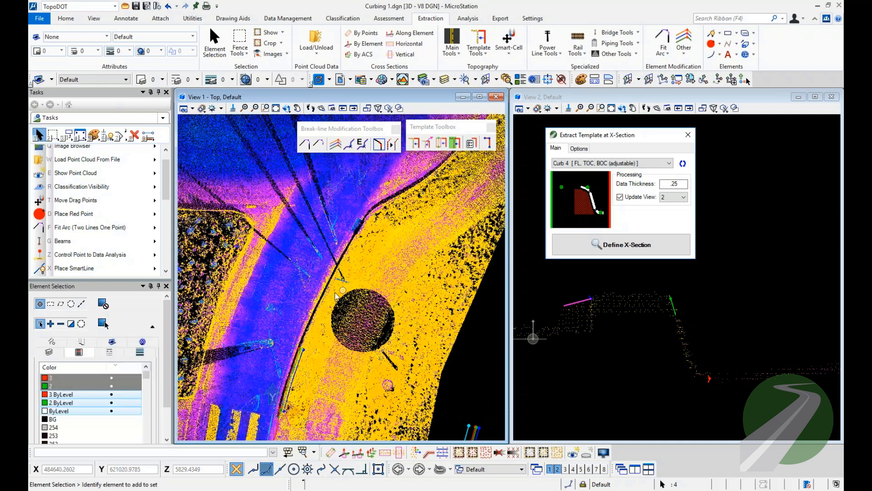
scroll(330, 288, up, 3)
scroll(278, 359, up, 3)
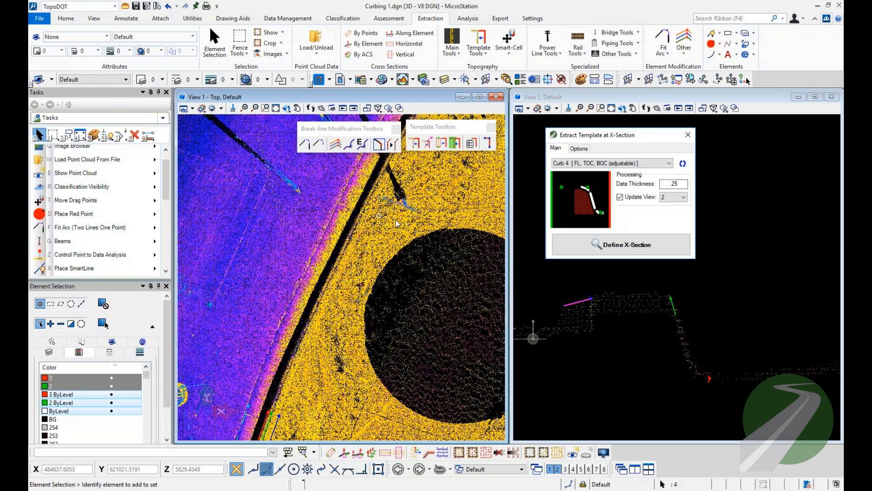
click(686, 136)
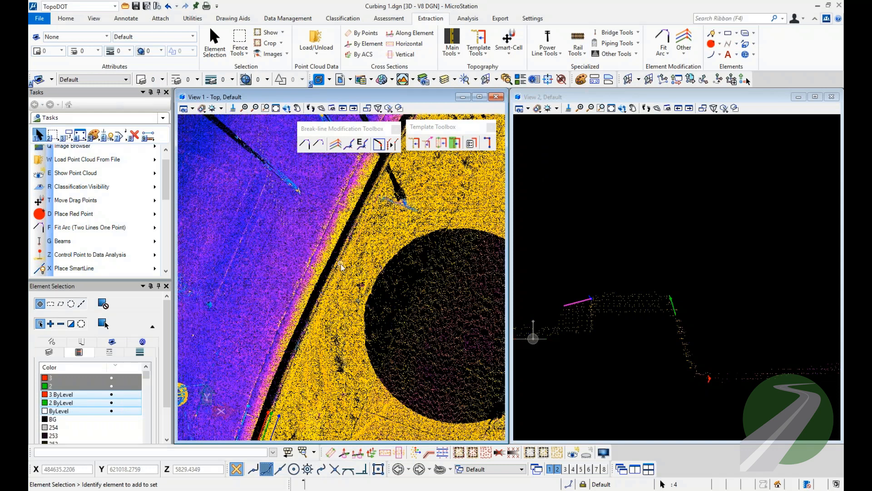
Open Extract Template by Path for the curb beyond the ramp, with template Curb 4 [FL, TOC, BOC (adjustable)] and path type Spline.
scroll(341, 262, down, 5)
middle_drag(341, 262, 340, 263)
middle_drag(312, 359, 367, 257)
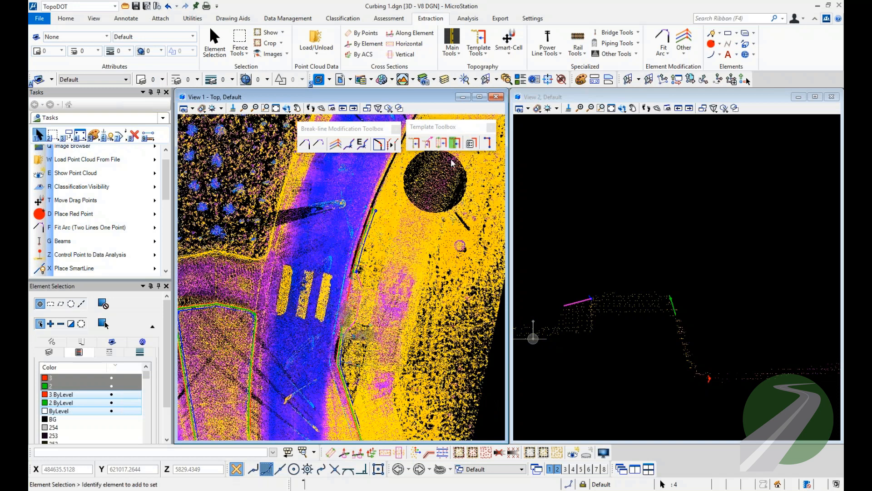
middle_drag(437, 178, 332, 312)
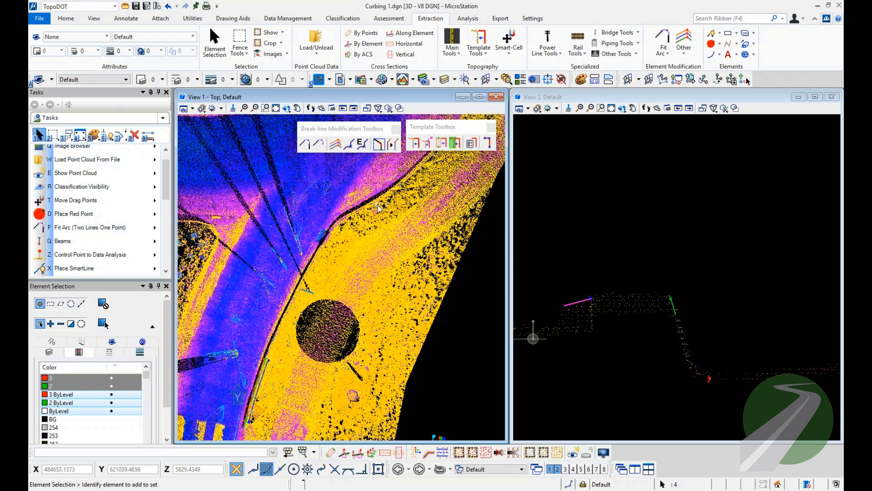
click(428, 143)
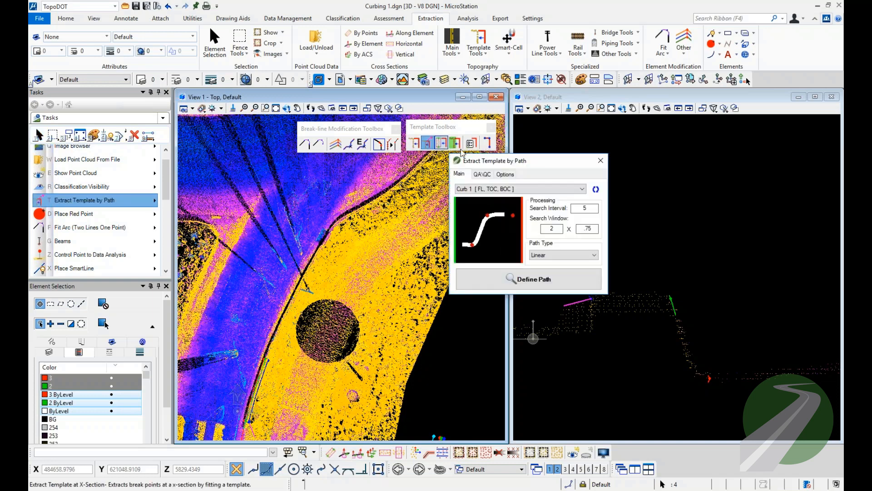
click(511, 196)
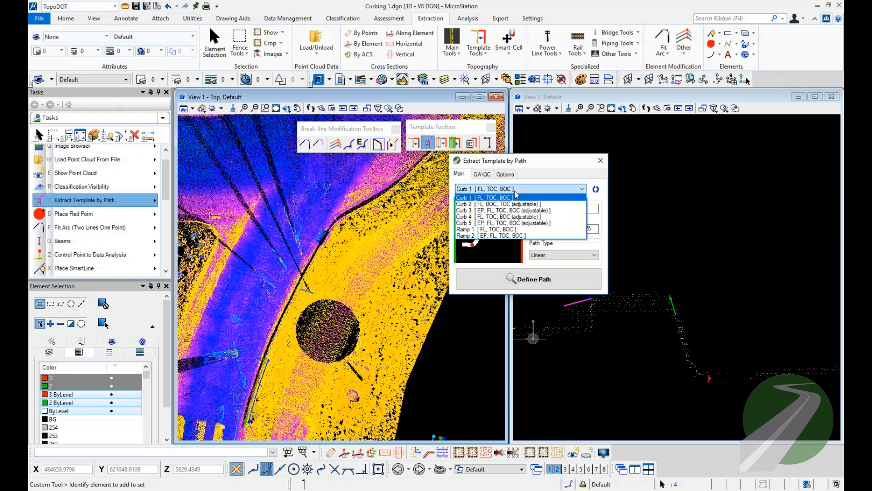
click(513, 213)
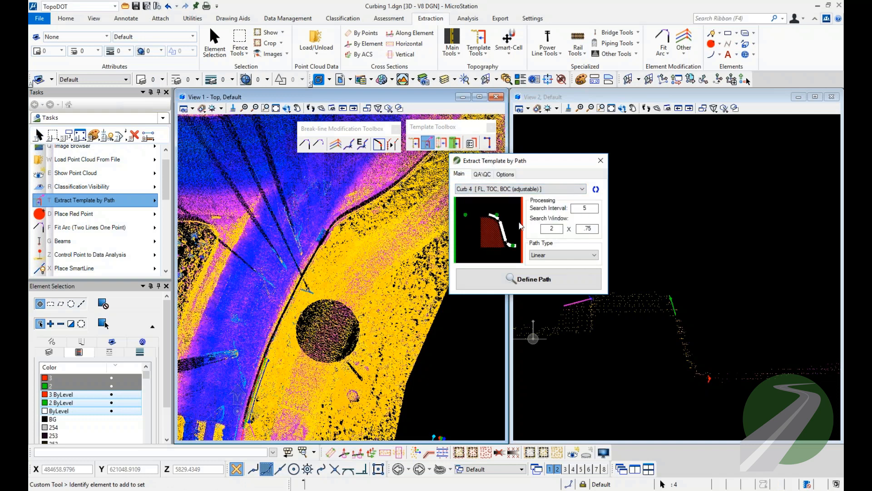
click(551, 254)
click(556, 270)
scroll(282, 327, up, 5)
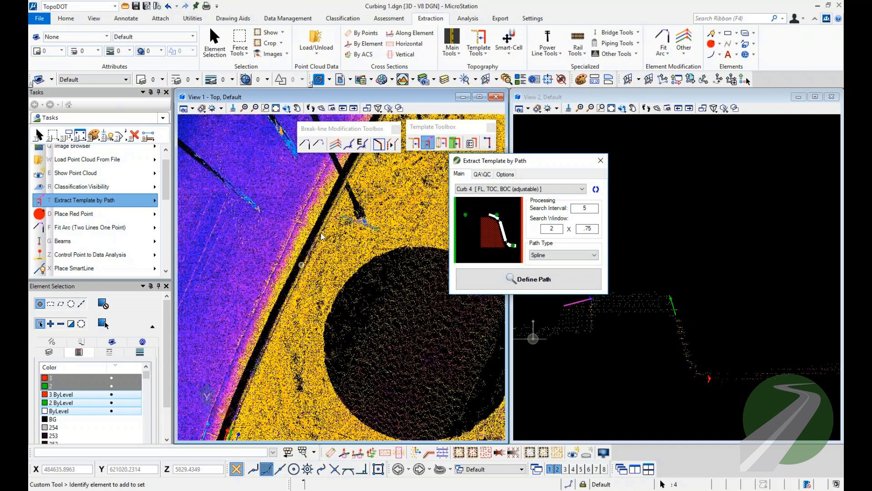
Start a template path on the curb beside the round data gap and trace it past the drain grate into the bend.
click(529, 281)
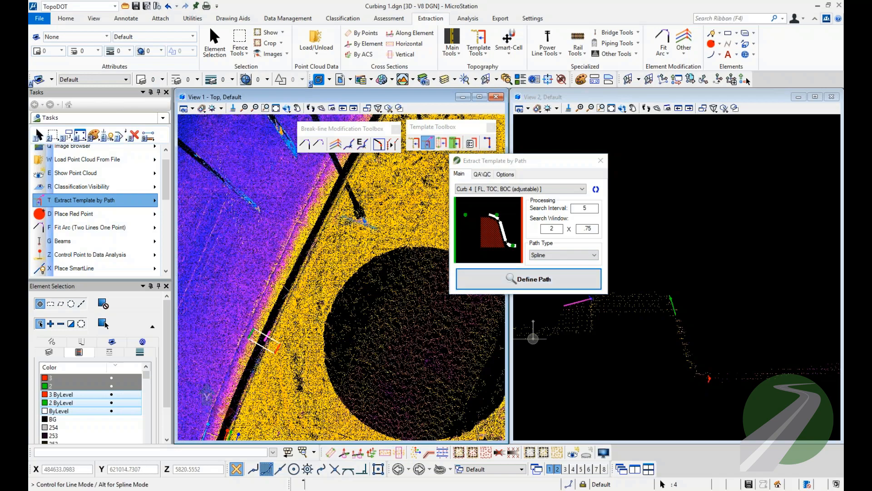
scroll(264, 338, up, 2)
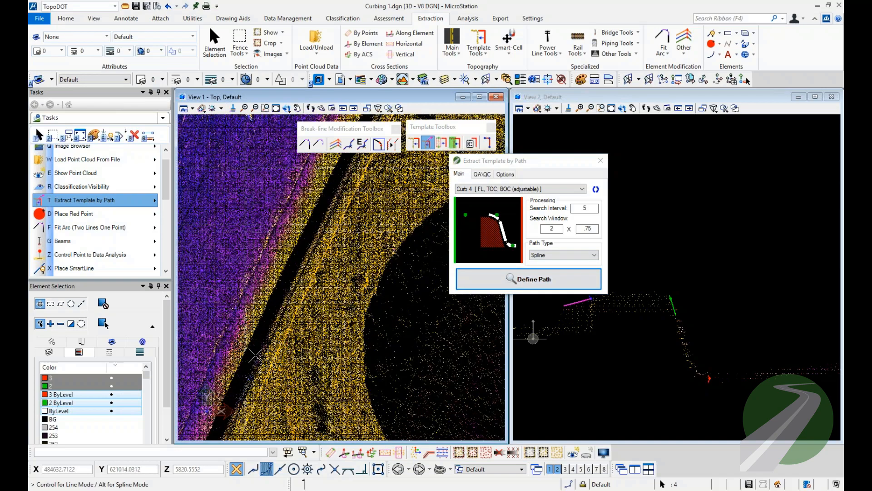
click(256, 356)
scroll(255, 355, down, 3)
middle_drag(290, 289, 275, 356)
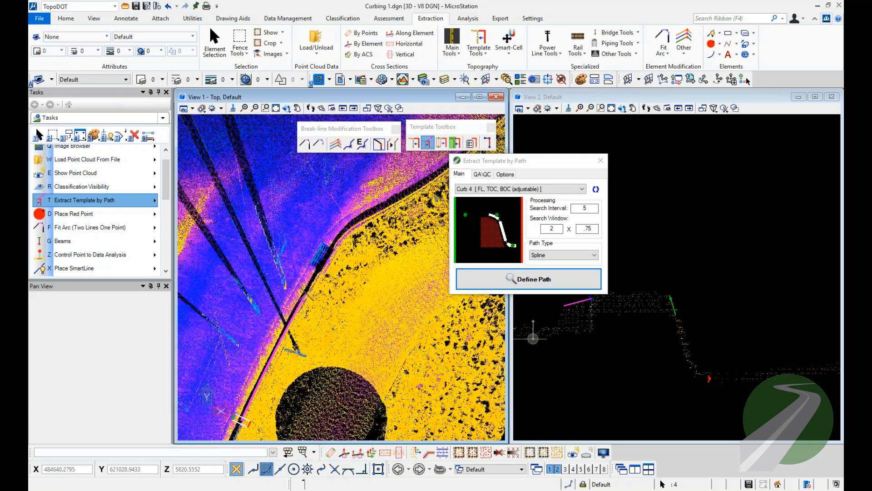
scroll(330, 255, up, 3)
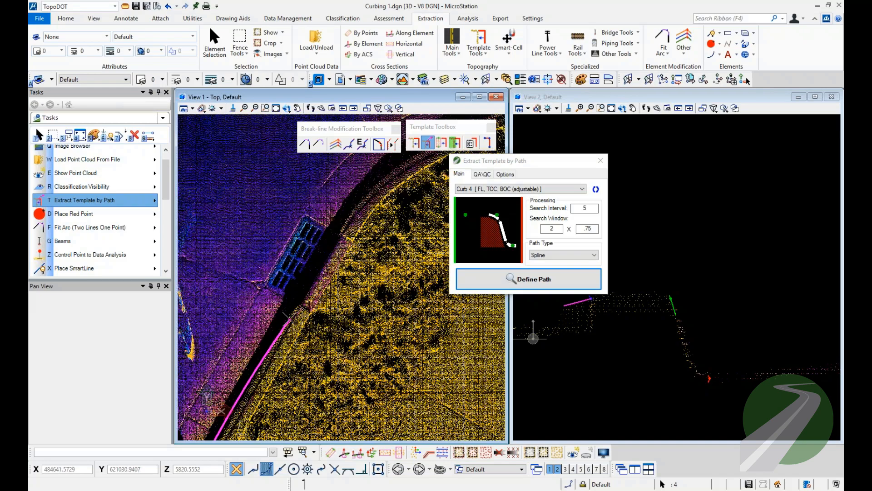
click(344, 223)
middle_drag(406, 178, 310, 282)
click(396, 225)
Continue the path along the outer curb to the edge of the point cloud and try extracting the template.
scroll(396, 225, down, 4)
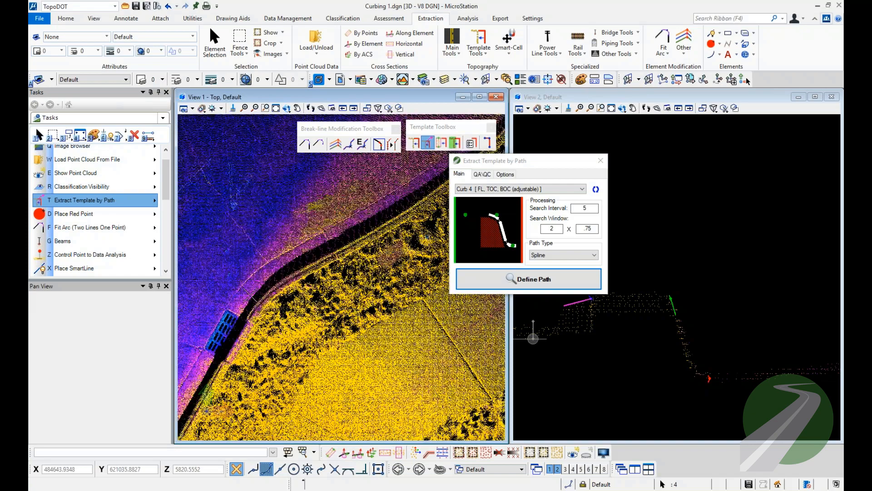
middle_drag(409, 212, 268, 343)
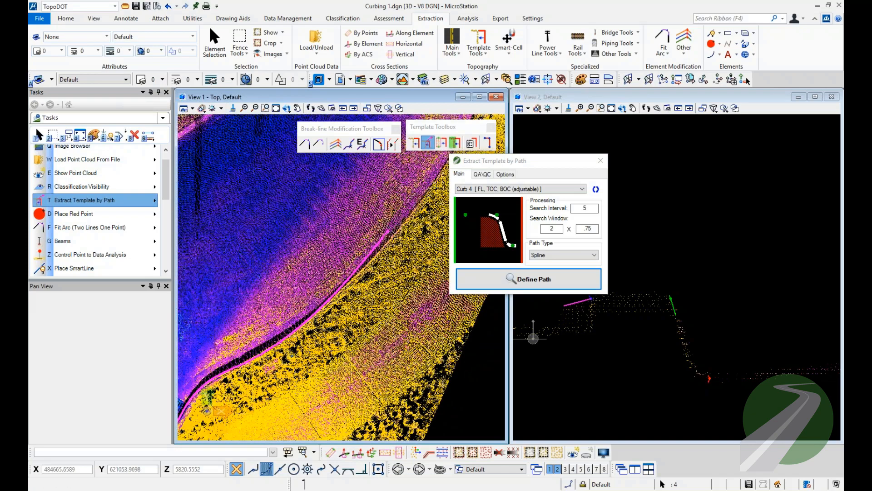
scroll(401, 226, up, 3)
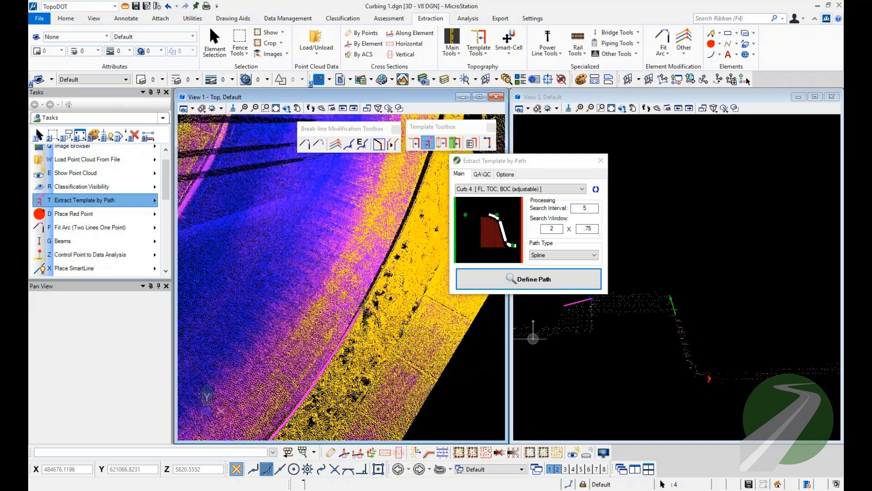
scroll(415, 223, up, 2)
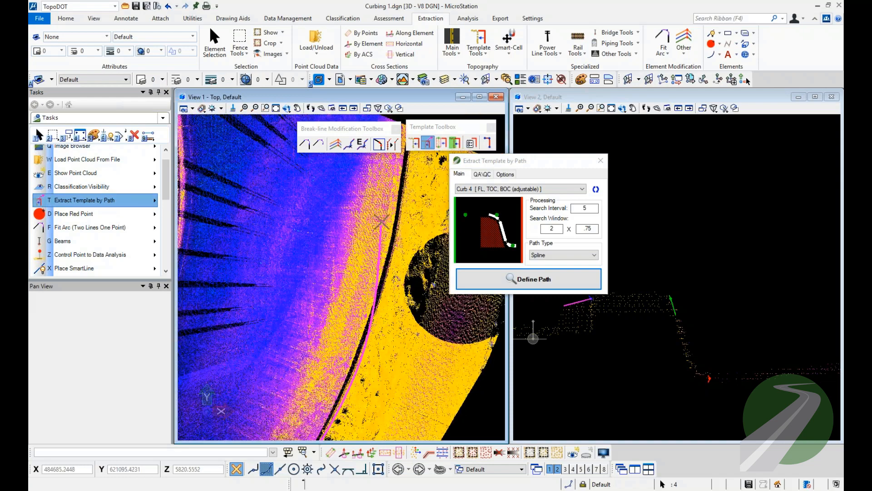
scroll(396, 358, up, 2)
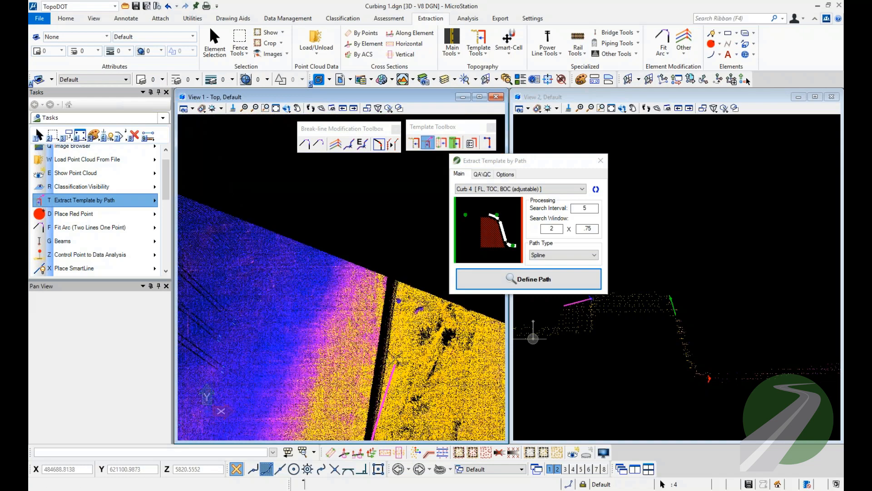
click(391, 302)
right_click(392, 302)
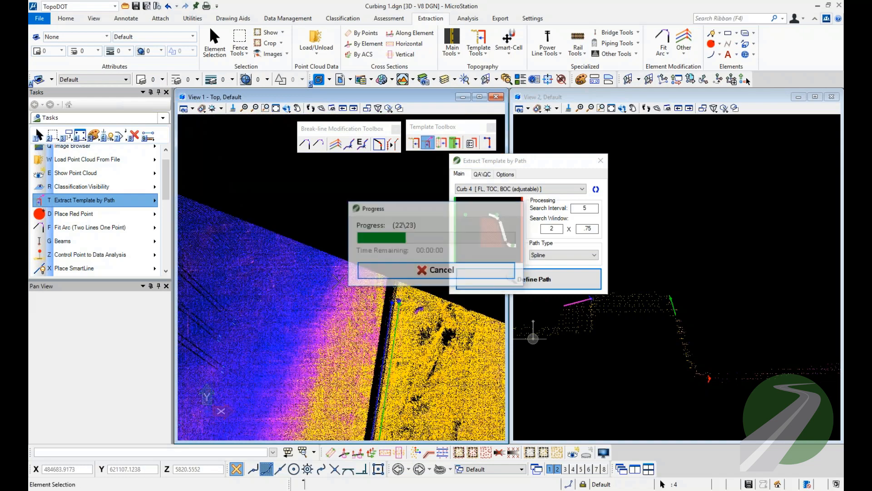
Mirror the Curb 4 template and undo the extracted curb lines.
scroll(395, 327, up, 2)
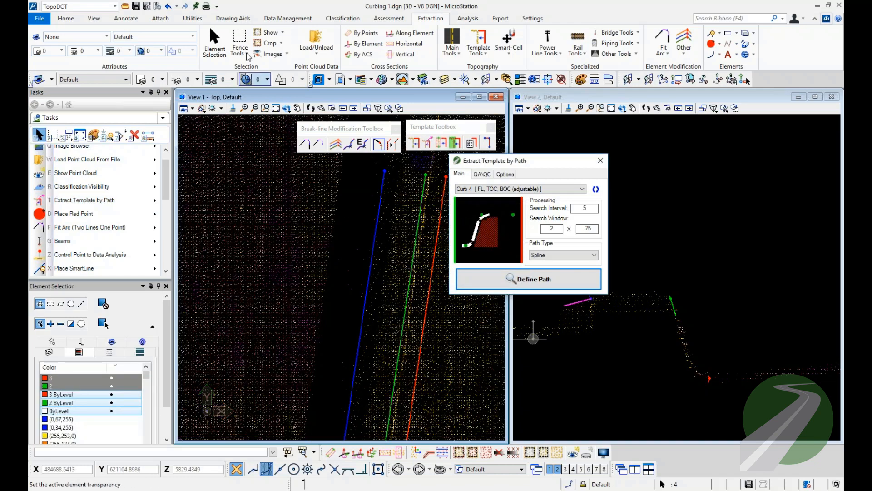
click(168, 6)
scroll(396, 247, down, 5)
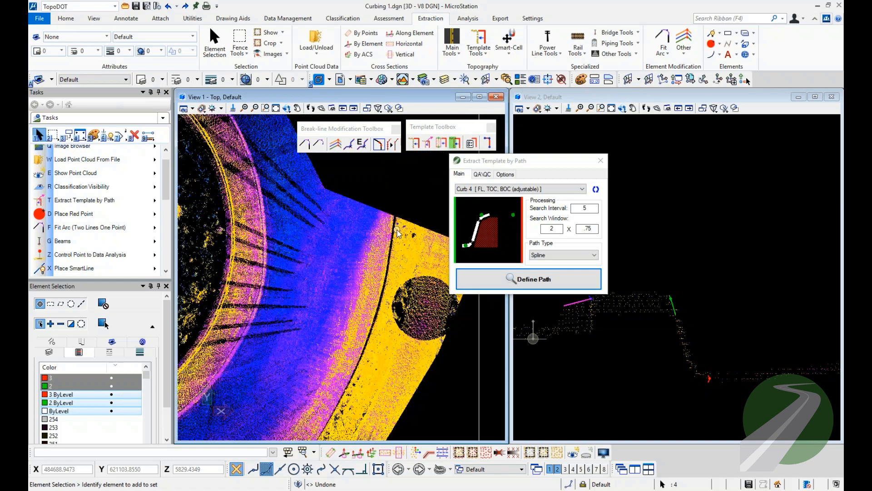
Define a new spline path from the curb beside the round data gap, past the drain grate and into the bend.
scroll(300, 352, up, 5)
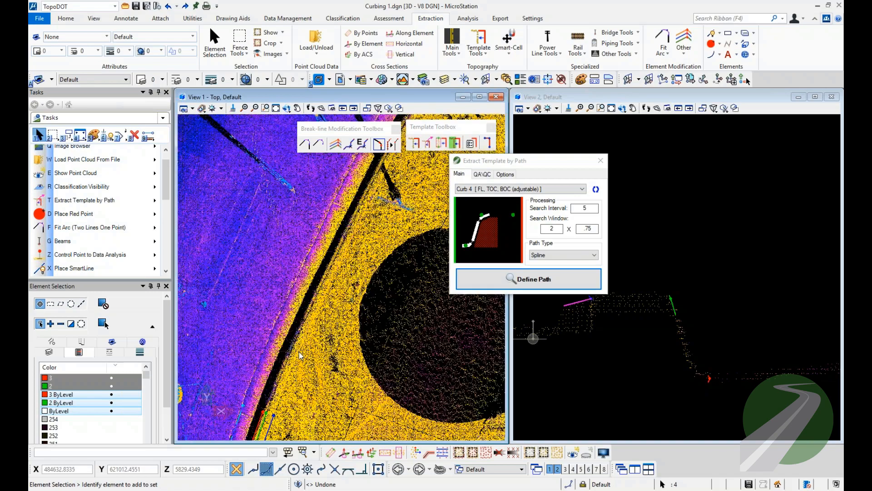
click(521, 285)
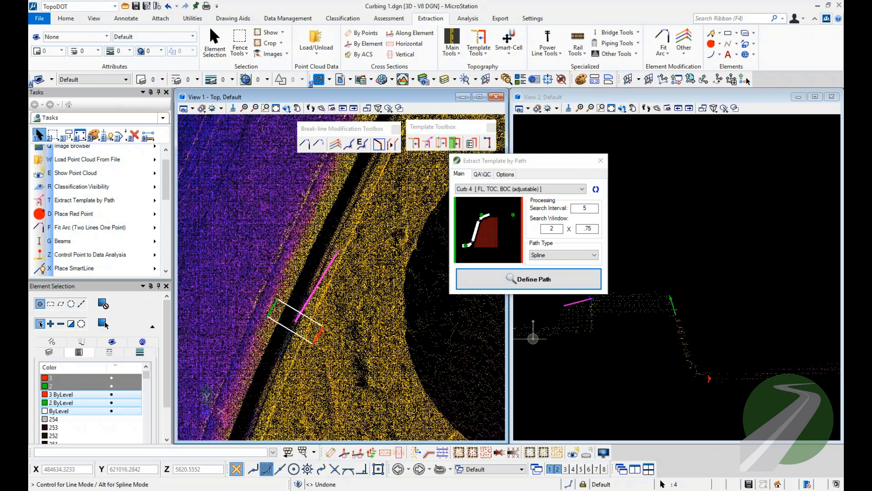
middle_drag(350, 214, 290, 357)
scroll(290, 356, down, 2)
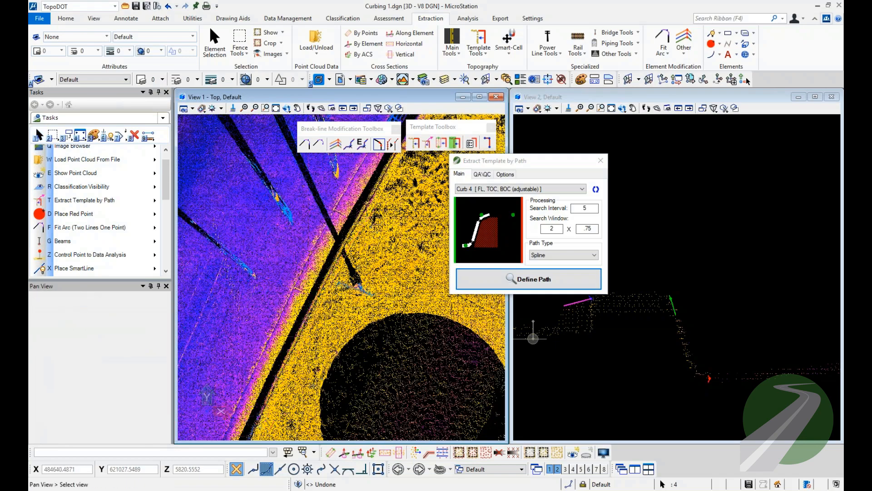
middle_drag(374, 187, 329, 338)
scroll(353, 292, up, 2)
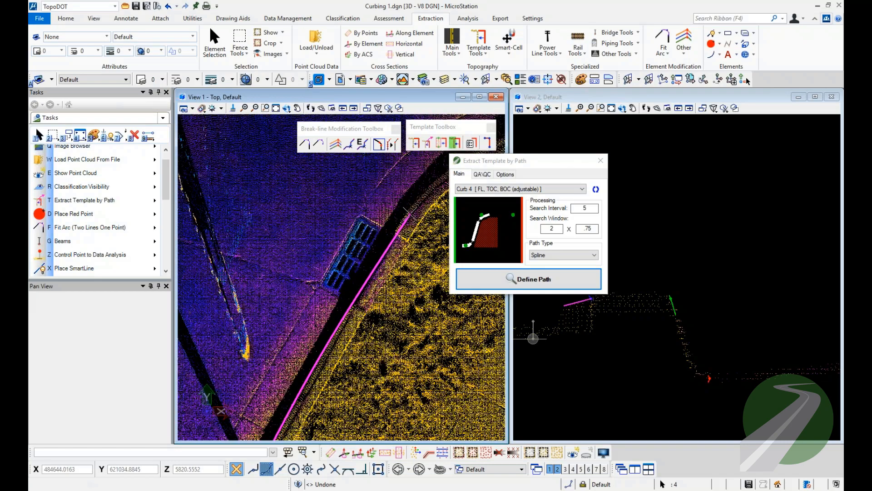
click(410, 214)
middle_drag(410, 214, 318, 349)
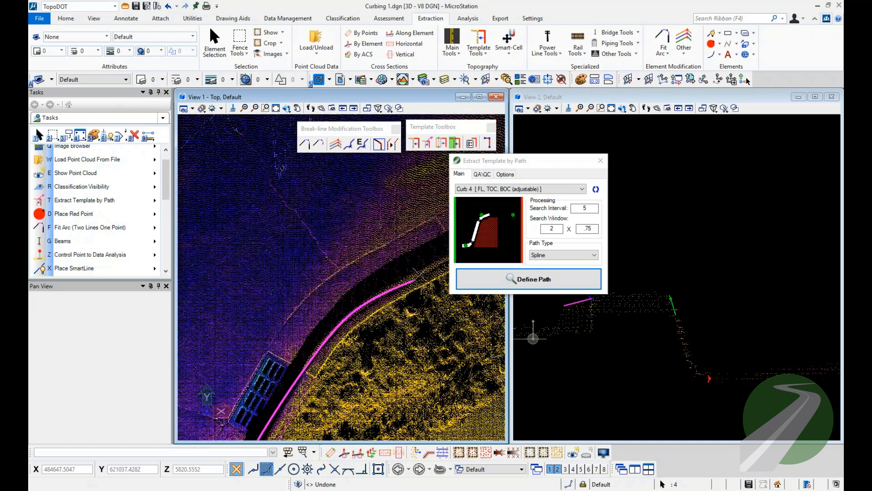
Extend the path along the outer curb to the point cloud's edge and finish it to extract the curb lines.
scroll(258, 334, down, 3)
scroll(259, 333, down, 2)
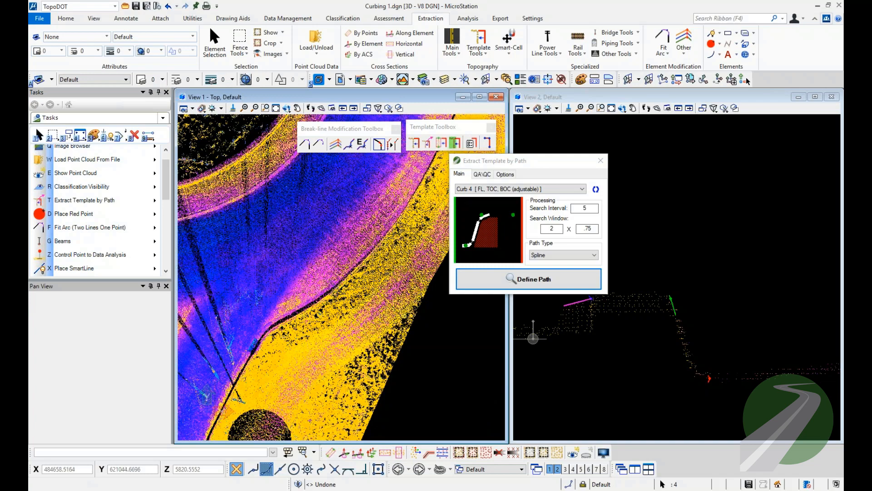
click(399, 218)
middle_drag(399, 219, 318, 395)
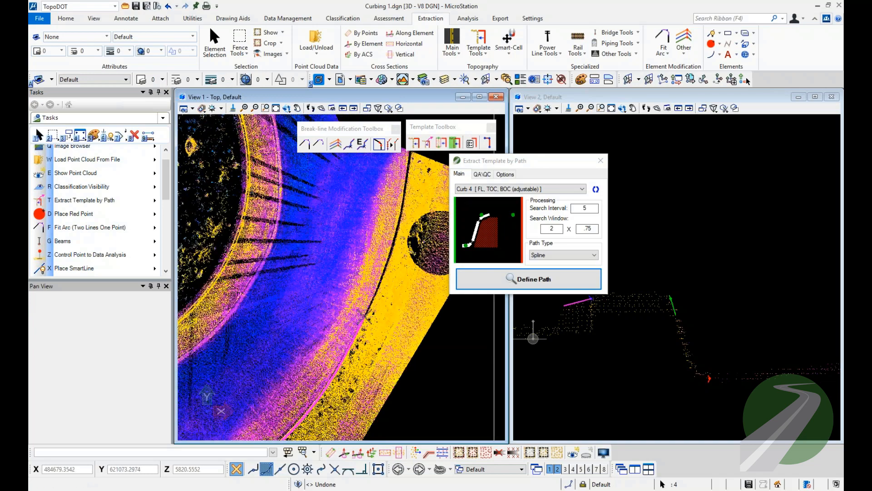
click(409, 165)
right_click(409, 164)
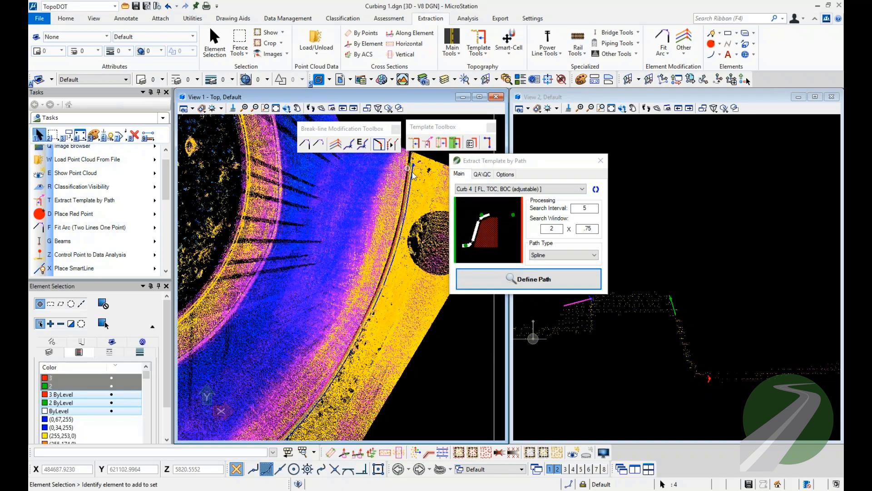
Select the extracted back-of-curb line and examine its vertices from the curb's far end back to the drain grate.
scroll(411, 177, up, 3)
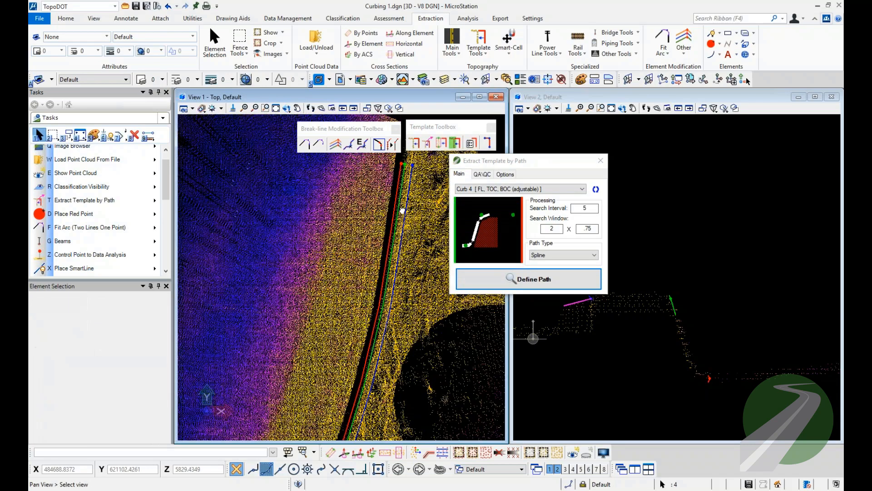
middle_drag(402, 211, 394, 233)
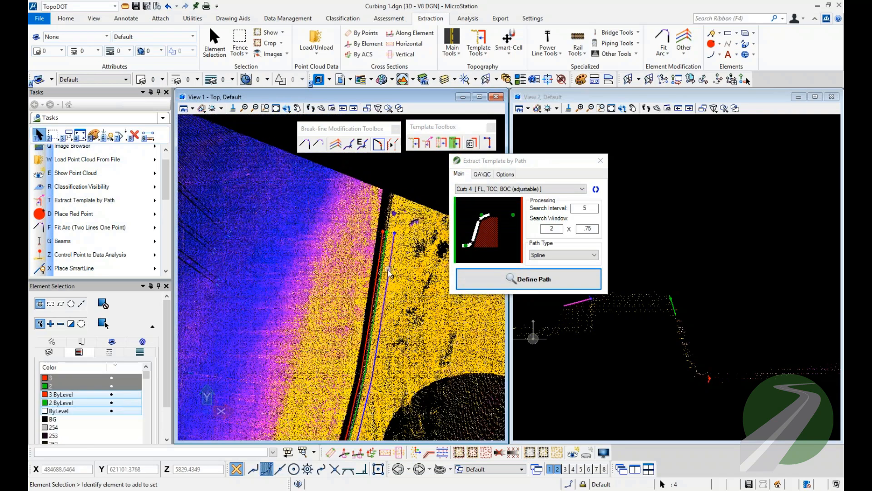
scroll(388, 266, down, 3)
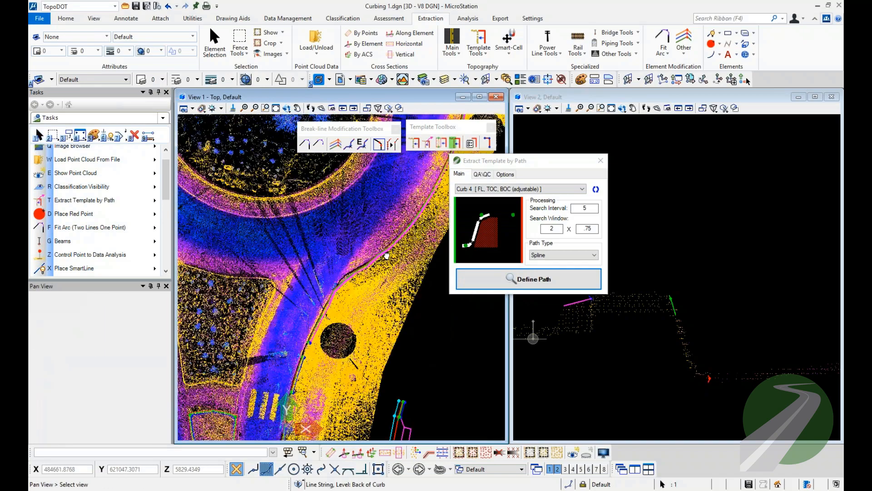
scroll(386, 255, up, 3)
scroll(383, 236, up, 3)
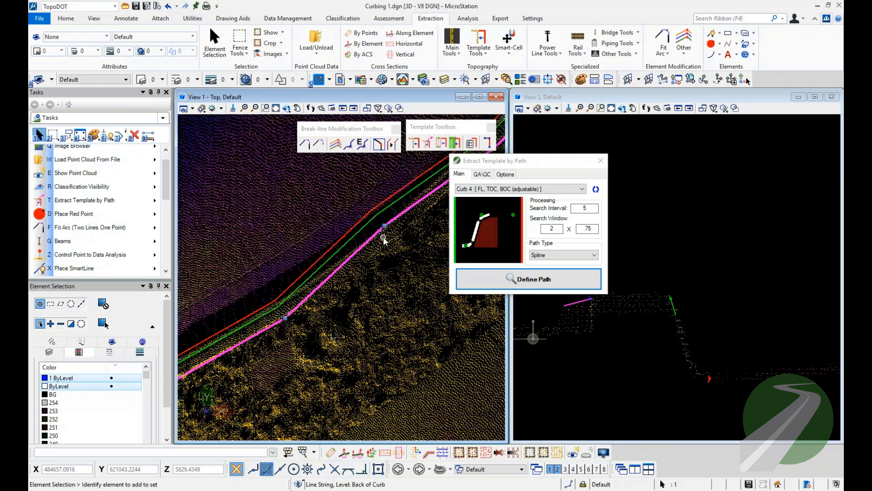
scroll(410, 237, down, 2)
middle_drag(264, 349, 362, 270)
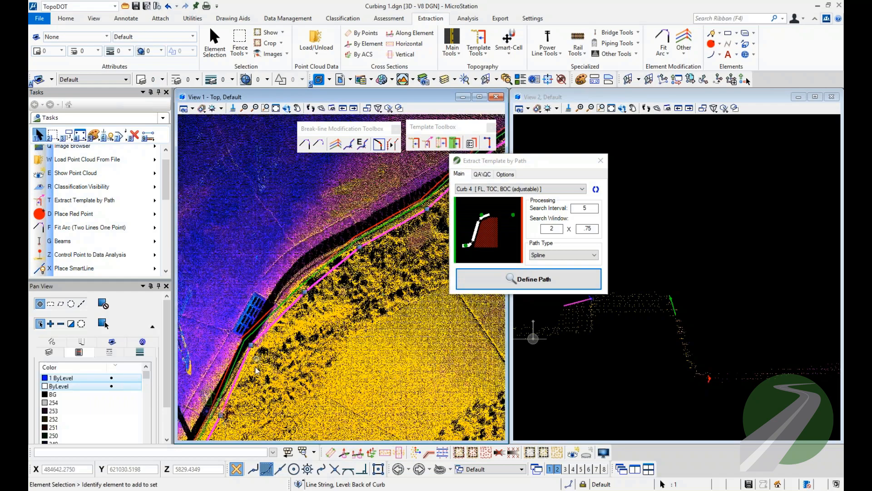
Select the extracted flow line of the curb and start cross-sections along that element.
middle_drag(285, 333, 370, 234)
mouse_move(303, 343)
middle_down()
mouse_move(358, 288)
mouse_move(388, 234)
middle_up()
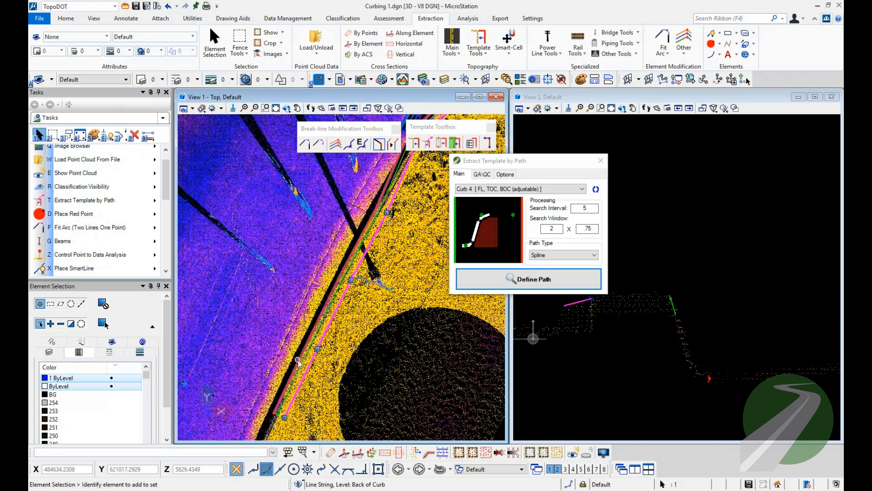
middle_drag(384, 215, 294, 347)
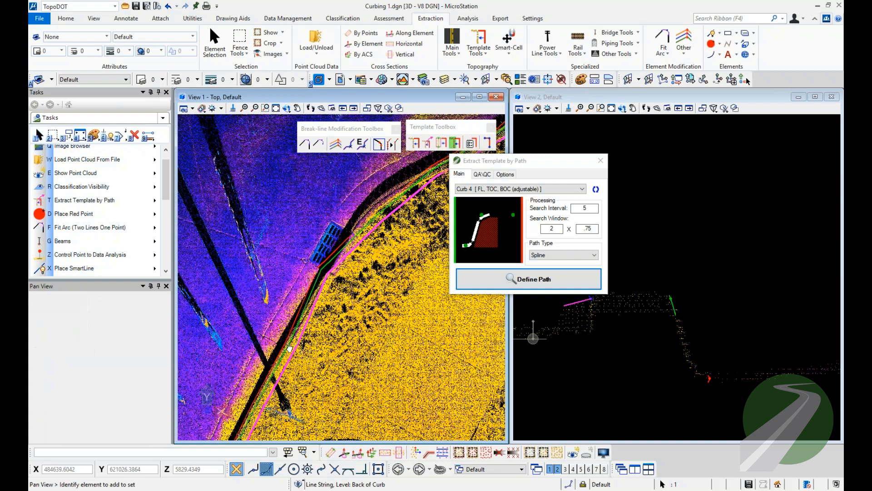
scroll(294, 347, down, 3)
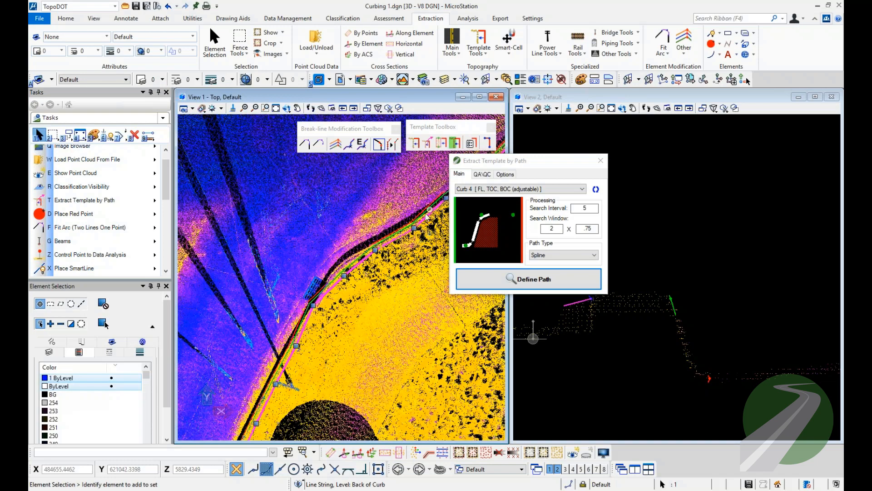
click(267, 382)
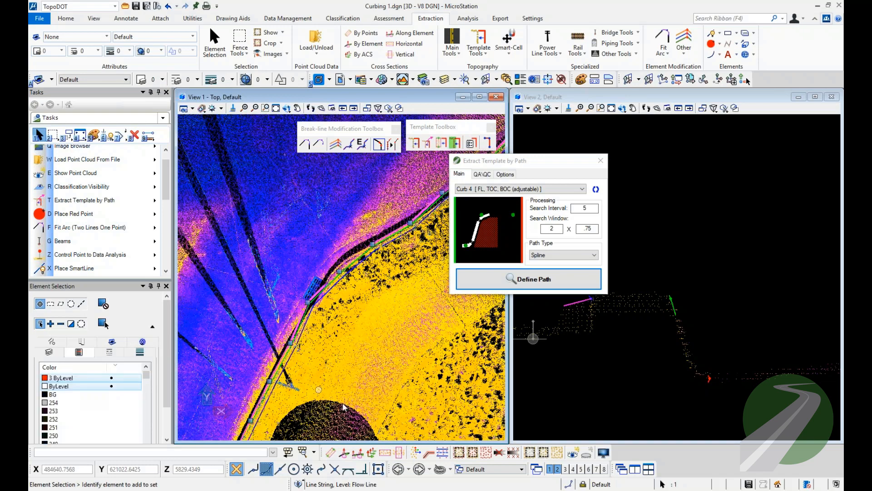
click(358, 453)
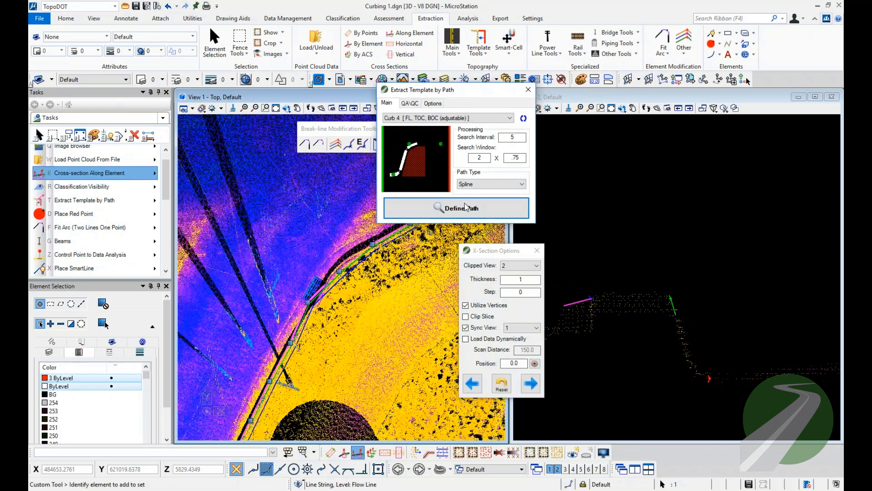
Examine the extracted curb points in the cross-sections at each flow line vertex, up to the line's far end.
click(527, 384)
click(529, 386)
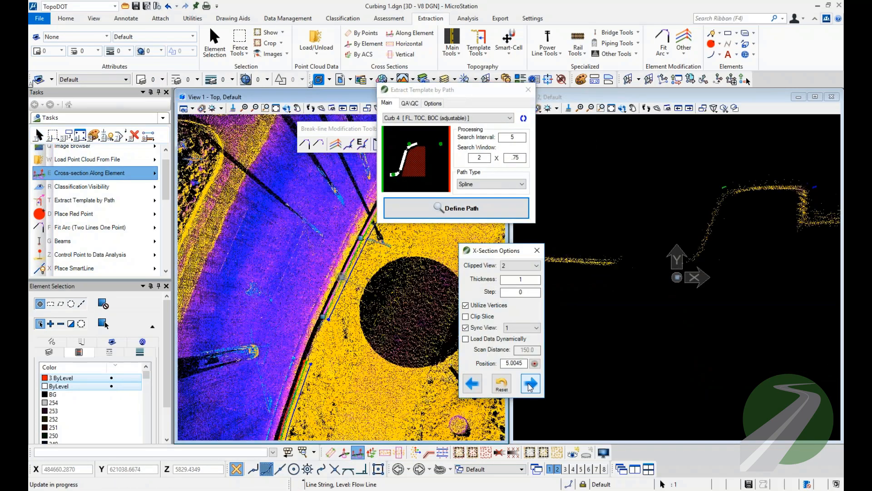
click(529, 386)
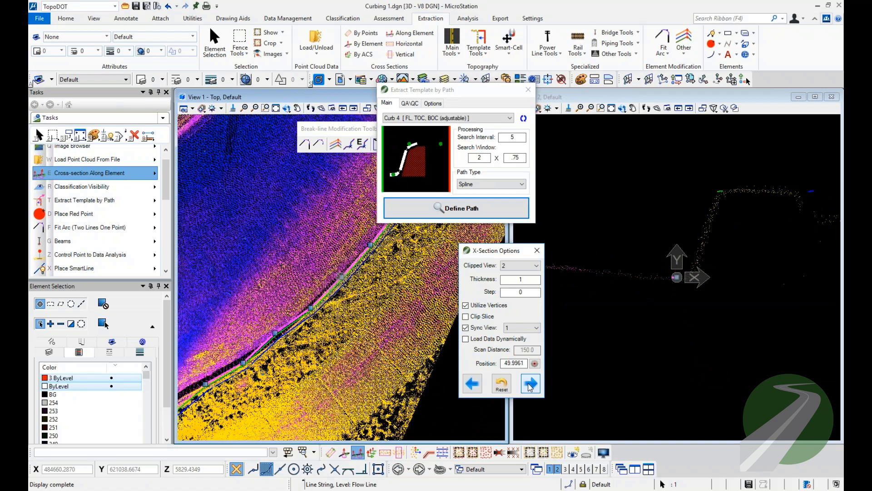
click(530, 387)
click(530, 387)
click(530, 387)
click(530, 387)
click(530, 387)
click(530, 387)
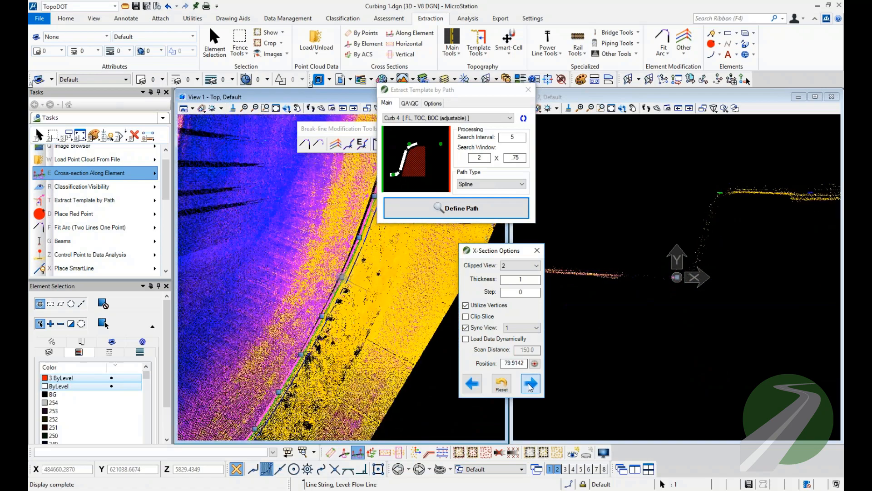
click(530, 387)
click(530, 387)
click(530, 387)
click(530, 387)
click(530, 387)
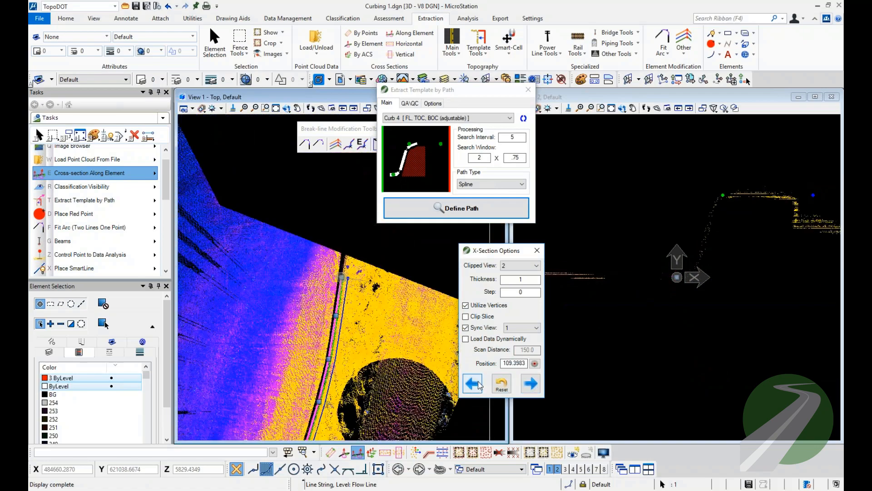
Reset the cross-sections to the flow line's start and advance to position 15.0186, just before the drain grate.
click(502, 383)
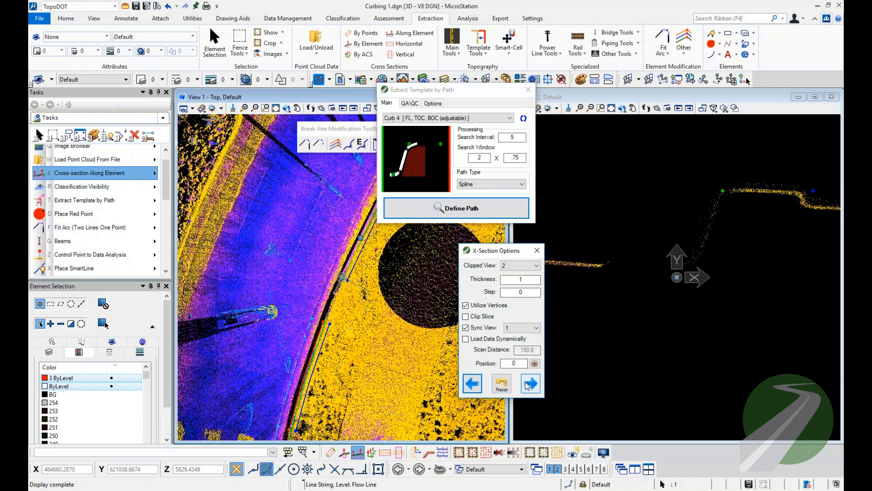
click(530, 384)
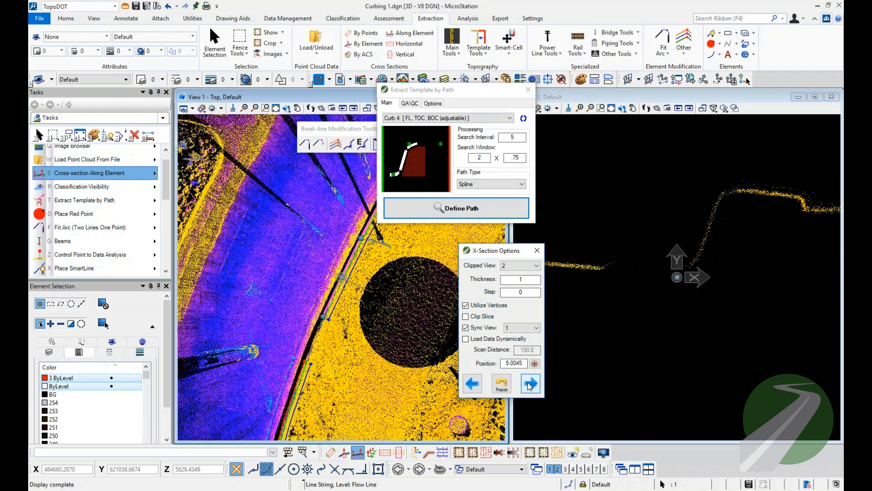
click(530, 385)
click(530, 384)
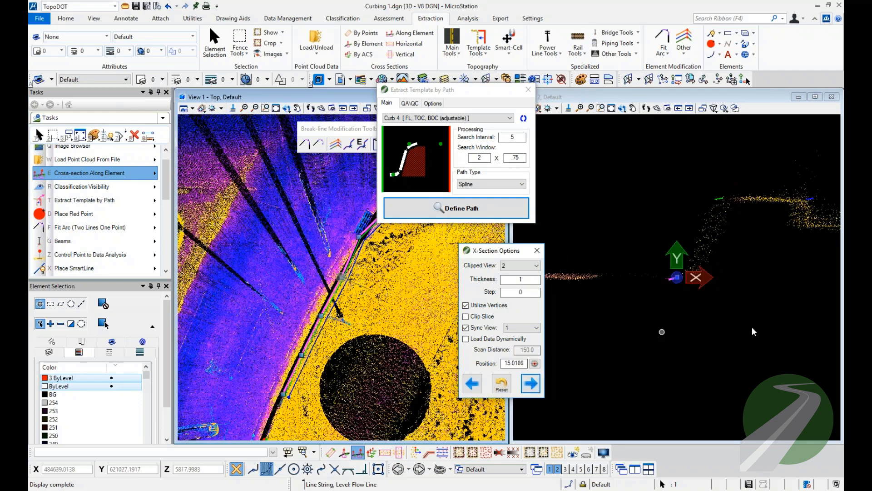
Place a survey point with feature code FLAG above the curb section just before the drain grate.
drag(756, 326, 724, 338)
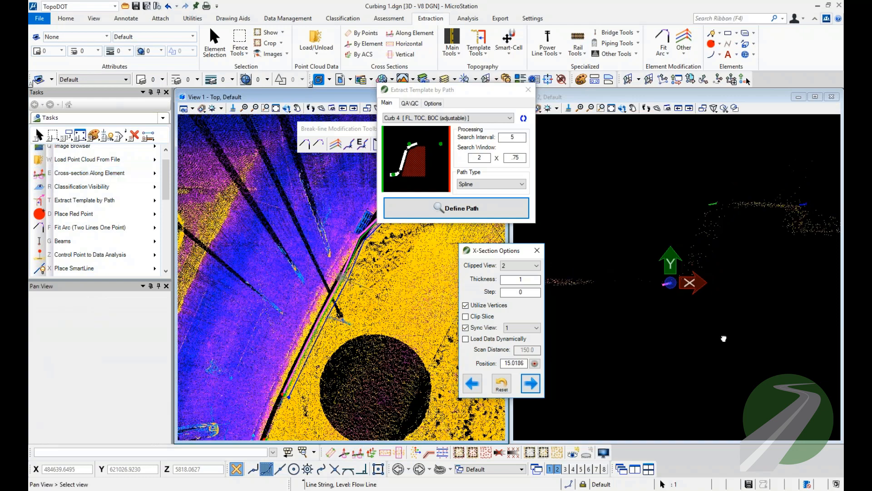
middle_drag(724, 339, 716, 339)
middle_drag(394, 263, 345, 308)
scroll(341, 314, up, 3)
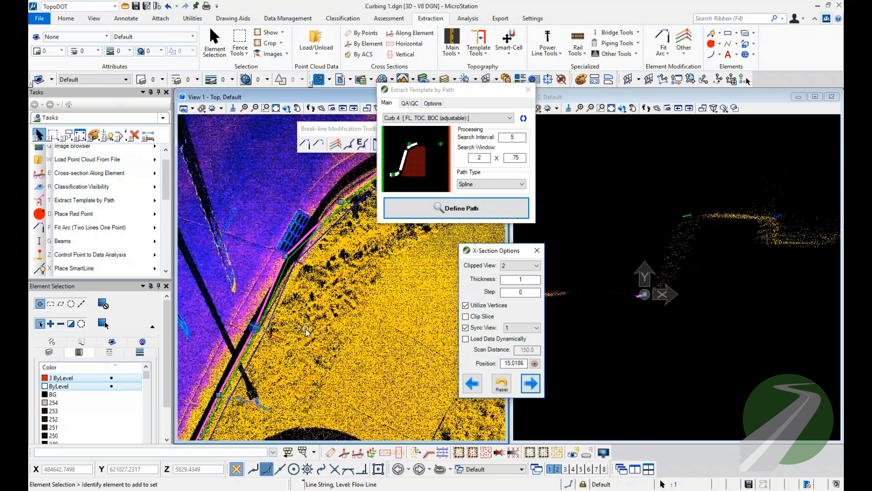
click(100, 214)
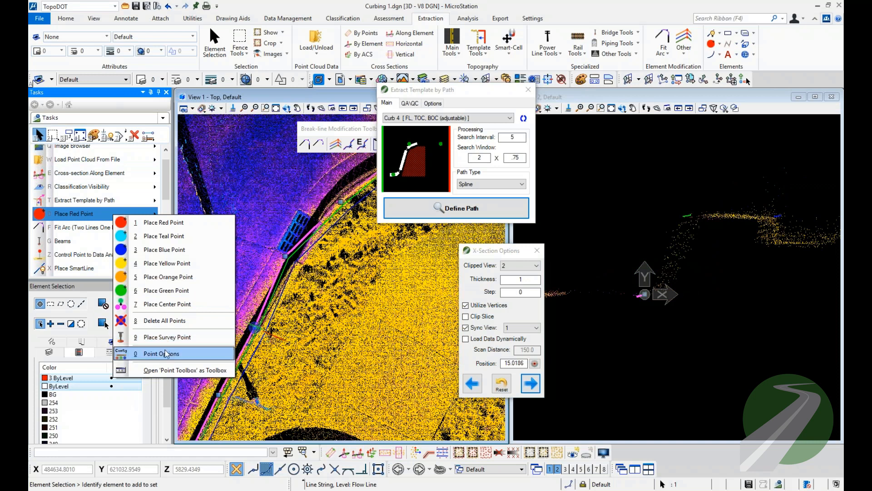
click(165, 336)
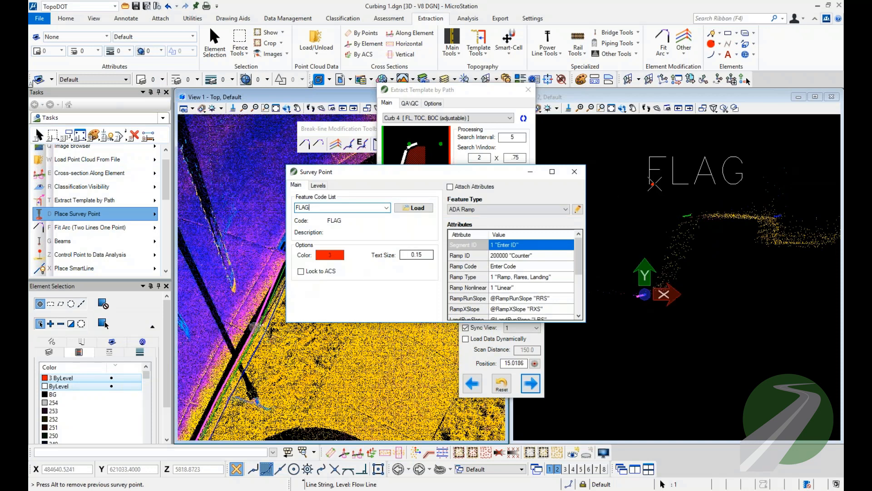
click(719, 163)
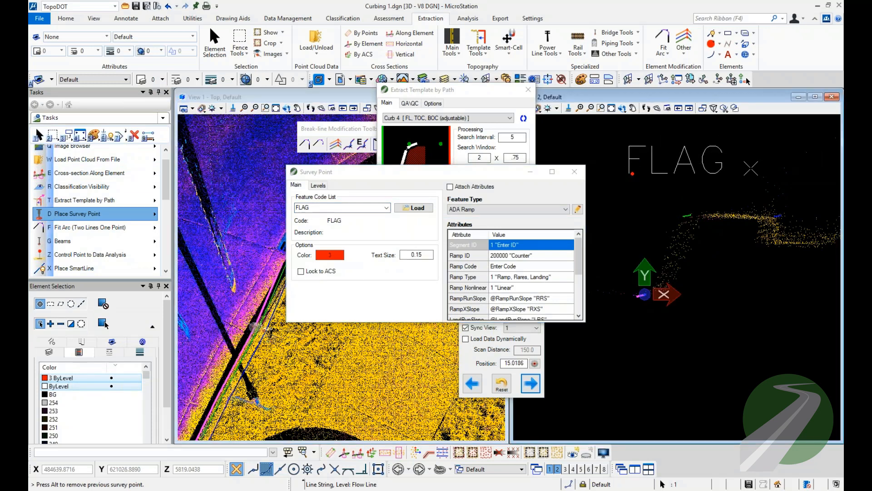
click(575, 172)
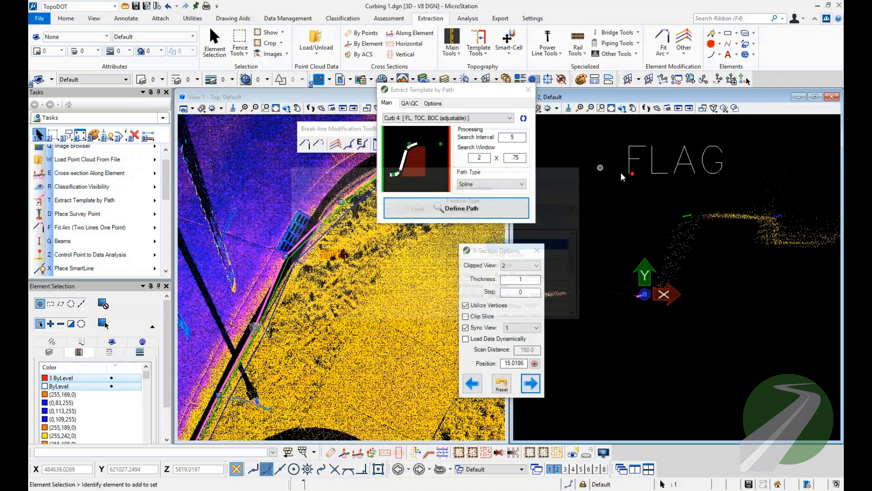
Examine the remaining cross-sections from the drain grate through the bend toward the flow line's far end.
click(530, 384)
click(531, 385)
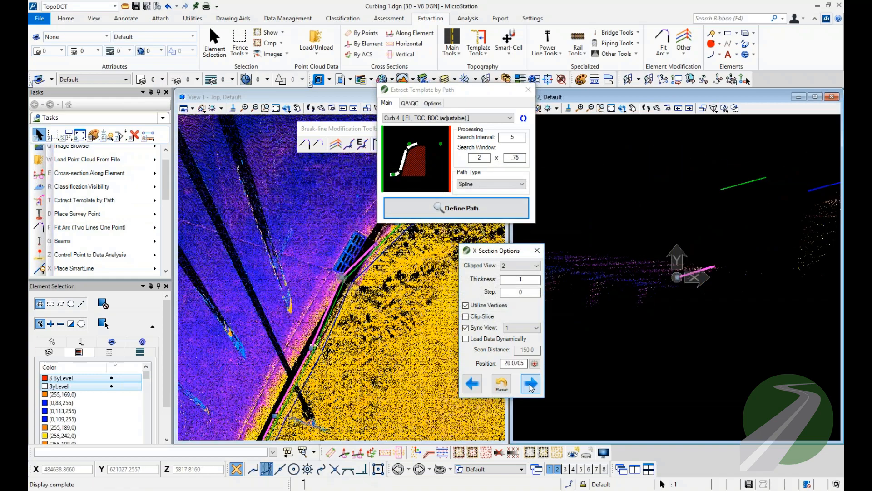
click(531, 385)
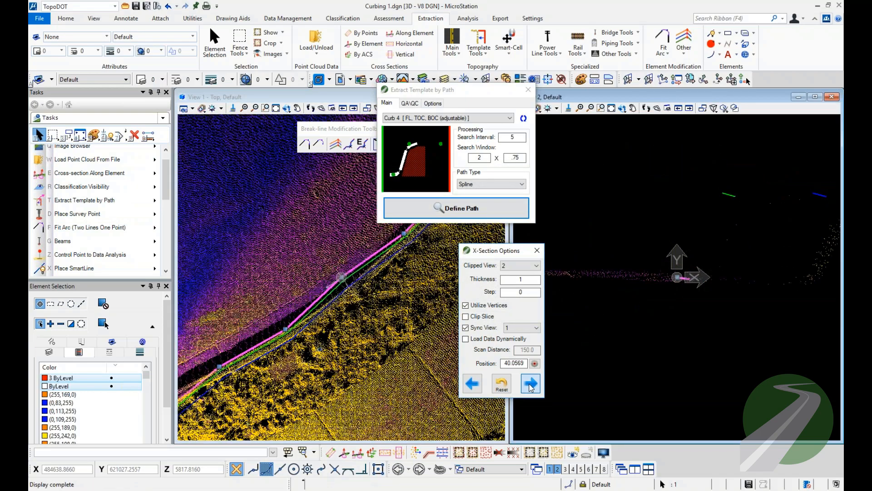
click(530, 385)
click(530, 384)
click(530, 384)
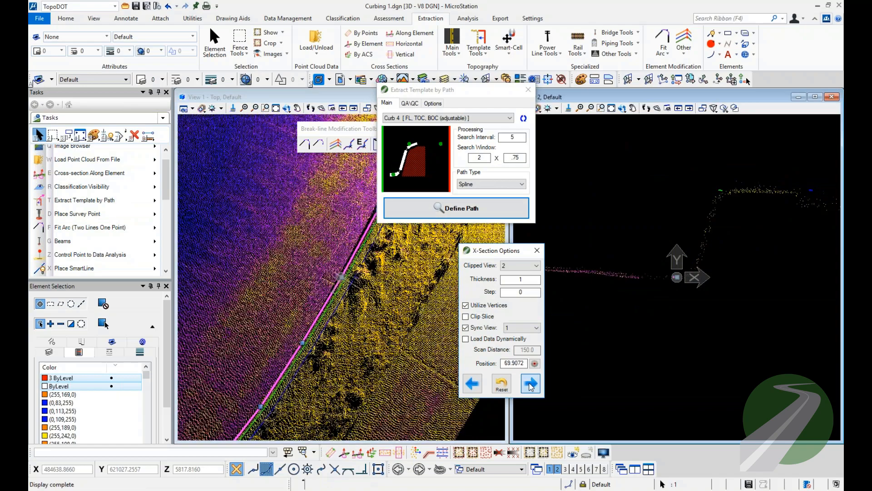
click(530, 384)
click(531, 385)
Return to the cross-section at position 45.0282 beyond the drain grate and place a FLAG survey point above the curb.
click(472, 384)
click(472, 383)
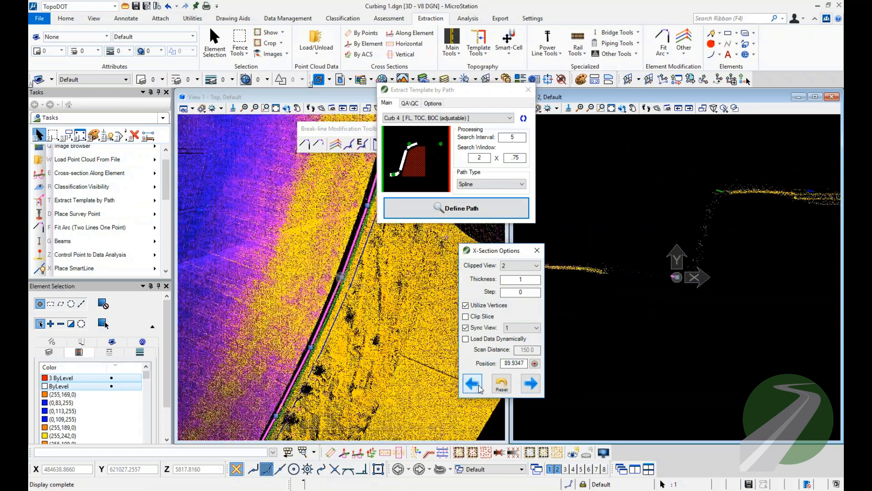
click(472, 384)
click(472, 384)
click(473, 384)
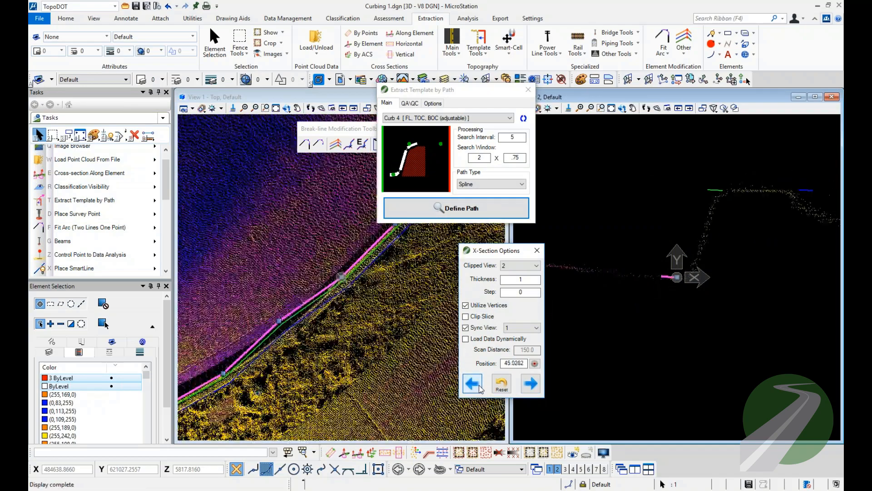
click(480, 386)
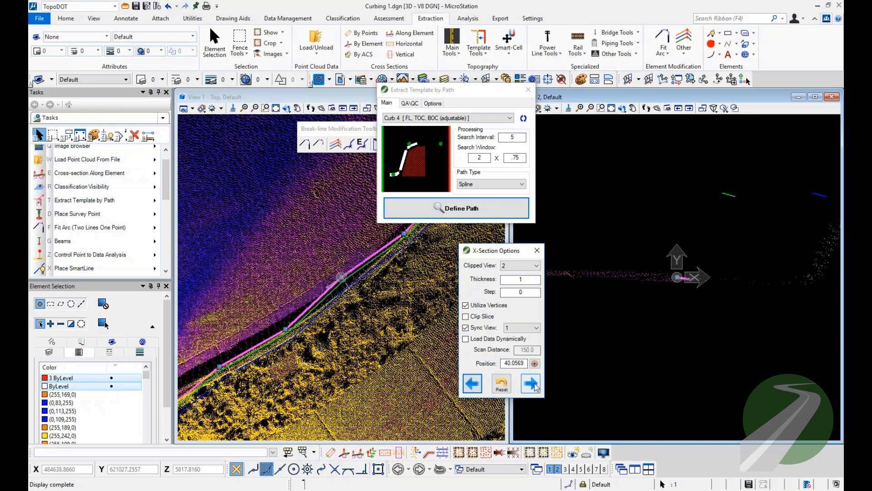
click(531, 384)
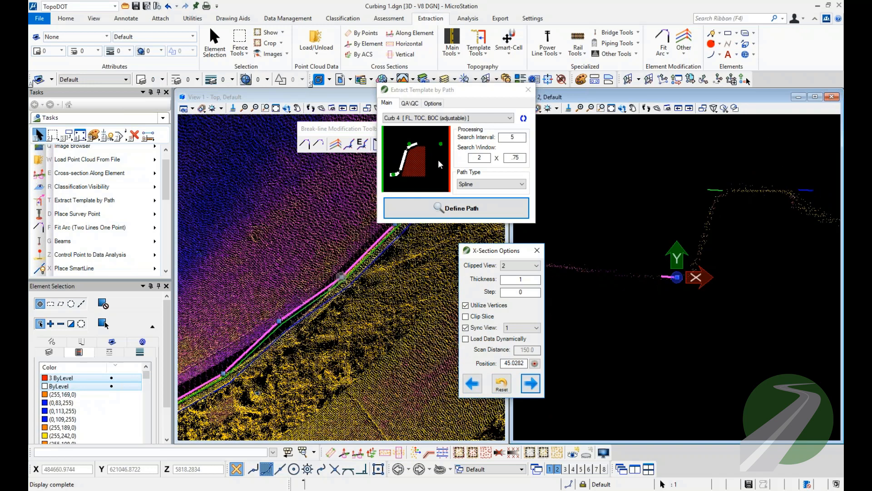
key(d)
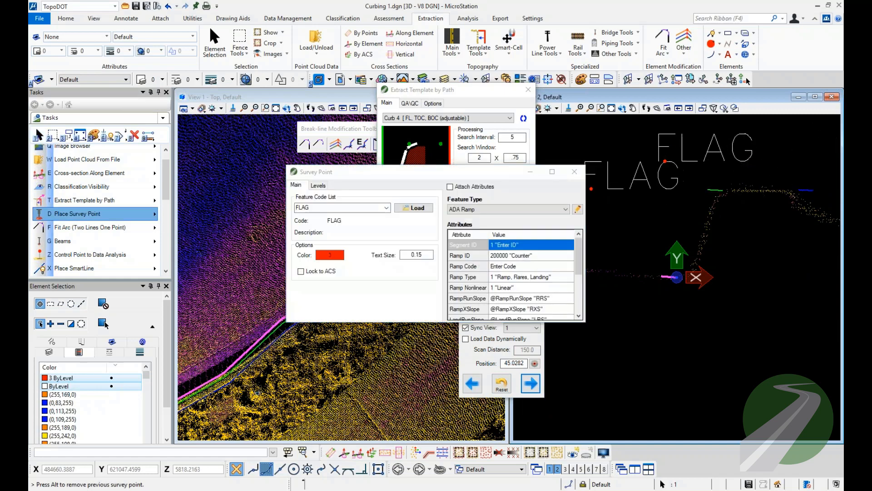
key(Escape)
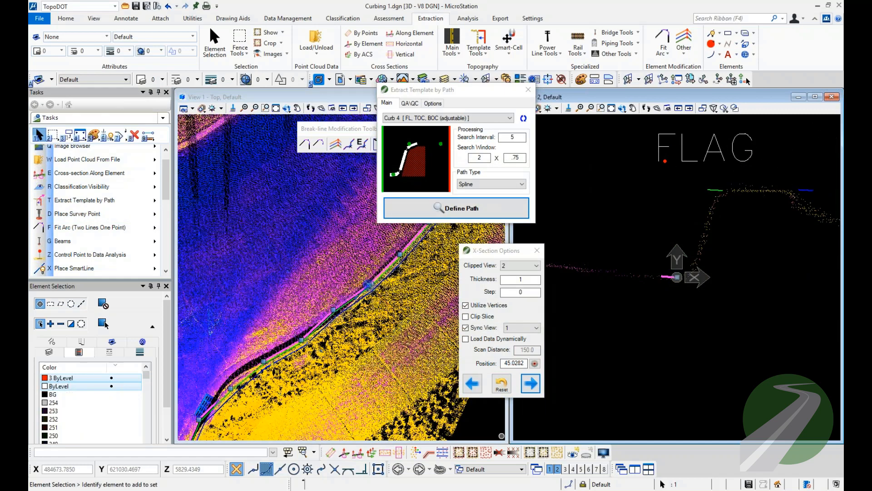
Hide the point cloud and select the FLAG points on the curb lines to examine the flagged stretch.
key(e)
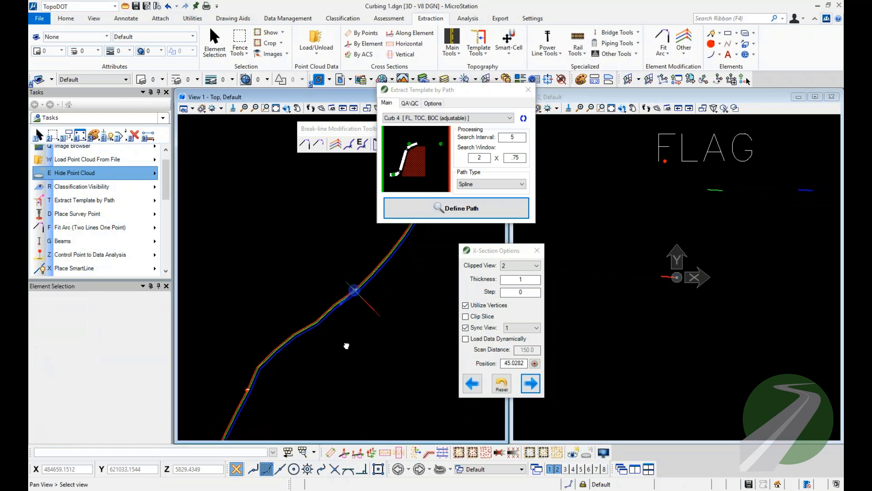
drag(218, 347, 258, 371)
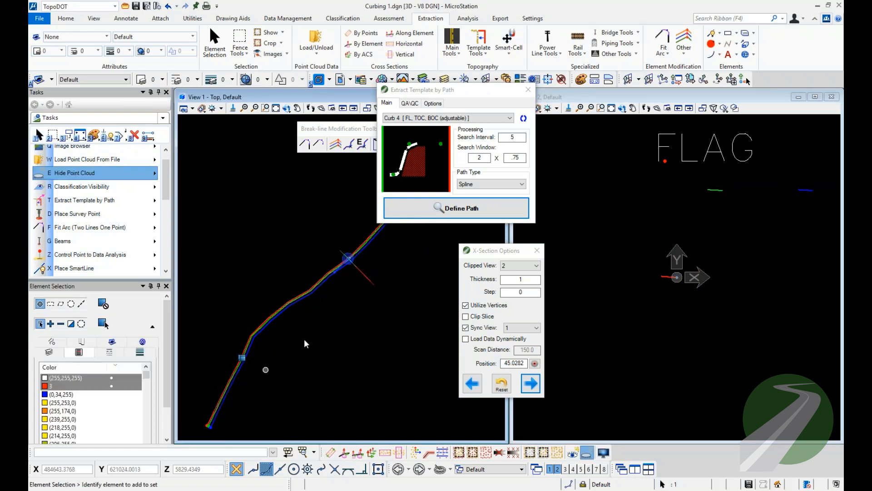
drag(375, 282, 375, 283)
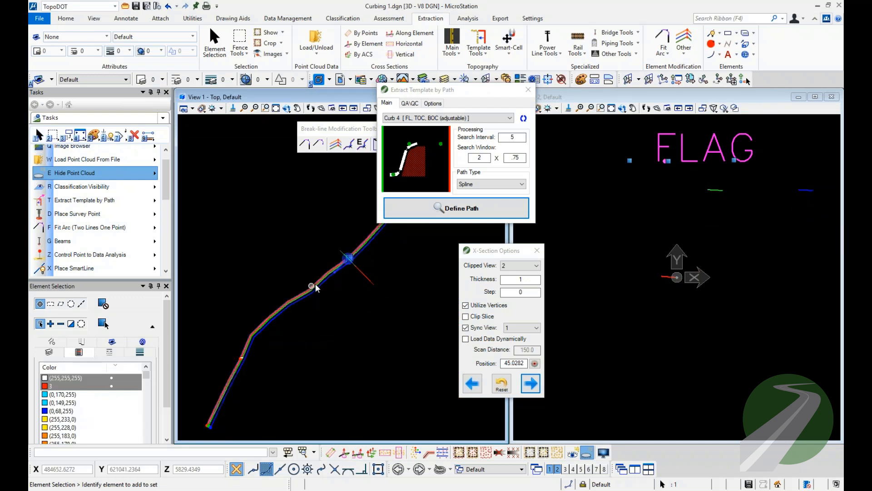
scroll(308, 295, up, 2)
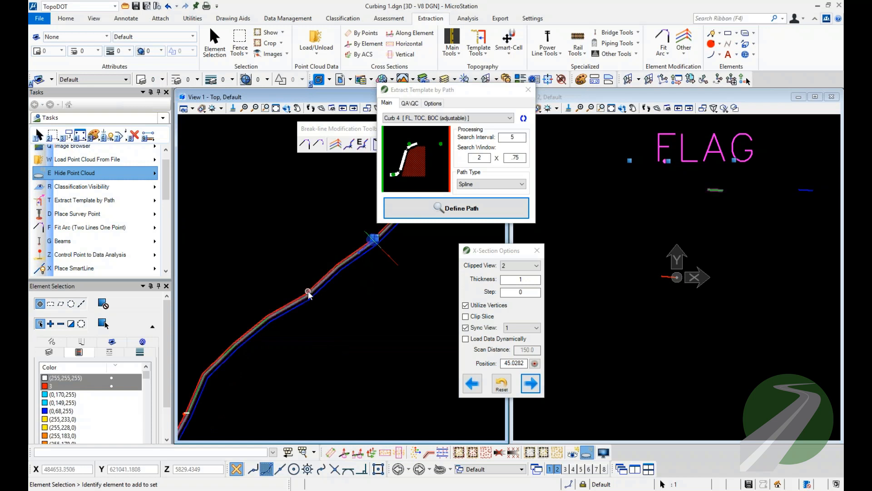
Close the cross-section options and template extraction dialog, and show the point cloud again.
click(538, 251)
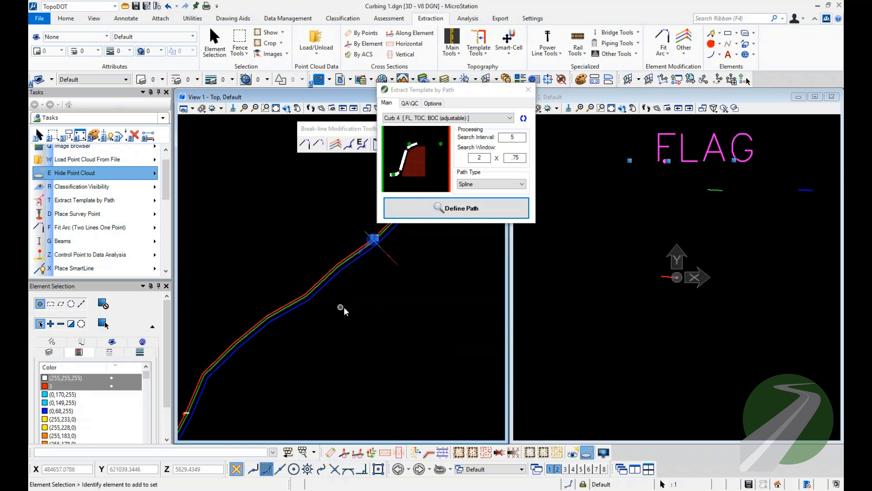
click(357, 452)
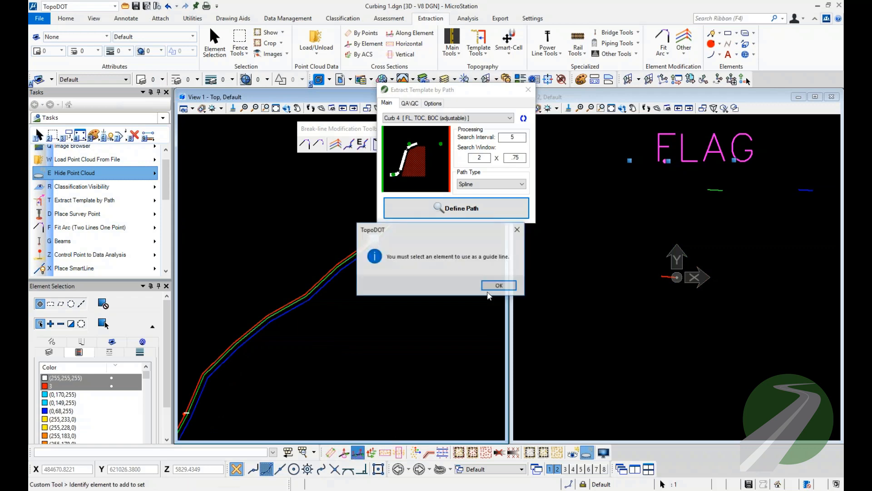
click(499, 286)
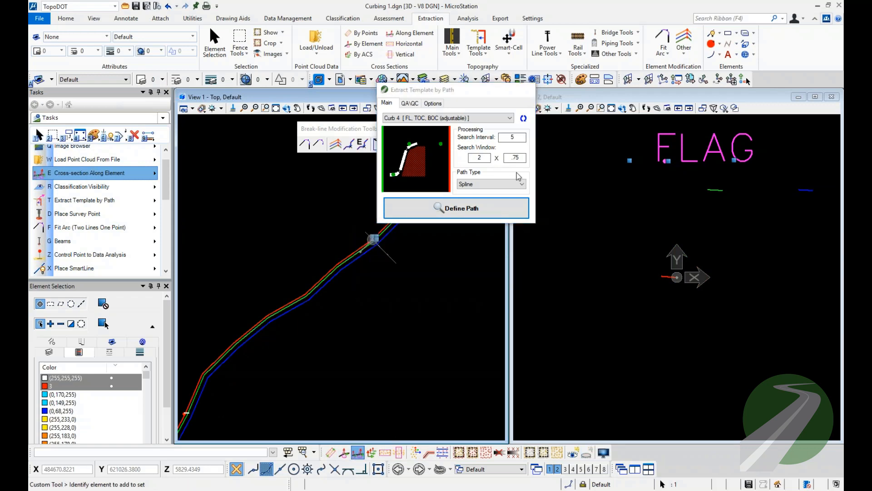
click(528, 89)
click(573, 452)
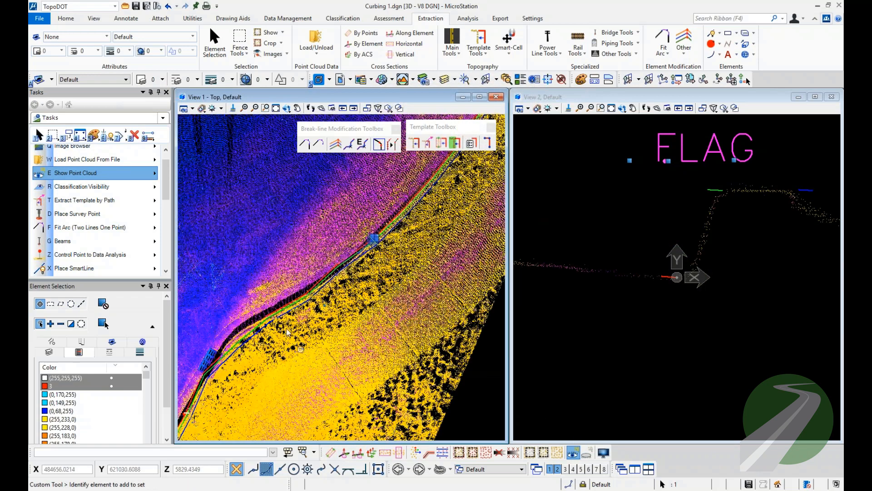
Start cross-sections along the flow line element and advance to the section at position 40.0569 beyond the drain grate.
click(261, 318)
click(358, 453)
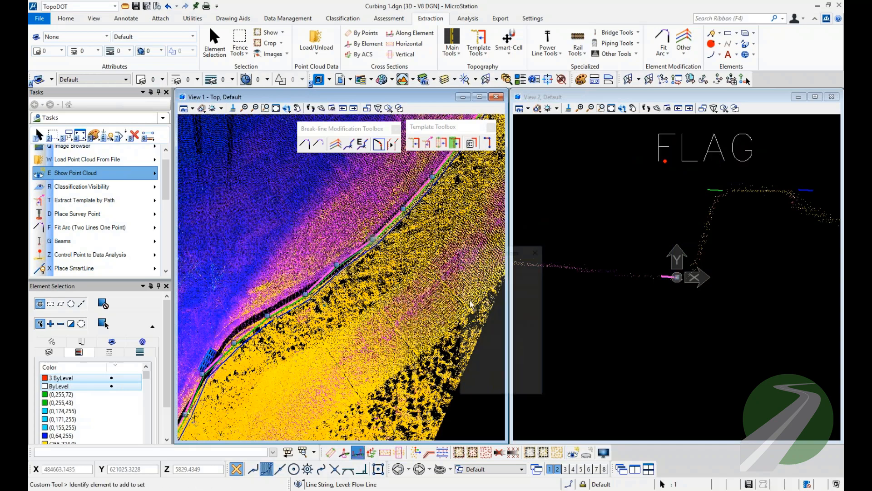
click(530, 384)
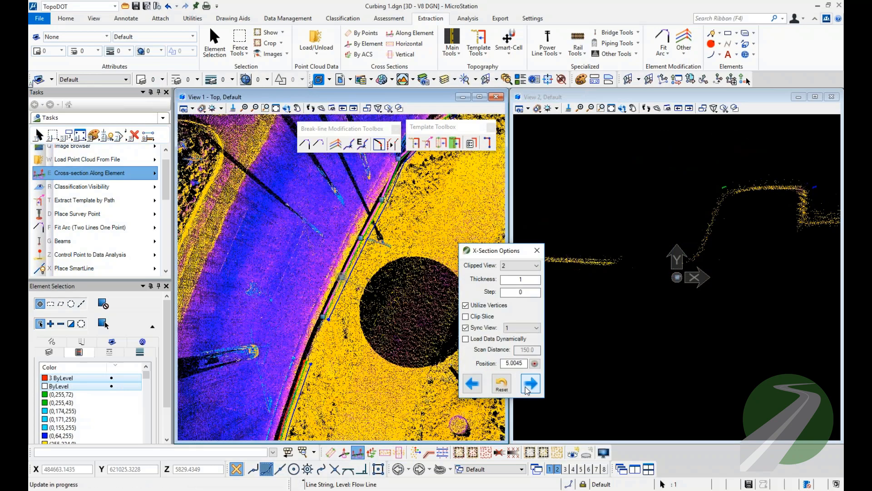
click(529, 384)
click(530, 384)
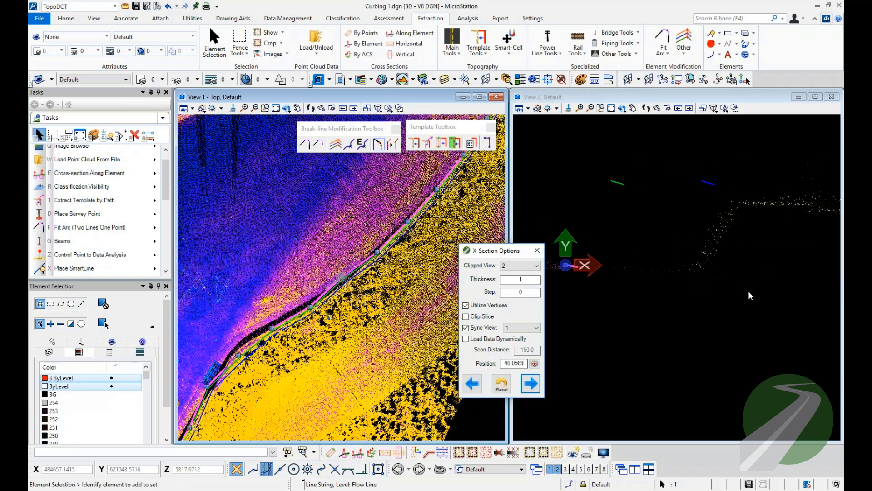
Enlarge the Quick Adjust selection window and shift all three curb lines sideways onto the curb profile in the cross-section.
right_click(756, 279)
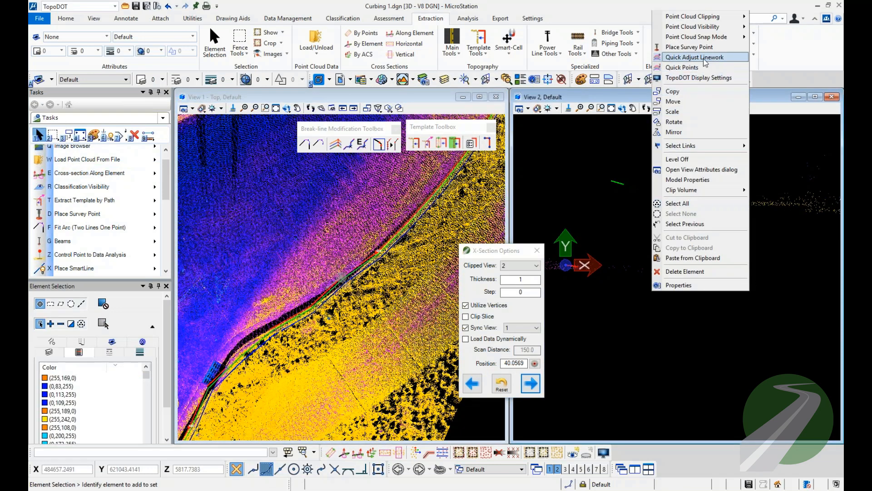
click(705, 58)
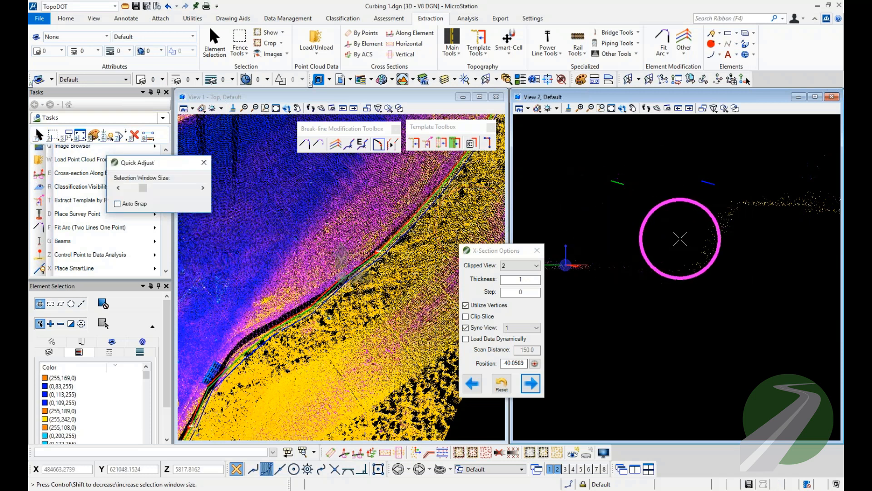
click(203, 189)
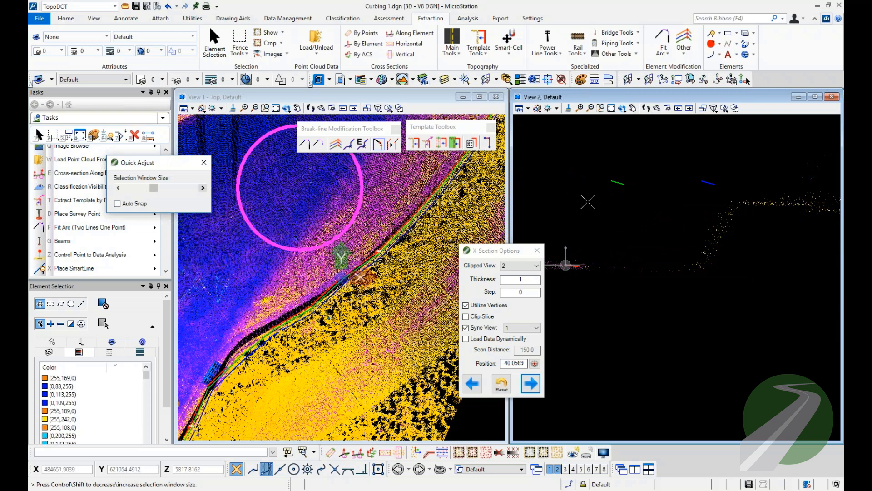
click(203, 188)
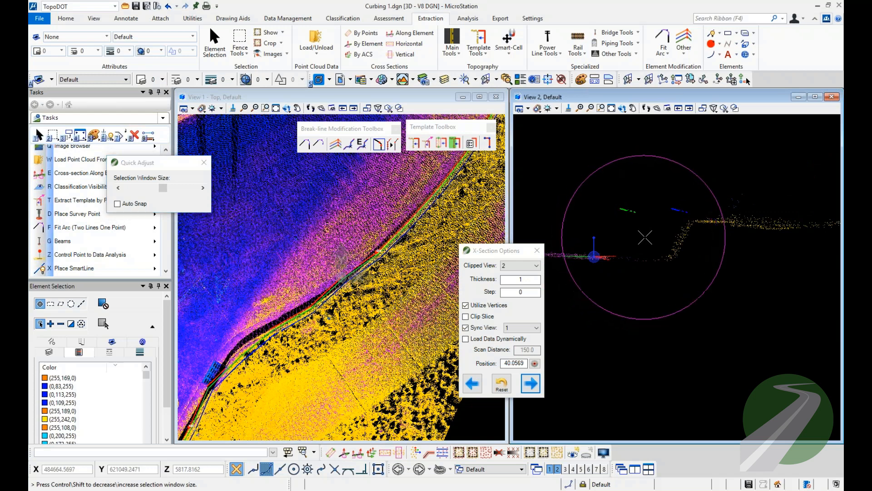
click(709, 241)
right_click(732, 237)
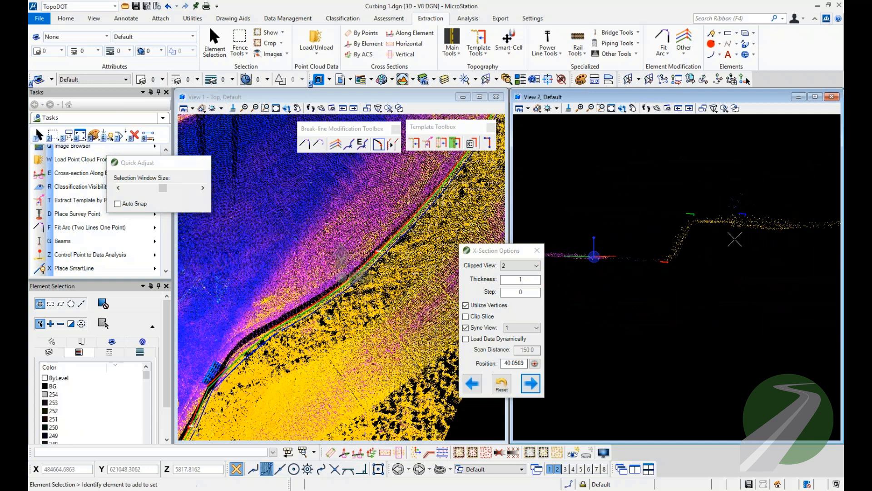
Quick-adjust the top-of-curb and back-of-curb lines down to the top of the curb points in the cross-section.
scroll(727, 220, up, 3)
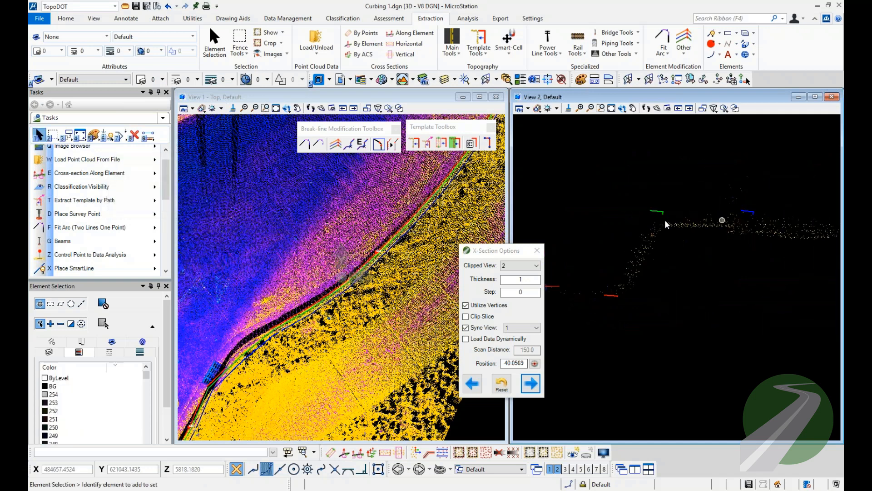
right_click(712, 154)
click(740, 202)
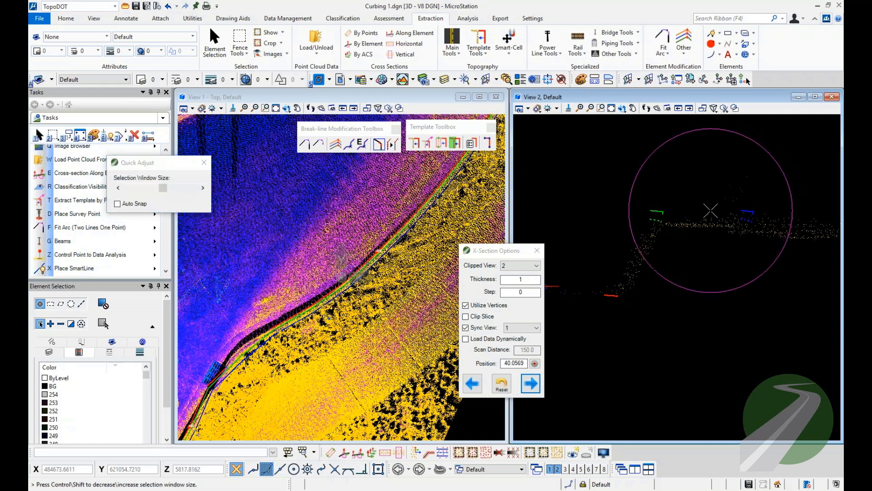
click(711, 210)
right_click(716, 198)
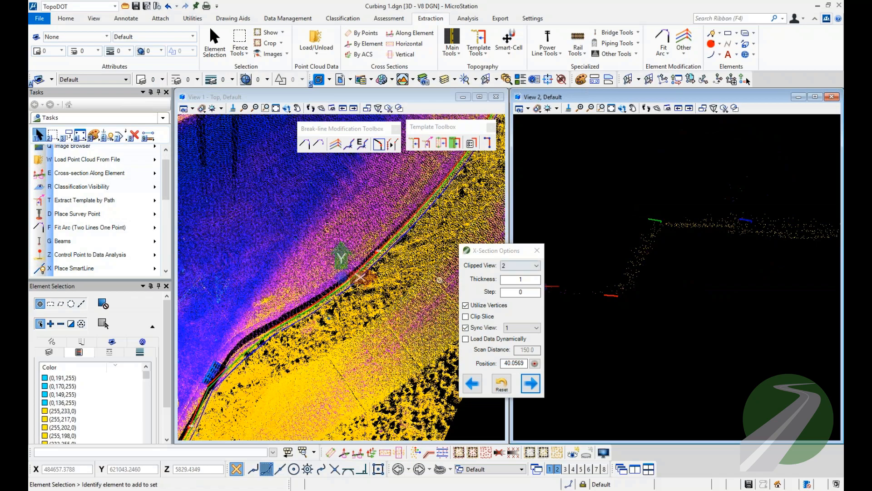
Break the curb lines by point at the FLAG before the drain grate.
middle_drag(358, 330, 359, 330)
middle_drag(344, 289, 344, 223)
scroll(344, 223, up, 3)
middle_drag(383, 201, 447, 199)
scroll(447, 199, down, 2)
middle_drag(223, 352, 300, 262)
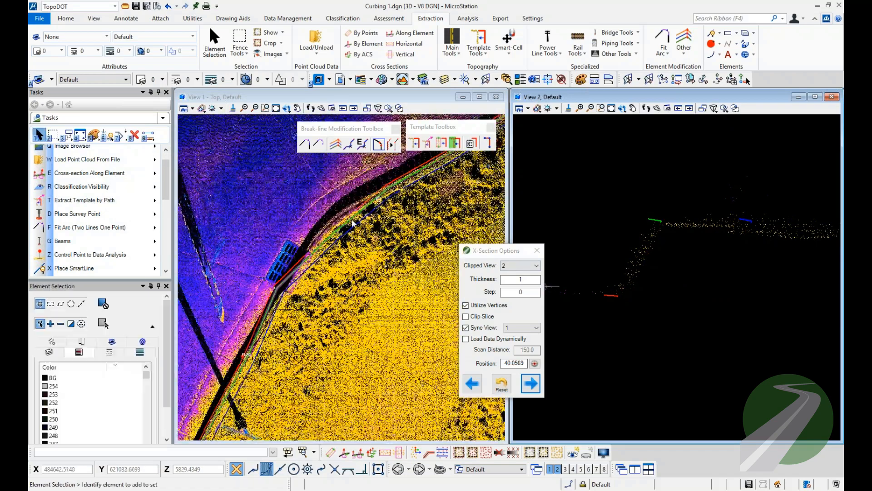
click(125, 139)
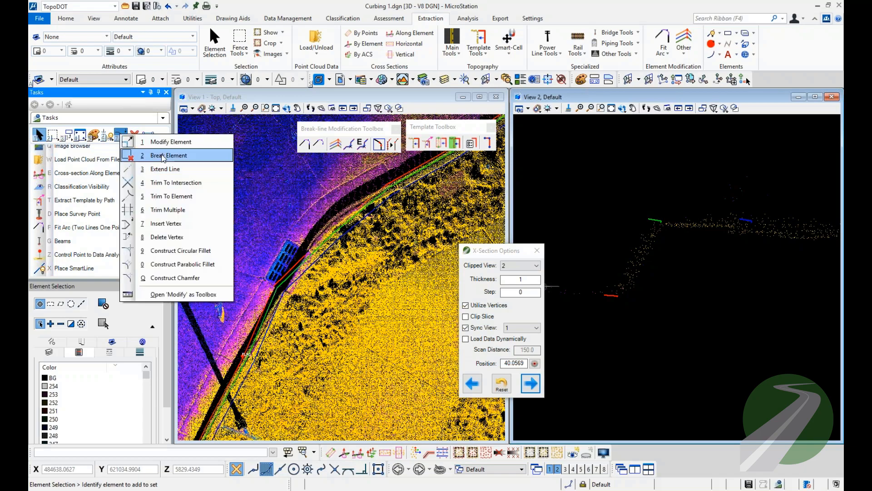
click(164, 155)
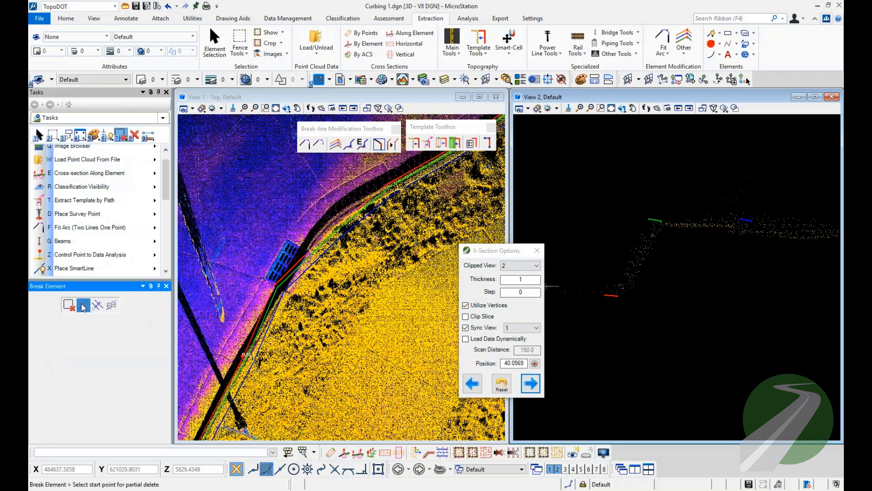
scroll(271, 322, up, 3)
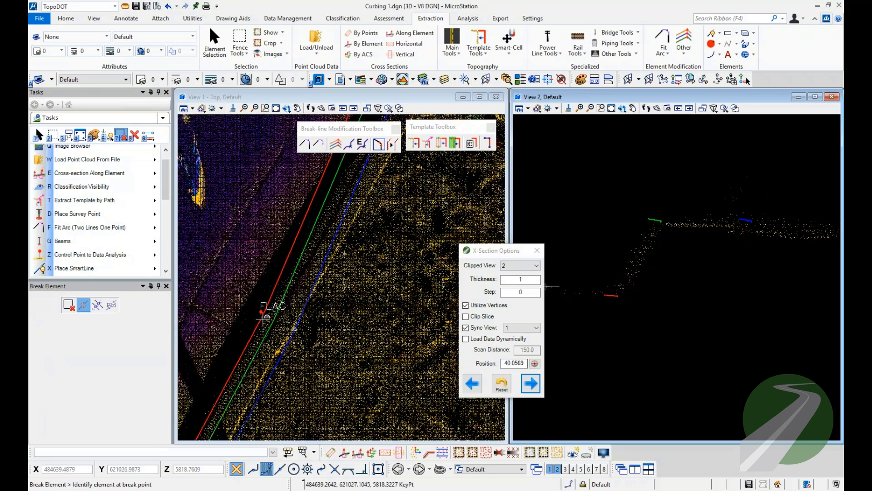
key(7)
click(262, 313)
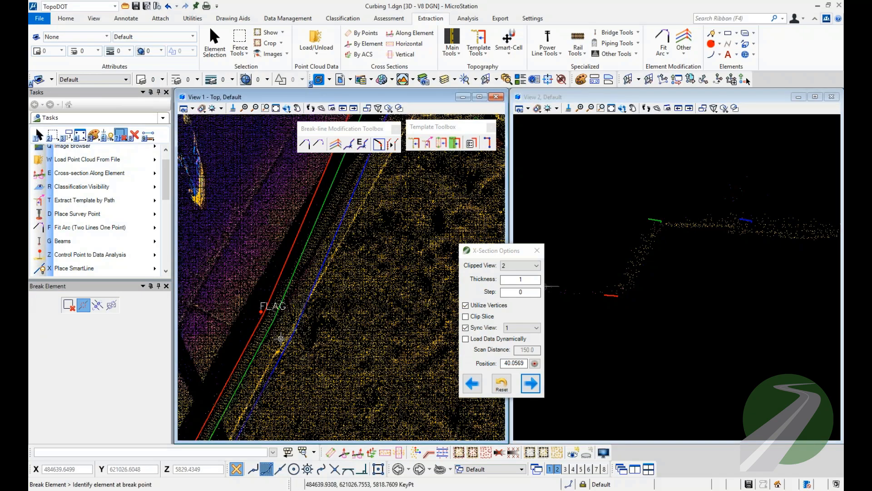
Break the flow, top-of-curb and back-of-curb lines at their adjusted vertices beyond the bend.
scroll(282, 338, down, 5)
scroll(387, 231, up, 3)
middle_drag(397, 217, 354, 313)
scroll(354, 312, up, 3)
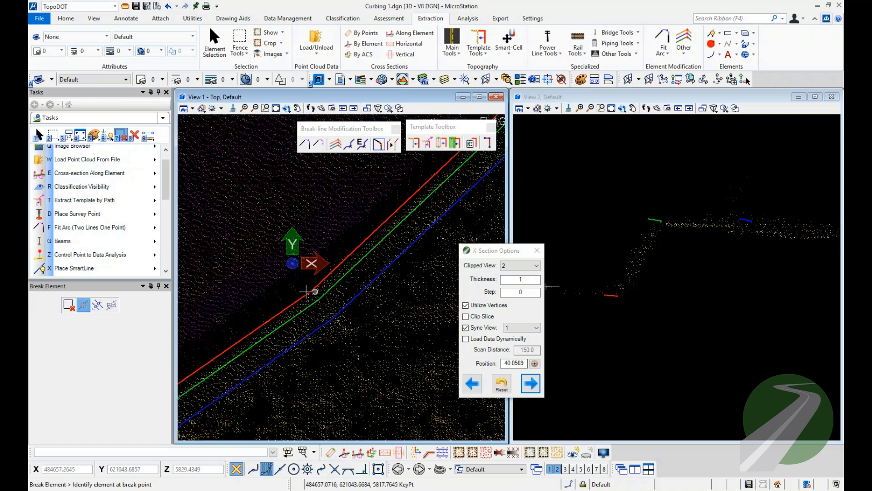
click(312, 290)
click(321, 300)
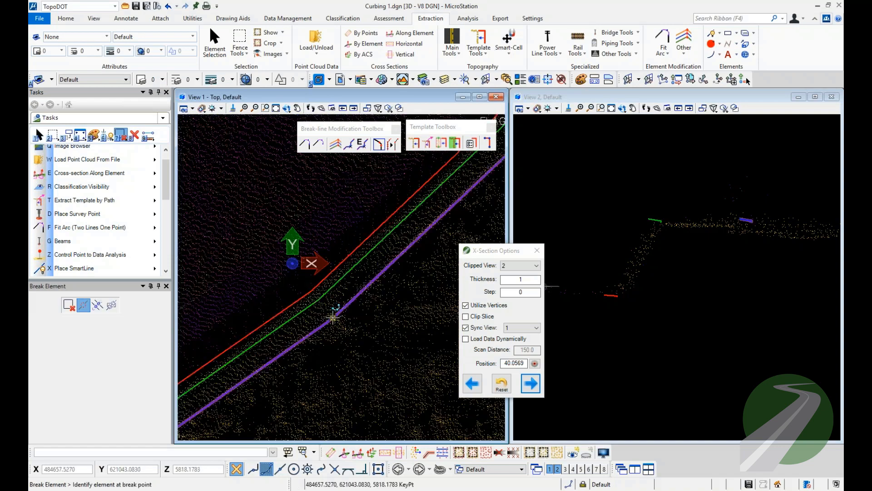
Select the faulty curb line segments between the two break locations and delete them.
click(39, 136)
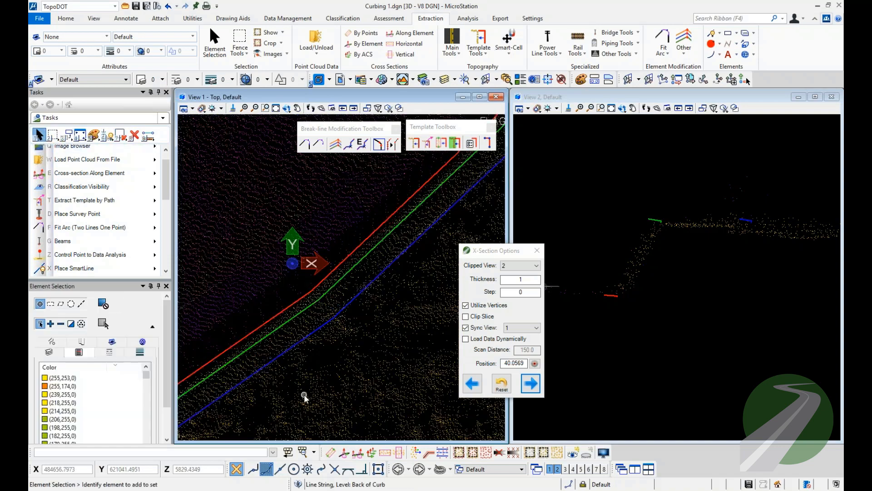
drag(309, 402, 249, 318)
key(Delete)
Close the cross-section options and set Extract Template by Path to the Curb 4 [FL, TOC, BOC (adjustable)] template.
scroll(377, 281, down, 5)
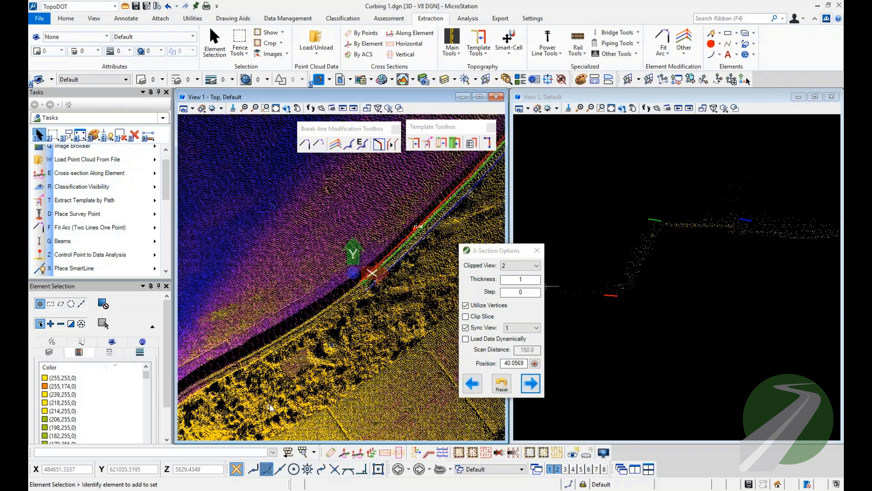
middle_drag(269, 402, 360, 282)
middle_drag(279, 334, 321, 301)
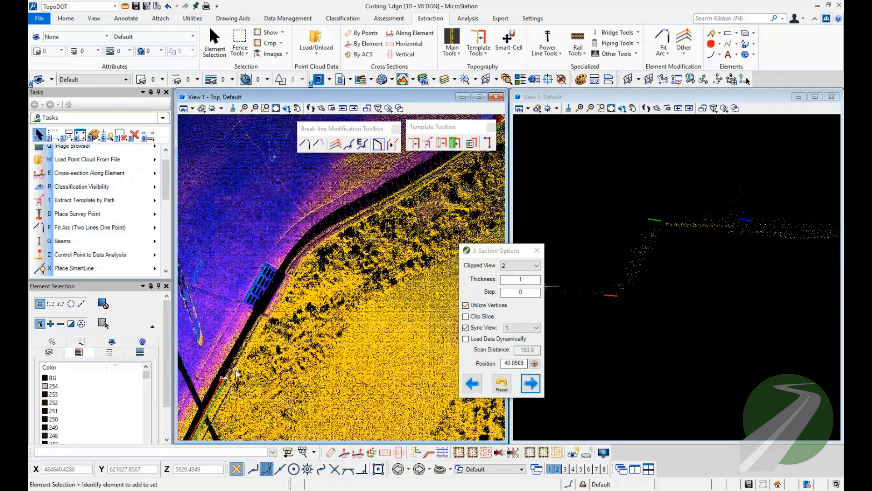
scroll(236, 369, up, 3)
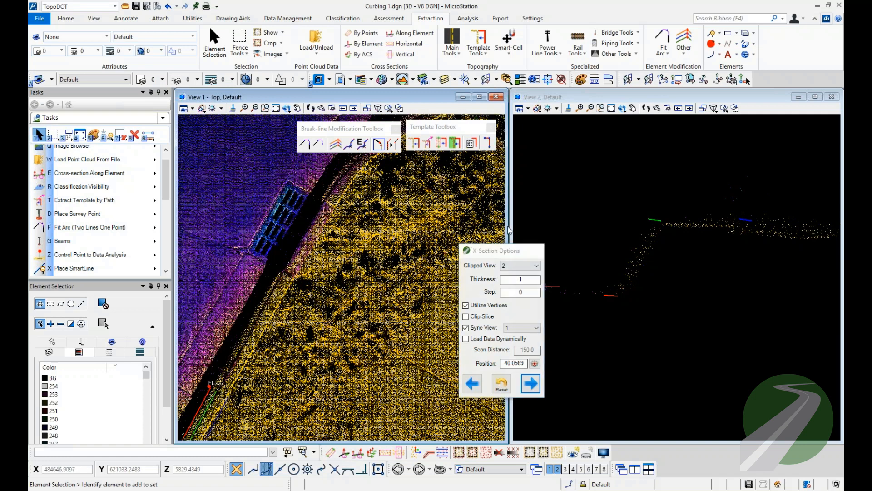
click(535, 250)
click(428, 144)
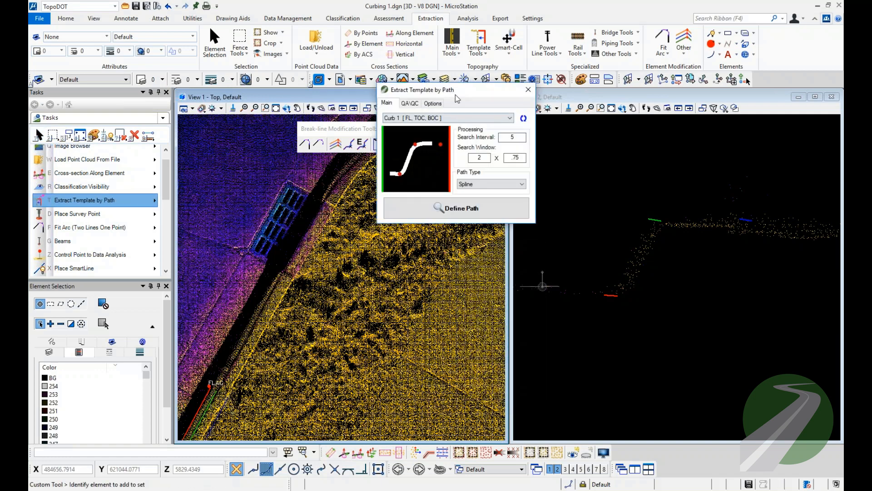
click(498, 189)
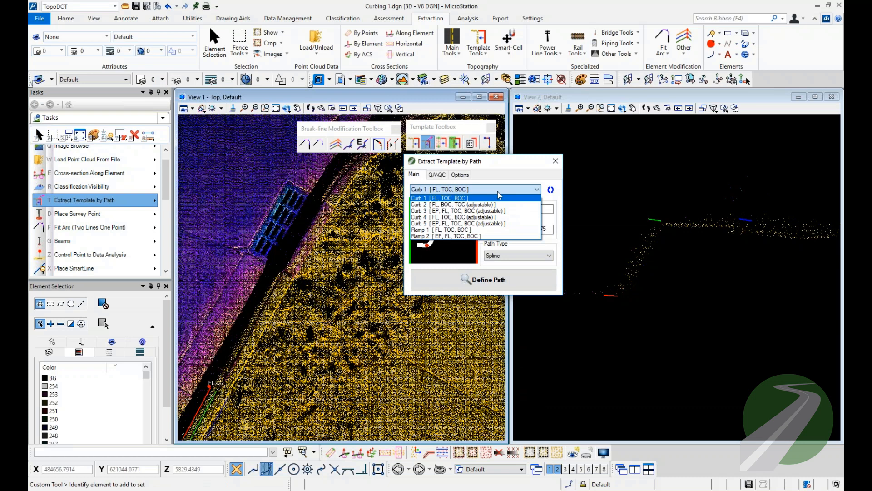
key(Down)
key(Down)
key(Down)
key(Return)
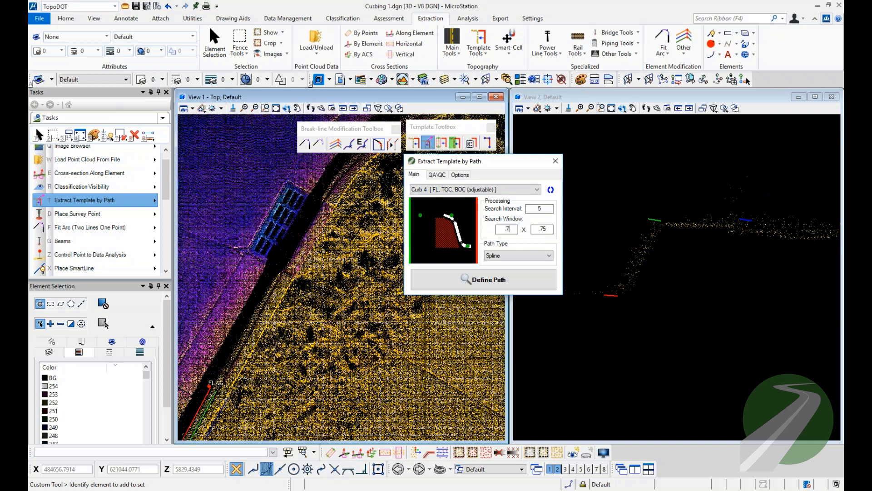
Set the extraction path type to Linear and turn off Create Point Elements at Endpoints.
click(517, 255)
click(499, 264)
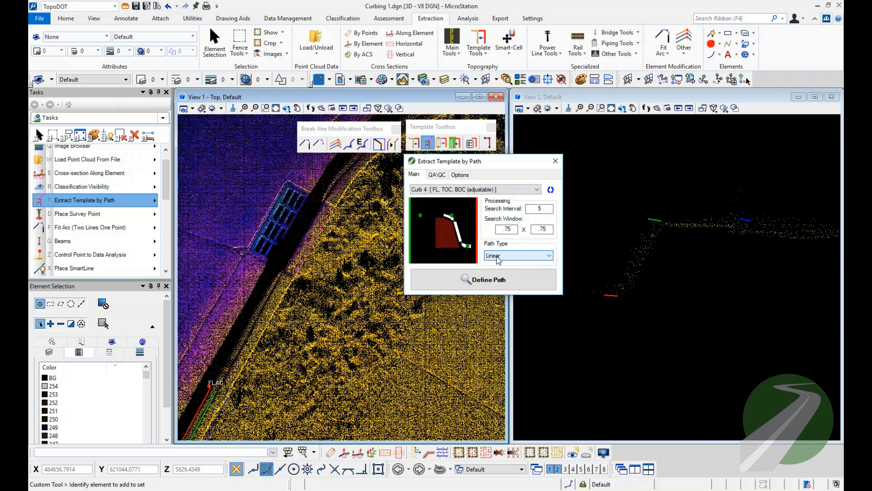
click(460, 174)
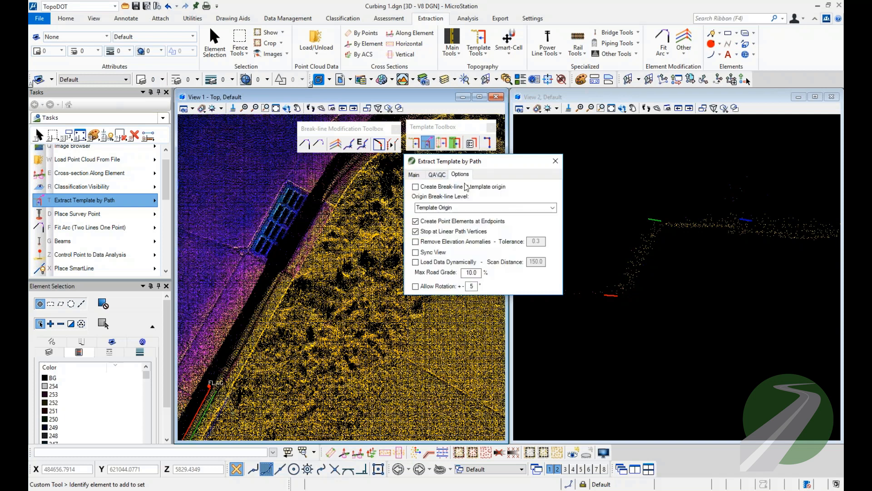
click(423, 223)
click(414, 175)
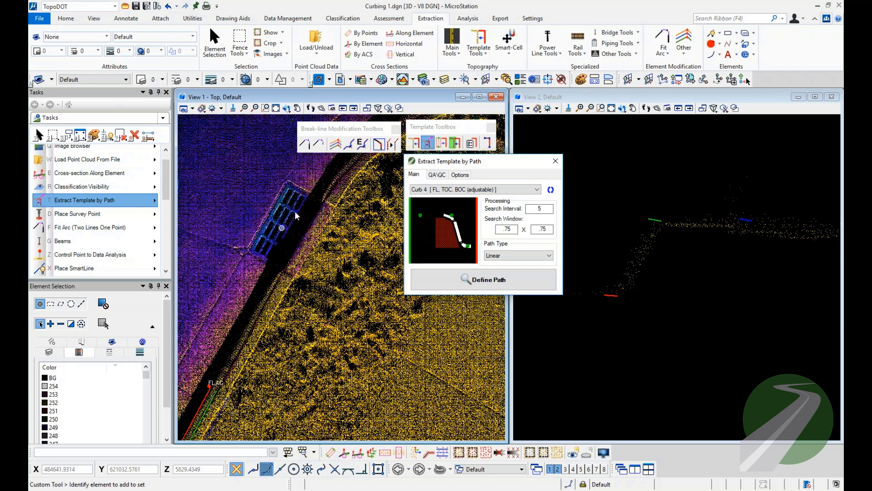
click(484, 279)
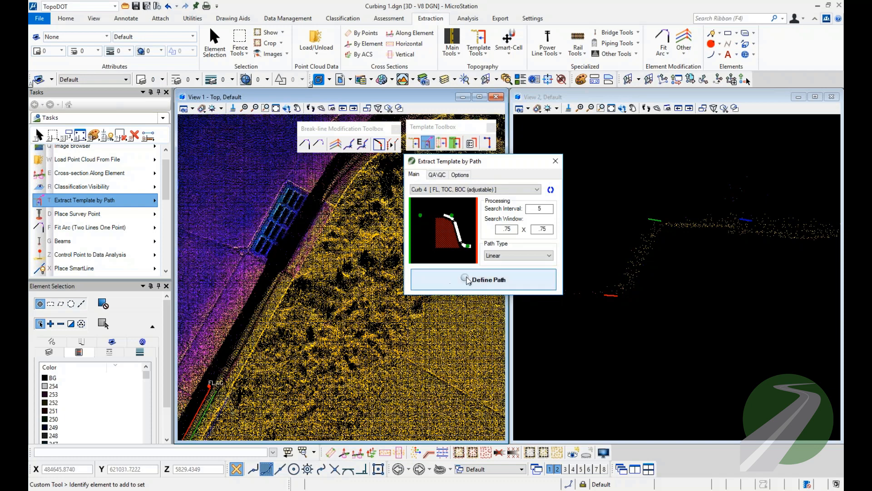
scroll(222, 372, up, 3)
middle_drag(227, 368, 281, 278)
scroll(280, 279, down, 1)
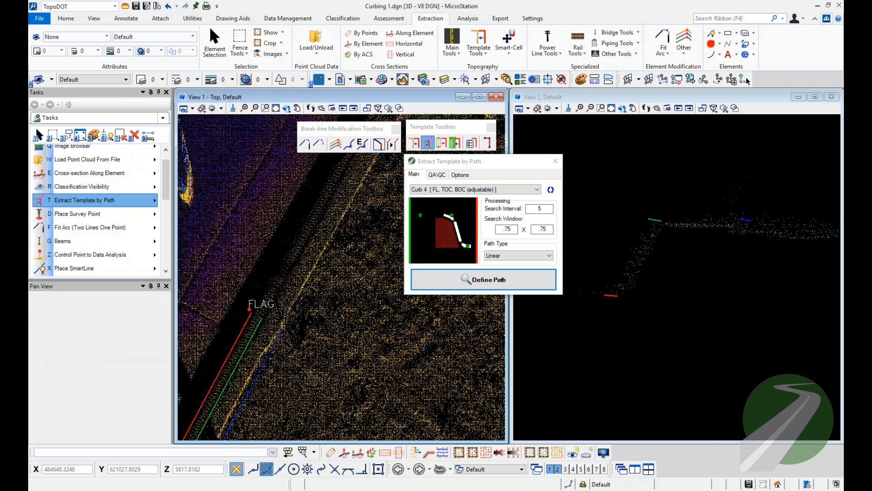
click(285, 280)
middle_drag(311, 233, 288, 295)
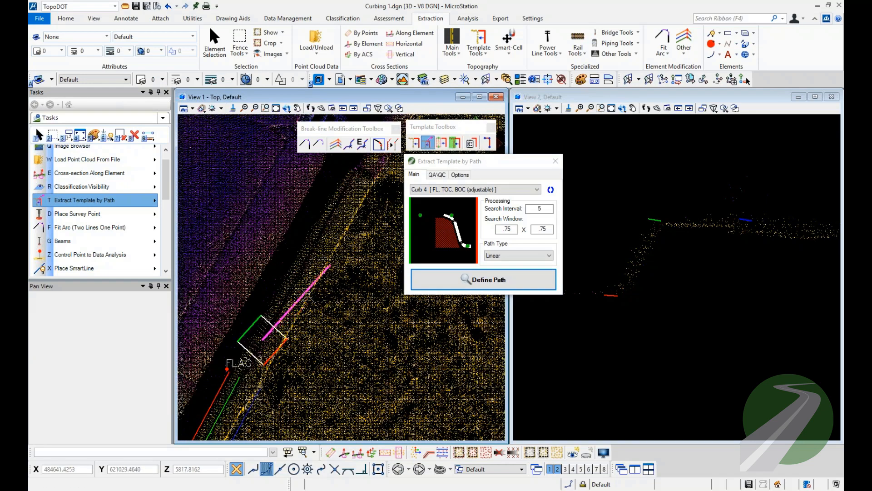
right_click(322, 272)
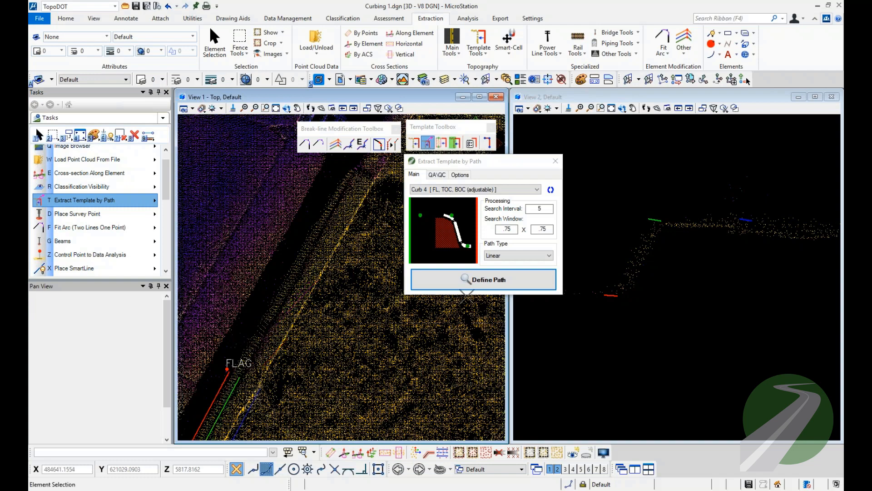
Try to extract the Curb 4 template along a linear path from the flag around the bend, and undo the extraction.
click(479, 281)
click(257, 334)
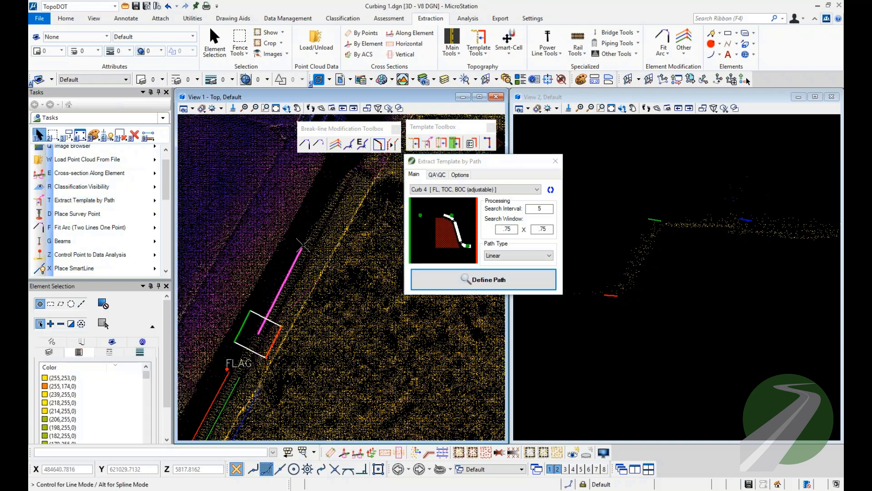
middle_drag(336, 200, 292, 306)
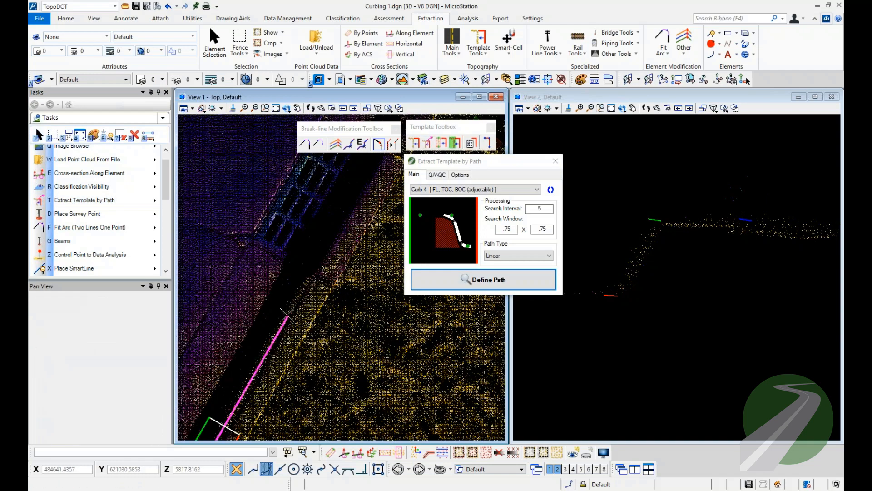
middle_drag(357, 175, 274, 350)
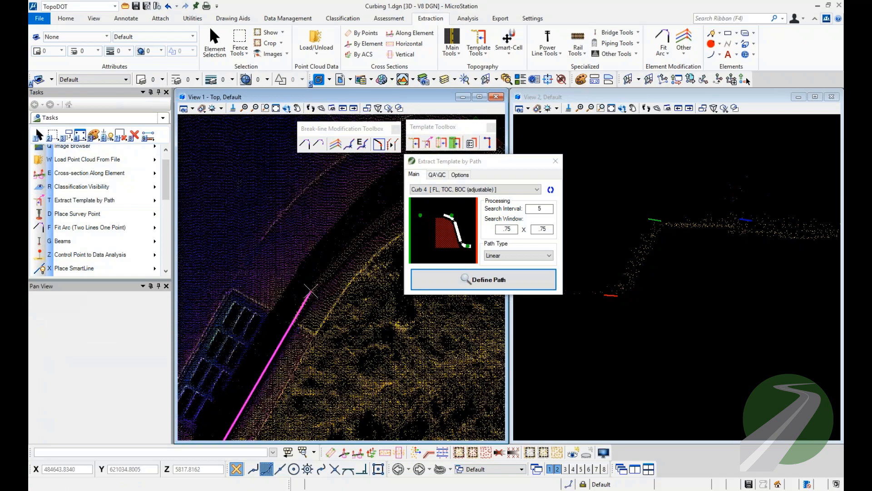
click(311, 291)
middle_drag(349, 246, 263, 311)
click(267, 304)
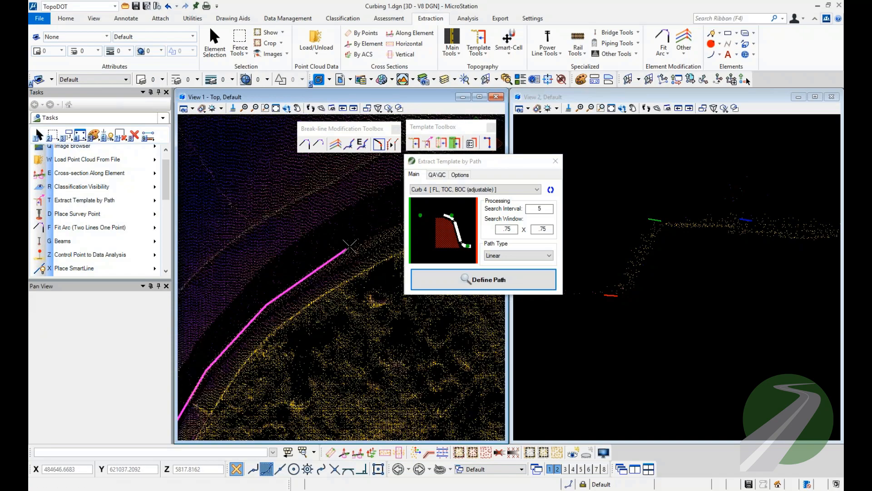
click(373, 238)
middle_drag(378, 232, 232, 325)
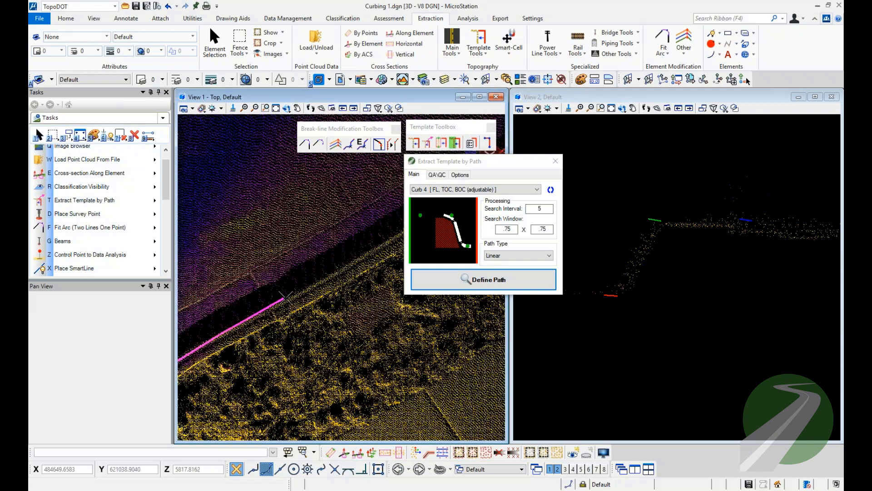
click(290, 297)
middle_drag(358, 243, 204, 340)
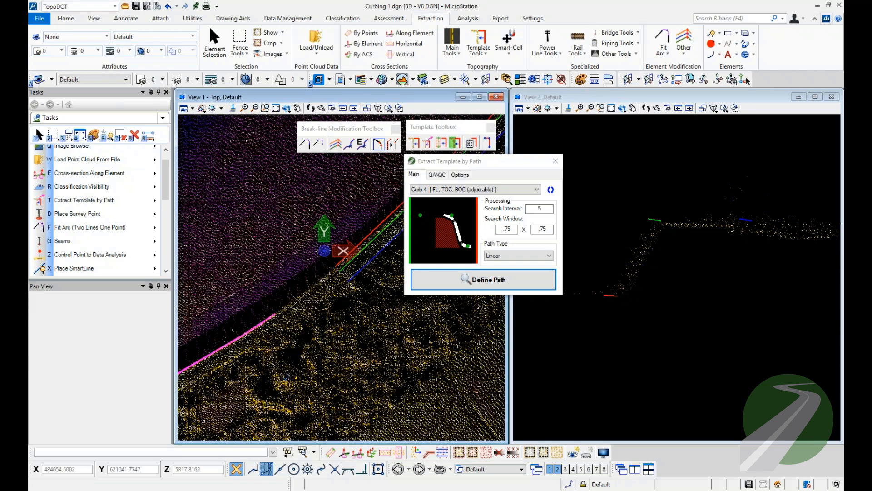
right_click(302, 248)
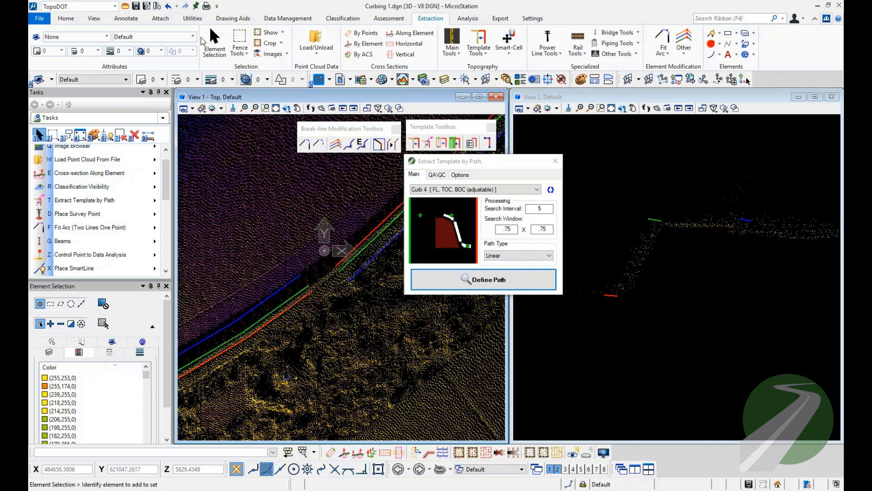
click(168, 6)
Flip the Curb 4 template orientation and define a linear path from just beyond the flag to the start of the bend.
middle_drag(243, 392, 403, 230)
middle_drag(227, 391, 278, 370)
scroll(278, 370, up, 2)
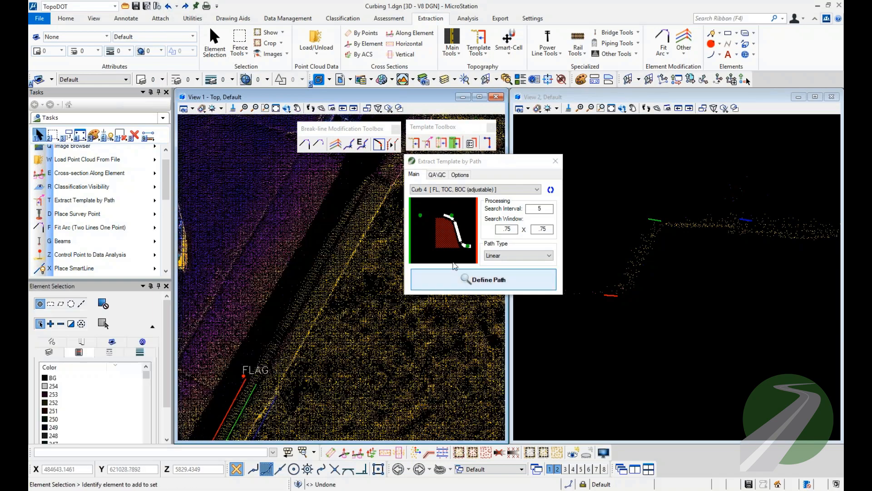
click(267, 347)
middle_drag(340, 214, 289, 291)
middle_drag(354, 202, 296, 300)
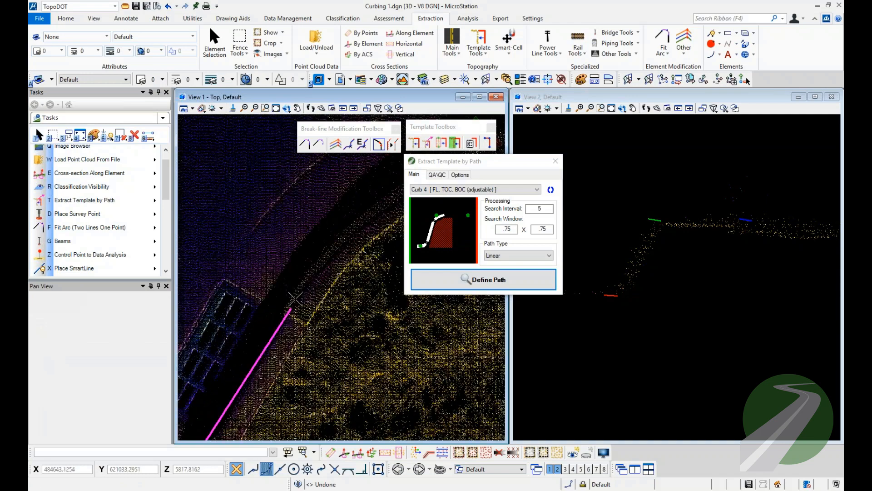
click(300, 283)
Continue the path with vertices around the bend to the start of the existing curb lines, and extract the template along it.
middle_drag(347, 229, 281, 326)
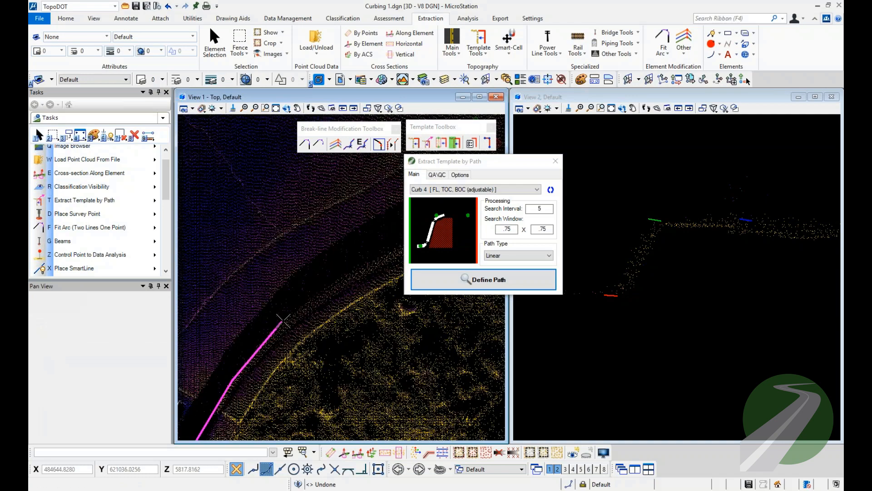
click(354, 269)
middle_drag(368, 243, 201, 353)
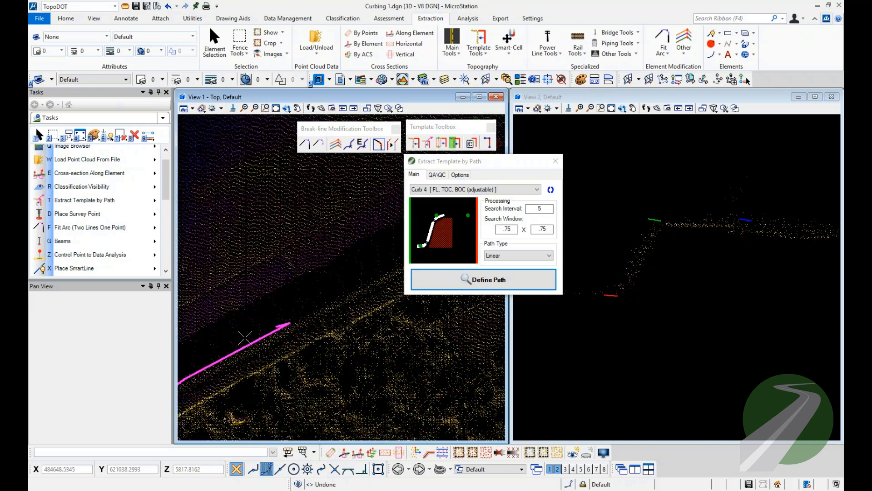
click(349, 287)
middle_drag(367, 259, 242, 332)
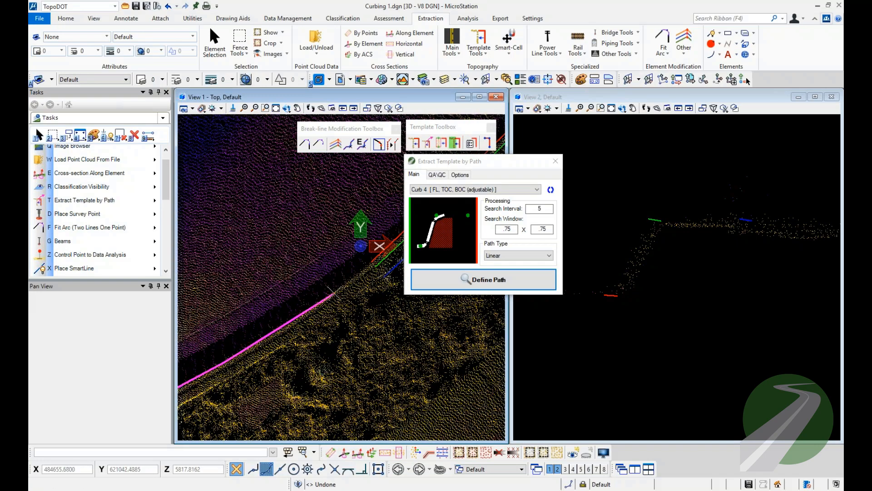
right_click(332, 288)
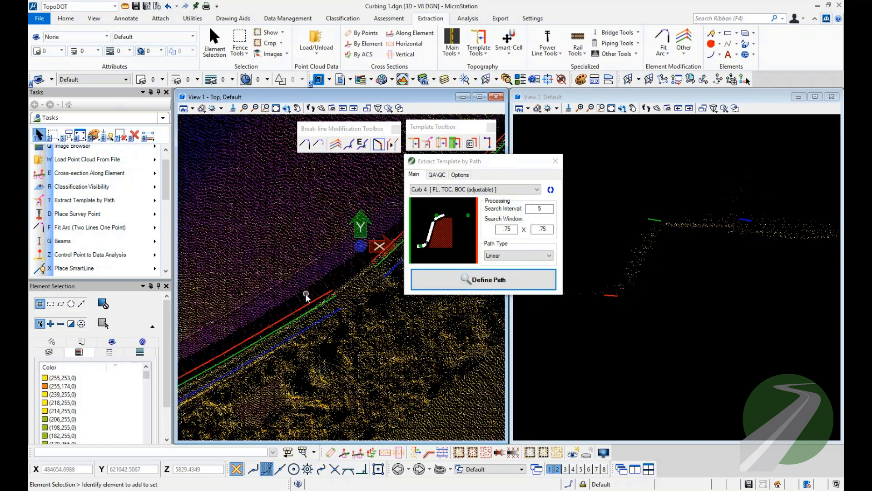
Step cross-sections in view 2 vertex by vertex along the newly extracted flow line, from the flag into the bend.
click(318, 297)
scroll(326, 293, down, 2)
middle_drag(218, 381, 357, 266)
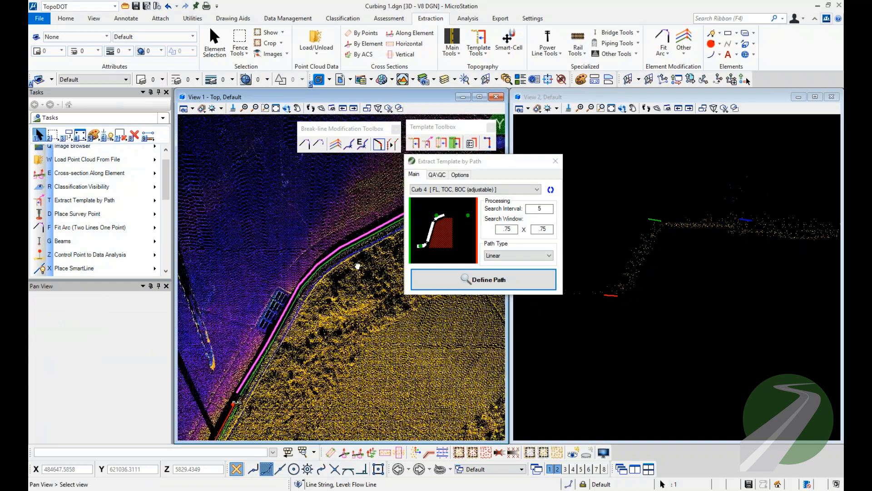
scroll(312, 331, up, 2)
middle_drag(256, 406, 315, 312)
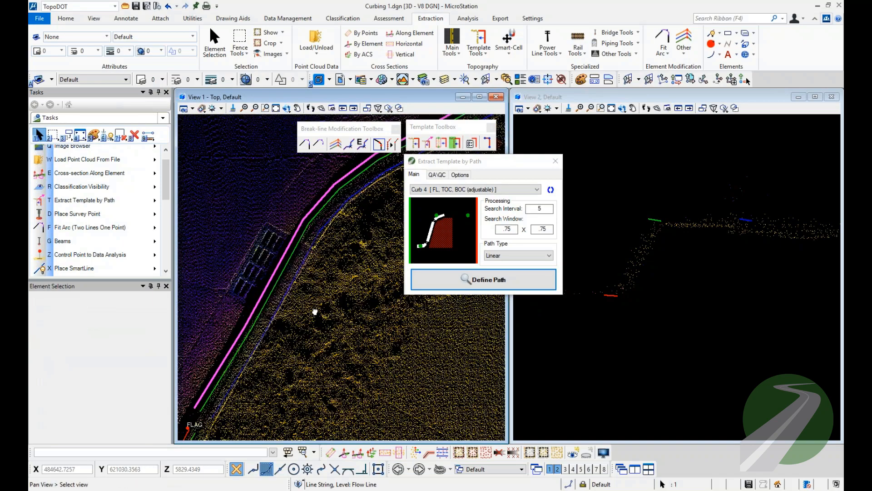
scroll(254, 389, up, 3)
click(290, 383)
click(224, 343)
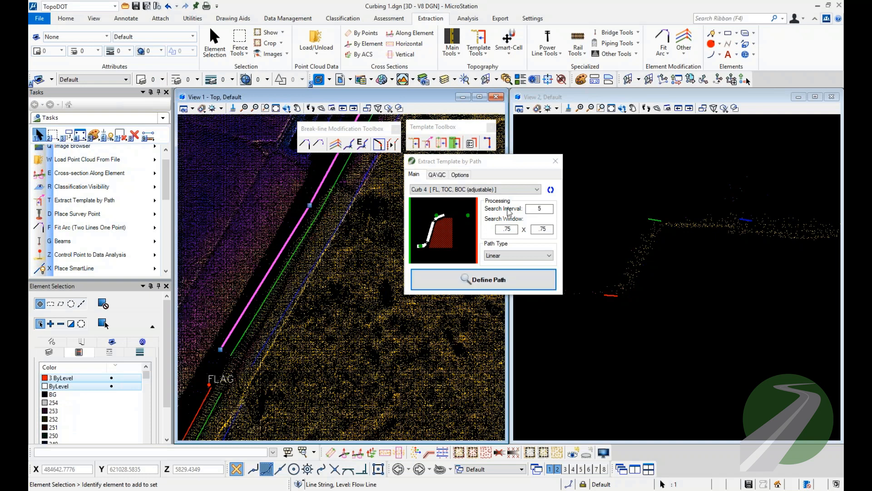
click(359, 452)
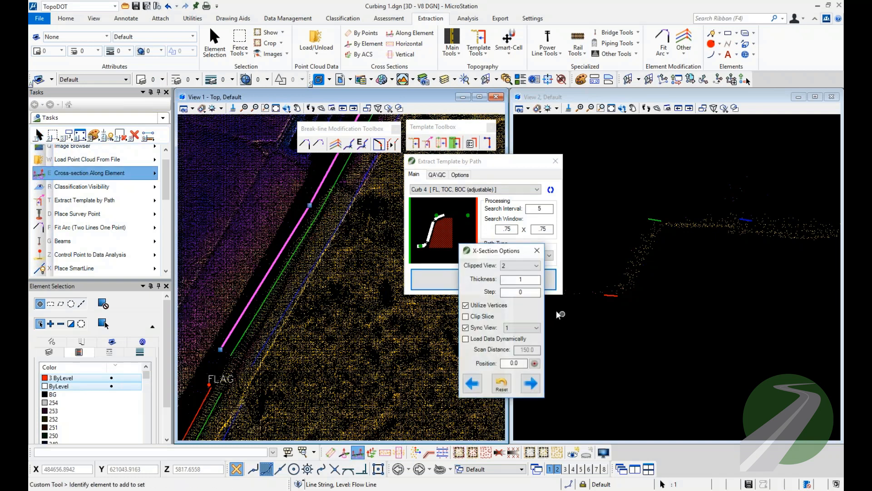
click(531, 384)
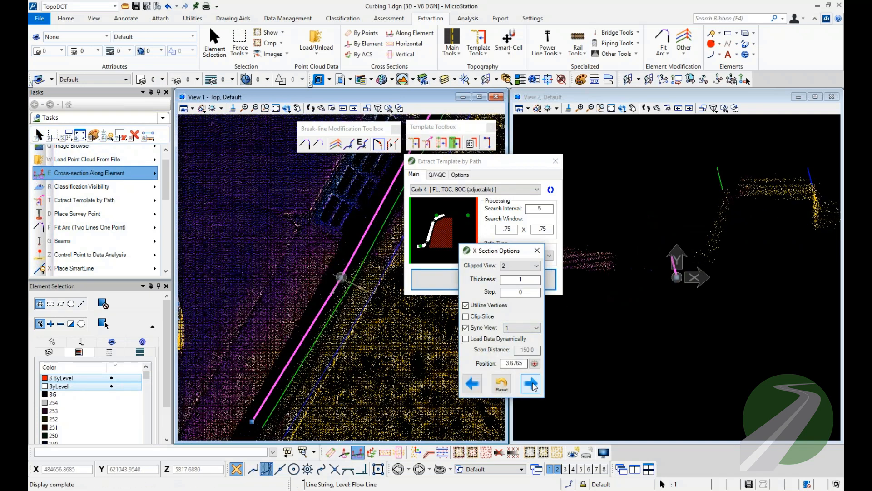
click(530, 384)
click(531, 384)
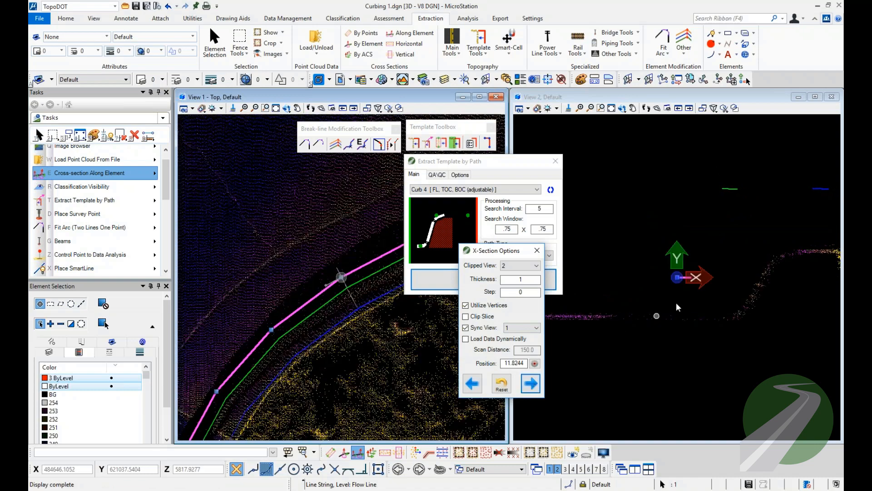
Compare the extracted curb lines with the point cloud profile at the bend vertex, in plan and in cross-section.
middle_drag(767, 290, 687, 298)
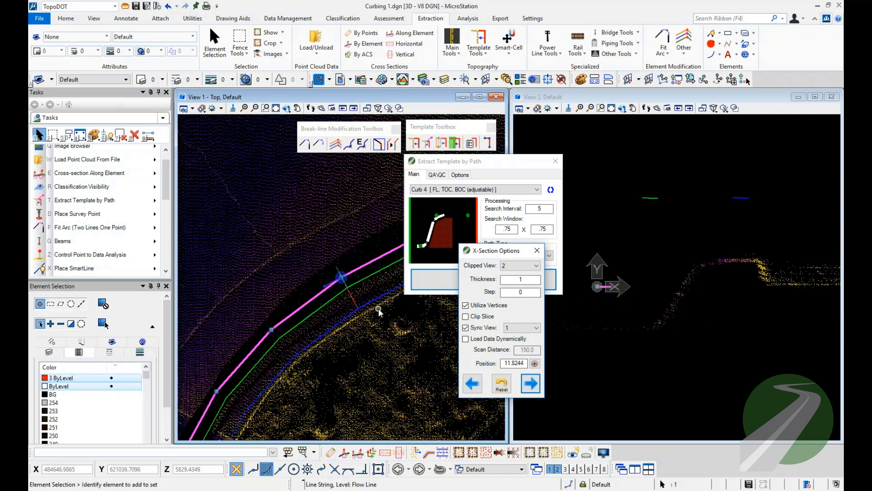
middle_drag(388, 306, 303, 304)
scroll(303, 304, down, 2)
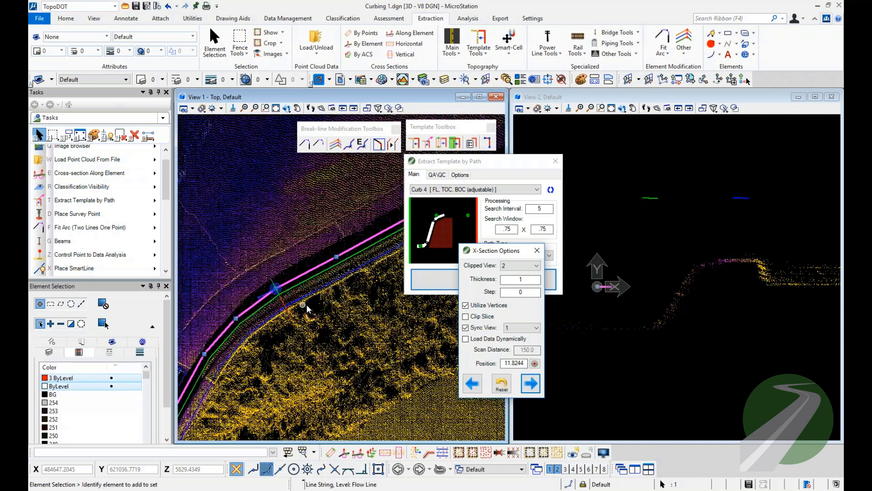
middle_drag(362, 266, 326, 295)
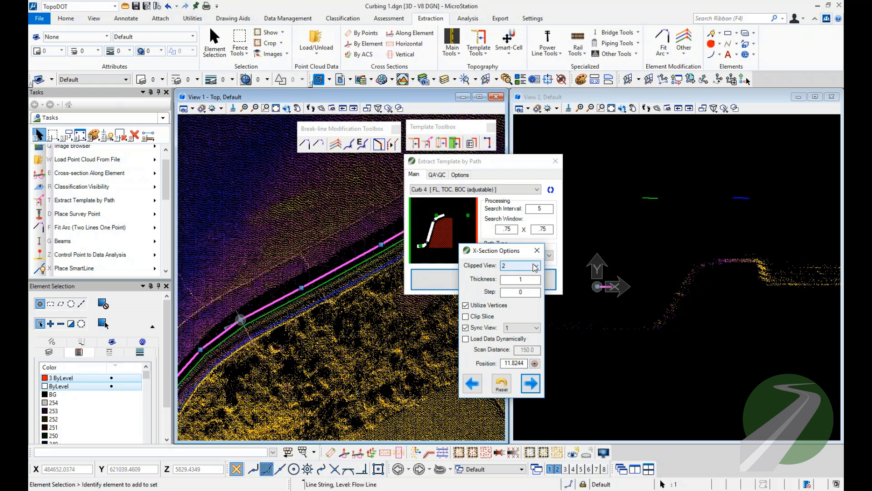
scroll(763, 276, up, 3)
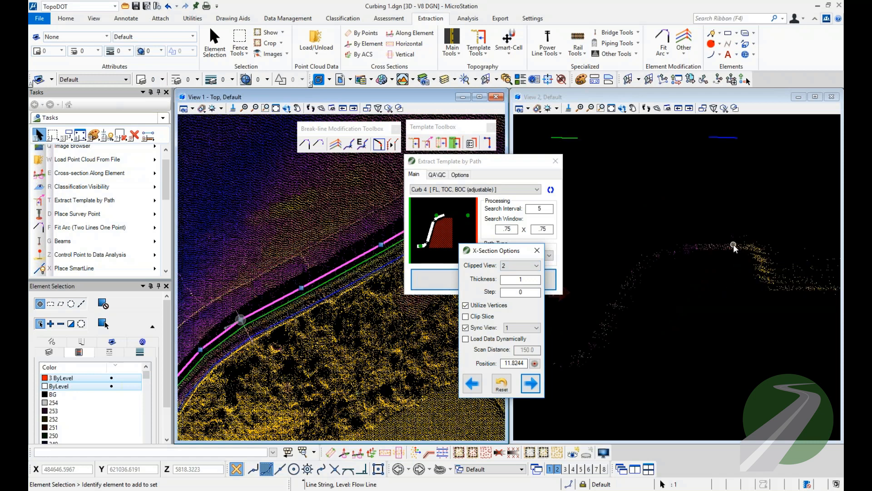
scroll(746, 280, down, 3)
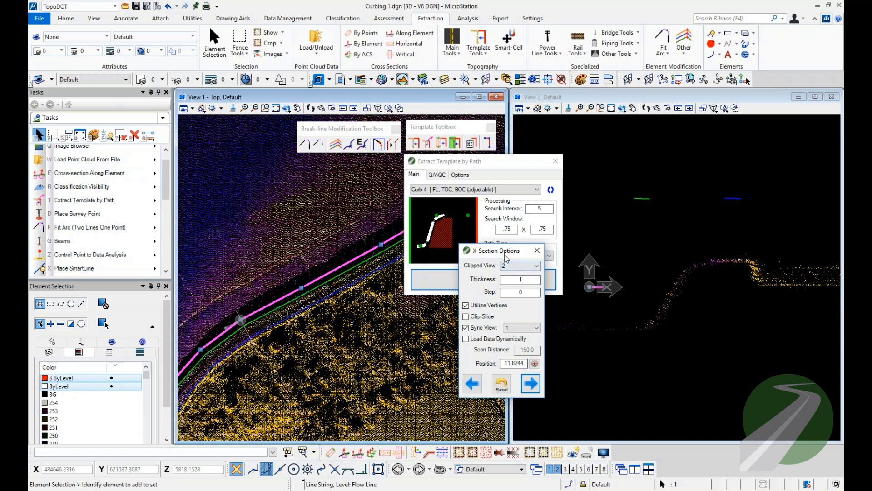
Close the template extraction, delete the new top-of-curb and back-of-curb lines through the bend, and select the remaining flow line.
click(555, 162)
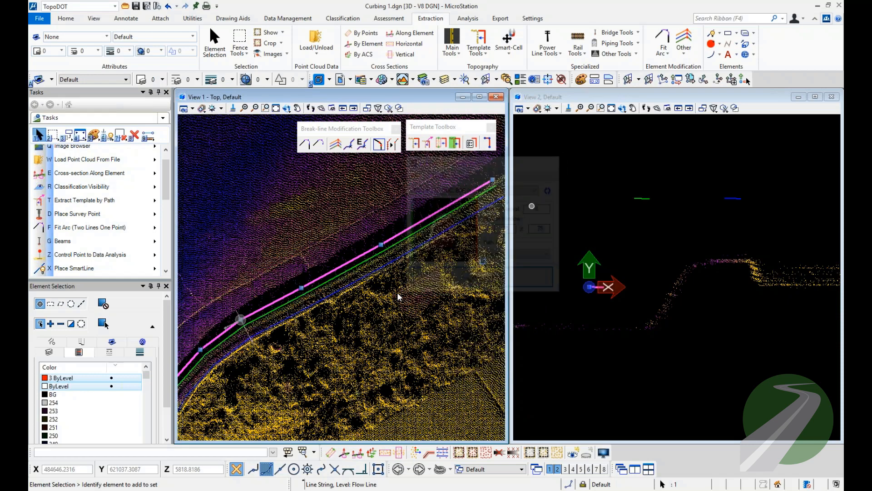
scroll(387, 304, down, 3)
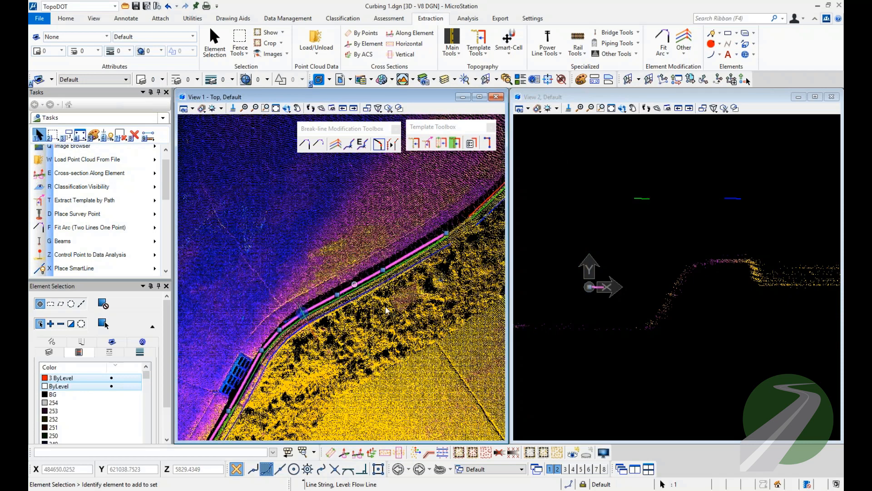
scroll(397, 260, up, 2)
click(390, 251)
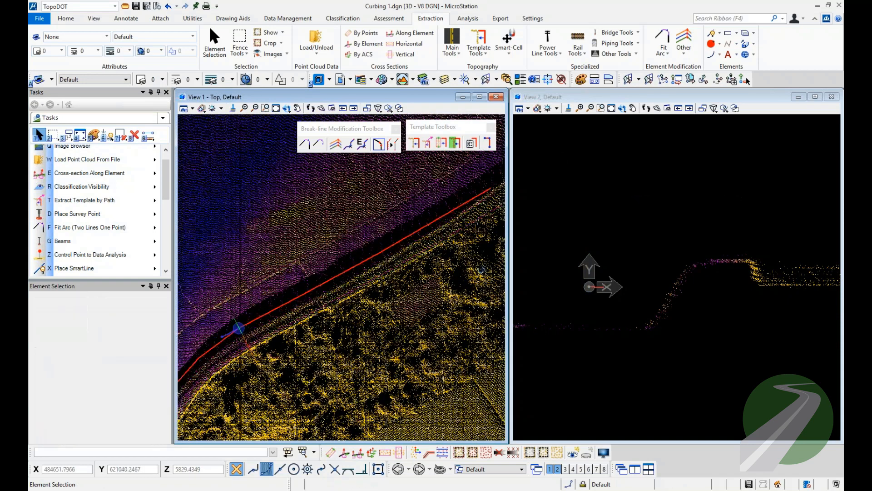
scroll(382, 275, down, 2)
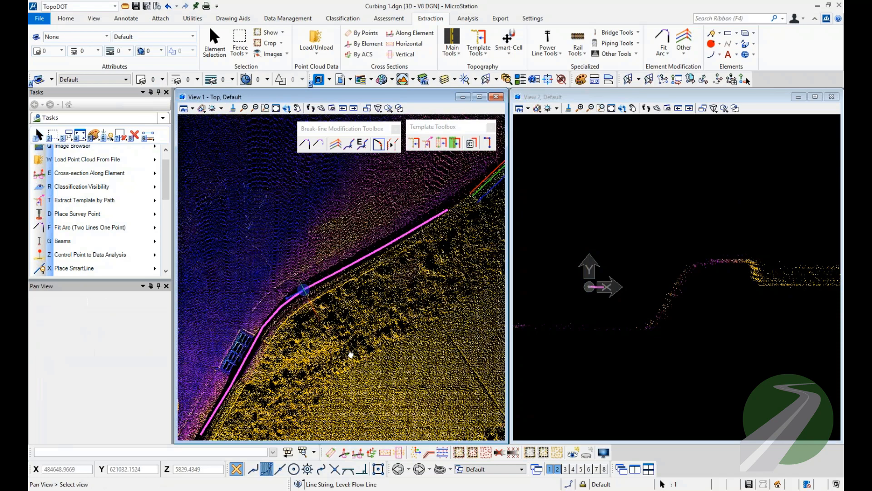
scroll(352, 350, up, 2)
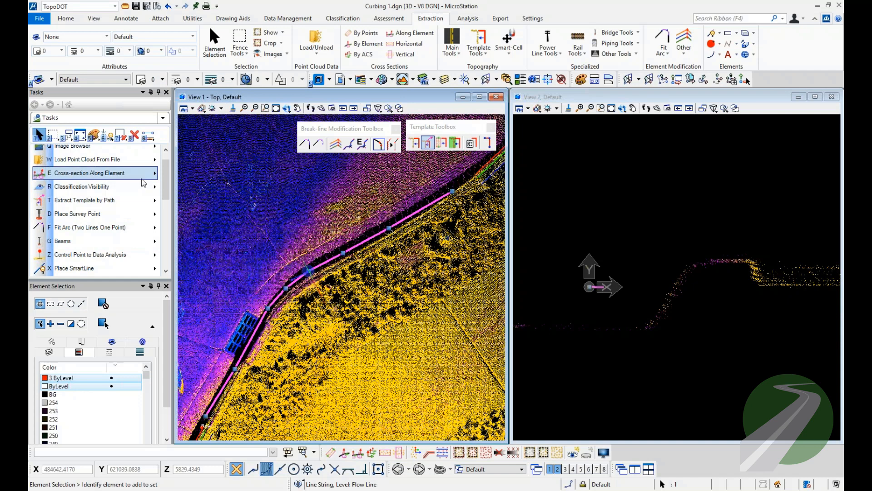
Start Break-line Extraction along the selected flow line and place the red Flow Line point at the foot of the curb face.
scroll(150, 200, up, 1)
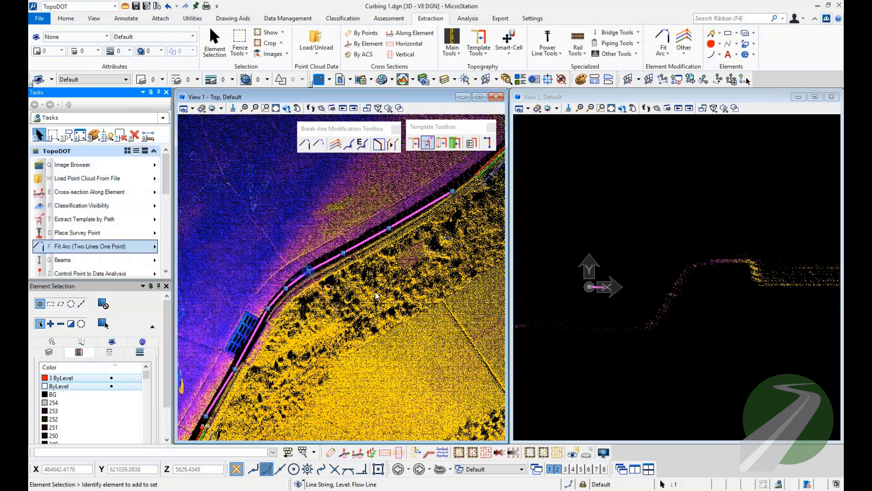
click(384, 145)
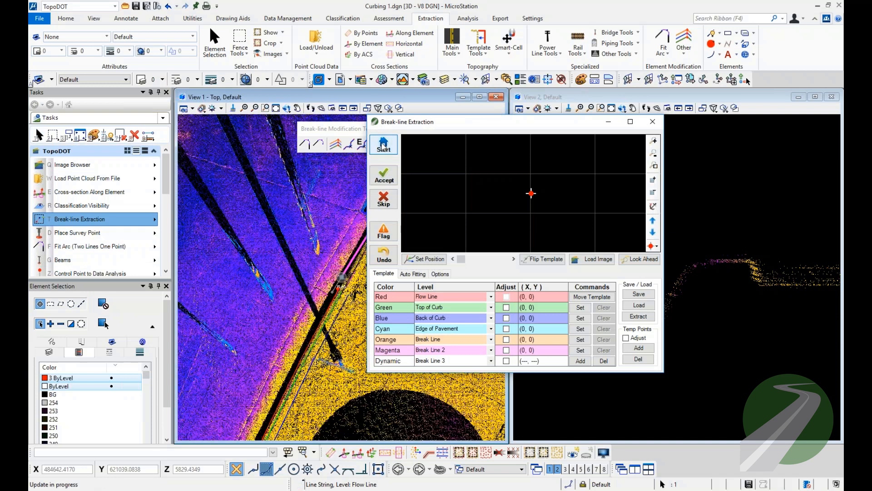
click(531, 194)
scroll(575, 195, up, 3)
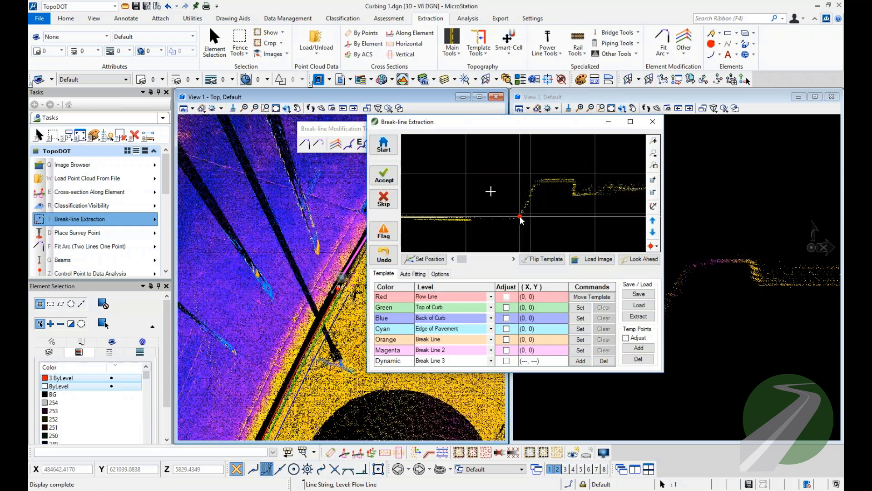
click(521, 218)
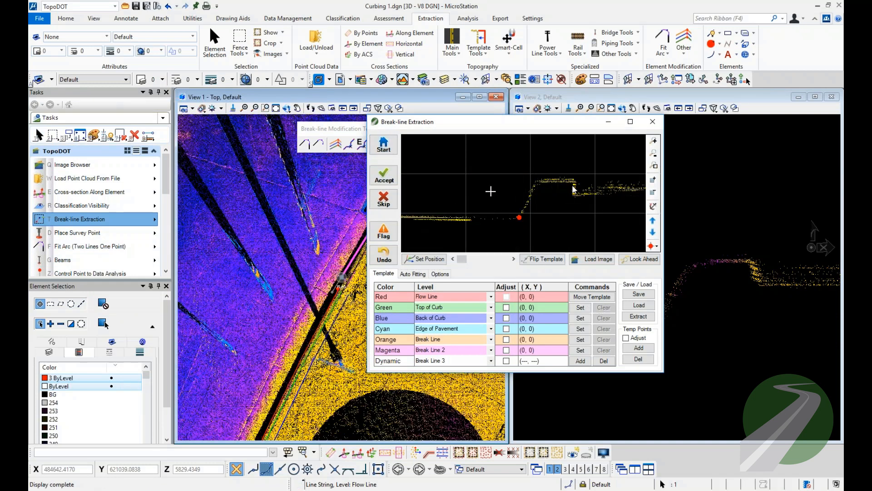
middle_drag(342, 260, 252, 340)
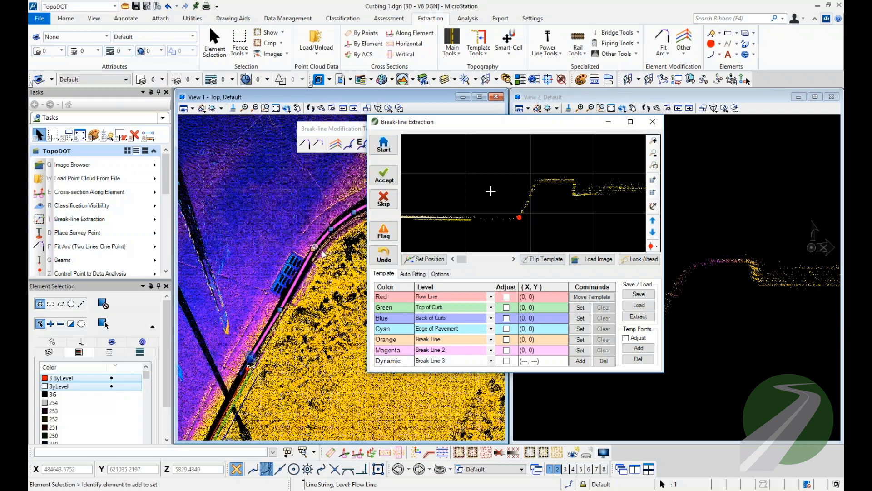
middle_drag(323, 255, 257, 273)
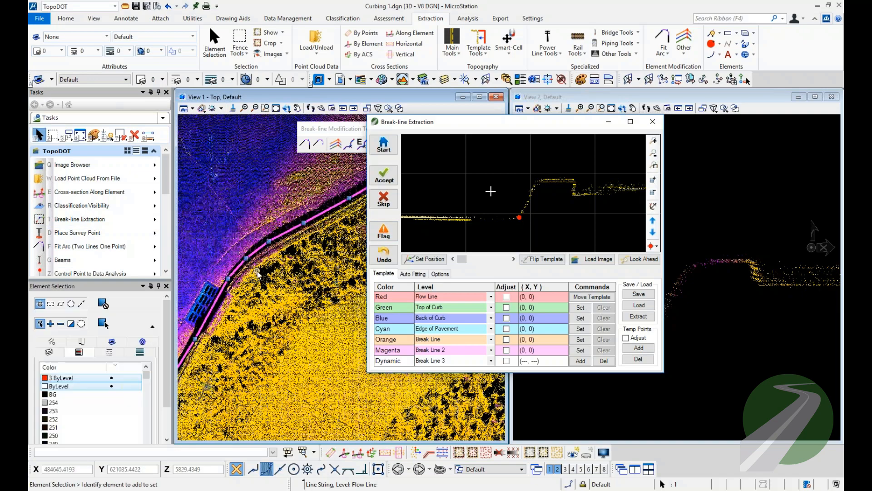